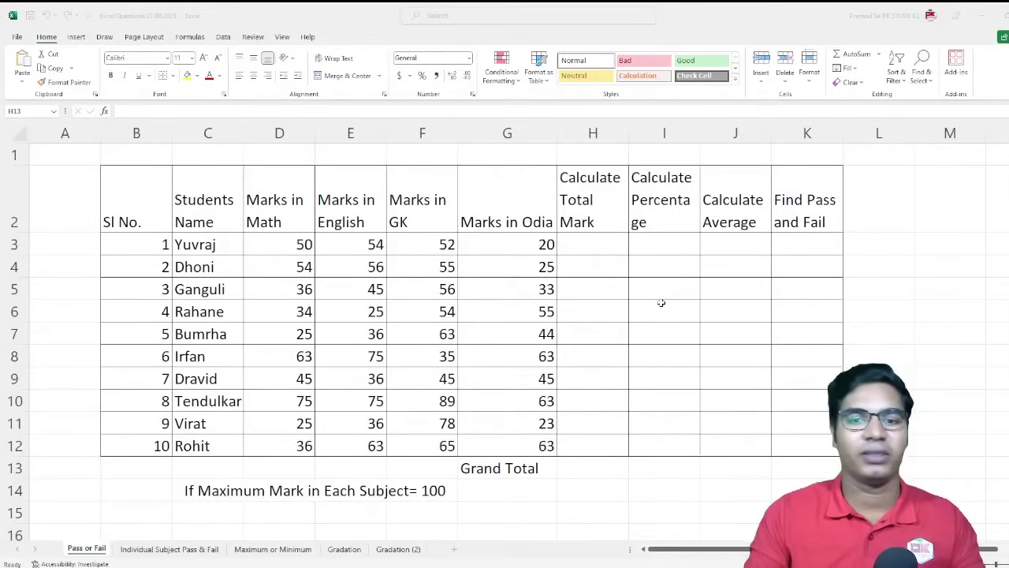
# Step: Point out the empty total, percentage, average and pass/fail cells still to fill
pyautogui.click(591, 251)
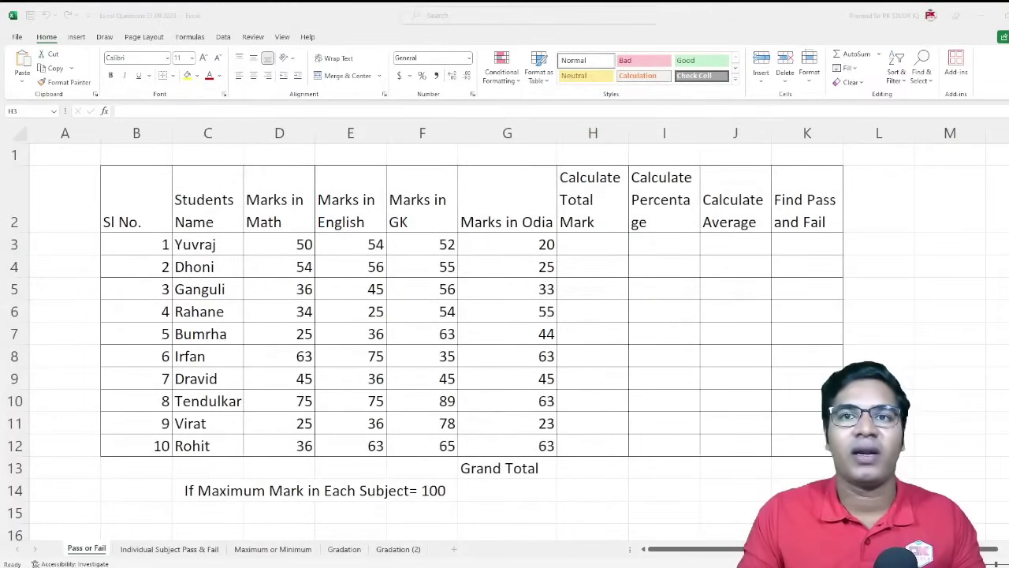
pyautogui.hotkey('alt', 'Tab')
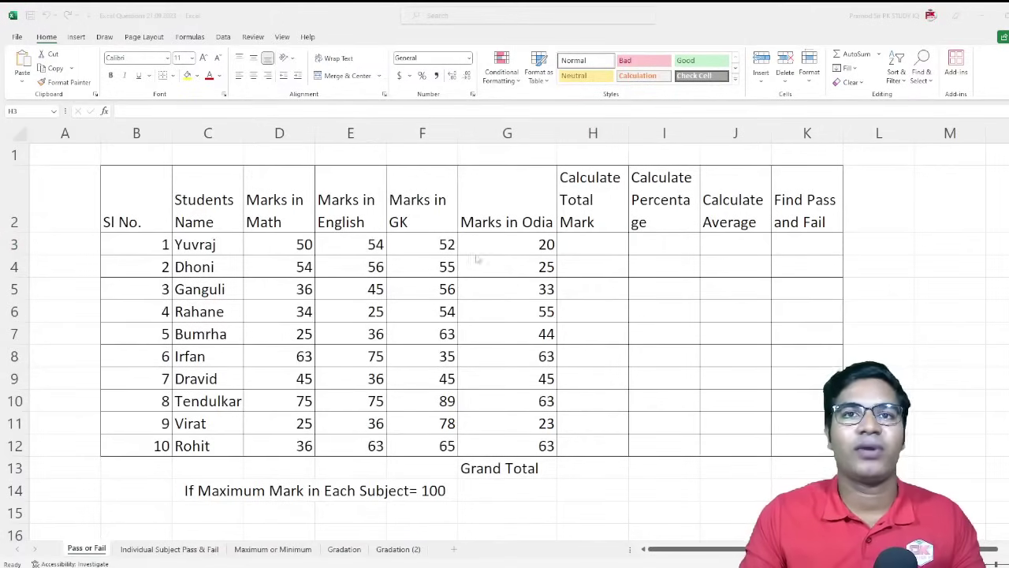
pyautogui.click(586, 249)
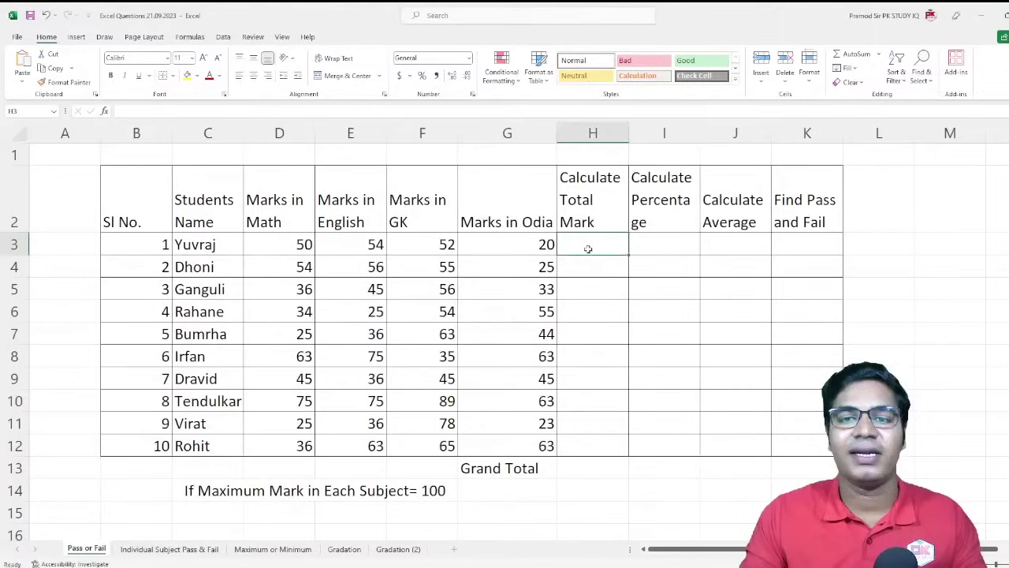
pyautogui.click(665, 247)
pyautogui.click(739, 248)
pyautogui.click(804, 246)
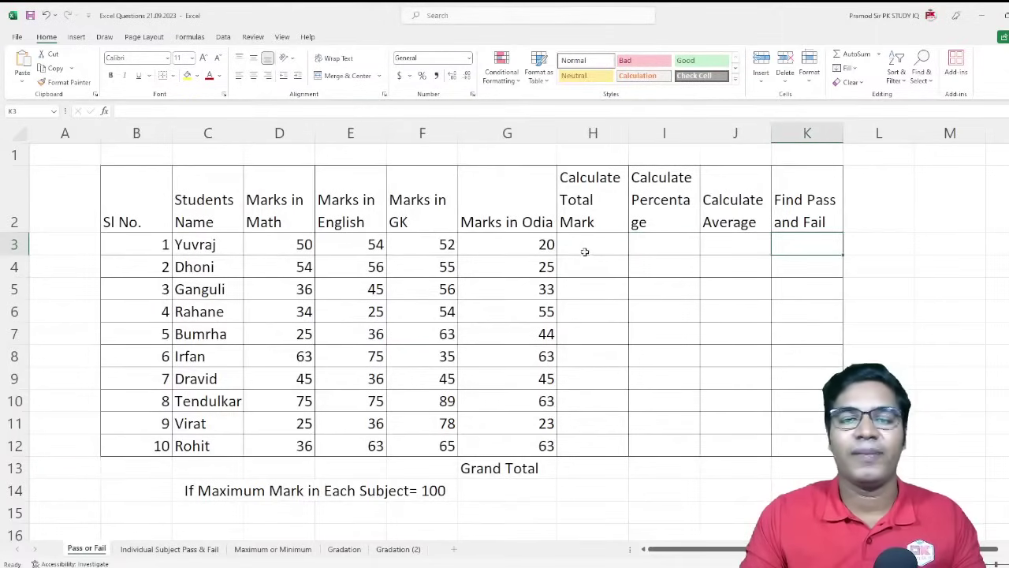
pyautogui.moveTo(583, 251); pyautogui.dragTo(592, 288)
pyautogui.moveTo(658, 246); pyautogui.dragTo(660, 285)
pyautogui.moveTo(657, 344); pyautogui.dragTo(658, 358)
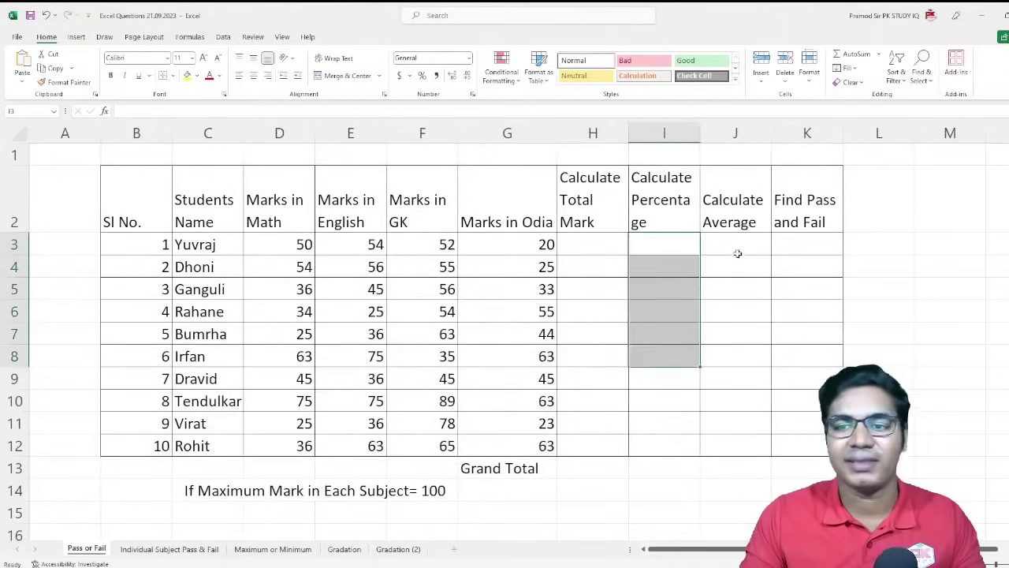
pyautogui.moveTo(739, 249); pyautogui.dragTo(739, 426)
pyautogui.moveTo(823, 238); pyautogui.dragTo(822, 426)
pyautogui.moveTo(599, 266)
pyautogui.mouseDown()
pyautogui.moveTo(655, 292)
pyautogui.moveTo(626, 272)
pyautogui.mouseUp()
pyautogui.click(612, 244)
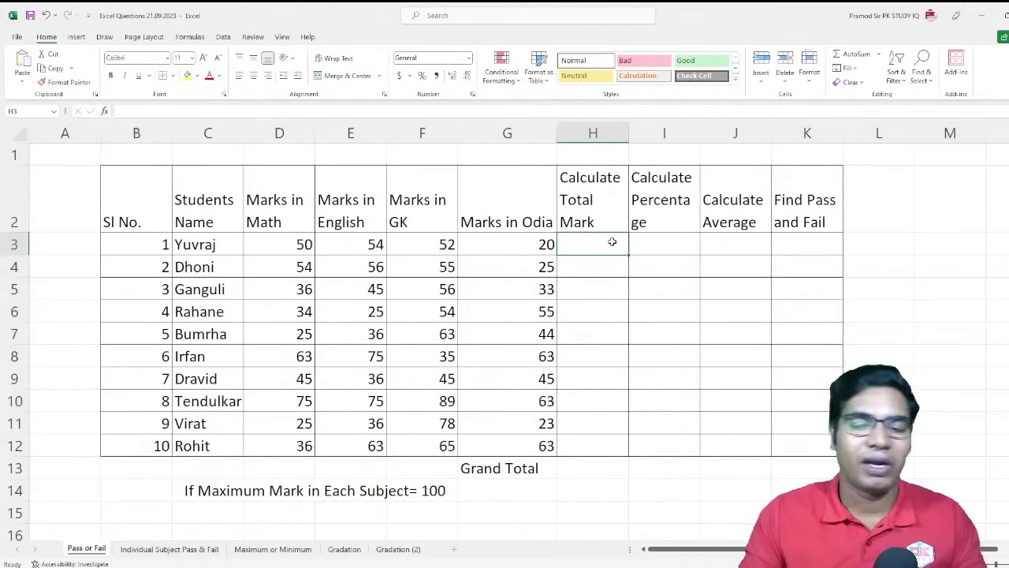
# Step: Go over the table headings from the first column through Find Pass and Fail
pyautogui.click(149, 206)
pyautogui.click(213, 210)
pyautogui.click(294, 213)
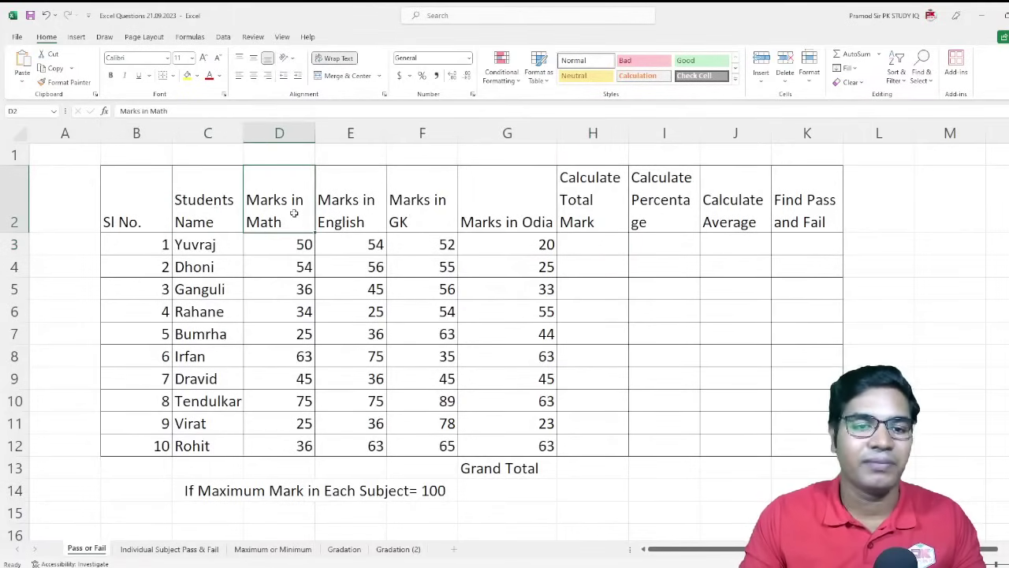
pyautogui.click(323, 215)
pyautogui.click(428, 215)
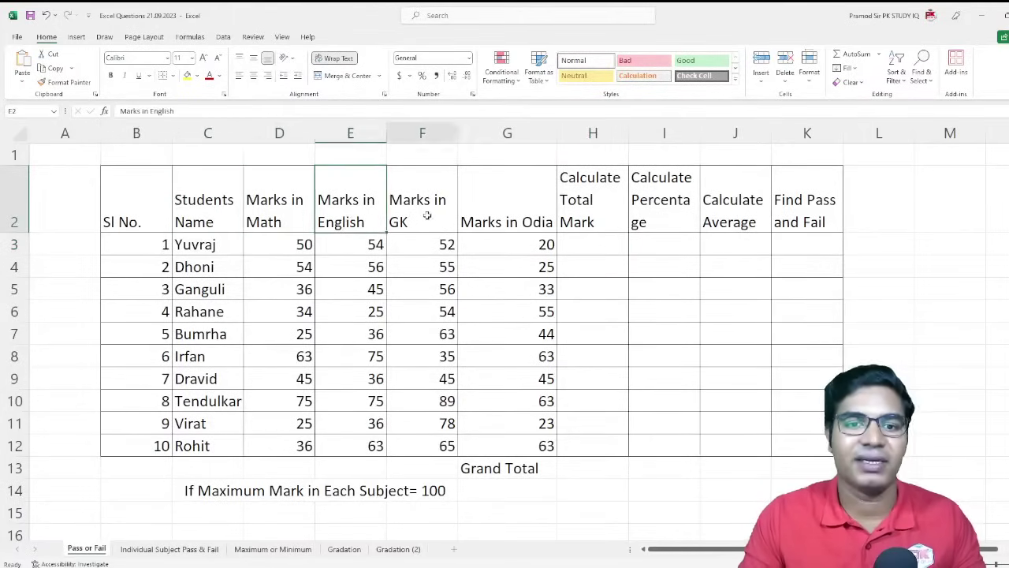
pyautogui.click(526, 220)
pyautogui.click(601, 209)
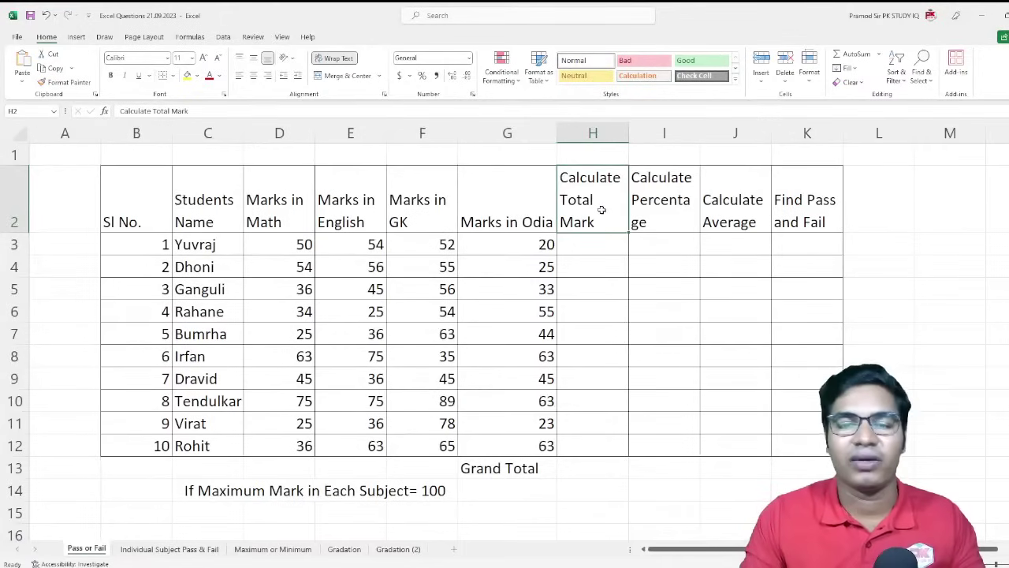
pyautogui.click(677, 211)
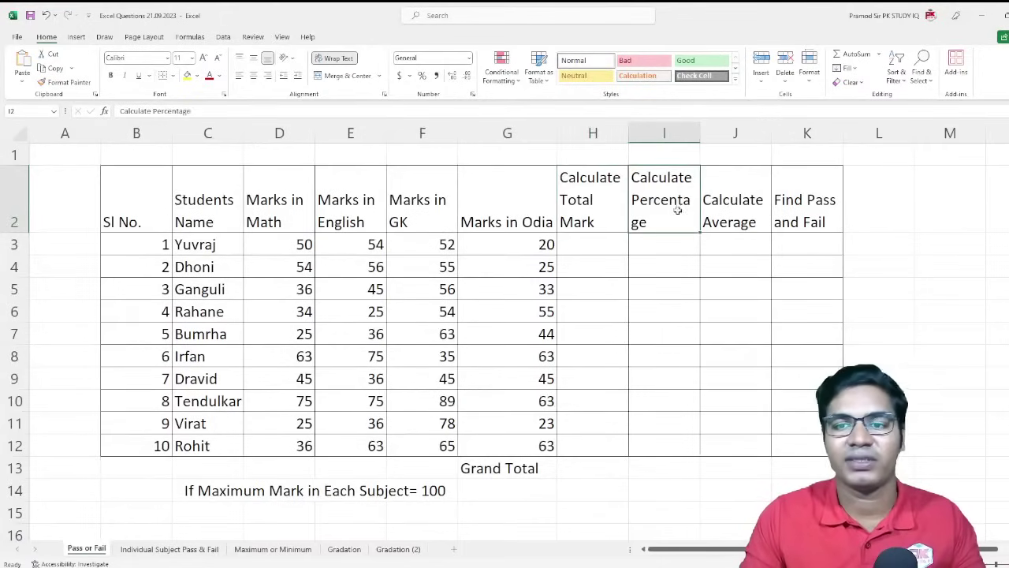
pyautogui.click(745, 219)
pyautogui.click(825, 219)
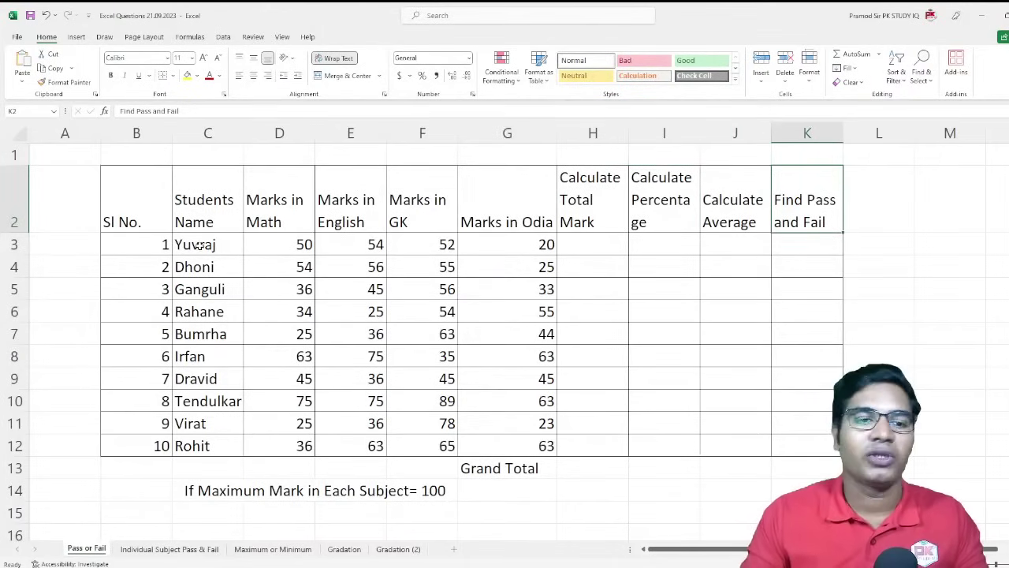
# Step: Review the student list and the first student's Math, English, GK and Odia marks
pyautogui.moveTo(198, 245); pyautogui.dragTo(199, 446)
pyautogui.click(212, 300)
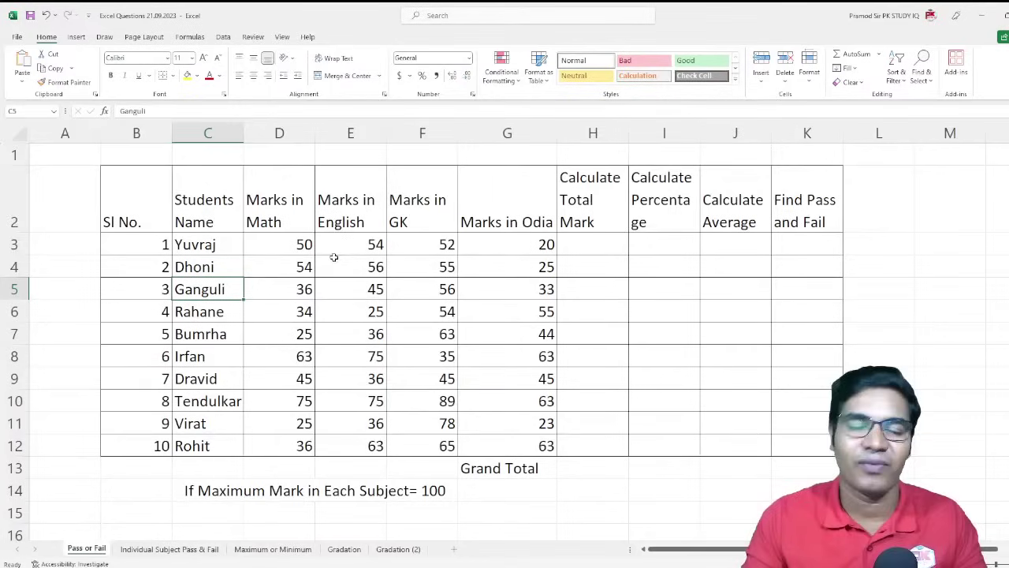
pyautogui.click(224, 245)
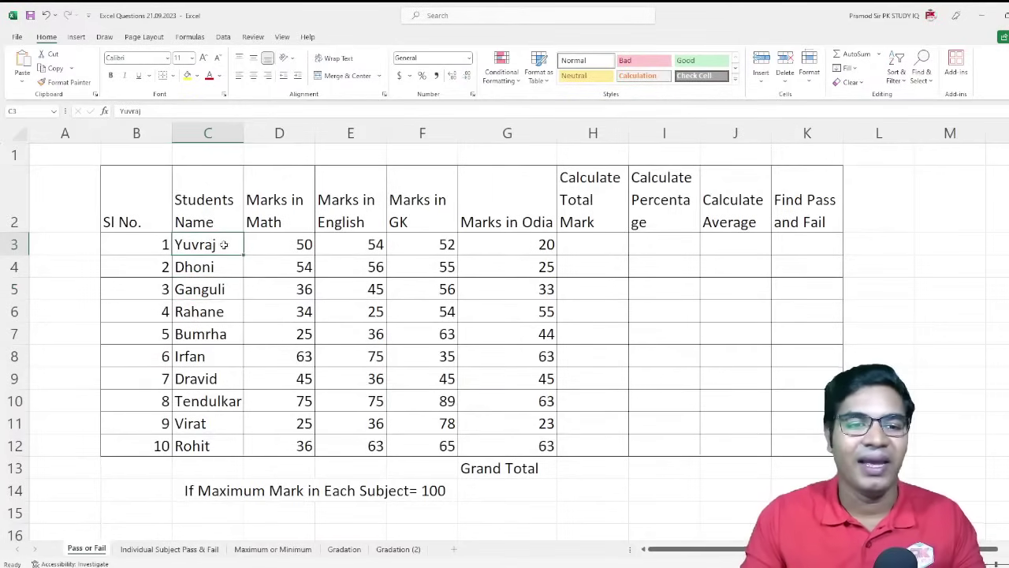
pyautogui.click(302, 250)
pyautogui.click(356, 253)
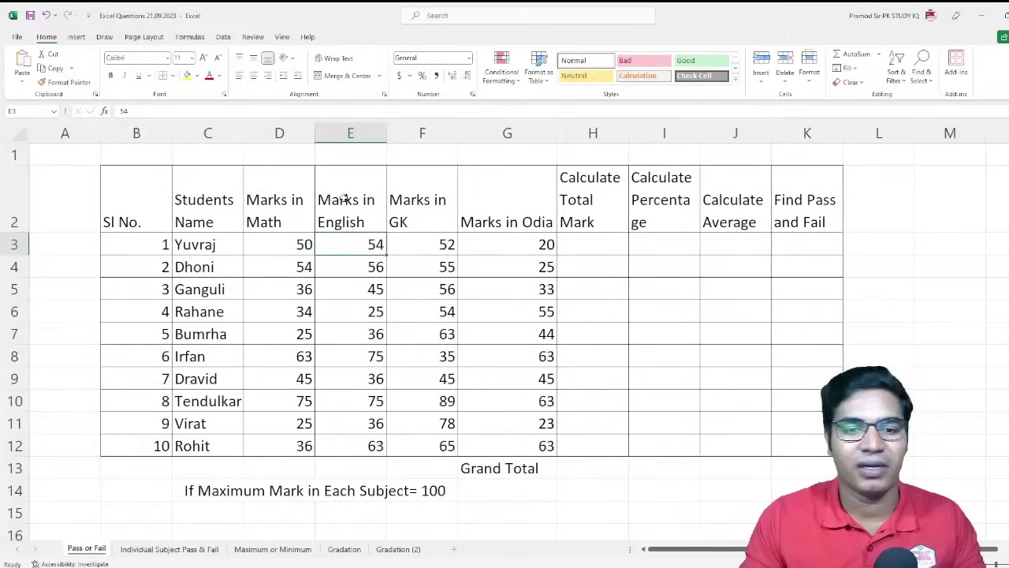
pyautogui.click(423, 261)
pyautogui.click(430, 244)
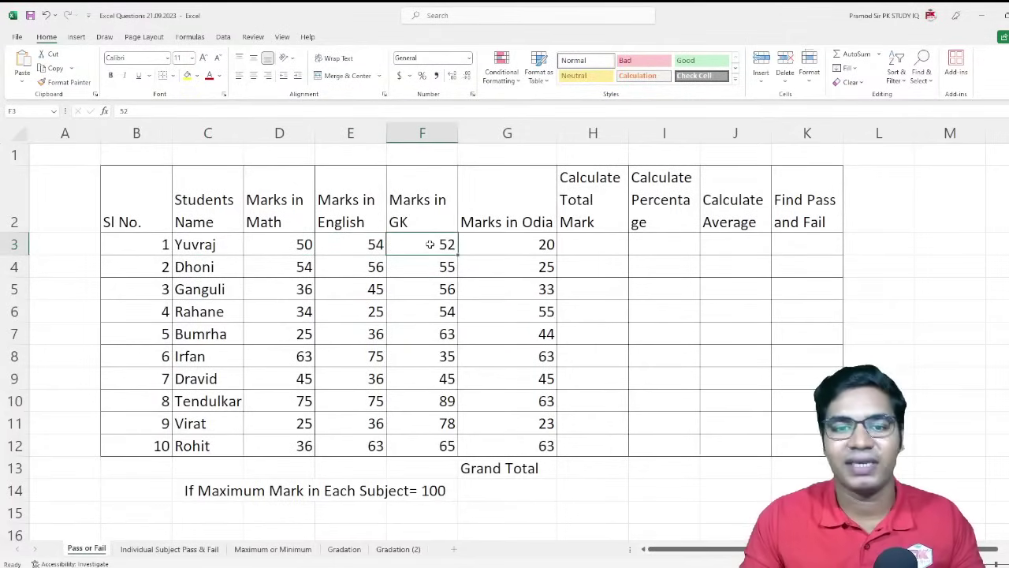
pyautogui.click(513, 250)
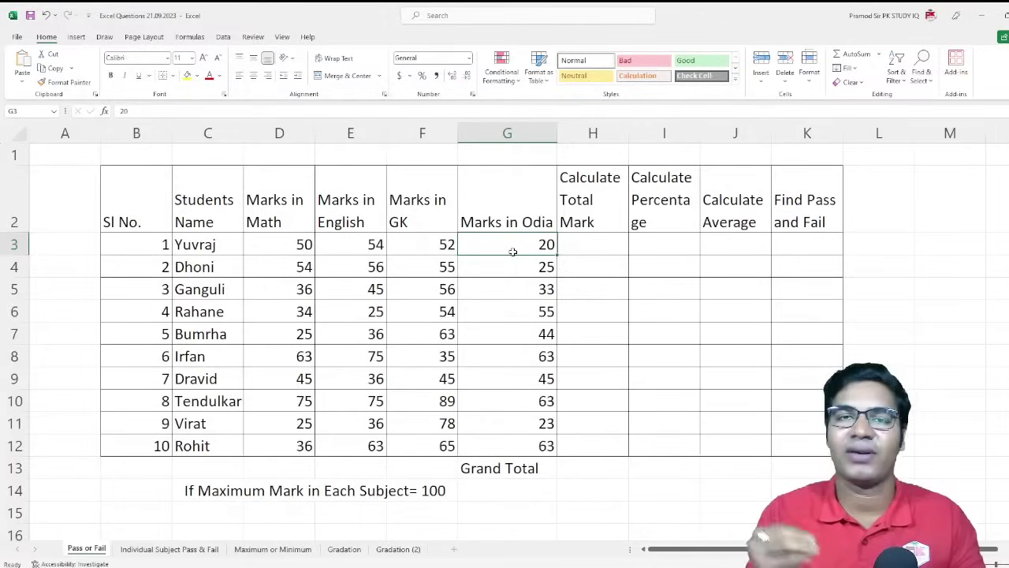
pyautogui.click(597, 246)
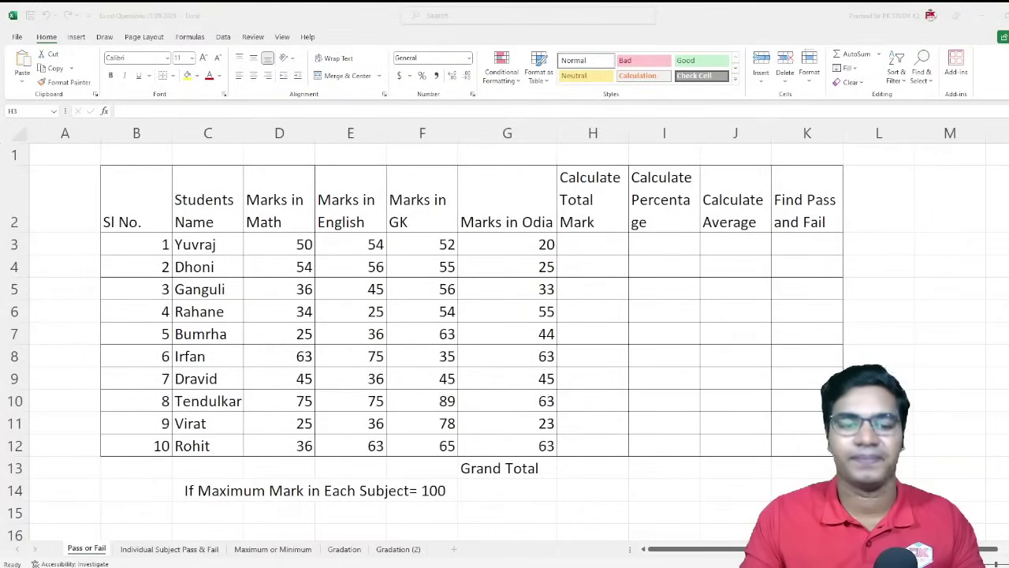
# Step: Enter =SUM(D3:G3) in H3 to total the first student's four subject marks
pyautogui.click(563, 247)
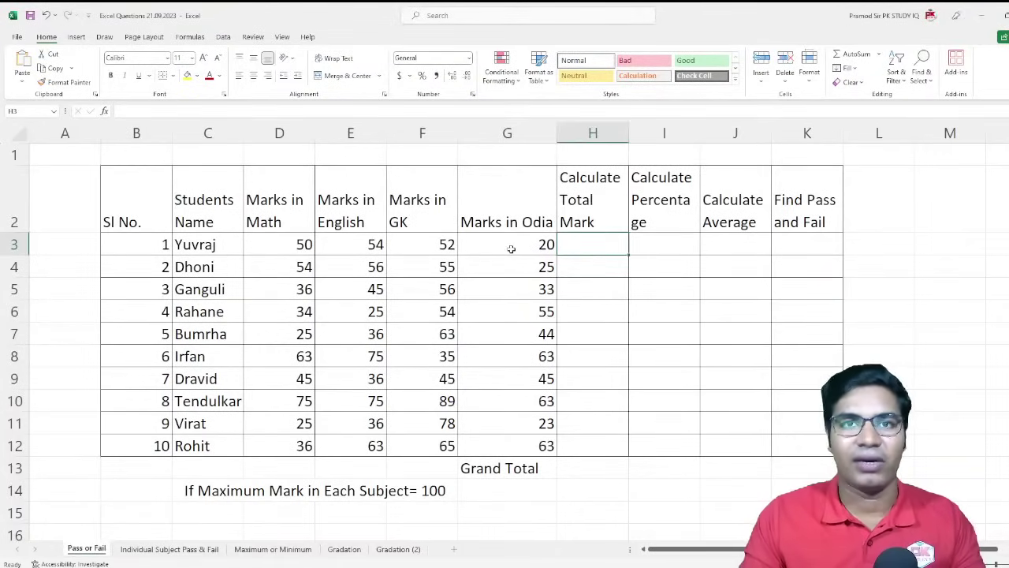
pyautogui.write('=')
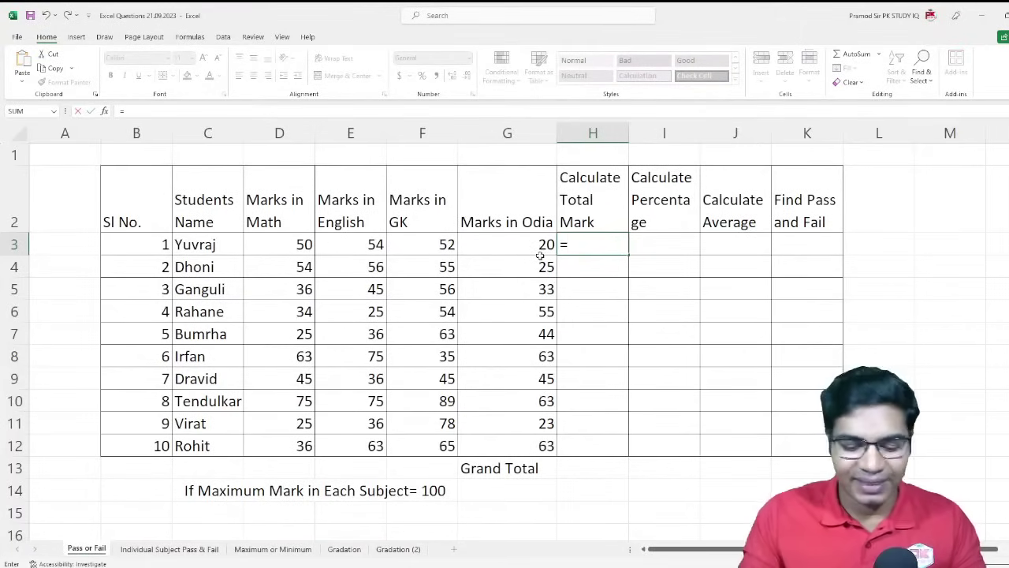
pyautogui.write('(')
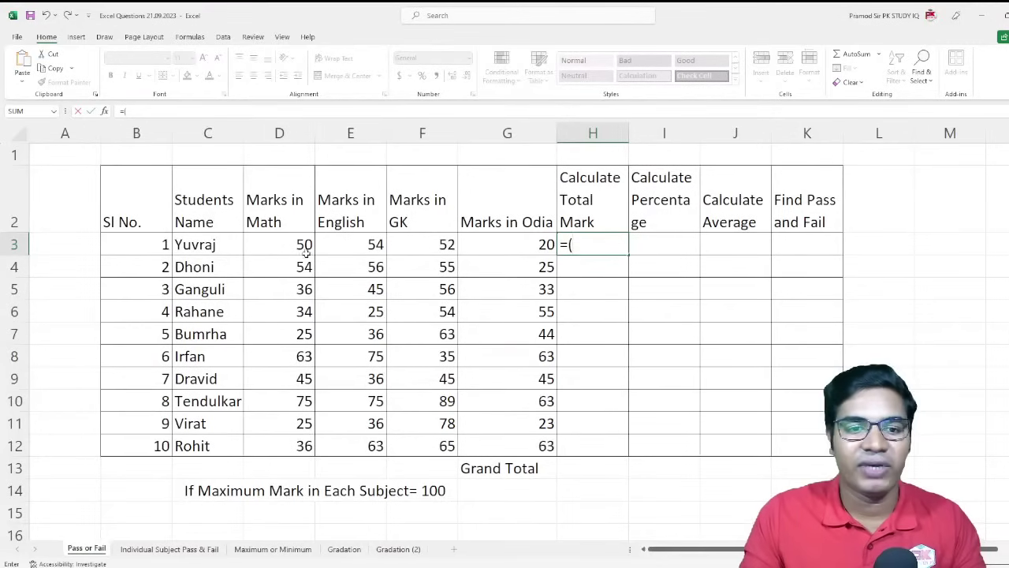
pyautogui.moveTo(306, 251); pyautogui.dragTo(534, 248)
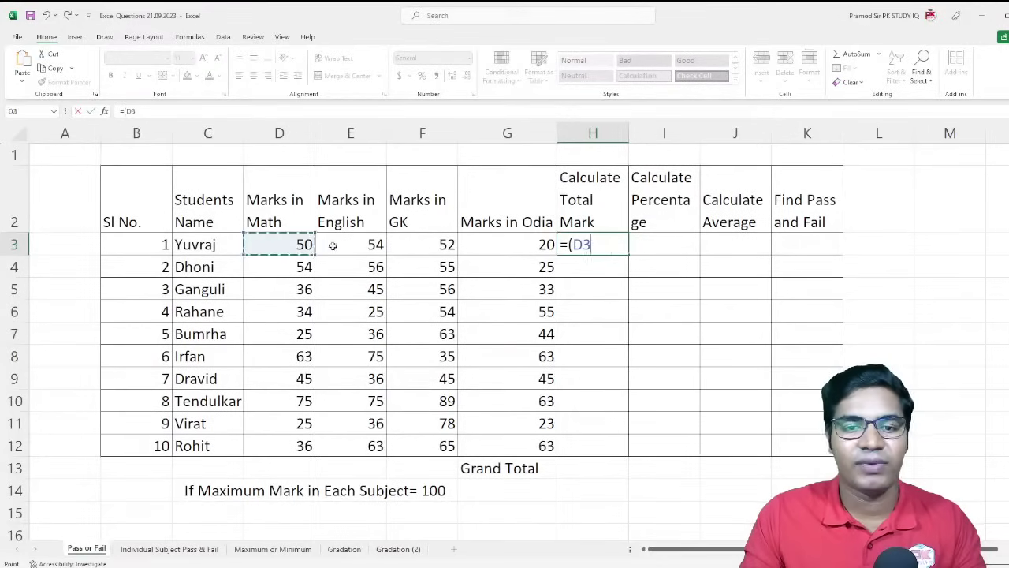
pyautogui.click(570, 246)
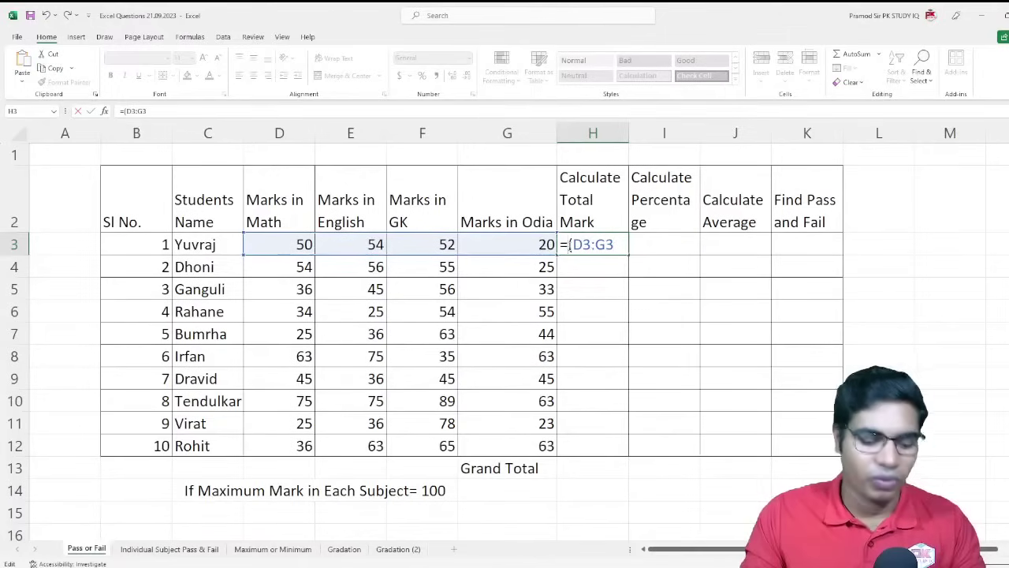
pyautogui.write('sum')
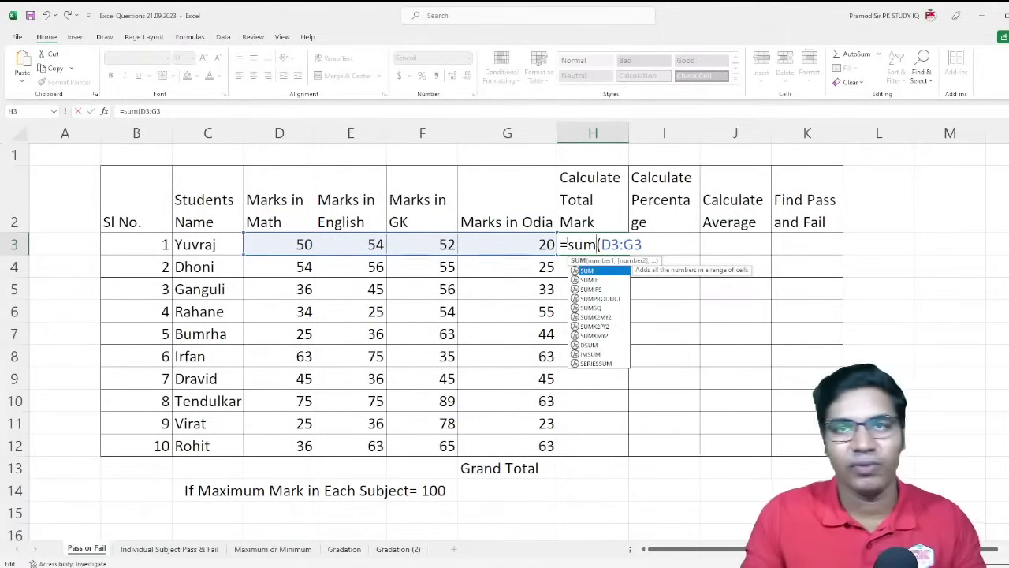
pyautogui.click(665, 246)
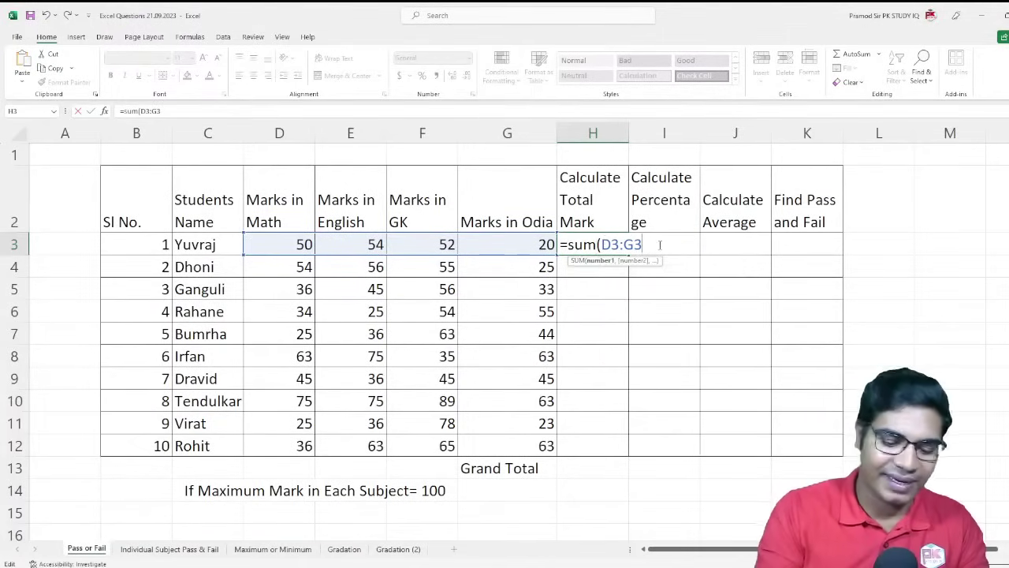
pyautogui.write(')')
pyautogui.press('Return')
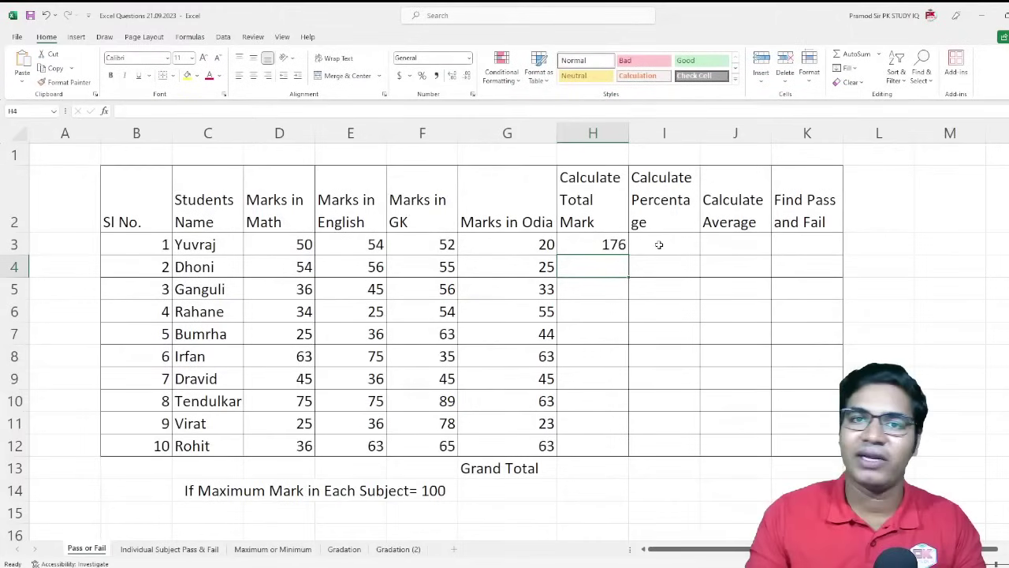
pyautogui.click(586, 247)
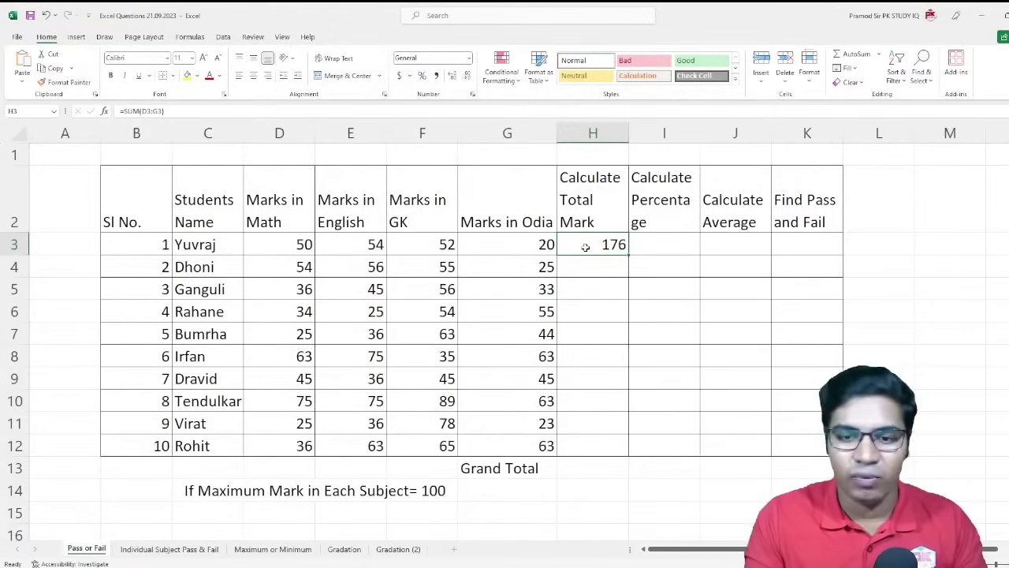
# Step: Redo the H3 total with AutoSum over D3:G3, giving 176
pyautogui.doubleClick(586, 247)
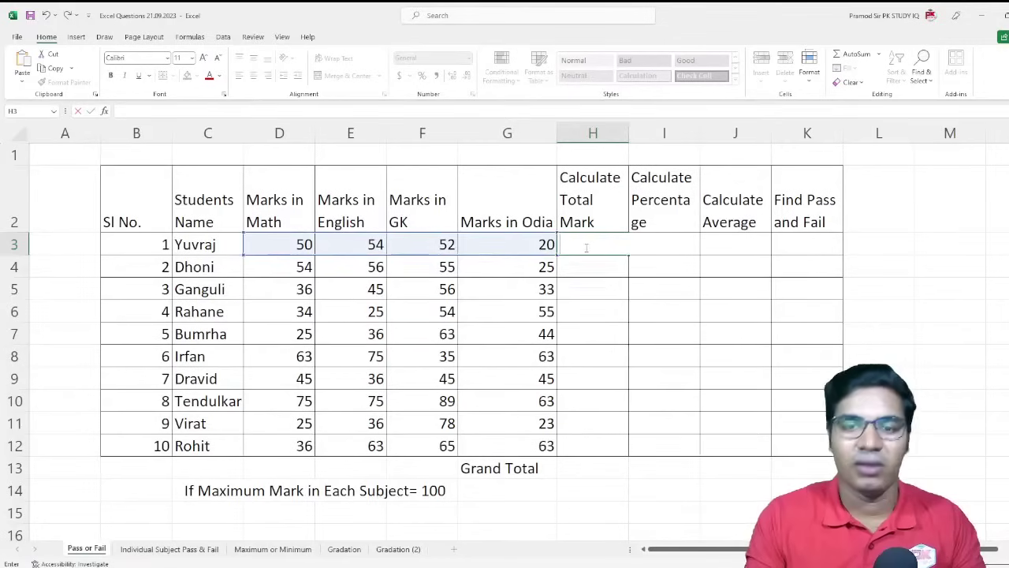
pyautogui.click(642, 266)
pyautogui.click(580, 221)
pyautogui.click(587, 242)
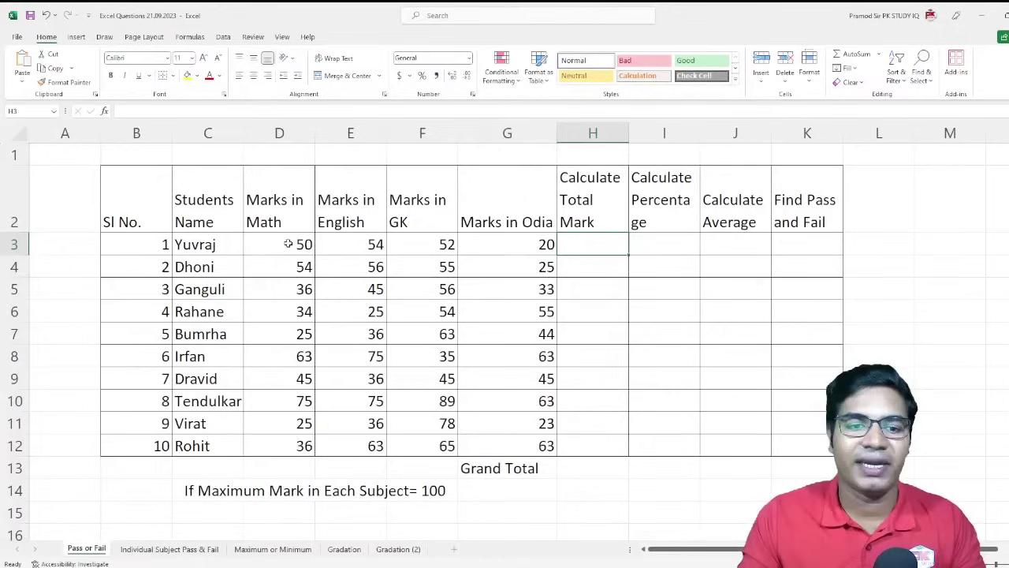
pyautogui.moveTo(289, 245); pyautogui.dragTo(496, 251)
pyautogui.click(608, 251)
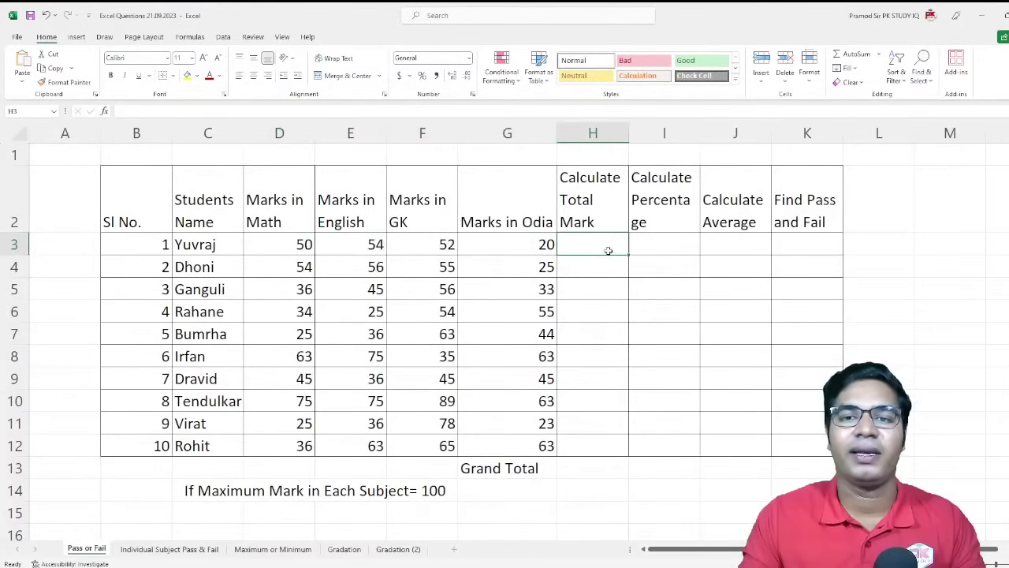
pyautogui.click(852, 55)
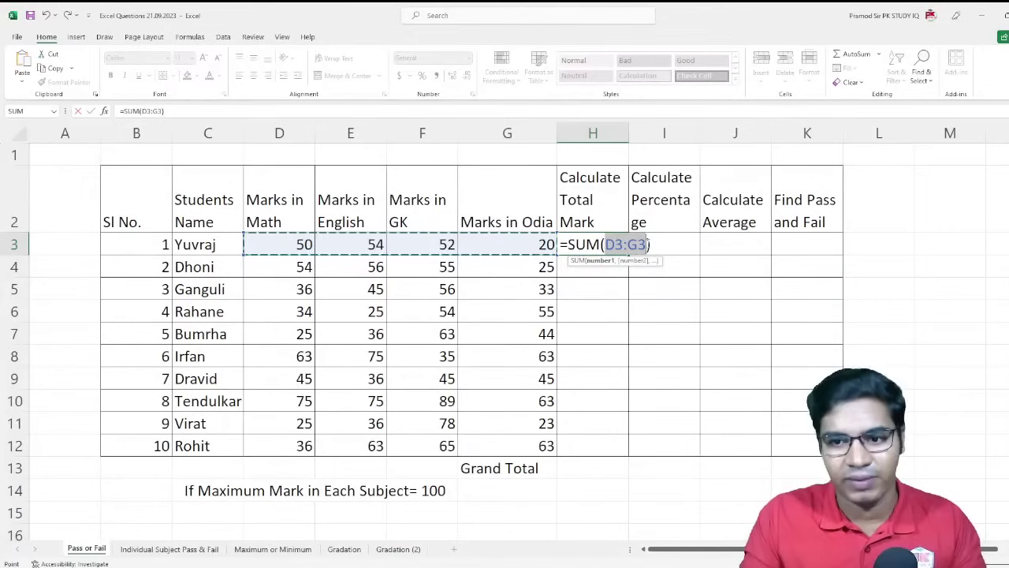
pyautogui.click(657, 244)
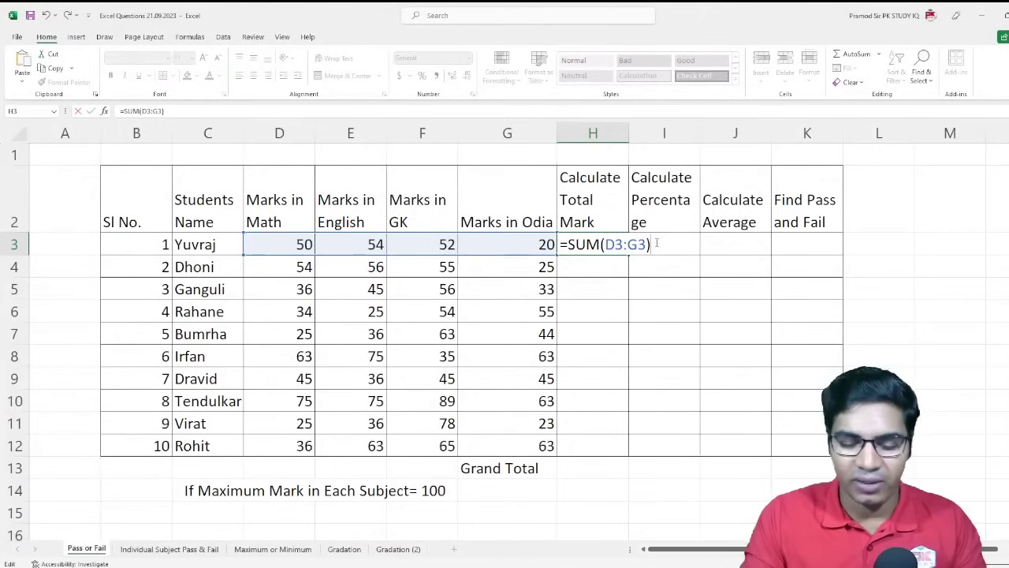
pyautogui.press('Return')
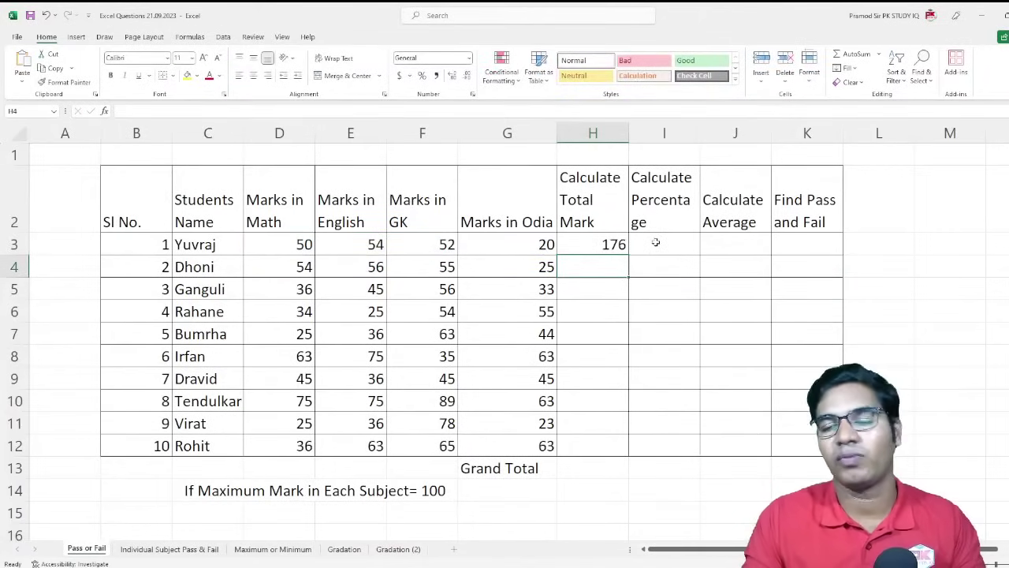
# Step: Fill the H3 total formula down to H12, undoing the overshoot into the Grand Total row
pyautogui.click(600, 244)
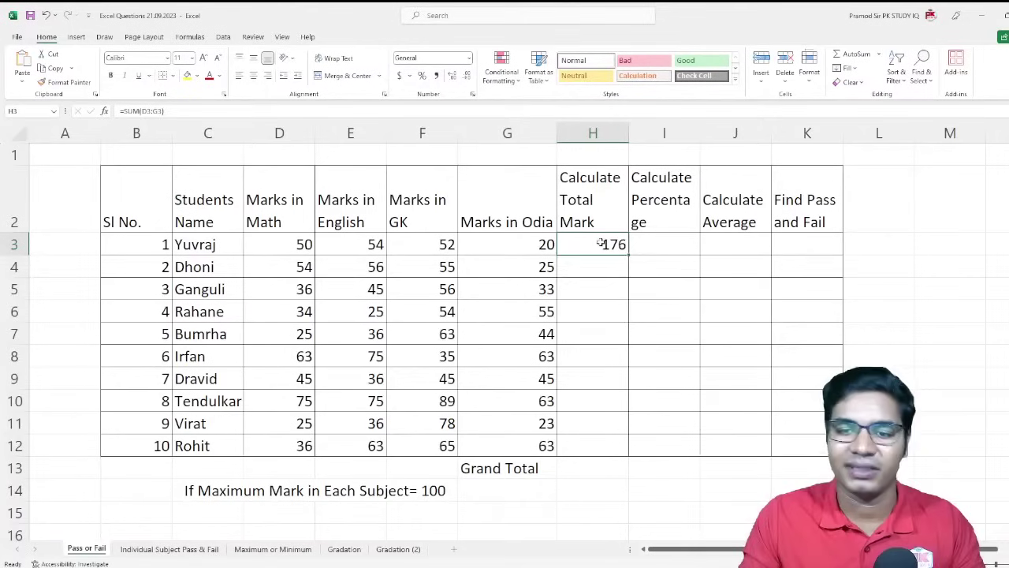
pyautogui.moveTo(629, 256); pyautogui.dragTo(606, 456)
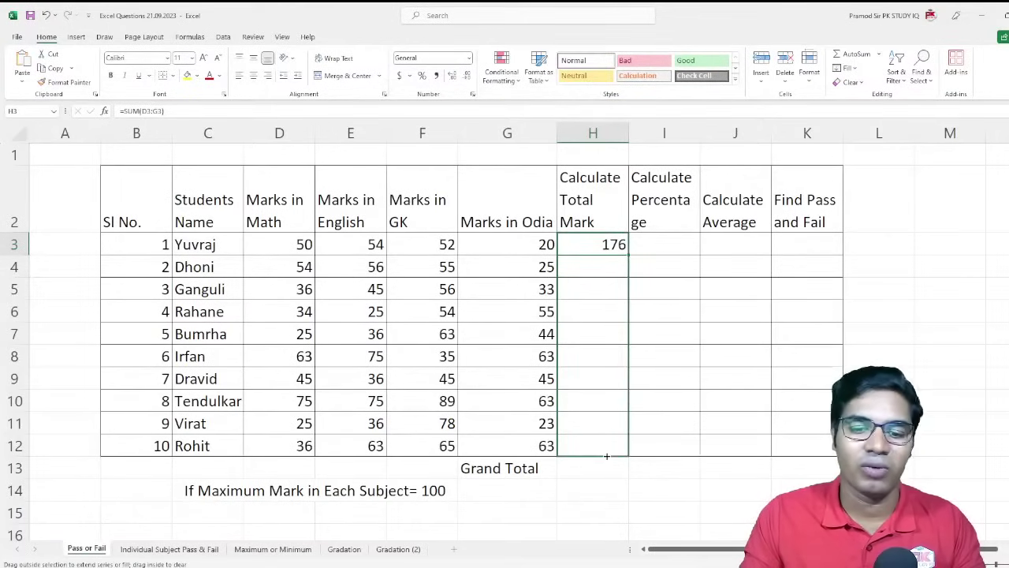
pyautogui.moveTo(607, 465); pyautogui.dragTo(595, 476)
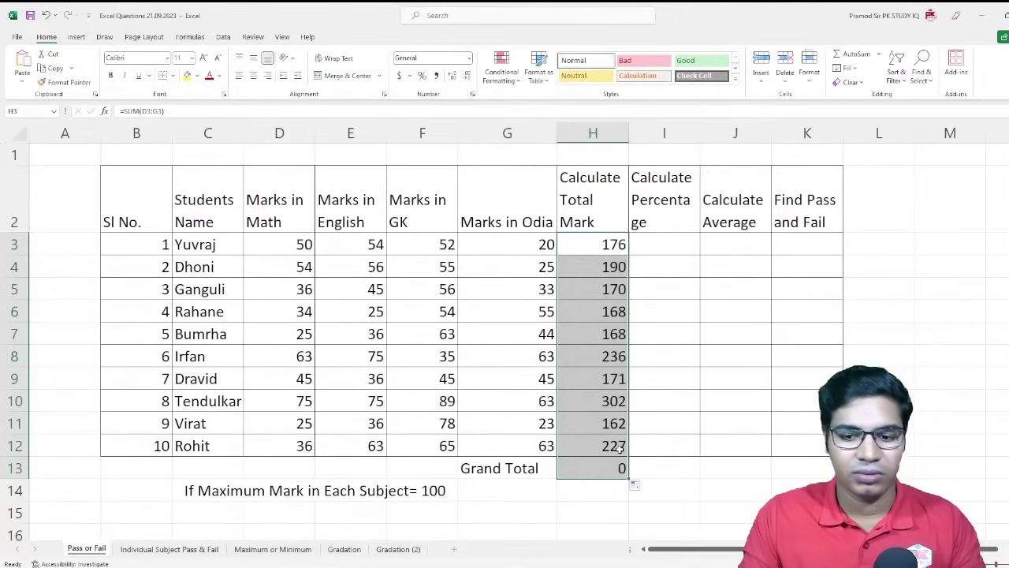
pyautogui.hotkey('ctrl', 'z')
pyautogui.moveTo(623, 248); pyautogui.dragTo(605, 448)
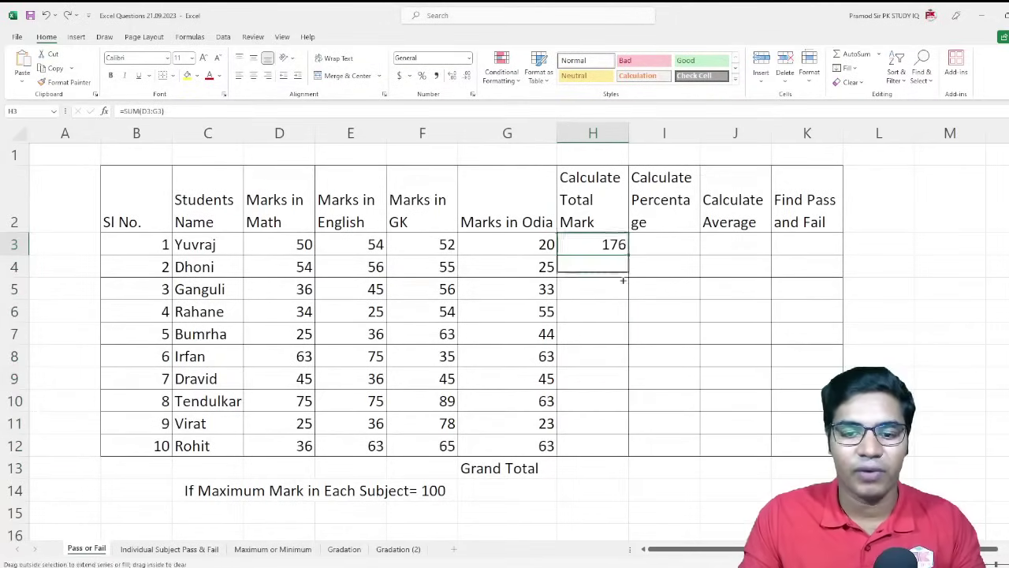
pyautogui.click(588, 474)
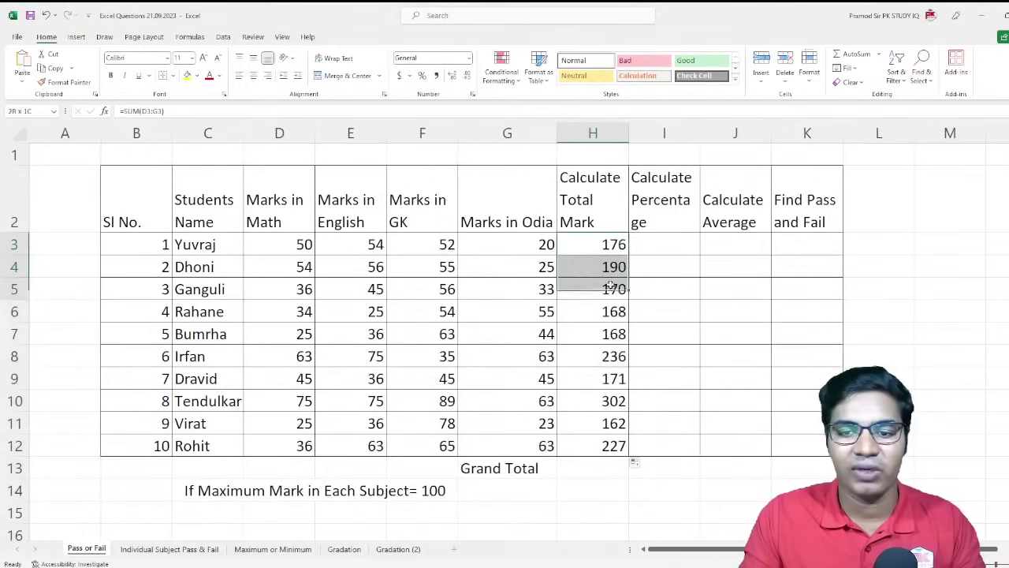
pyautogui.moveTo(613, 244); pyautogui.dragTo(581, 451)
pyautogui.click(582, 467)
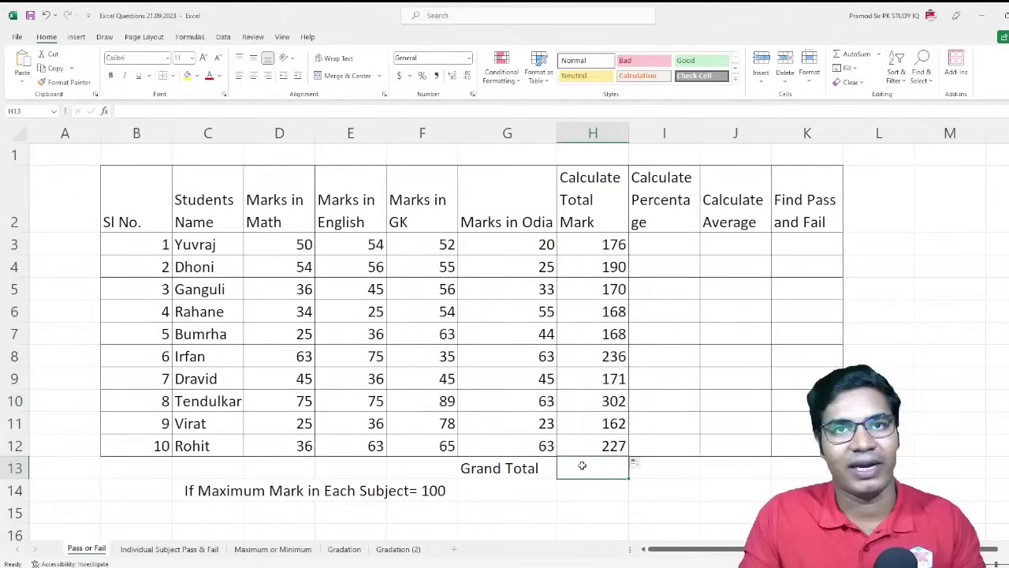
# Step: Put =SUM(H3:H12) in H13 with AutoSum, giving a Grand Total of 1970
pyautogui.write('=')
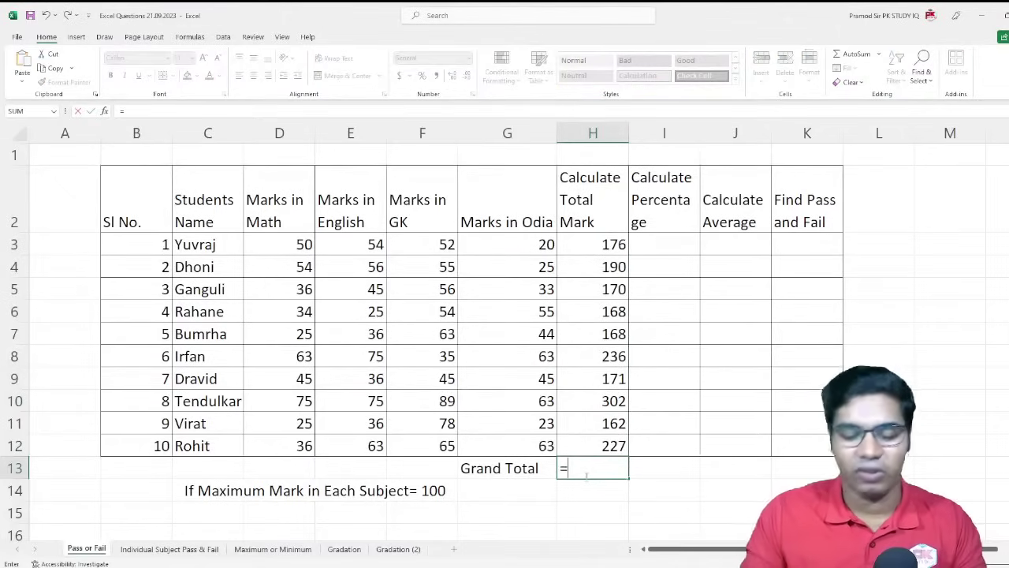
pyautogui.press('BackSpace')
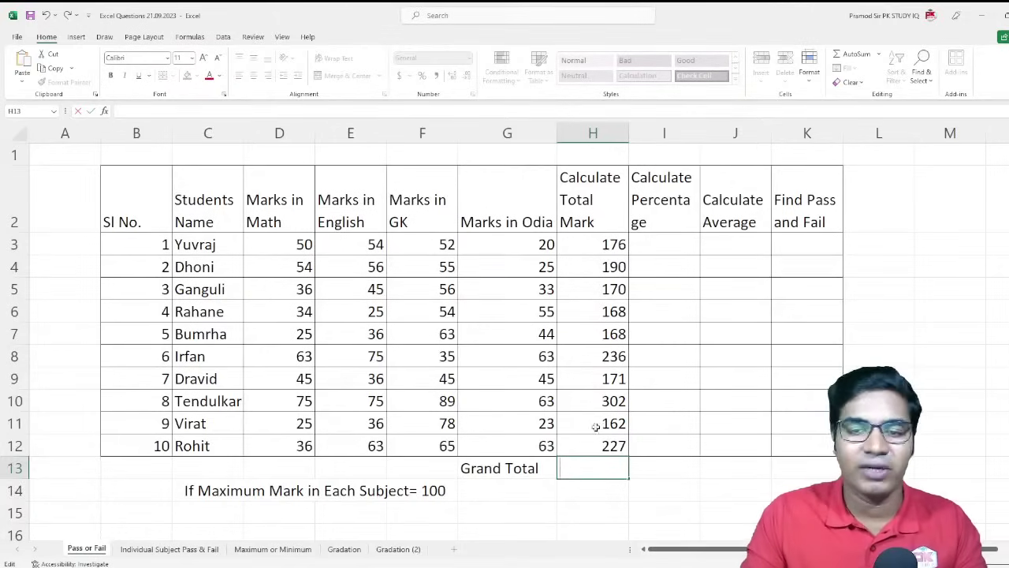
pyautogui.press('Escape')
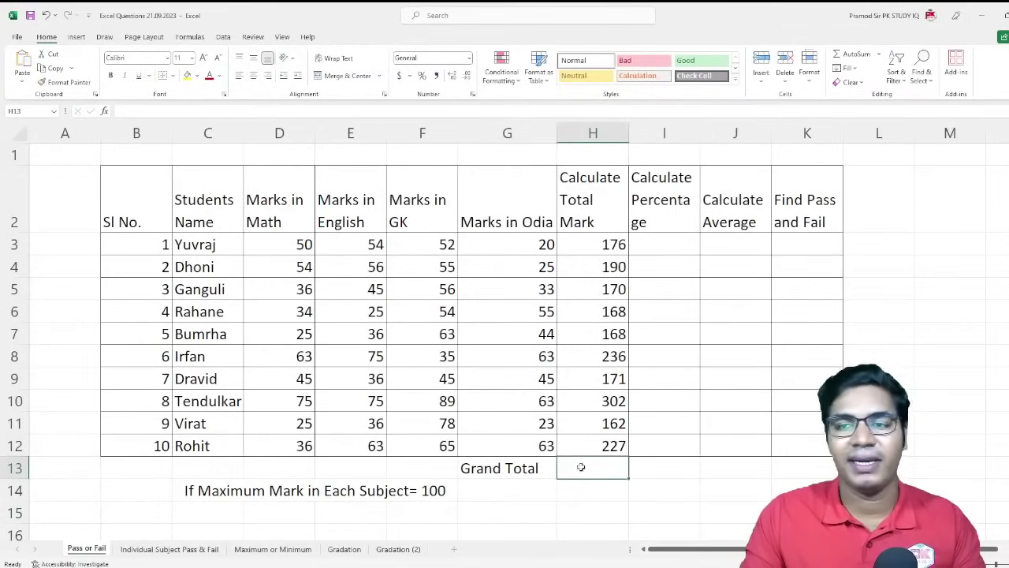
pyautogui.click(853, 53)
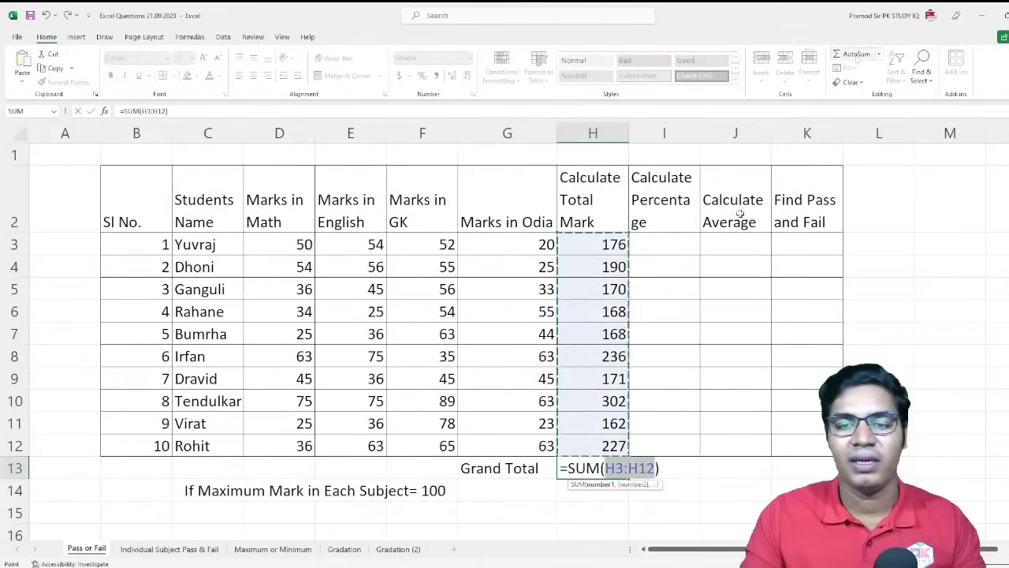
pyautogui.press('Return')
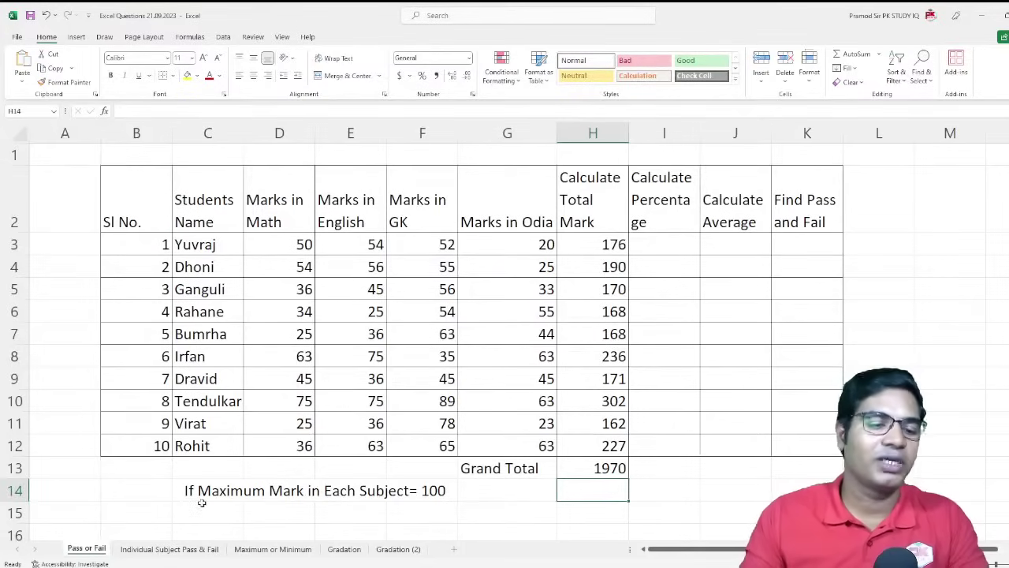
# Step: Step through the four subject mark headings
pyautogui.click(285, 225)
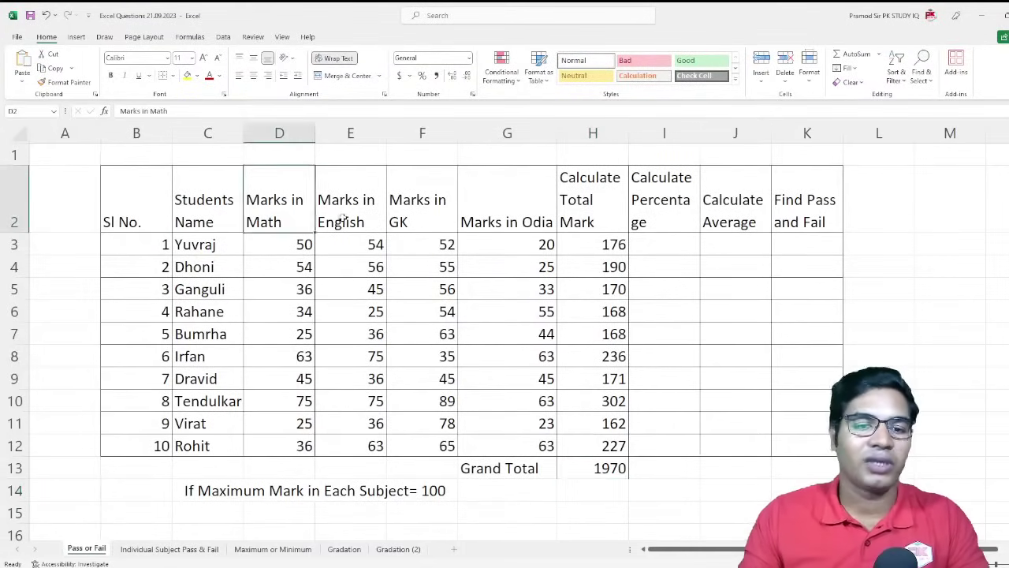
pyautogui.click(342, 218)
pyautogui.click(438, 208)
pyautogui.click(494, 206)
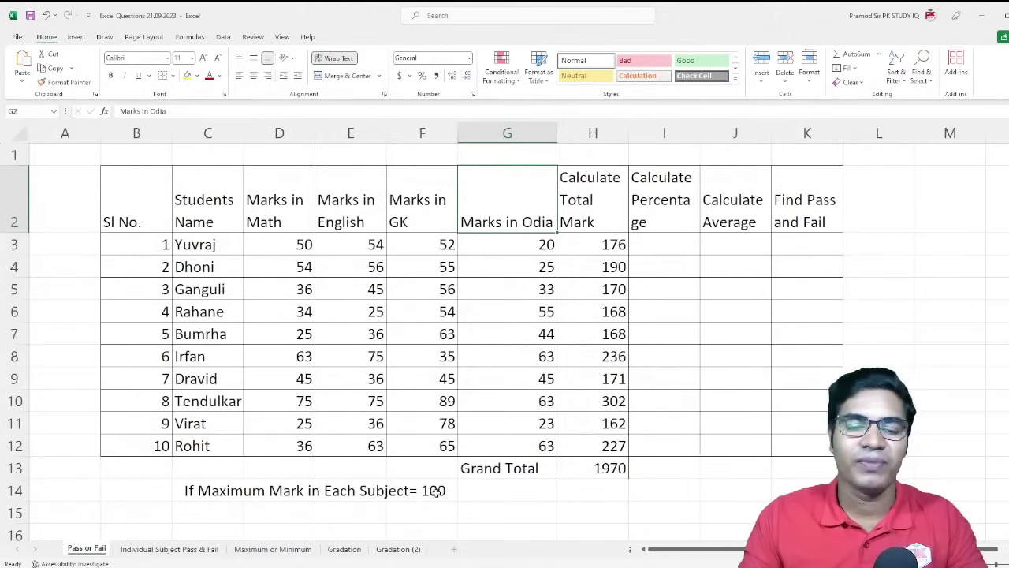
pyautogui.click(282, 209)
pyautogui.click(351, 206)
pyautogui.click(489, 204)
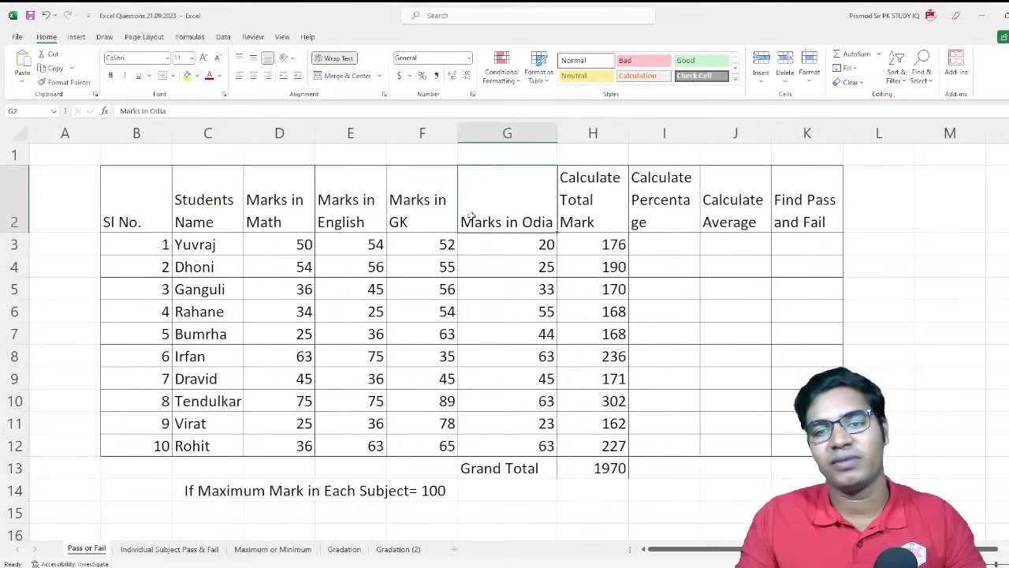
# Step: Narrow column G so Marks in Odia wraps, and widen column I for Calculate Percentage
pyautogui.moveTo(557, 134); pyautogui.dragTo(542, 137)
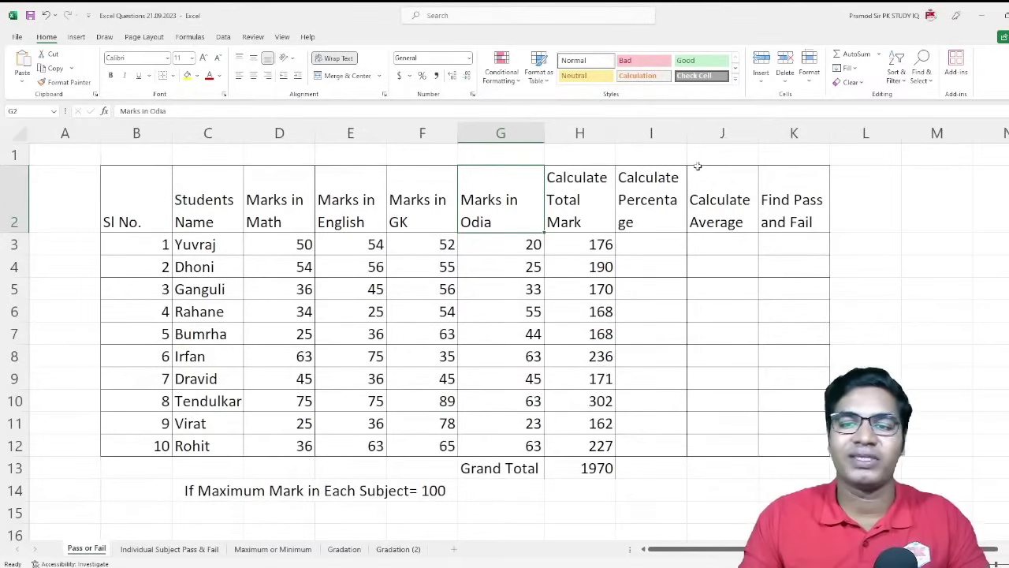
pyautogui.moveTo(687, 139); pyautogui.dragTo(702, 139)
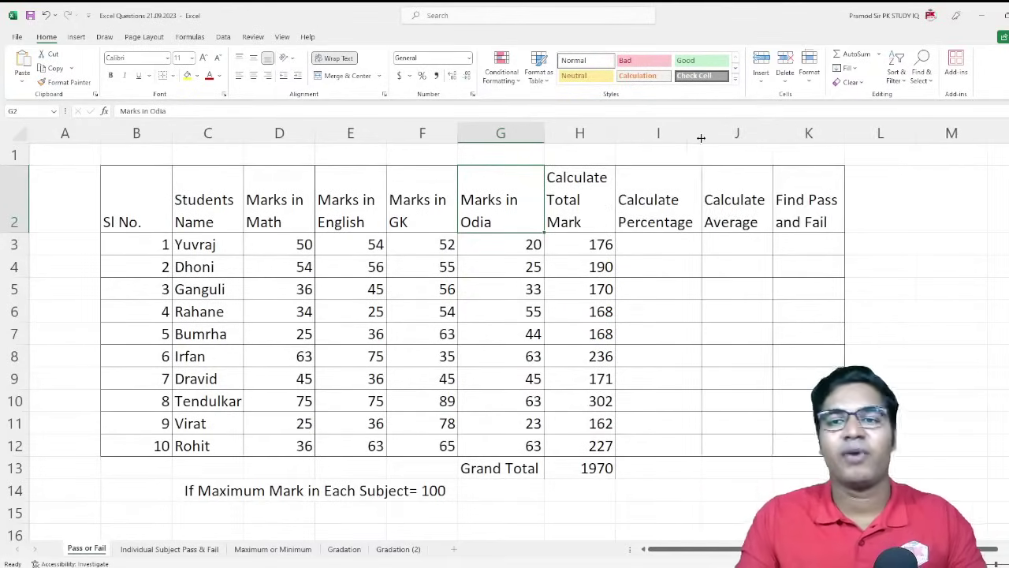
pyautogui.click(676, 240)
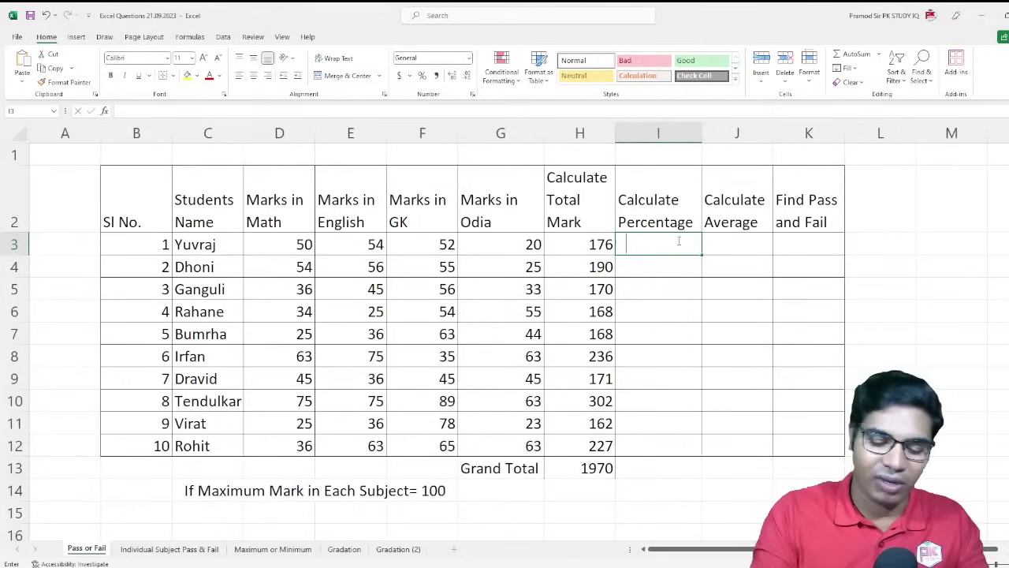
# Step: Enter =H3/400*100 in I3 as the first student's percentage
pyautogui.write('=')
pyautogui.click(595, 251)
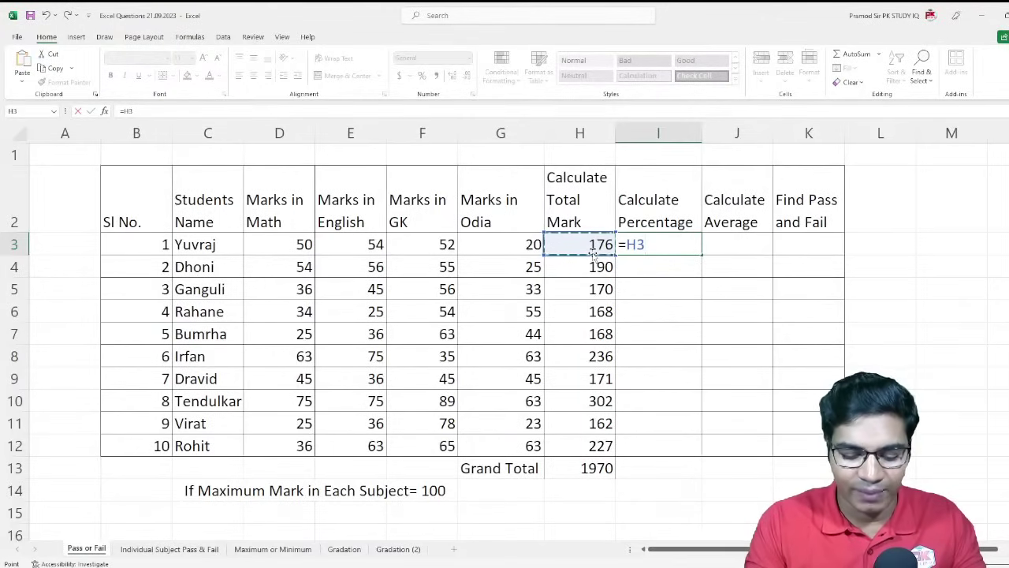
pyautogui.write('/4')
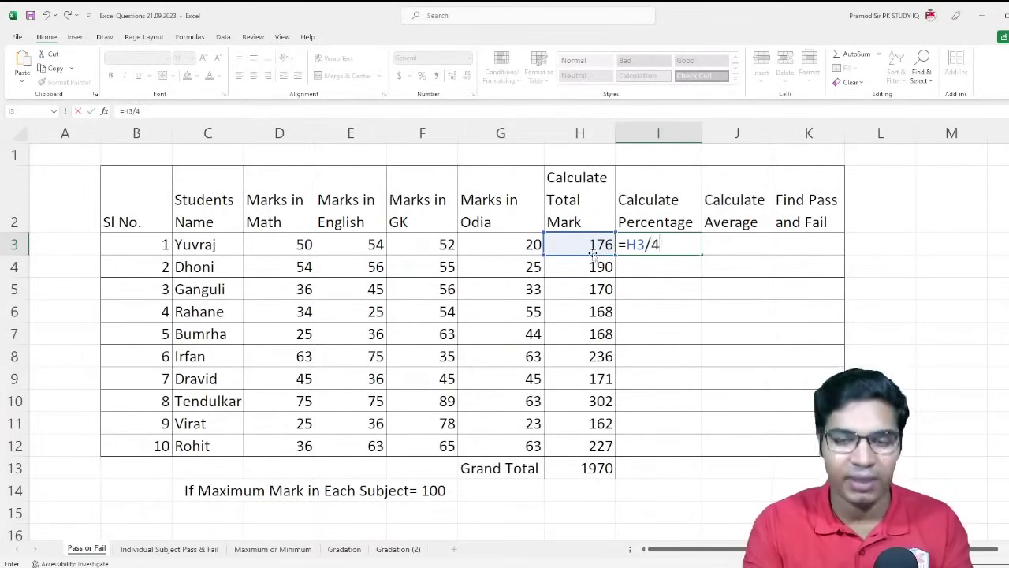
pyautogui.write('00')
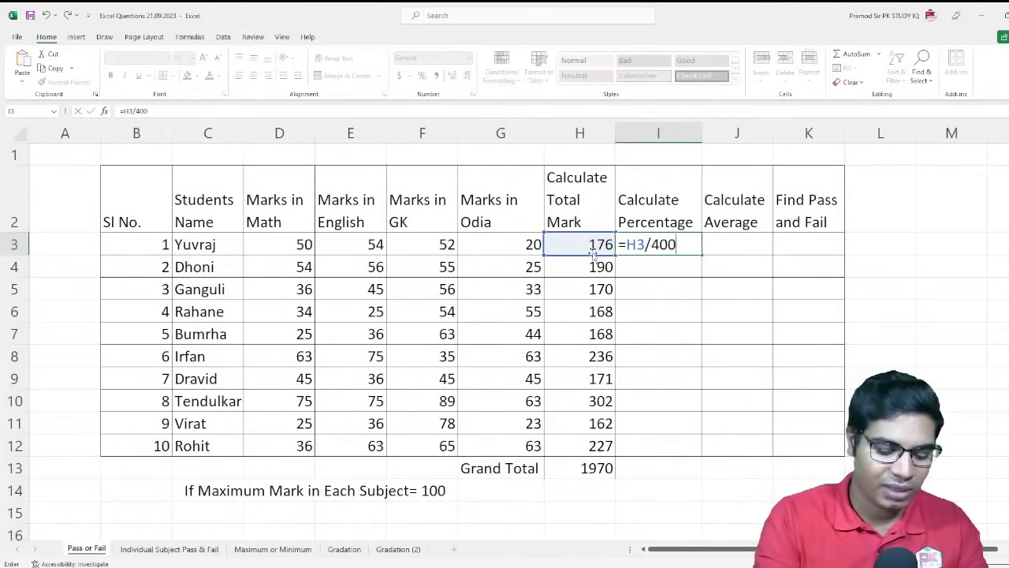
pyautogui.press('alt')
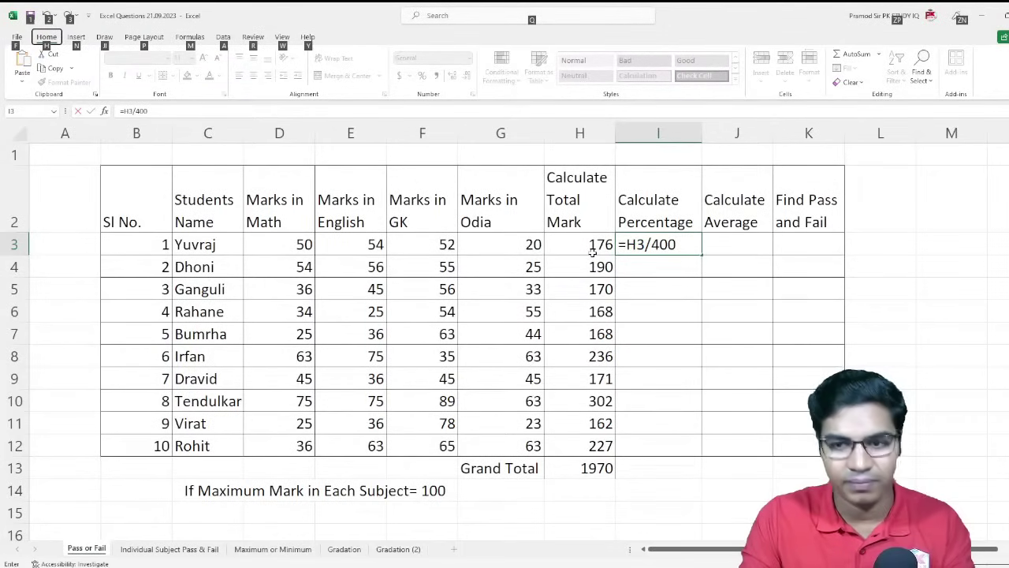
pyautogui.doubleClick(680, 245)
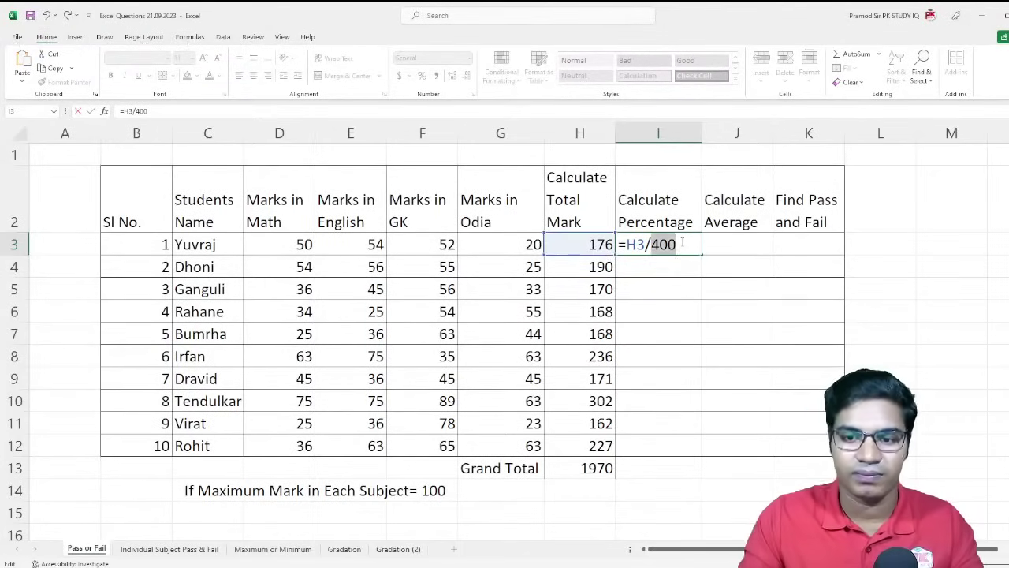
pyautogui.moveTo(698, 225); pyautogui.dragTo(692, 246)
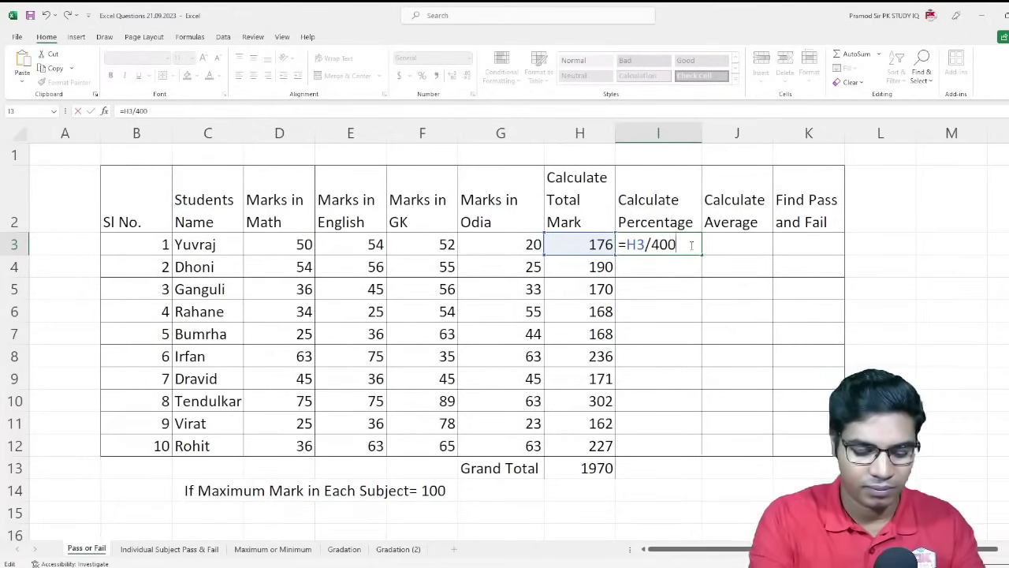
pyautogui.write('*10')
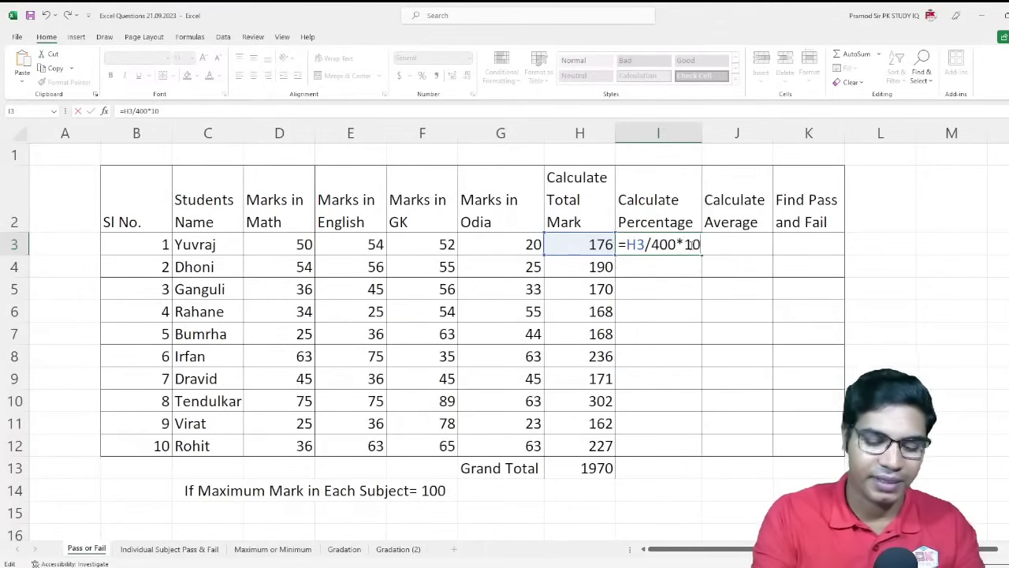
pyautogui.write('0')
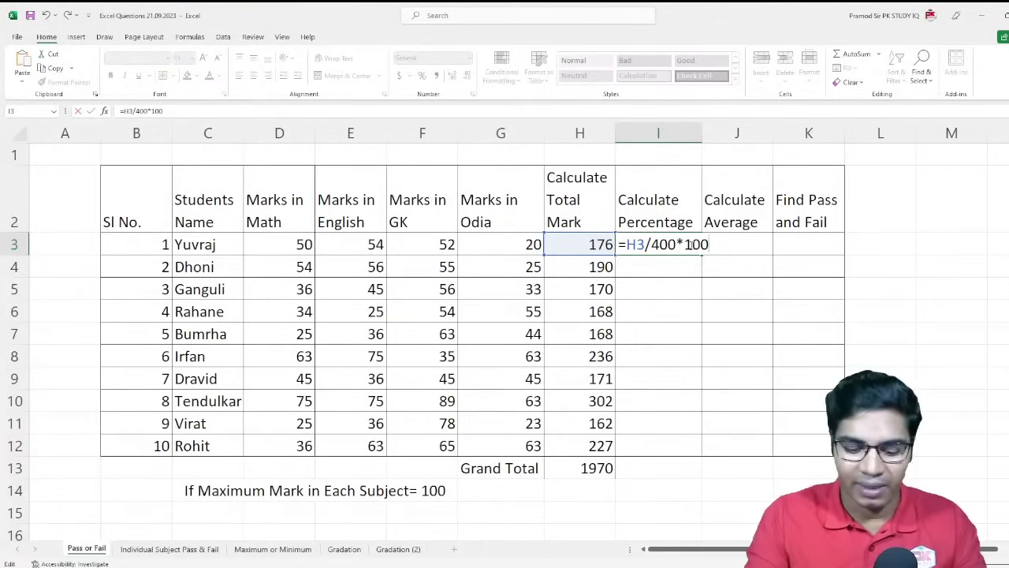
pyautogui.press('Return')
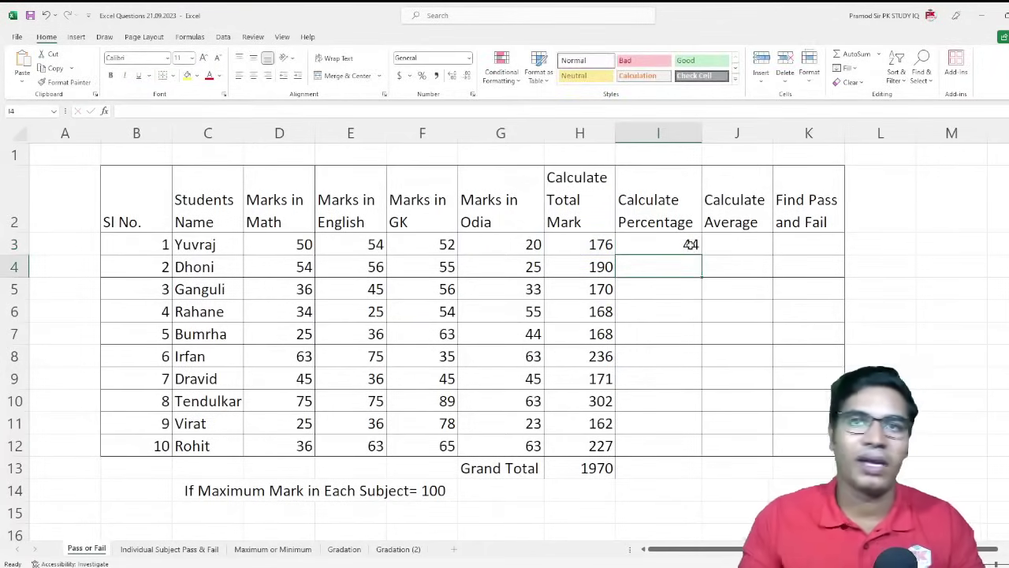
# Step: Copy the percentage formula down to I12 and check the copy in I4
pyautogui.click(675, 249)
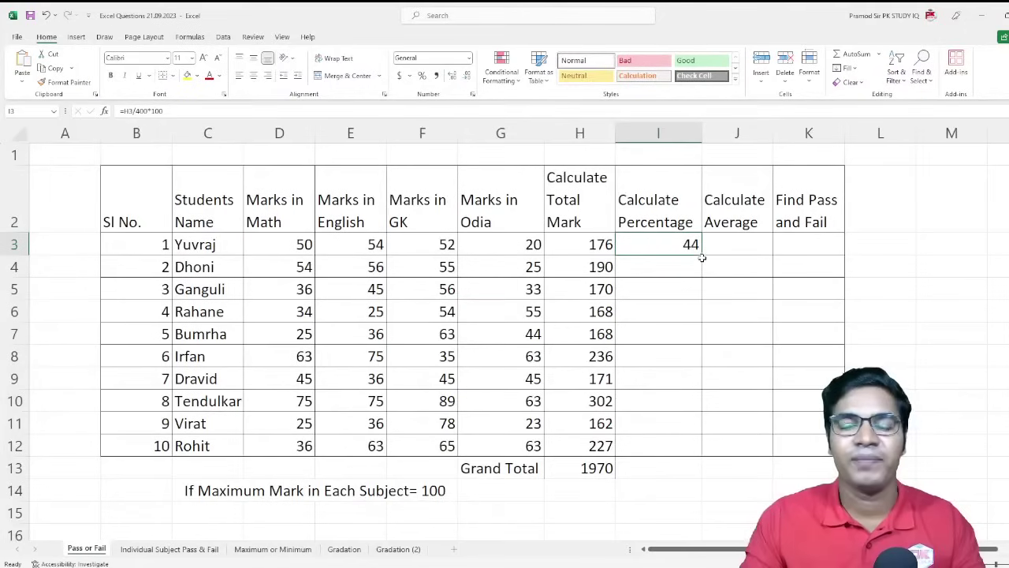
pyautogui.moveTo(701, 255); pyautogui.dragTo(680, 453)
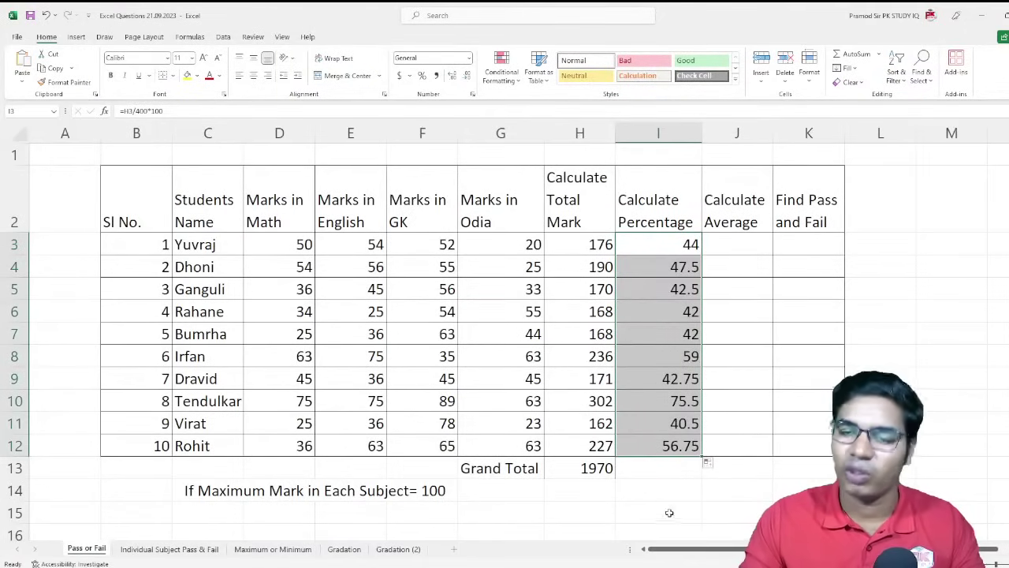
pyautogui.click(676, 269)
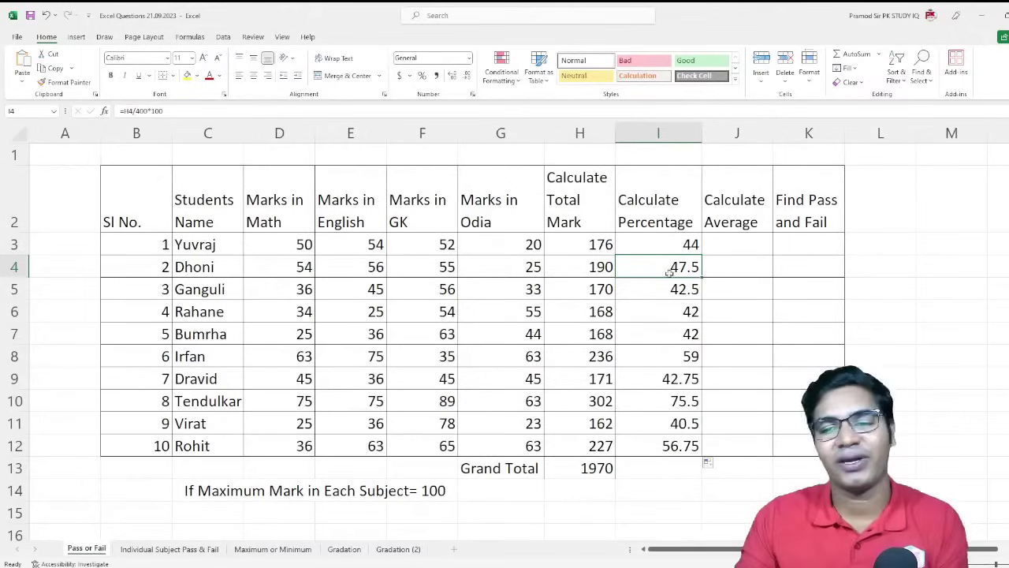
pyautogui.click(735, 245)
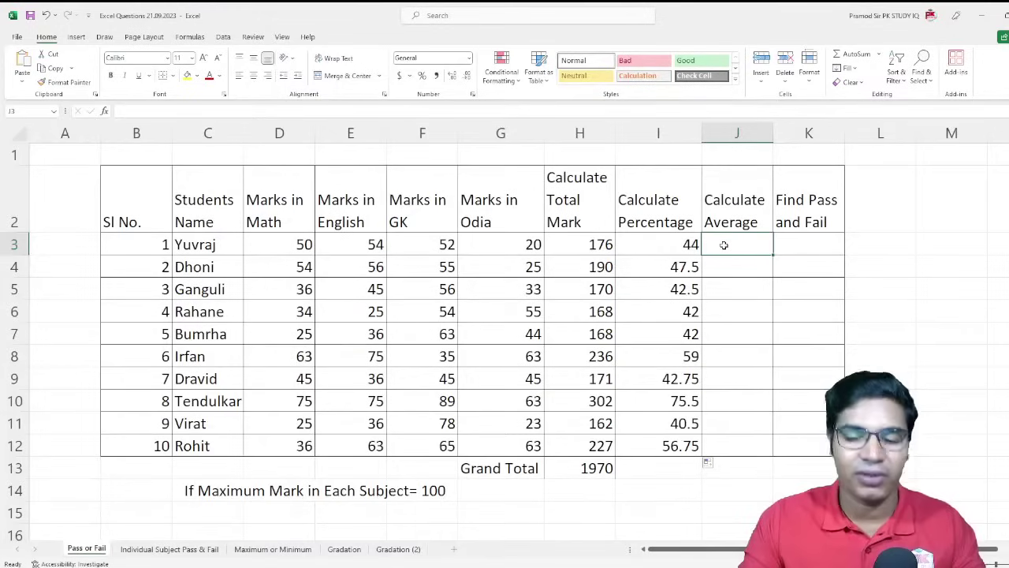
# Step: Enter =AVERAGE(D3:G3) in J3 for the first student's average mark
pyautogui.write('=')
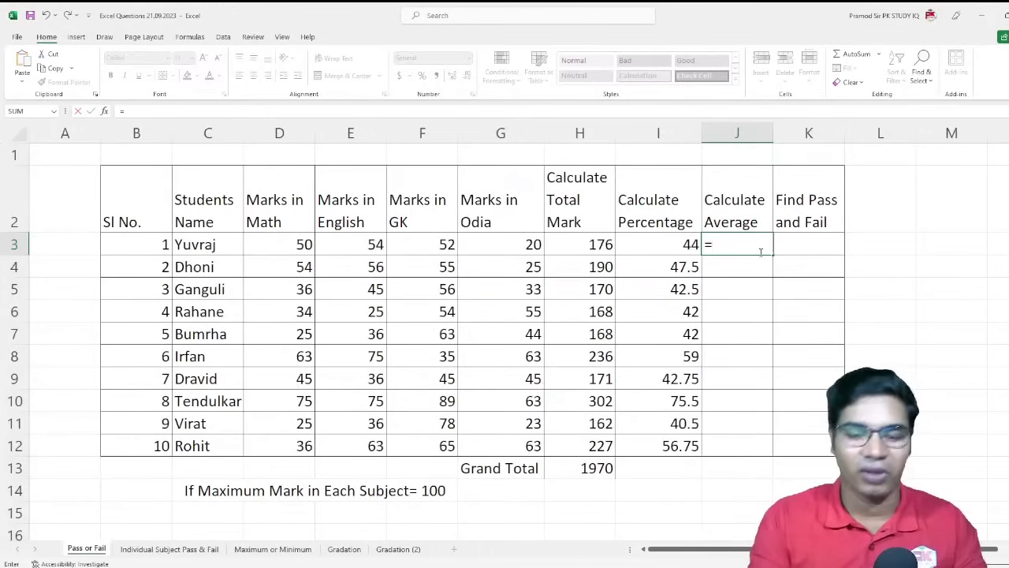
pyautogui.write('avera')
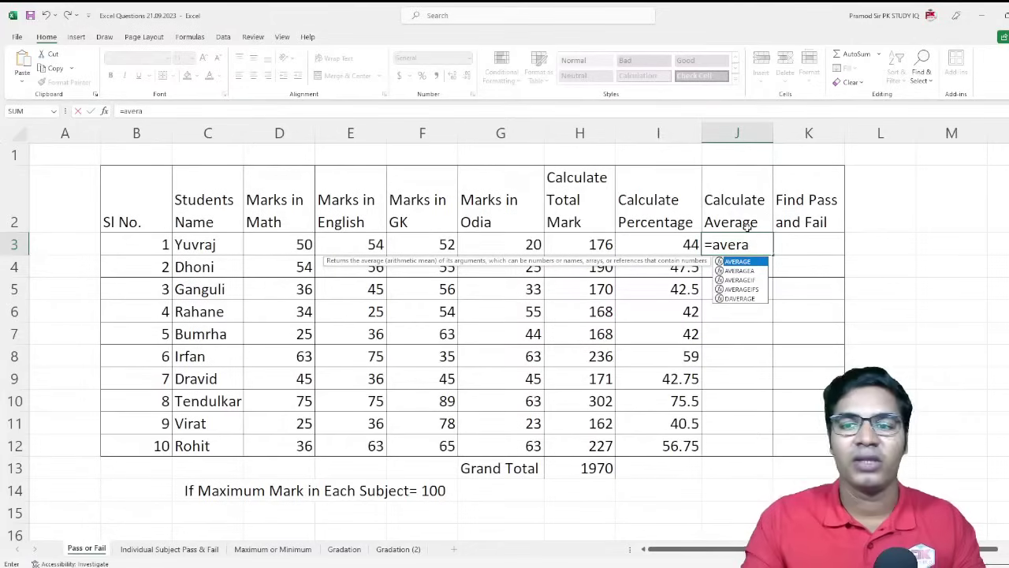
pyautogui.write('g')
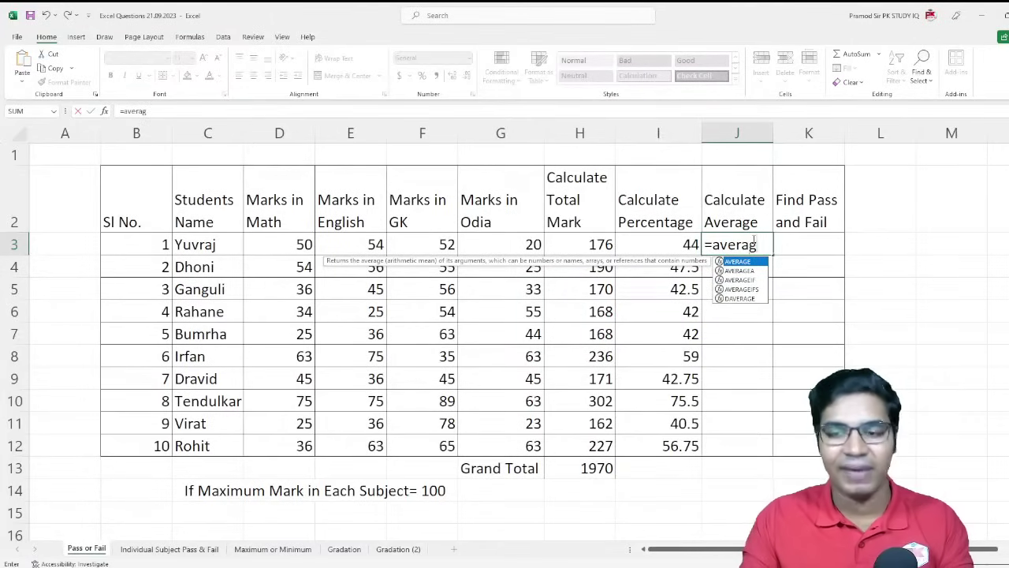
pyautogui.write('e')
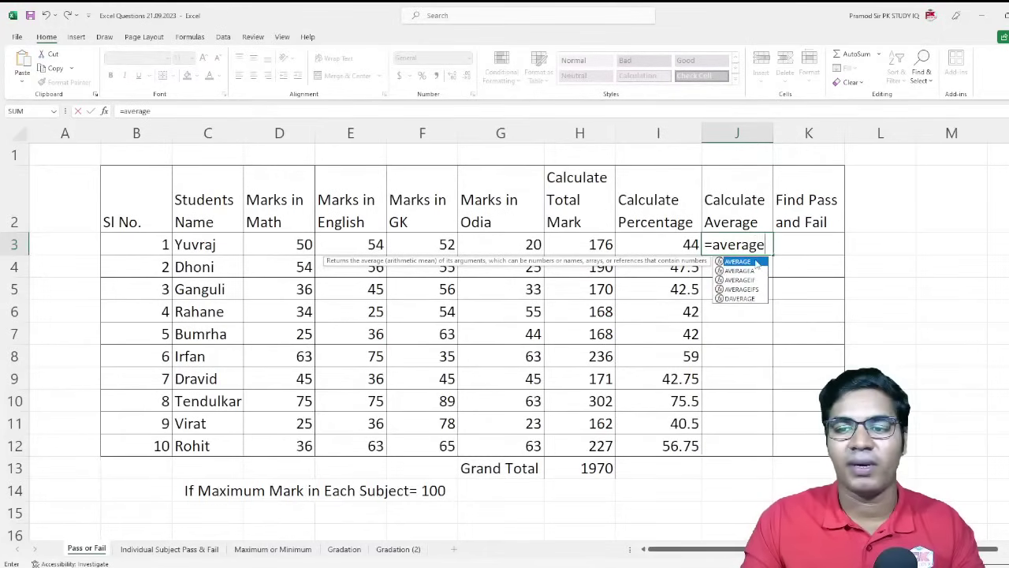
pyautogui.doubleClick(757, 263)
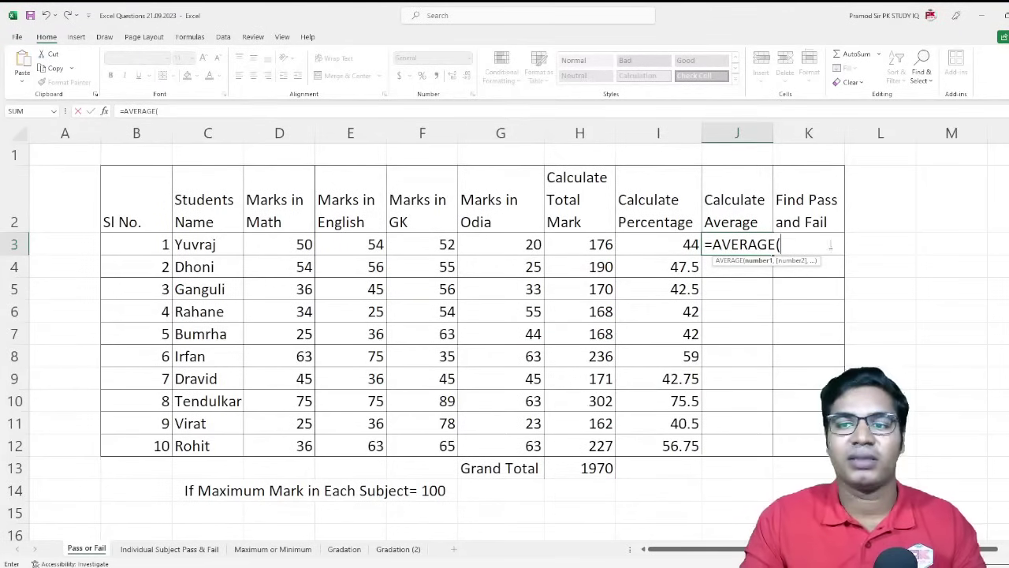
pyautogui.moveTo(276, 246); pyautogui.dragTo(520, 252)
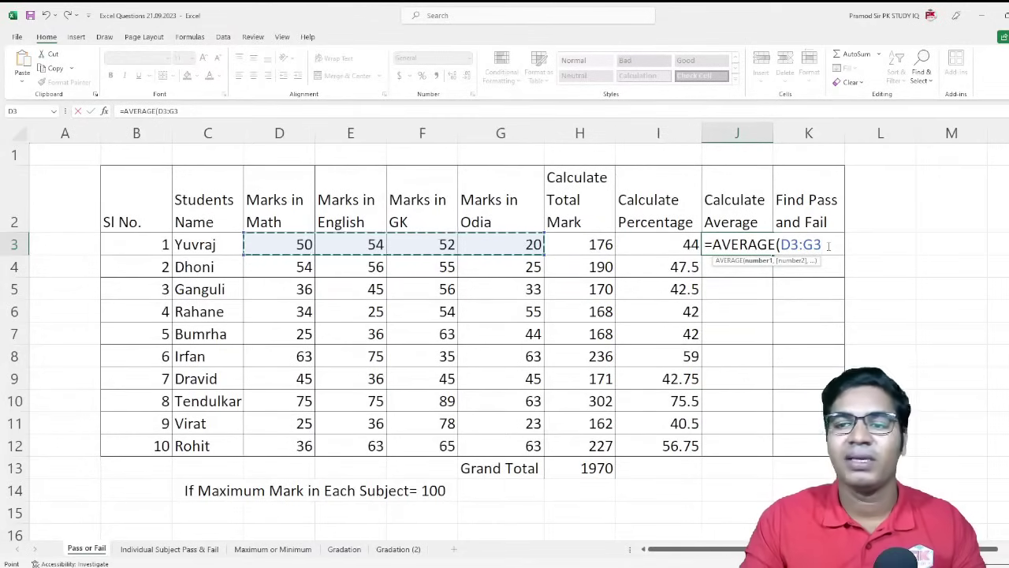
pyautogui.write(')')
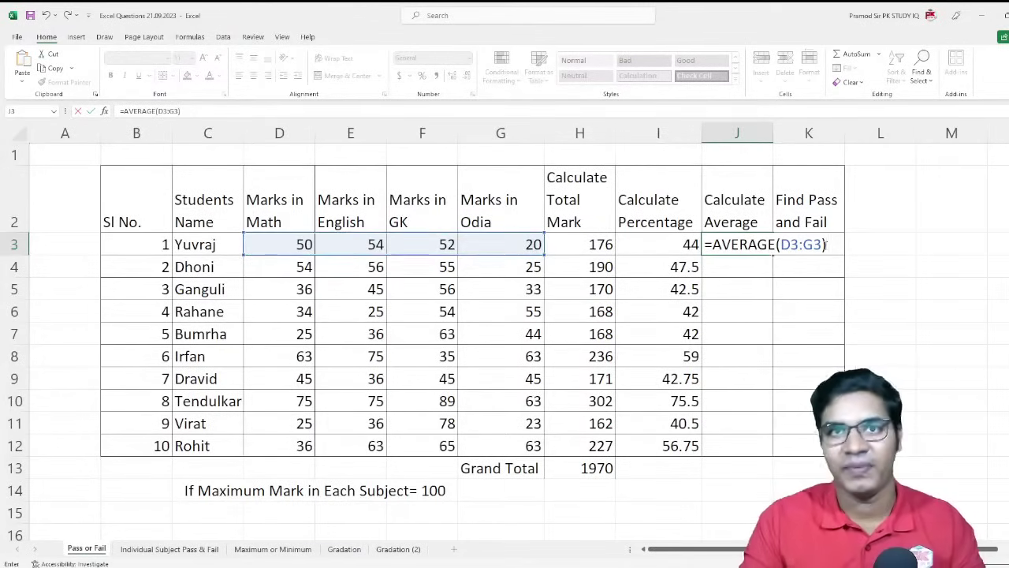
pyautogui.press('Return')
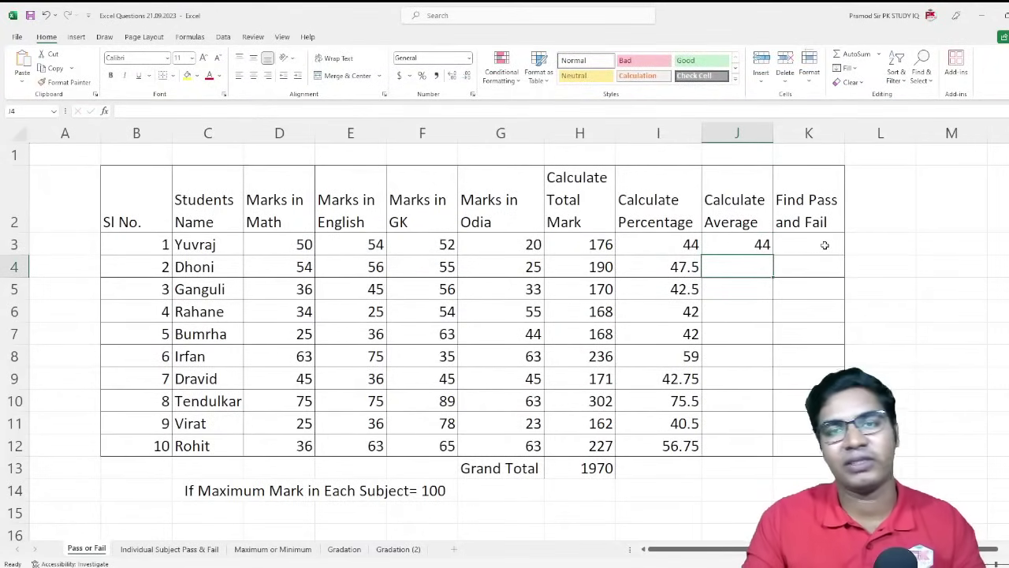
# Step: Fill the average formula down to J12 and check the copy in J5
pyautogui.click(733, 248)
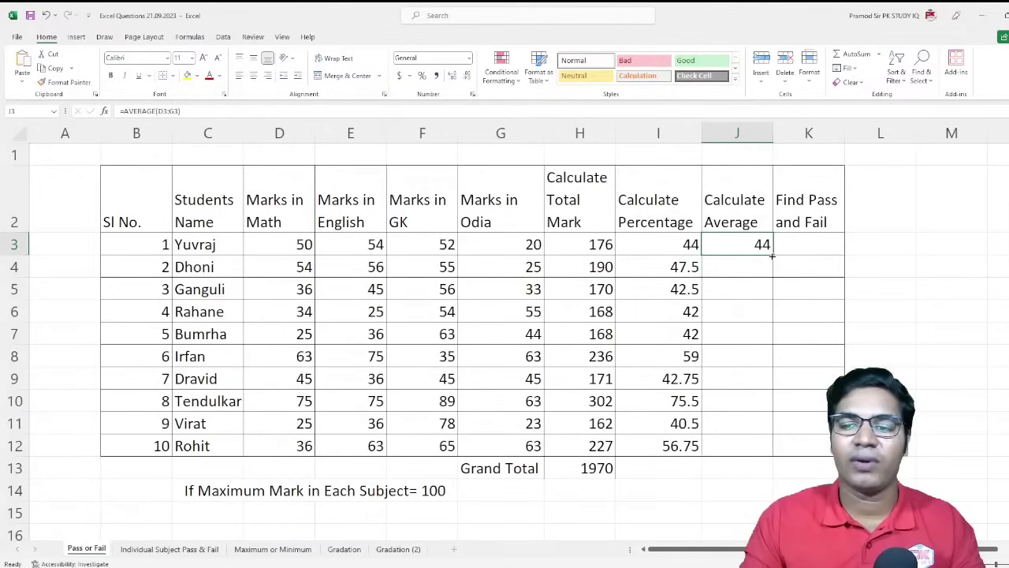
pyautogui.moveTo(772, 256); pyautogui.dragTo(745, 446)
pyautogui.click(749, 286)
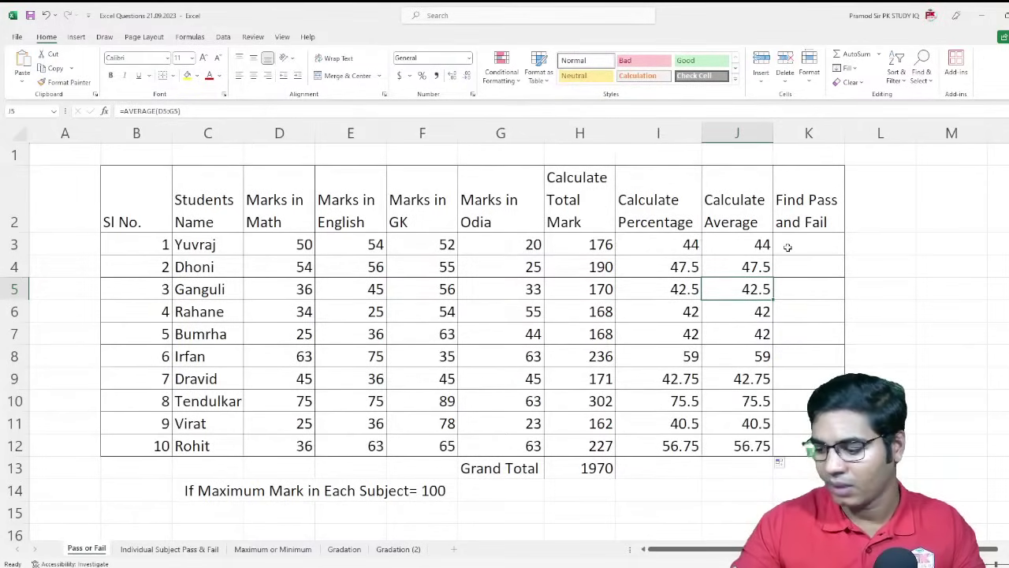
pyautogui.click(797, 251)
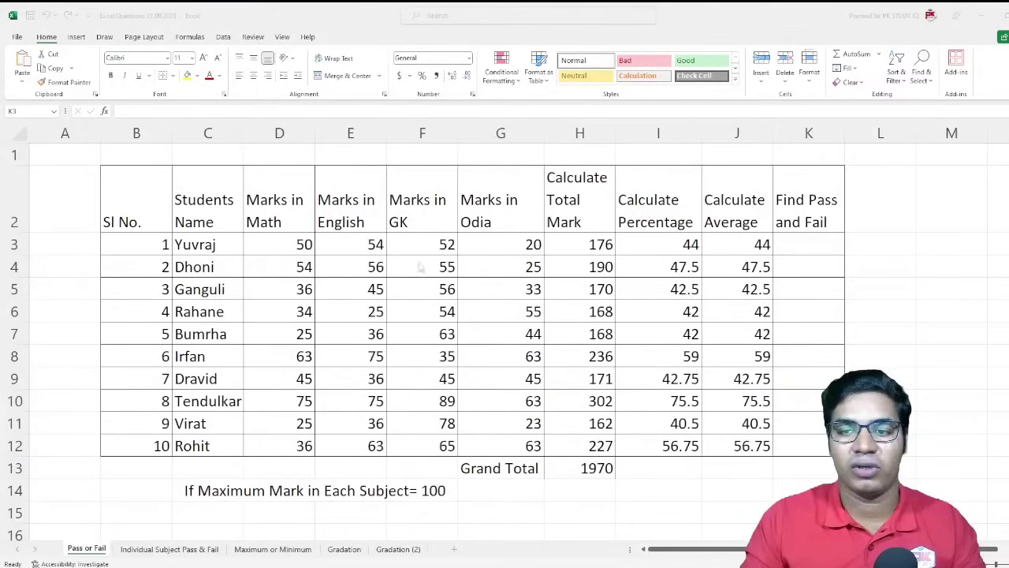
# Step: Add the note Pass=200 in cell E15 below the table
pyautogui.click(833, 236)
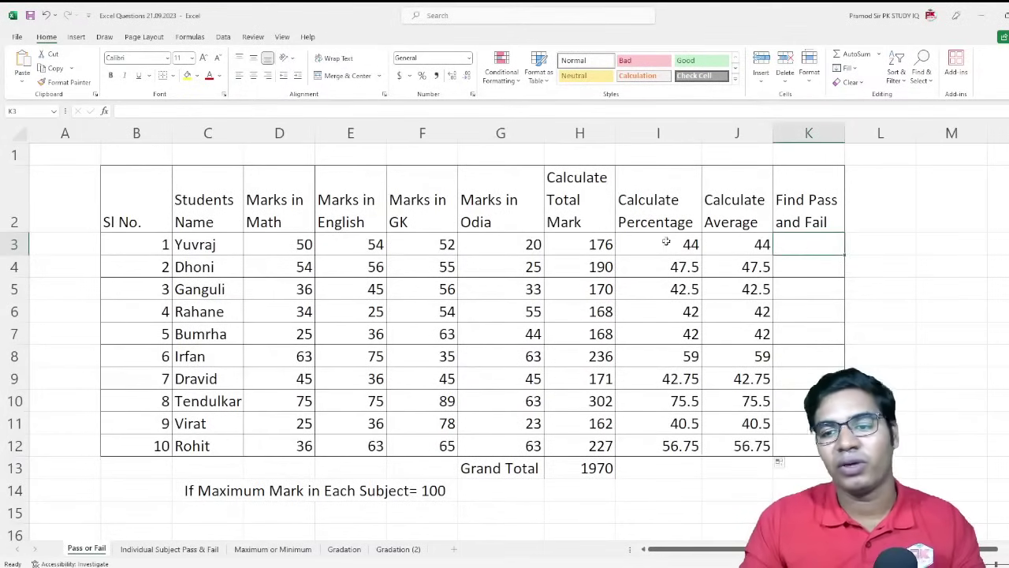
pyautogui.moveTo(597, 245)
pyautogui.mouseDown()
pyautogui.moveTo(580, 455)
pyautogui.moveTo(581, 446)
pyautogui.mouseUp()
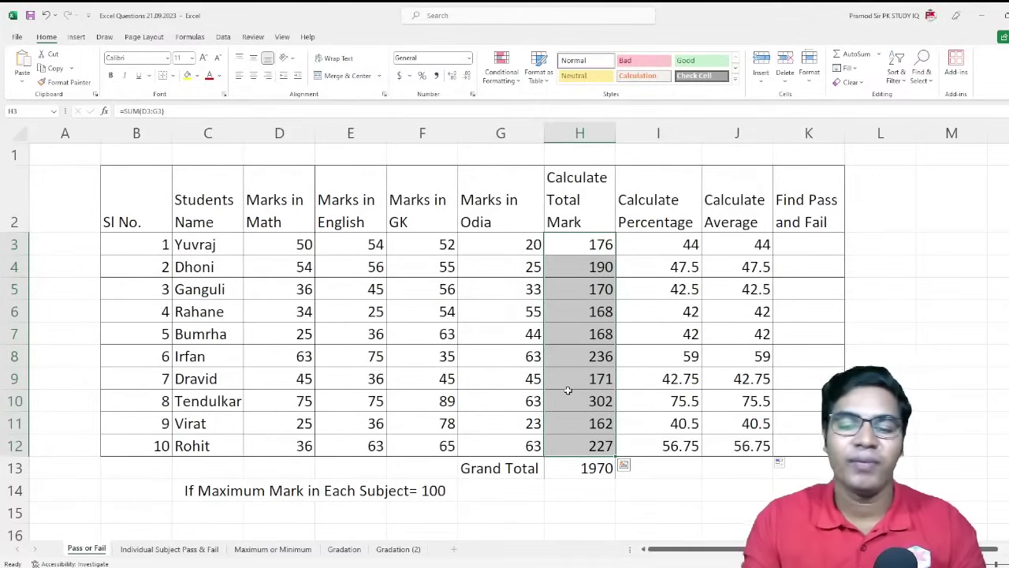
pyautogui.scroll(-1, 329, 497)
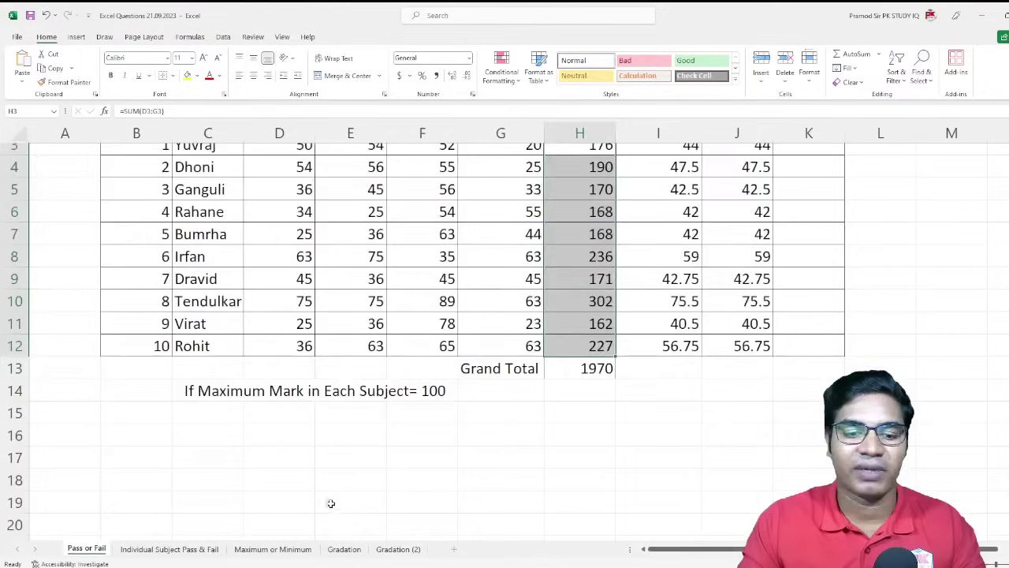
pyautogui.click(335, 400)
pyautogui.write('P')
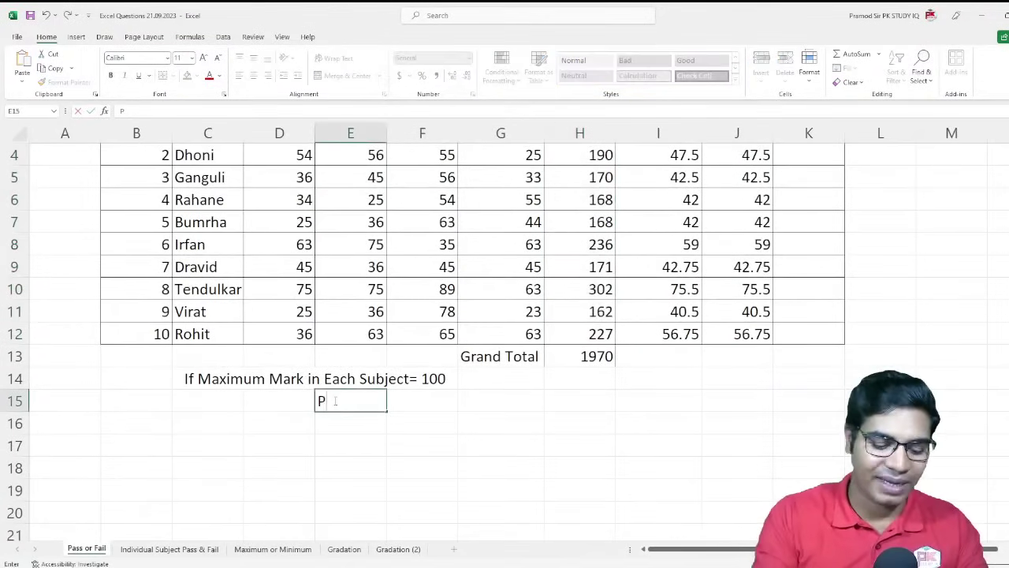
pyautogui.write('ass')
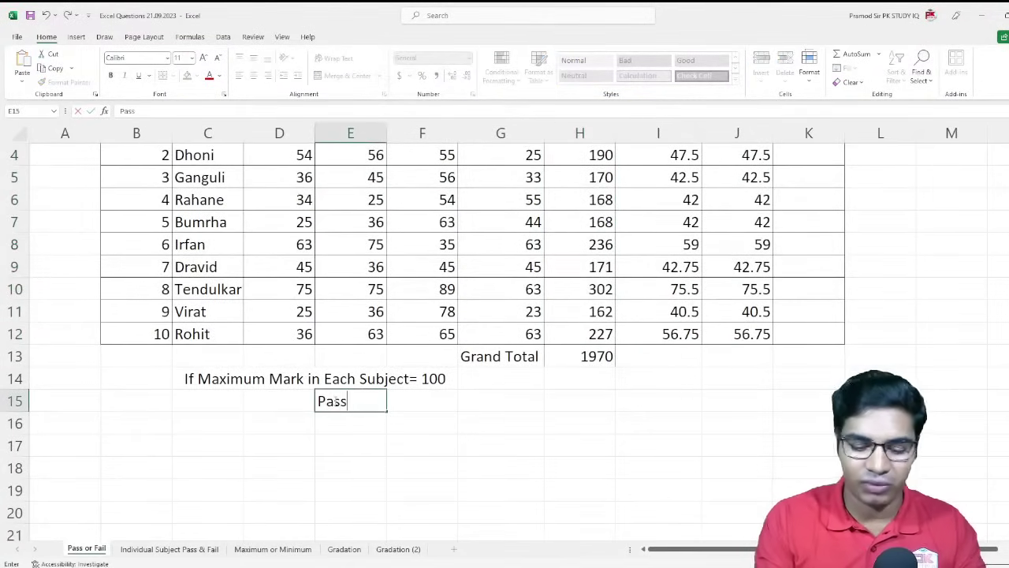
pyautogui.write('=')
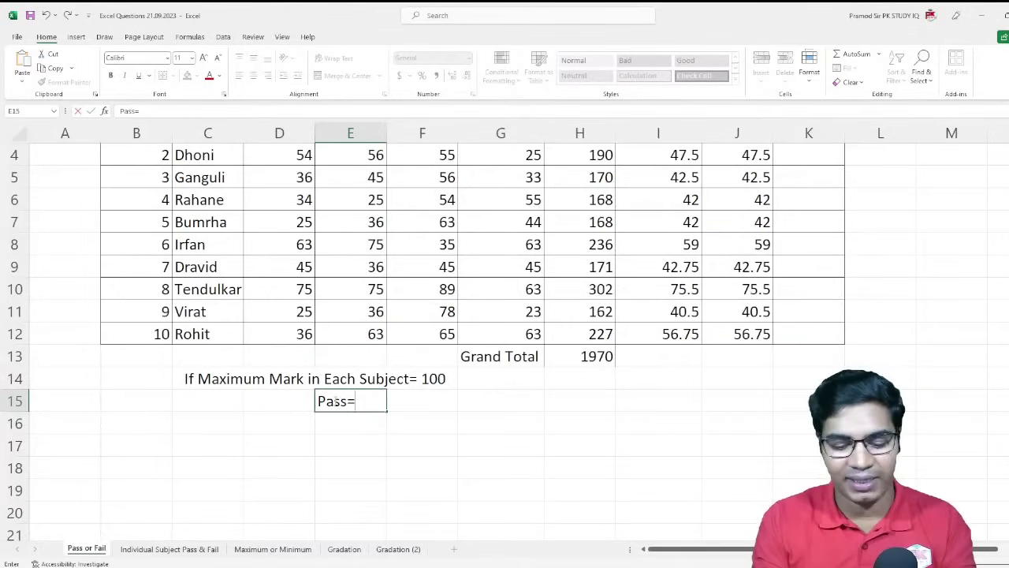
pyautogui.write('200')
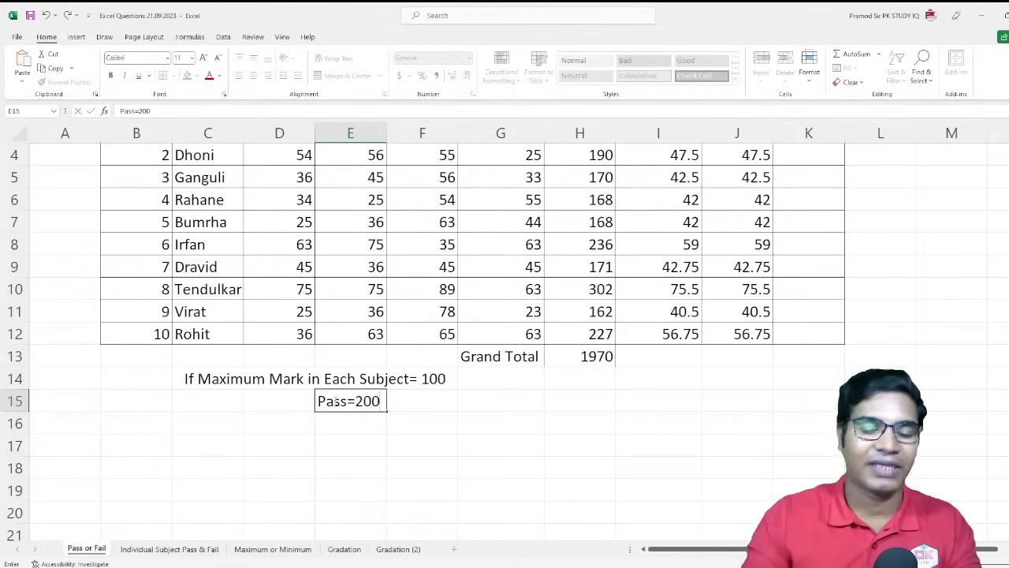
pyautogui.click(428, 417)
# Step: Look over the column H totals again, starting with the first student's total in H3
pyautogui.scroll(2, 547, 399)
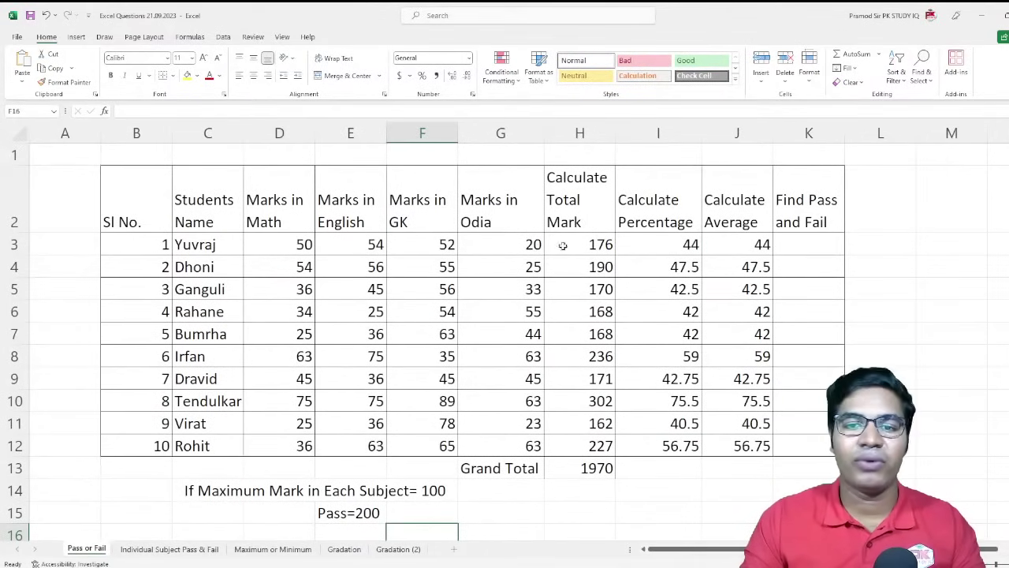
pyautogui.moveTo(572, 245); pyautogui.dragTo(573, 446)
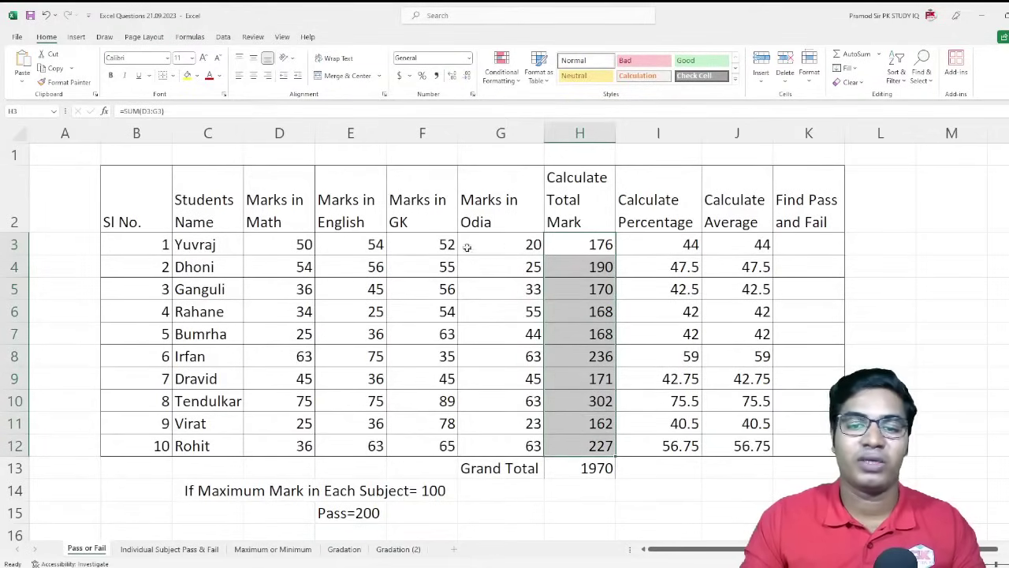
pyautogui.click(344, 247)
pyautogui.click(584, 249)
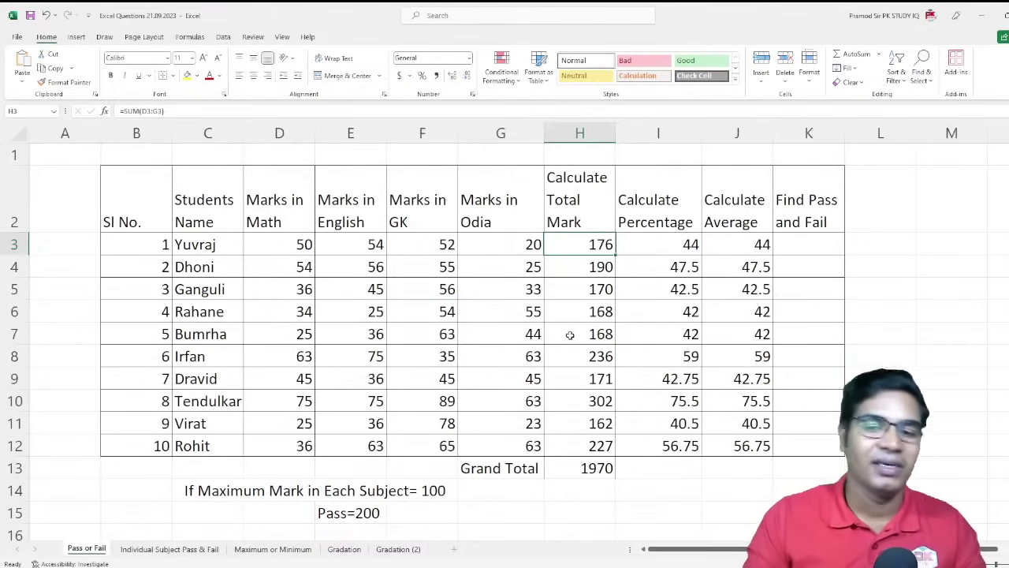
pyautogui.click(810, 255)
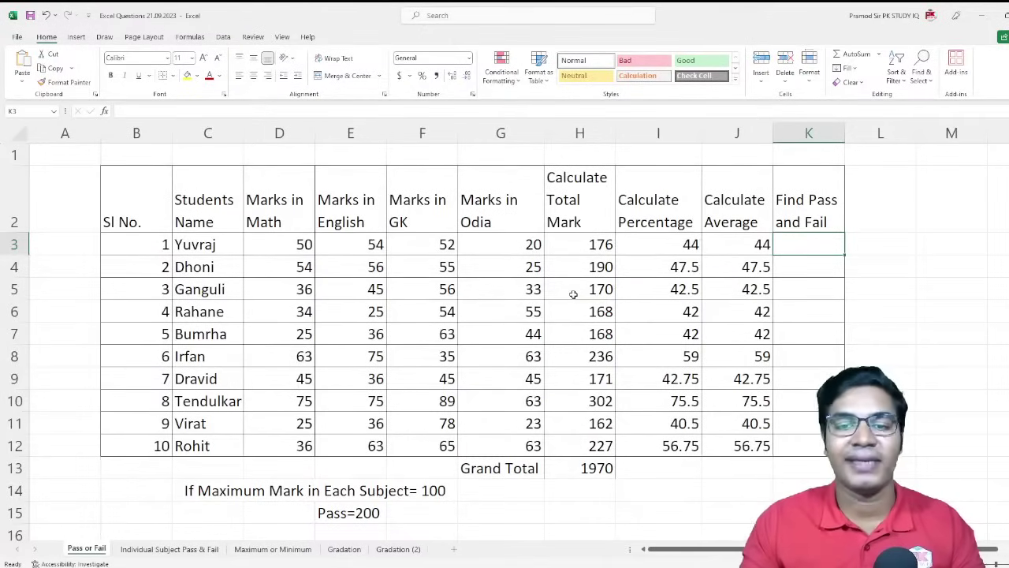
pyautogui.moveTo(297, 254); pyautogui.dragTo(532, 249)
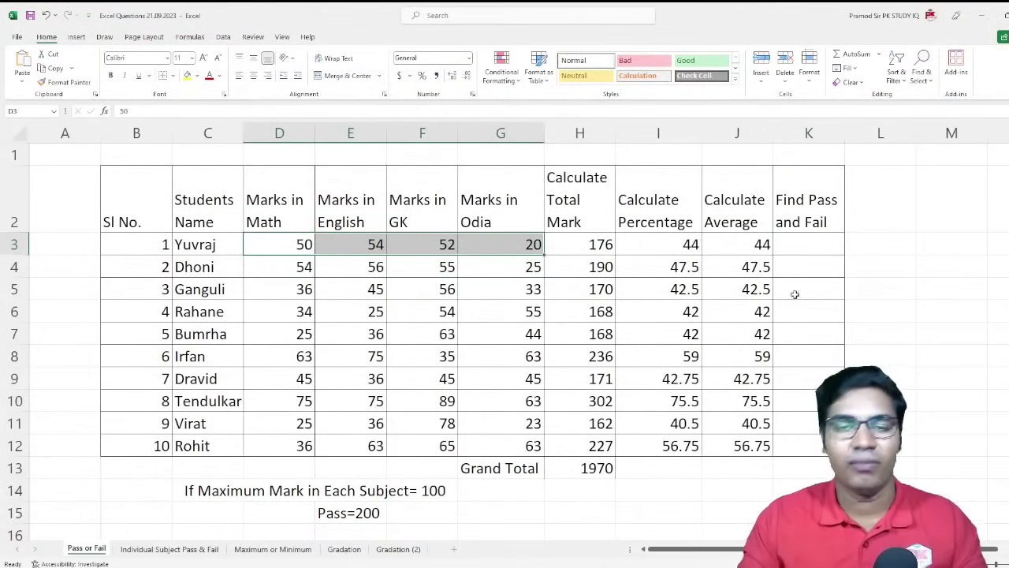
pyautogui.click(790, 241)
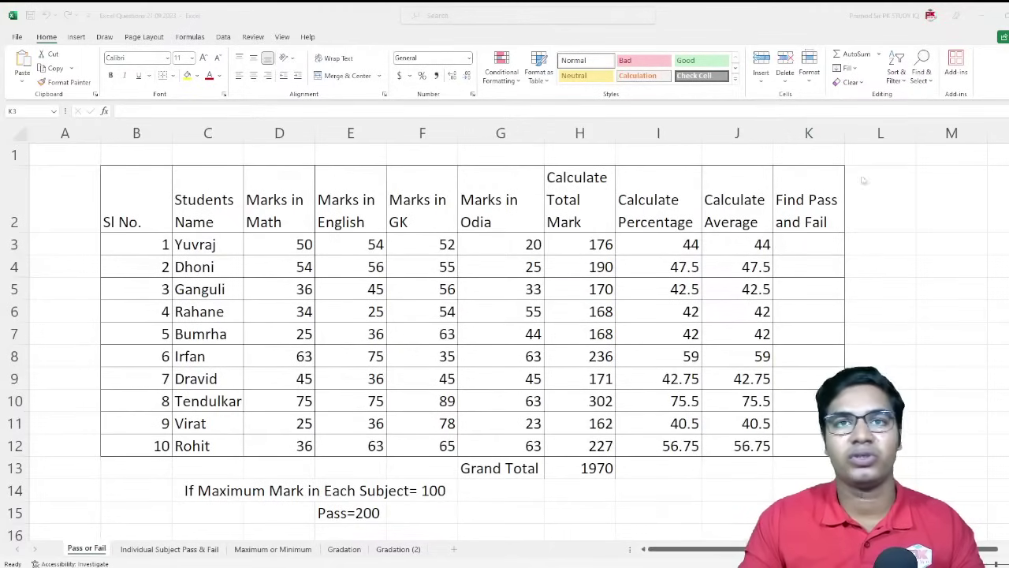
pyautogui.click(799, 246)
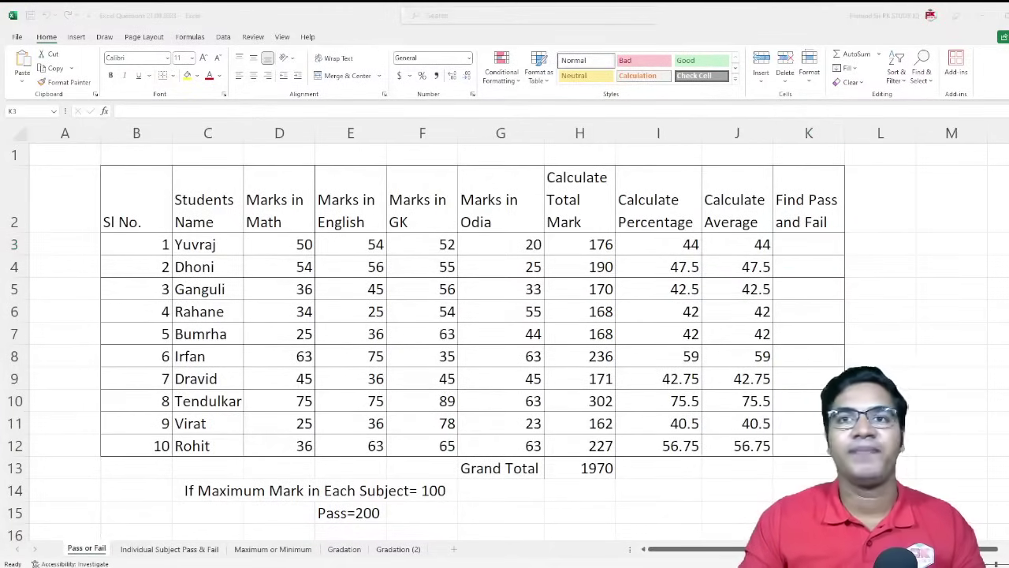
pyautogui.click(817, 241)
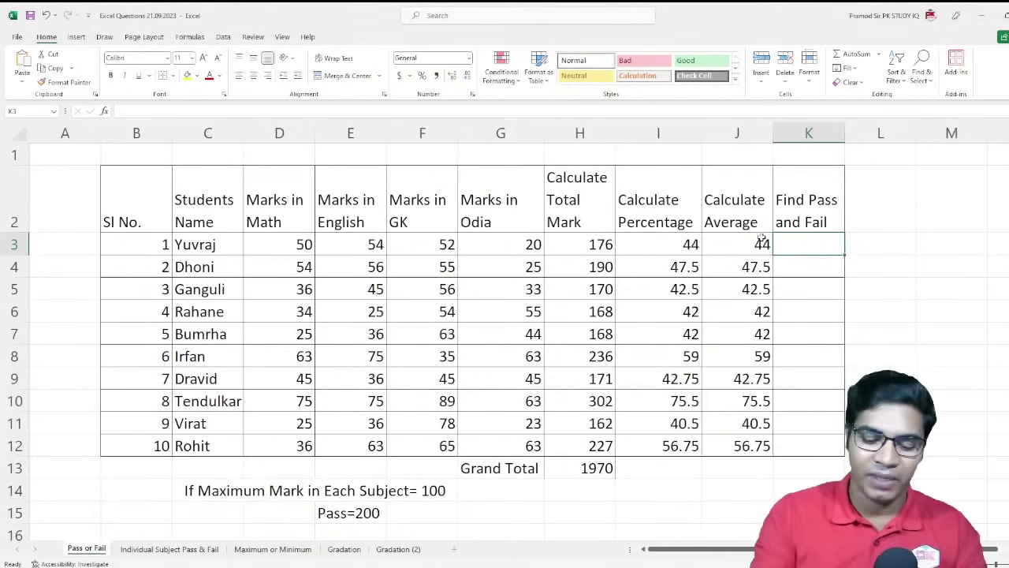
# Step: Enter =IF(H3>=200,"Pass","Fail") in K3, returning Fail for the first student's 176
pyautogui.write('=if')
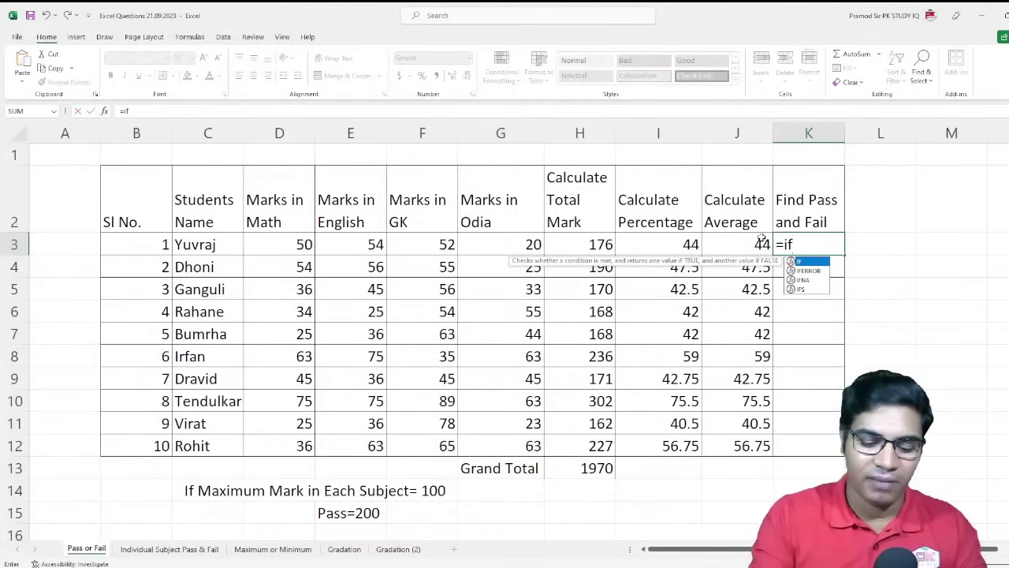
pyautogui.write('(')
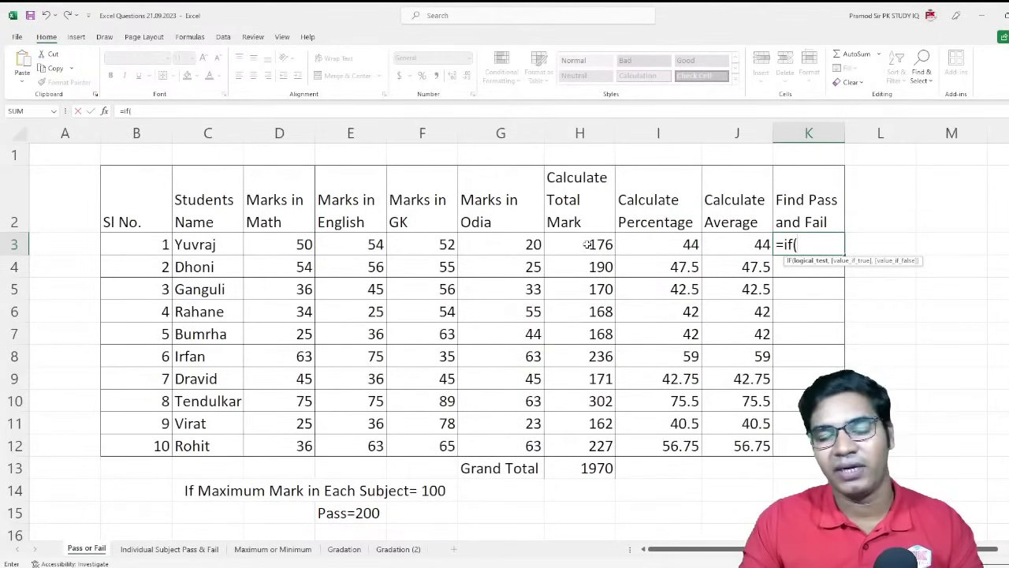
pyautogui.click(588, 246)
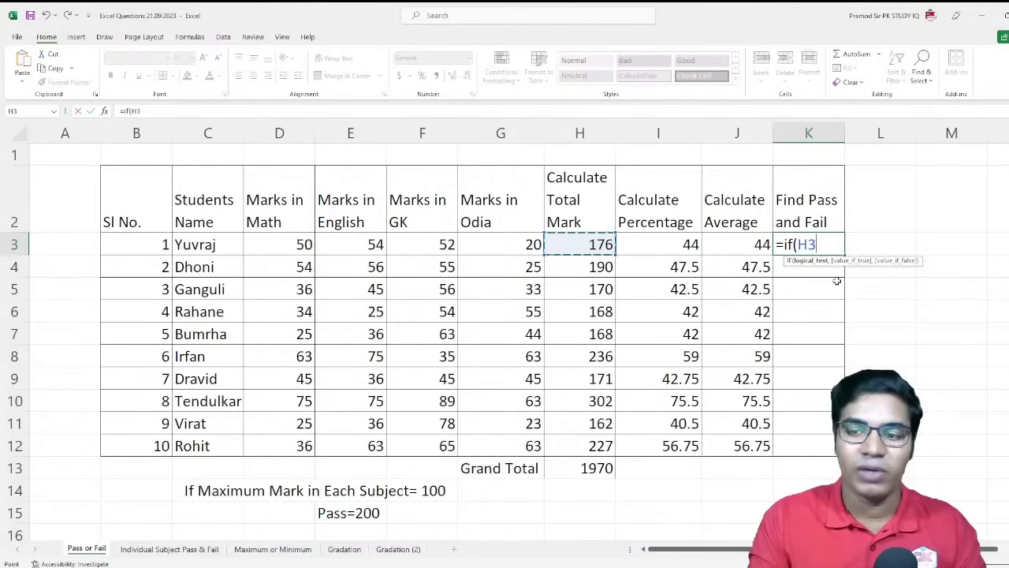
pyautogui.write('>')
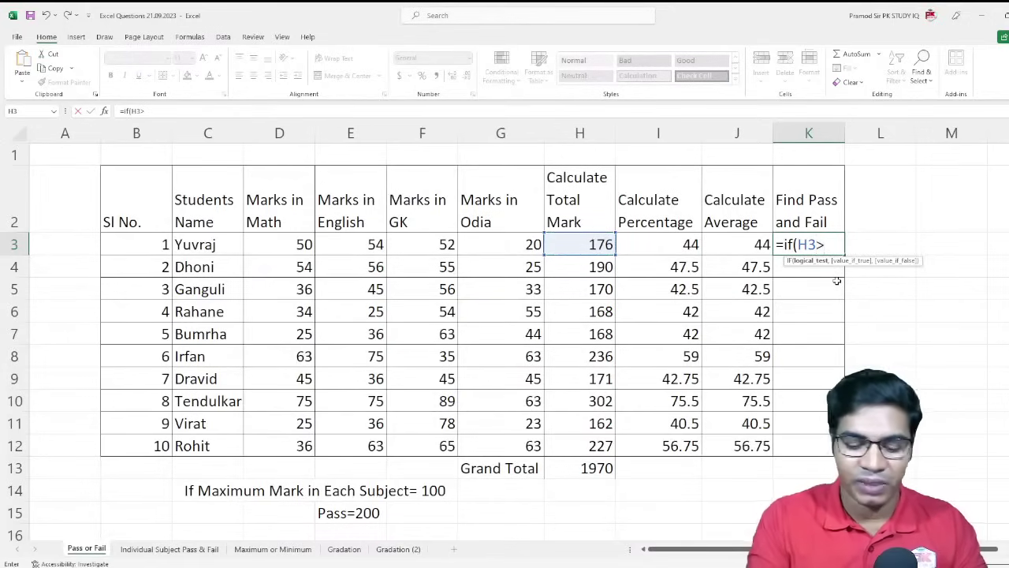
pyautogui.write('=')
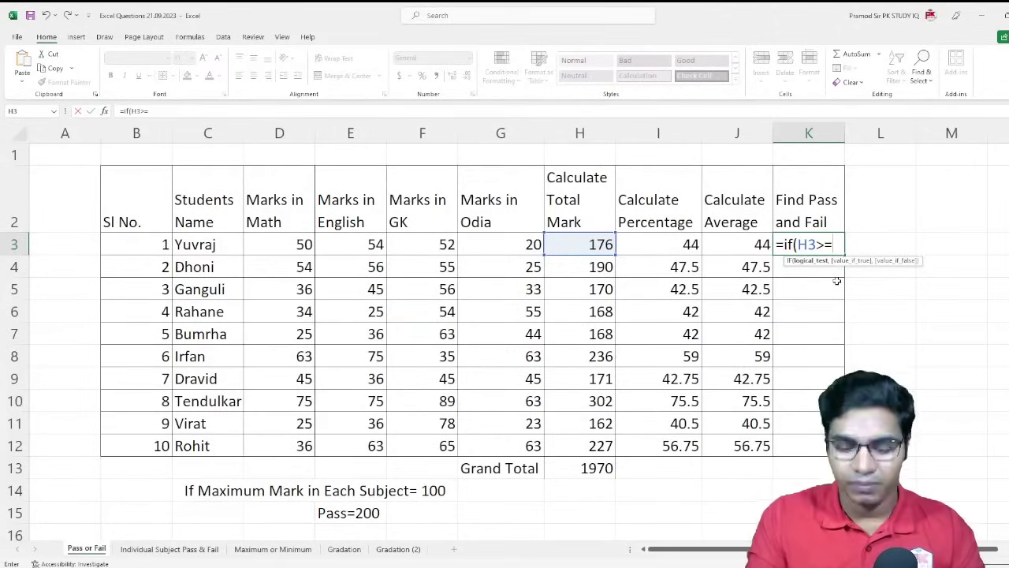
pyautogui.write('200')
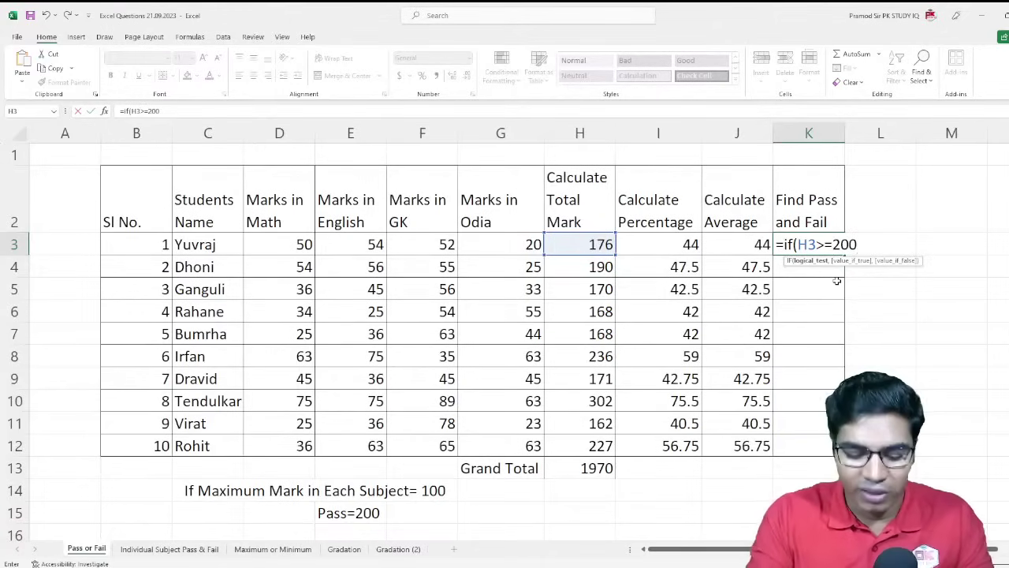
pyautogui.write(',')
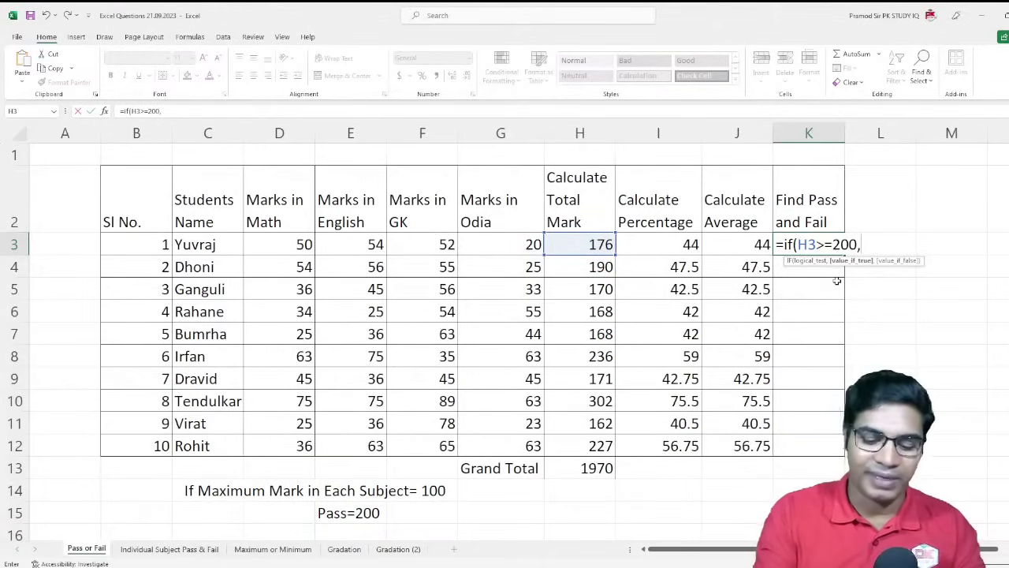
pyautogui.write('"')
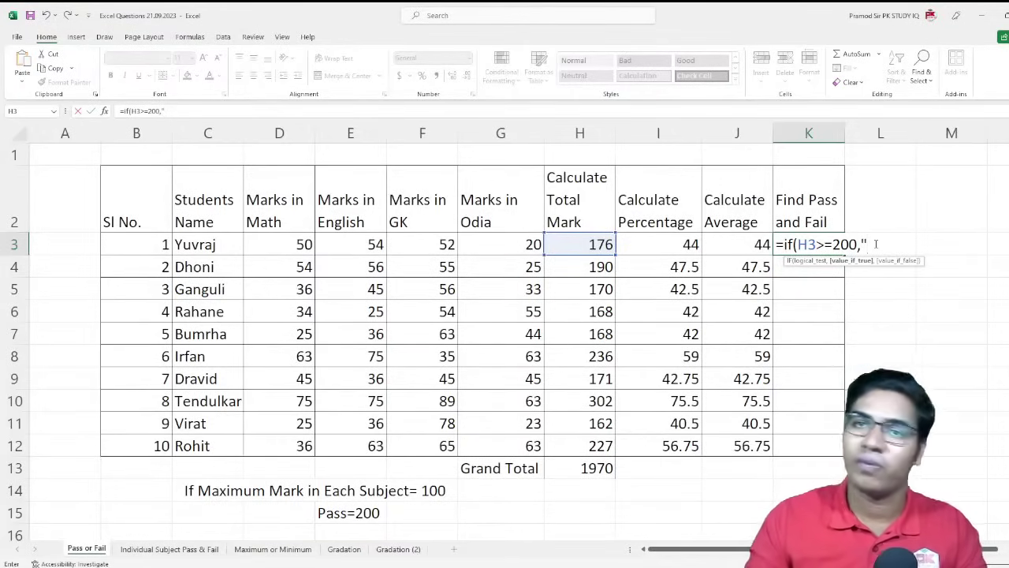
pyautogui.write('Pass"')
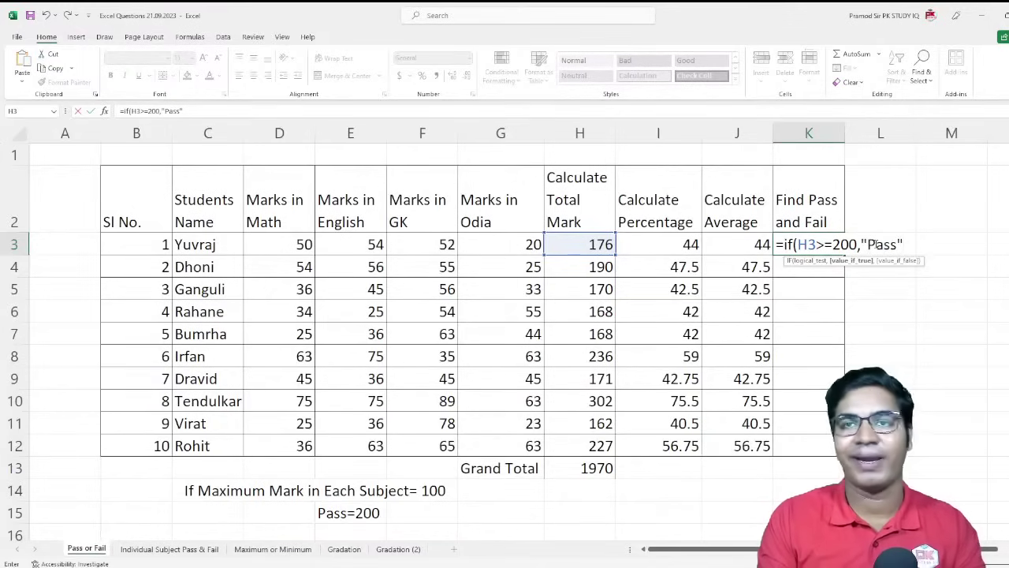
pyautogui.write(',"')
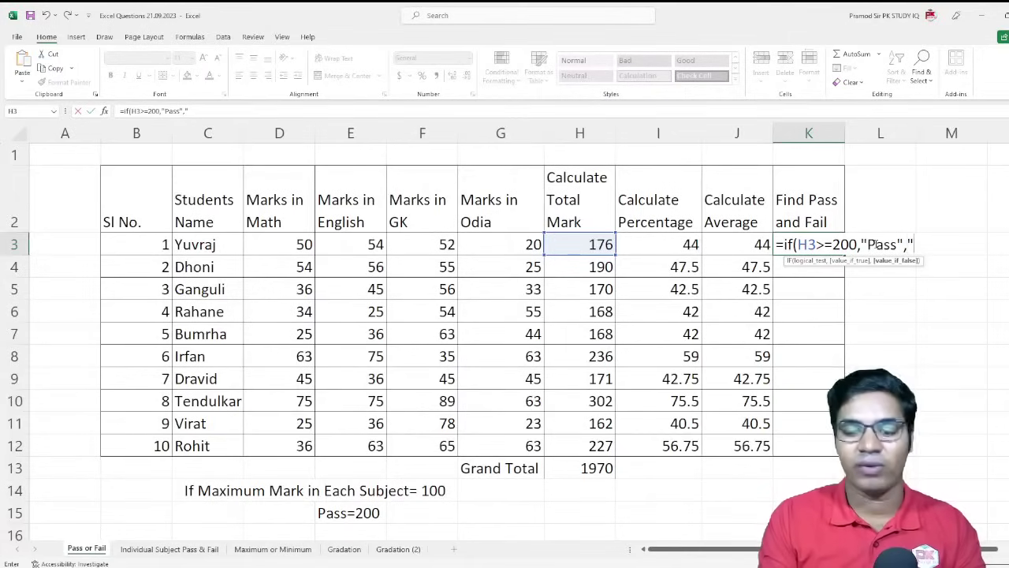
pyautogui.write('Fail"')
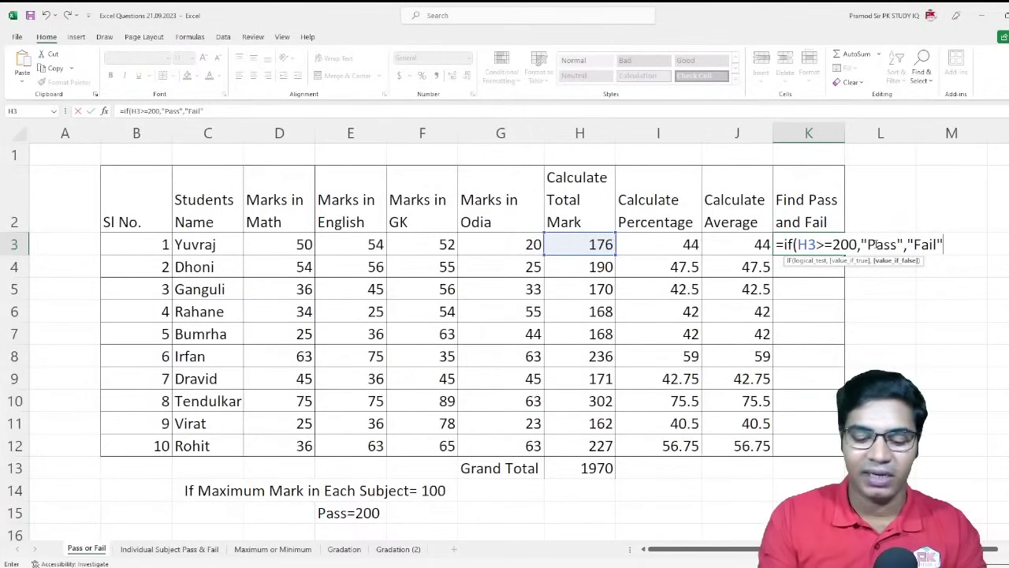
pyautogui.write(')')
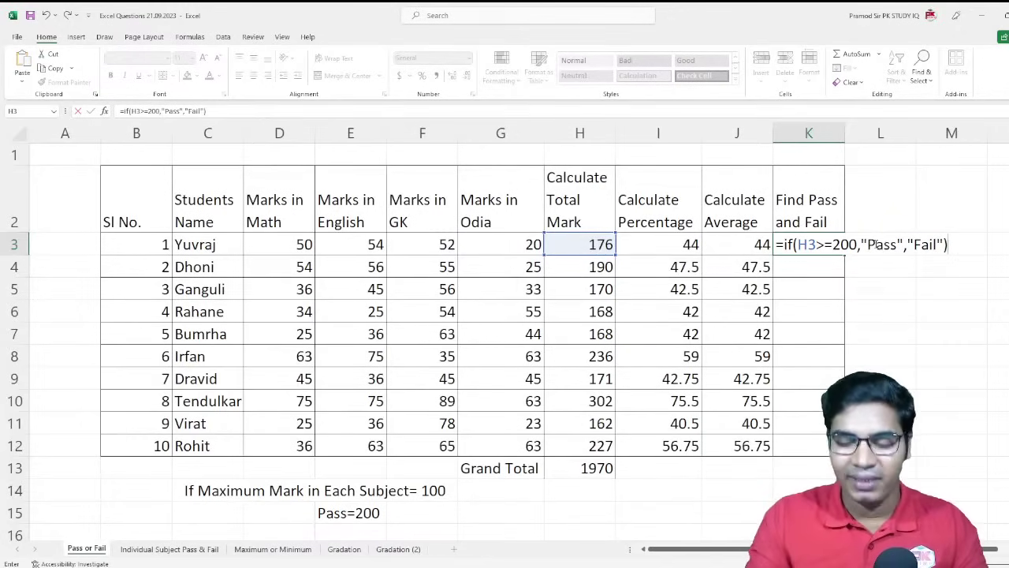
pyautogui.press('Return')
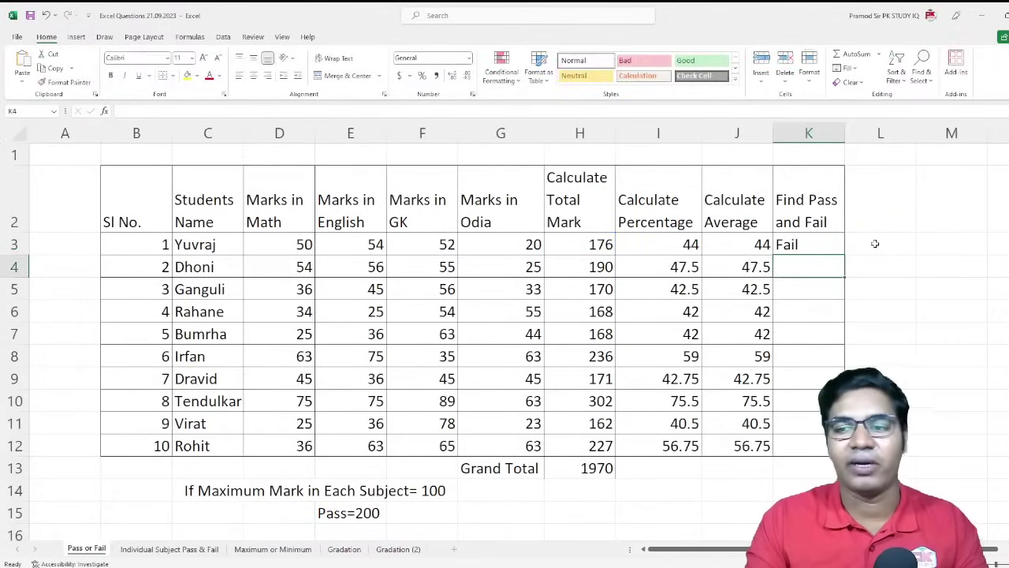
pyautogui.click(593, 245)
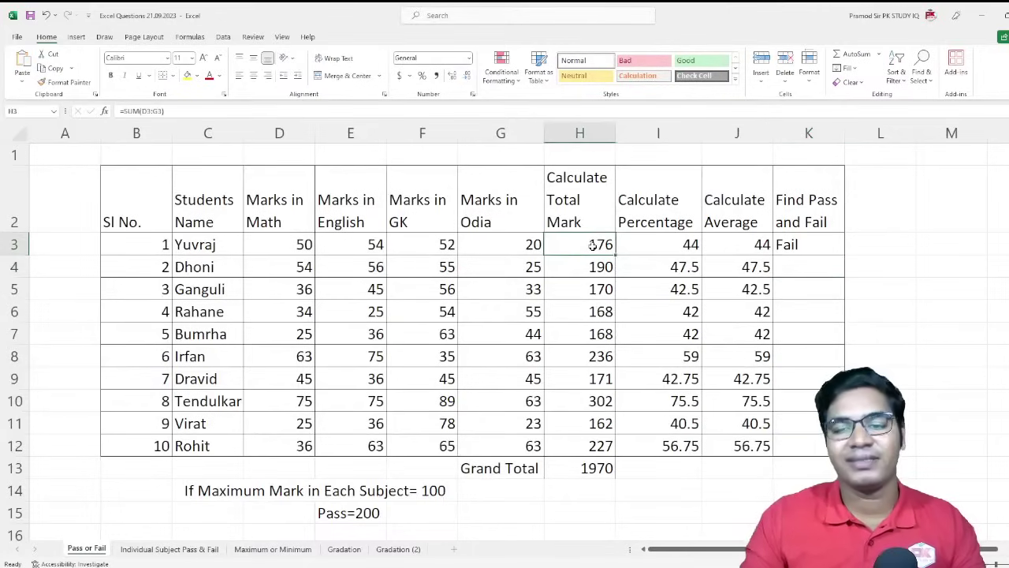
pyautogui.click(824, 245)
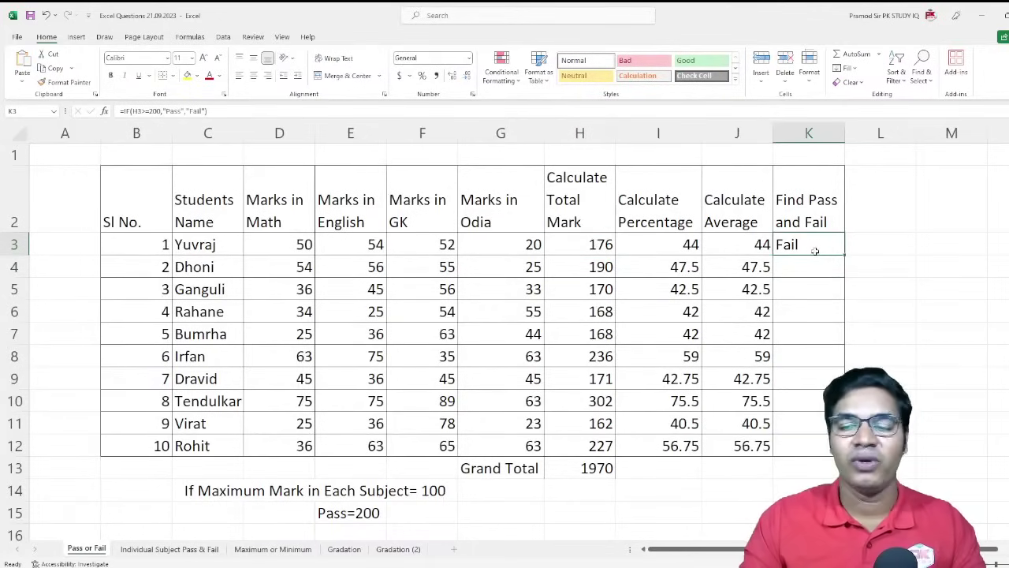
pyautogui.click(805, 268)
pyautogui.click(805, 290)
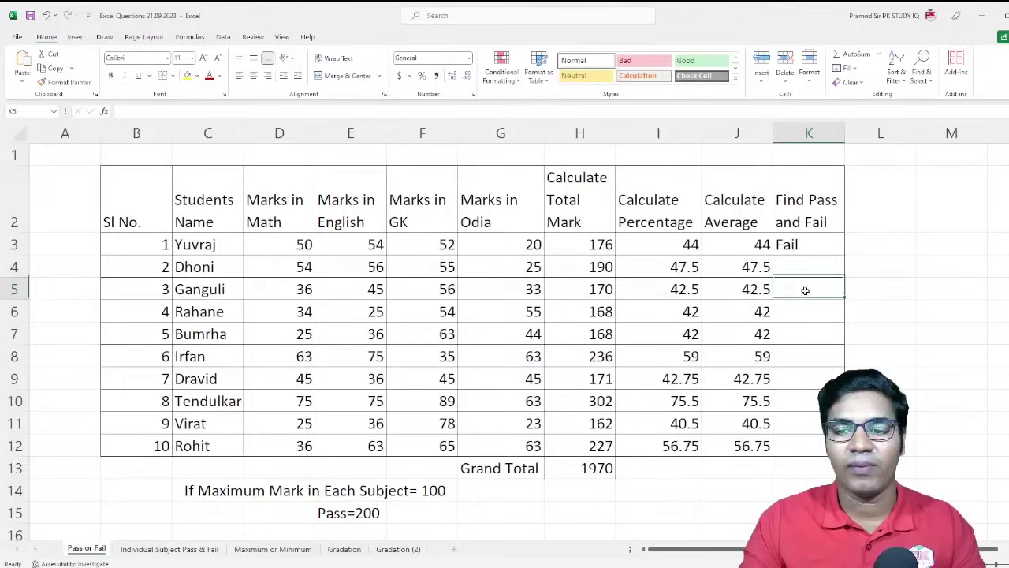
pyautogui.click(793, 313)
pyautogui.click(799, 333)
pyautogui.click(794, 359)
pyautogui.click(800, 380)
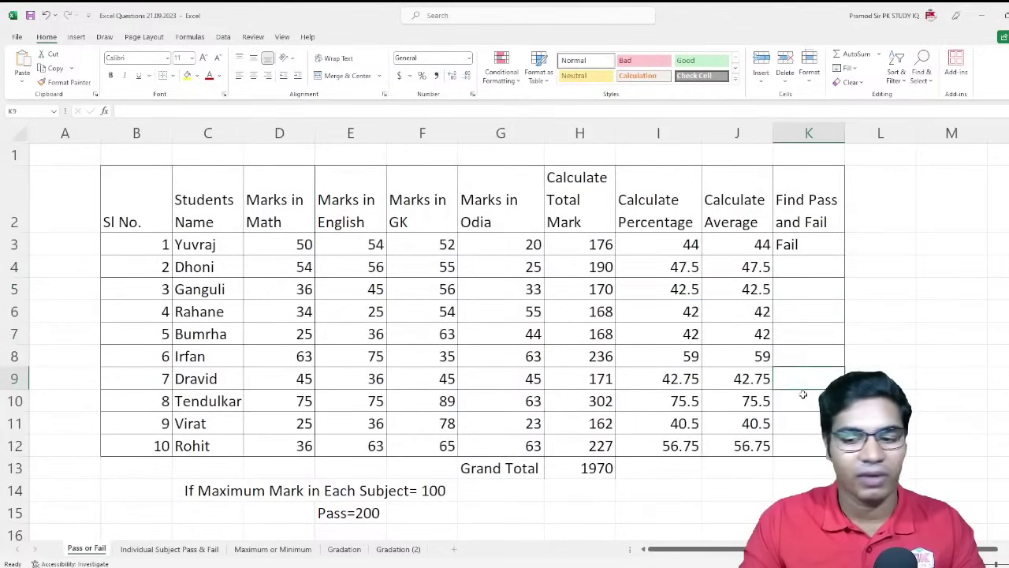
pyautogui.click(803, 419)
pyautogui.click(805, 442)
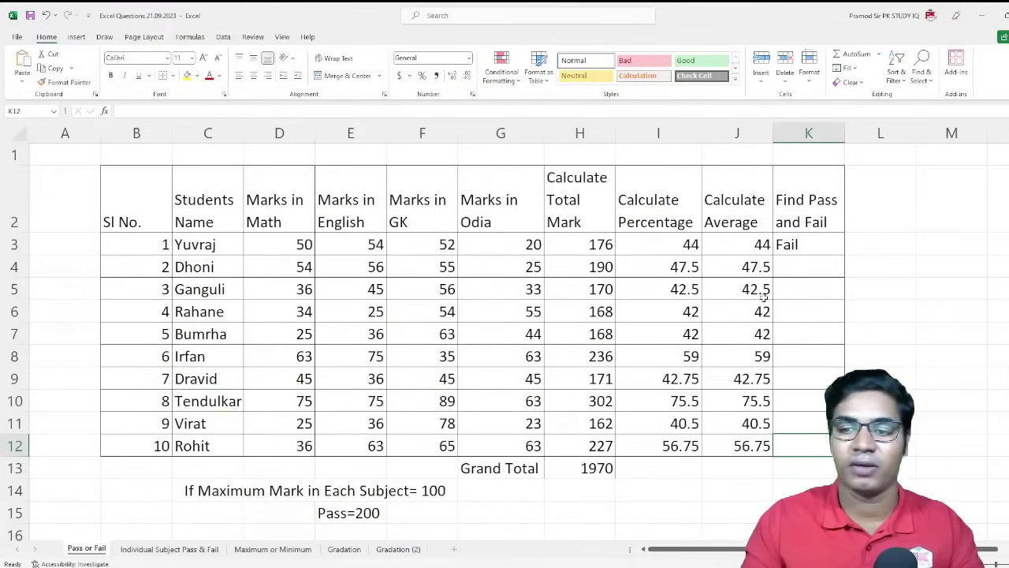
pyautogui.click(808, 250)
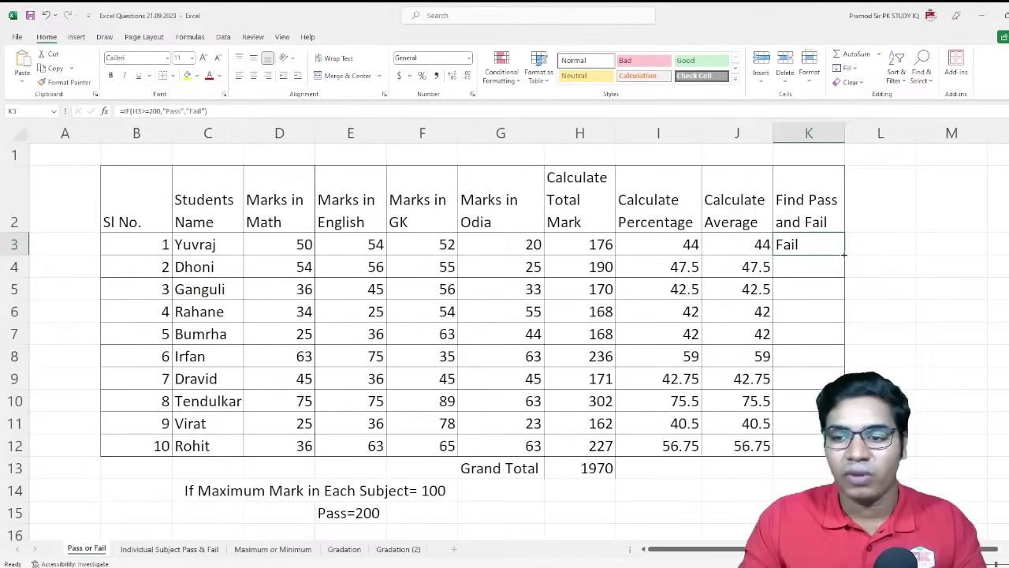
# Step: Fill the pass/fail formula down to K12 and review the first students' totals (176, 190, 168)
pyautogui.moveTo(844, 254); pyautogui.dragTo(825, 452)
pyautogui.click(587, 243)
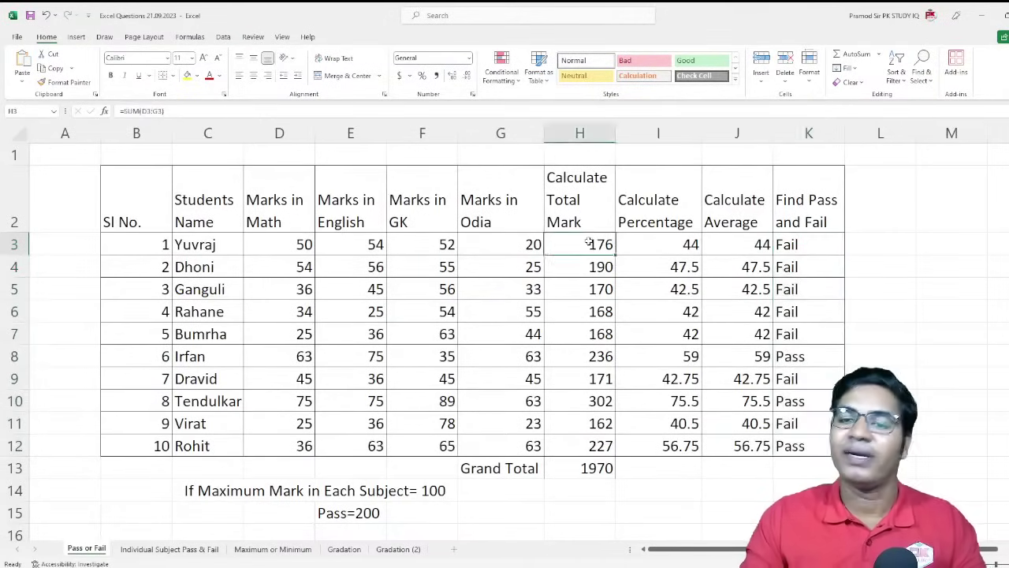
pyautogui.click(575, 266)
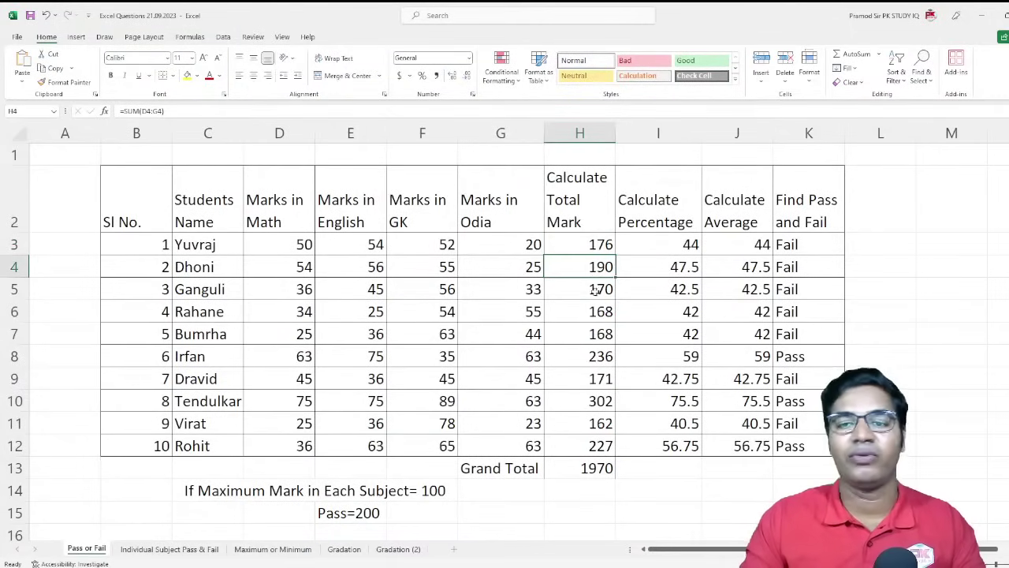
pyautogui.click(597, 290)
pyautogui.click(597, 314)
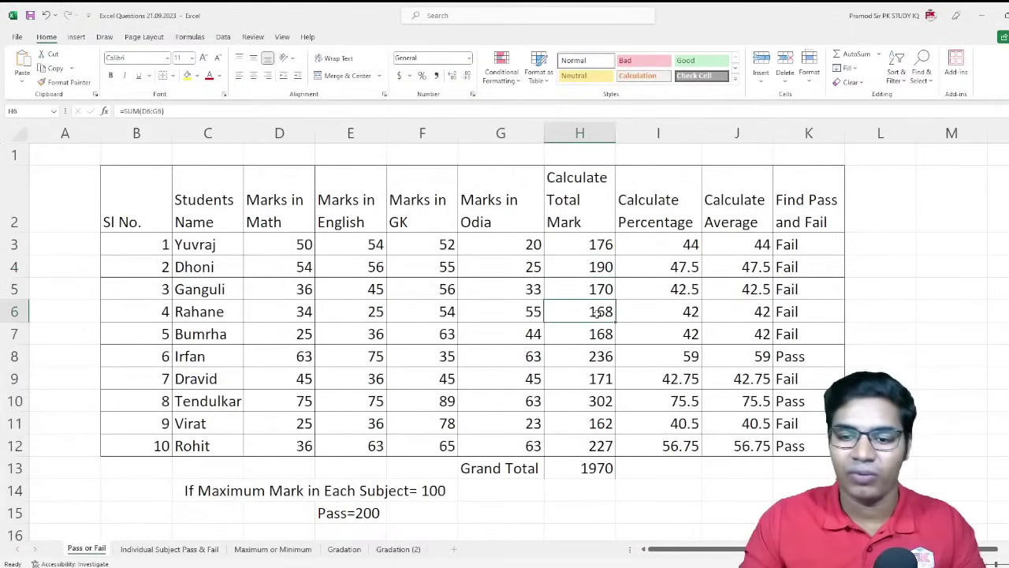
pyautogui.click(595, 333)
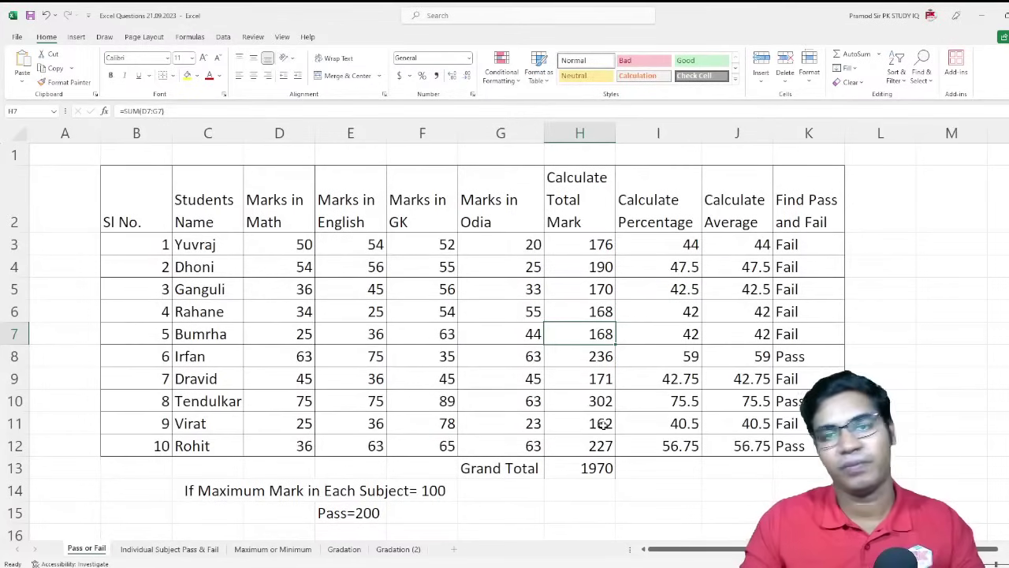
# Step: Verify the Pass in K12 and a Fail for the row 6 student with total 168
pyautogui.click(591, 448)
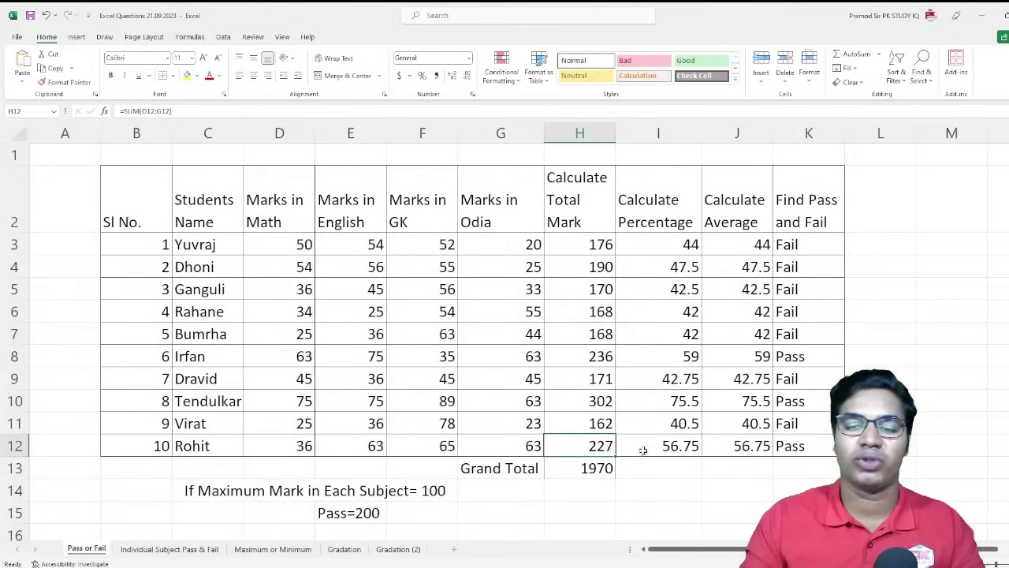
pyautogui.click(810, 451)
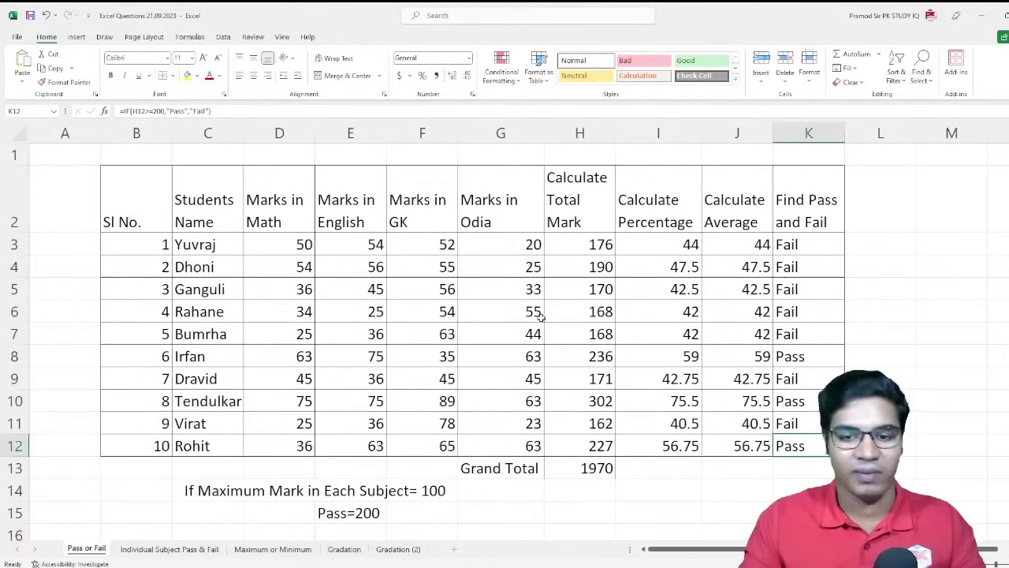
pyautogui.click(369, 316)
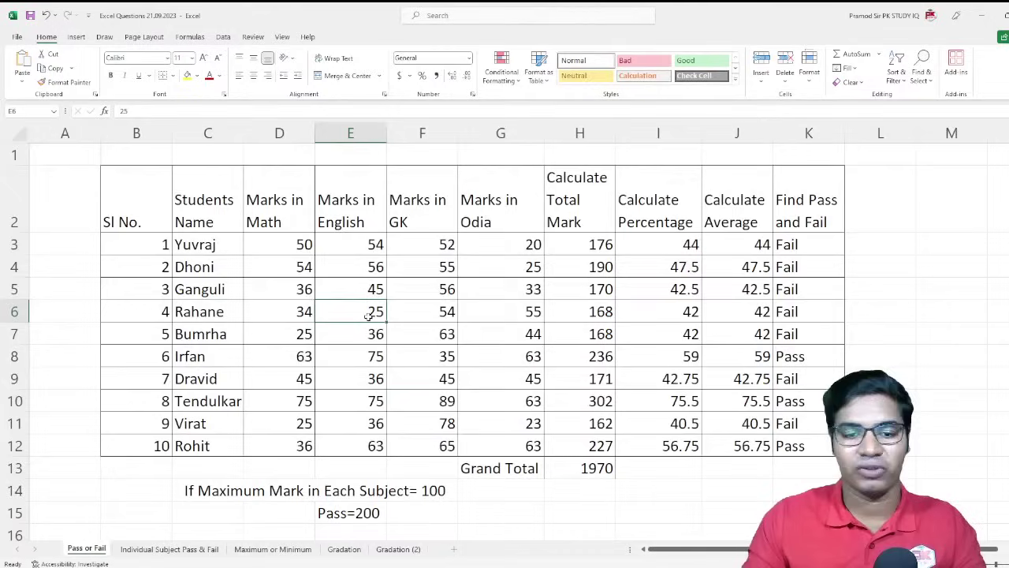
pyautogui.click(801, 314)
pyautogui.click(595, 314)
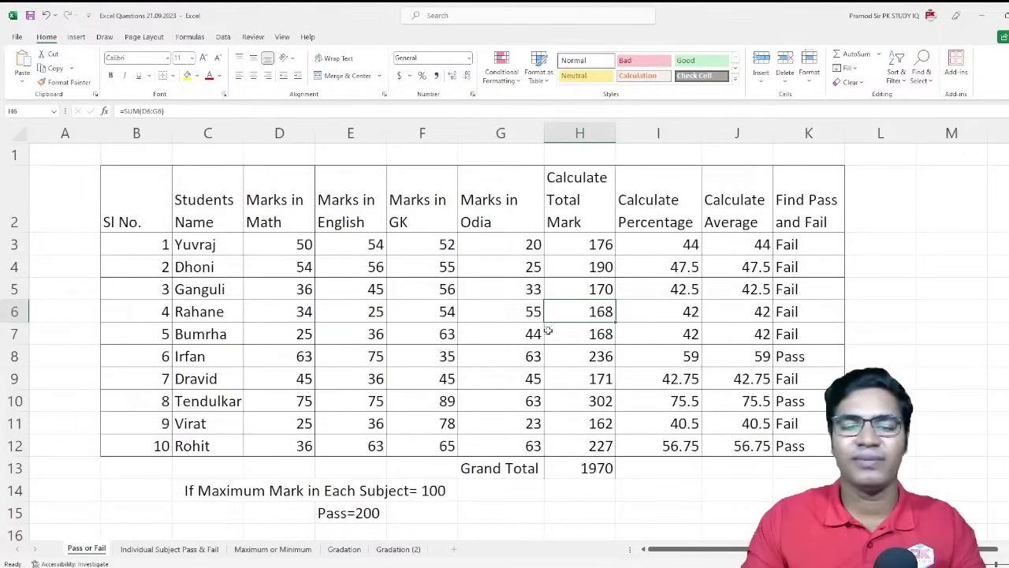
pyautogui.click(809, 319)
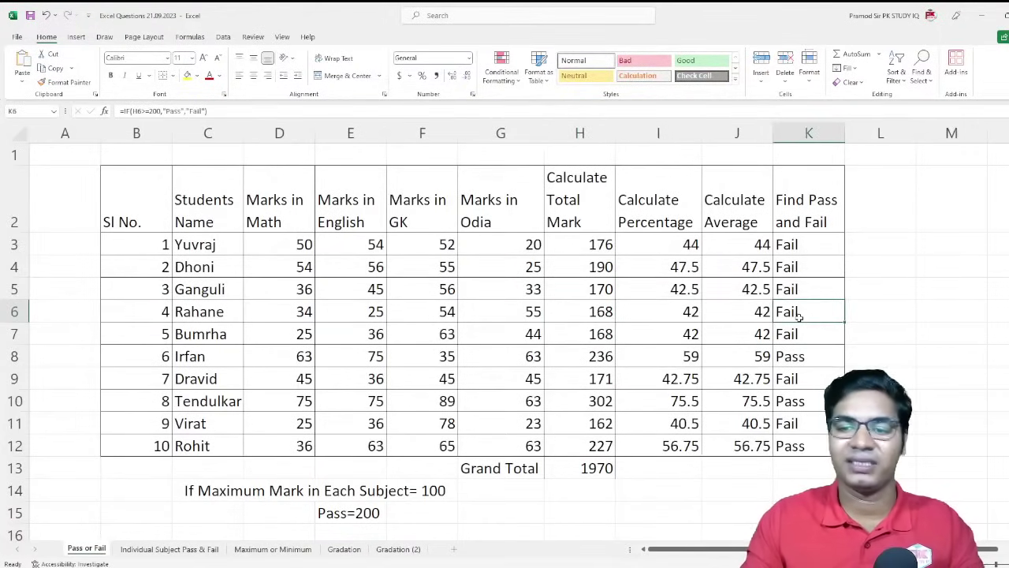
pyautogui.click(15, 311)
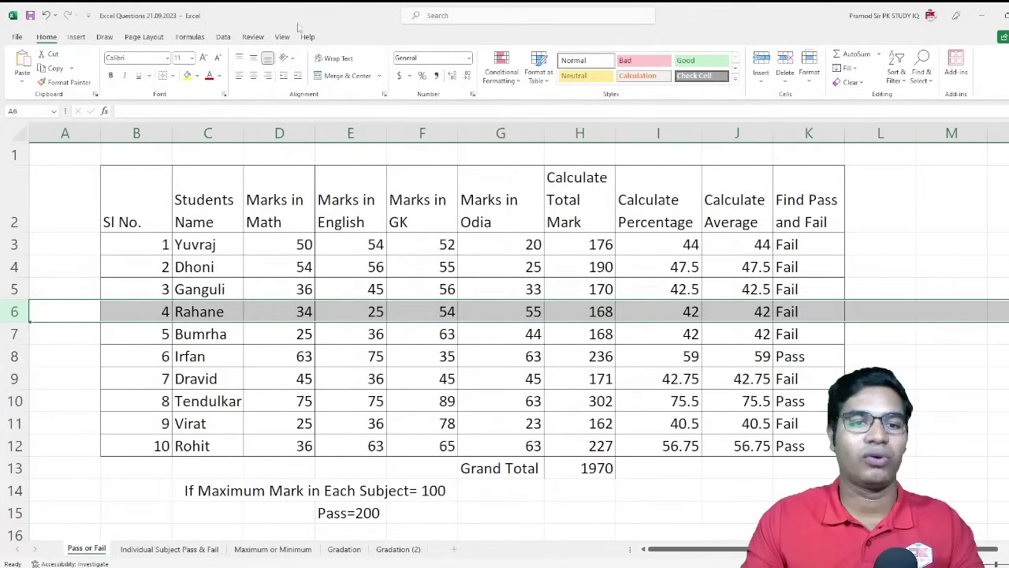
# Step: Change Rahane's English mark in E6 from 25 to 75, raising his total to 218 and result to Pass
pyautogui.click(187, 75)
pyautogui.click(698, 355)
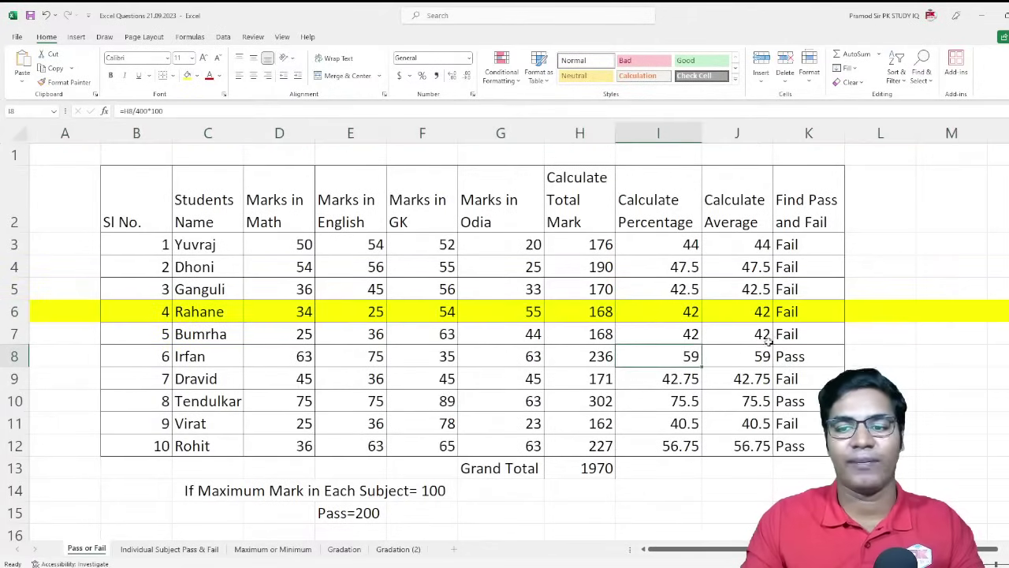
pyautogui.click(803, 316)
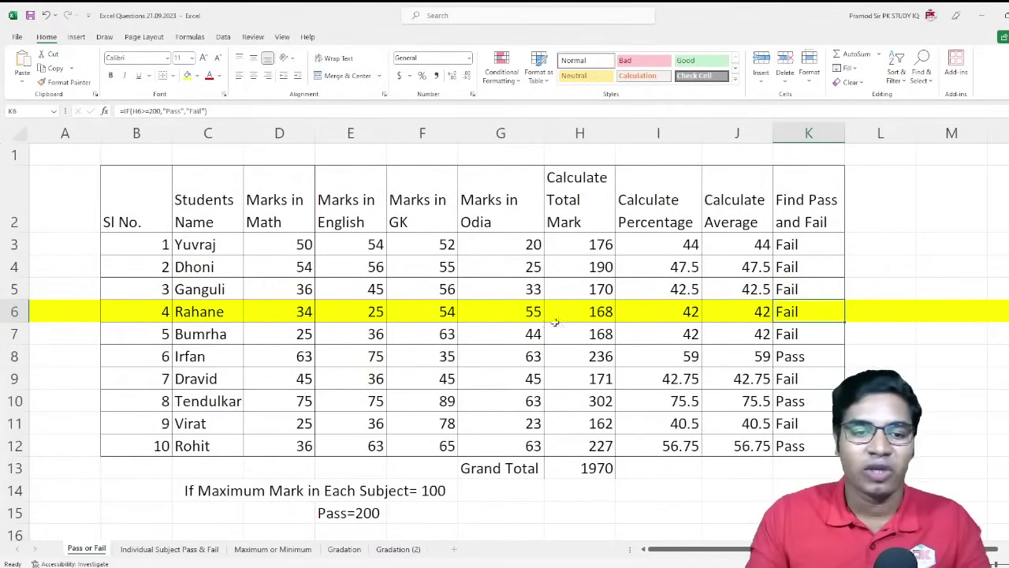
pyautogui.click(352, 312)
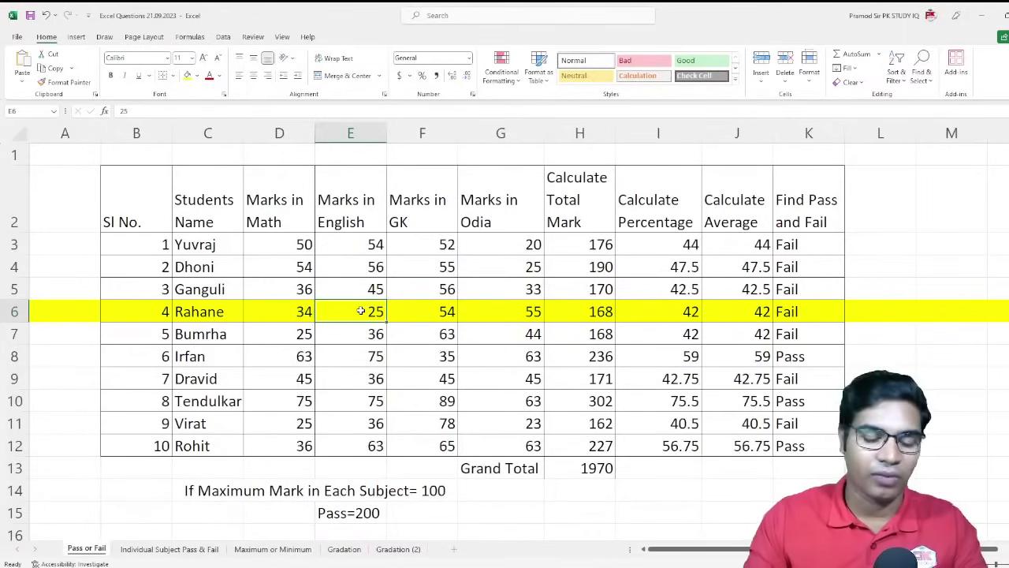
pyautogui.write('7')
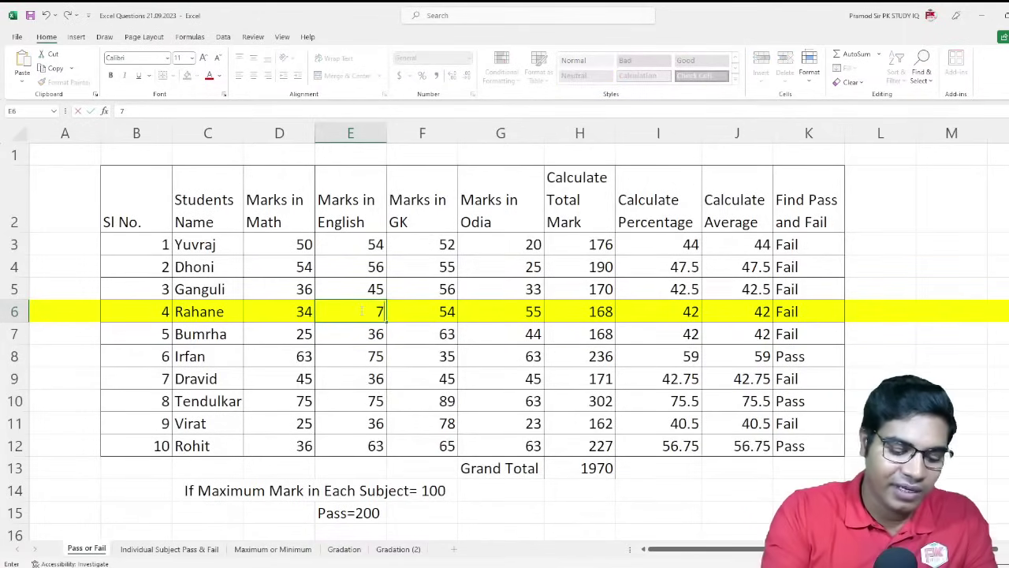
pyautogui.write('5')
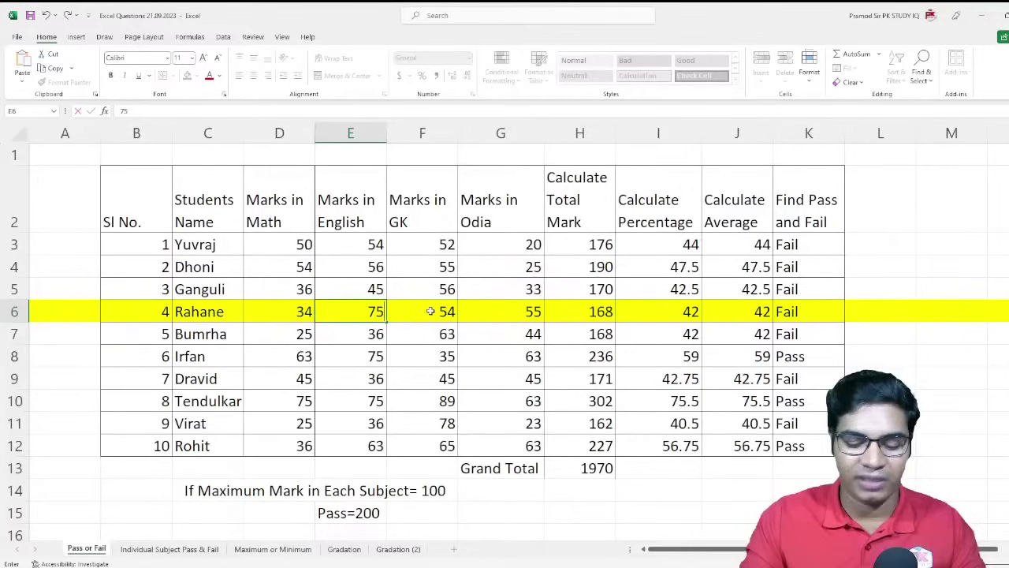
pyautogui.press('Return')
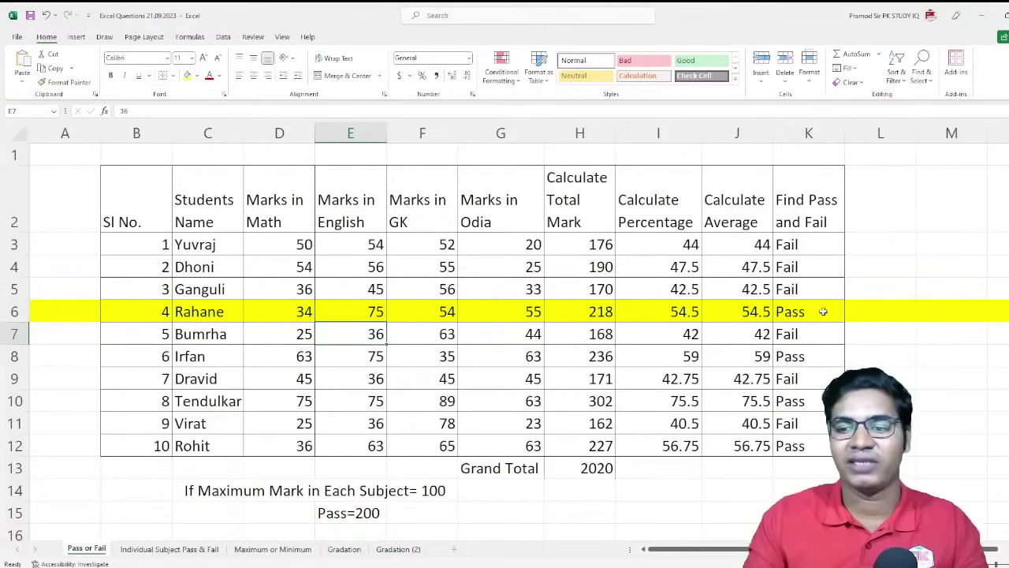
pyautogui.click(813, 312)
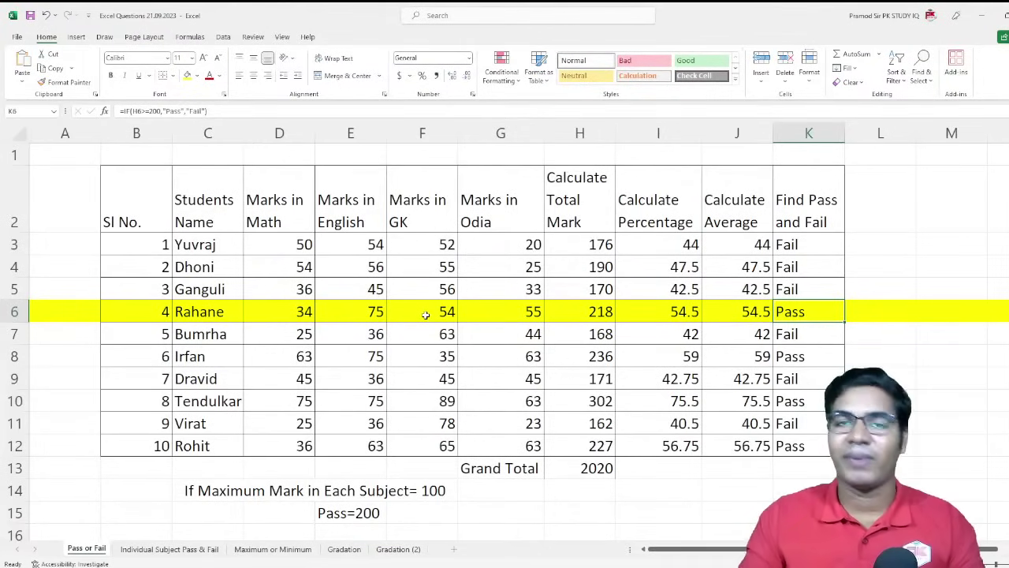
pyautogui.doubleClick(818, 249)
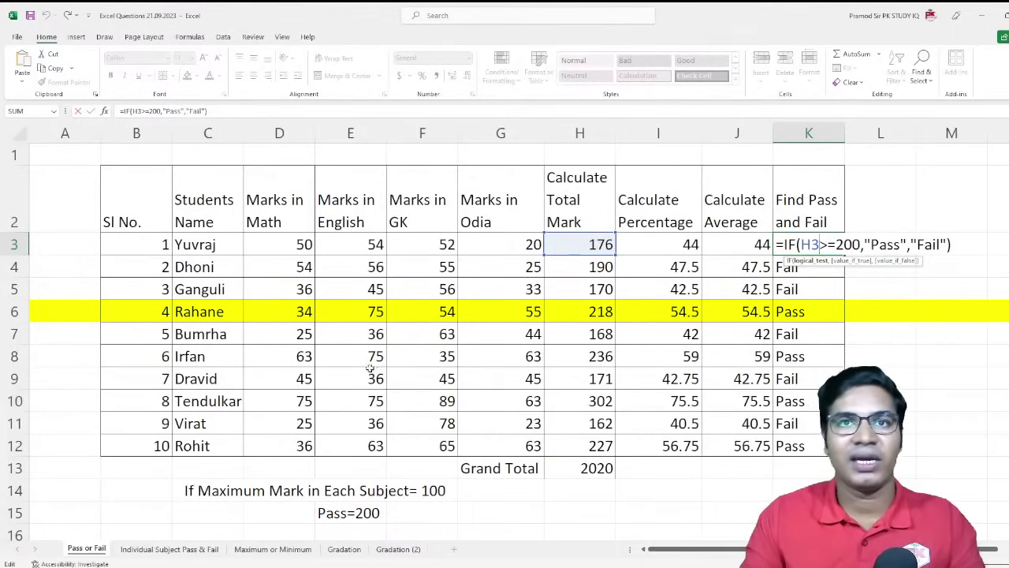
pyautogui.press('Right')
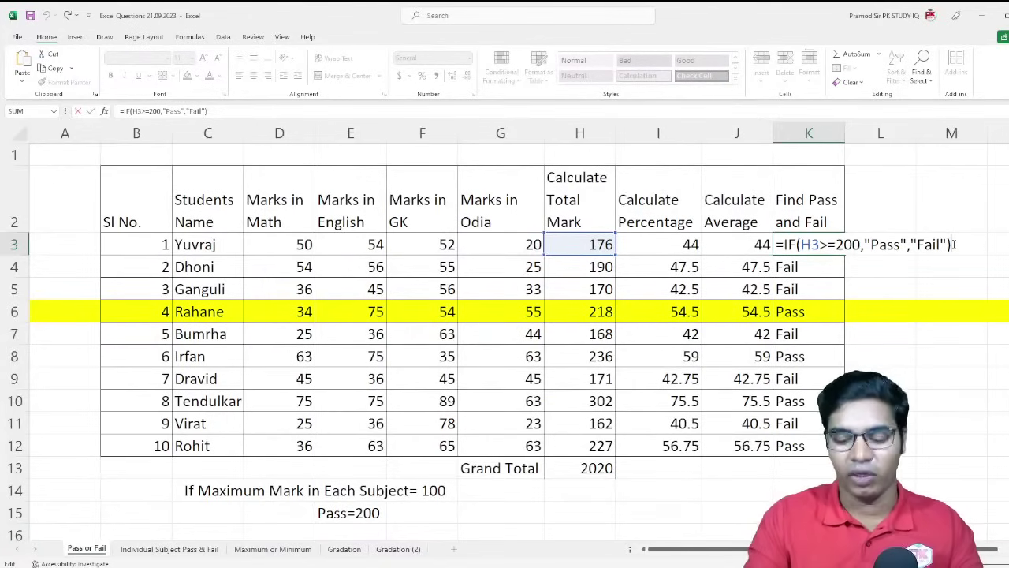
pyautogui.press('Return')
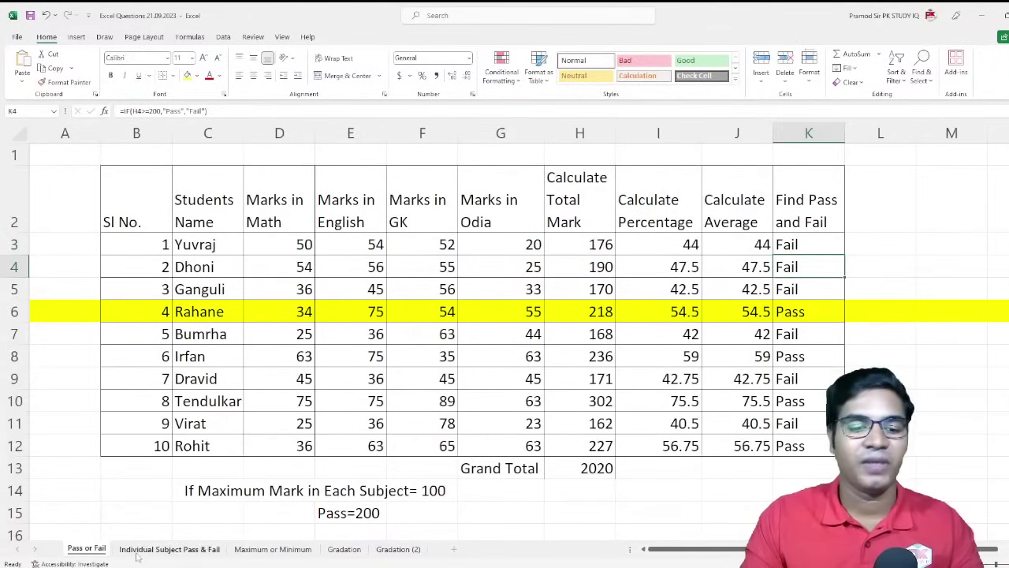
# Step: Switch to the Individual Subject Pass & Fail sheet and select H3 under Calculate Total Mark
pyautogui.click(158, 549)
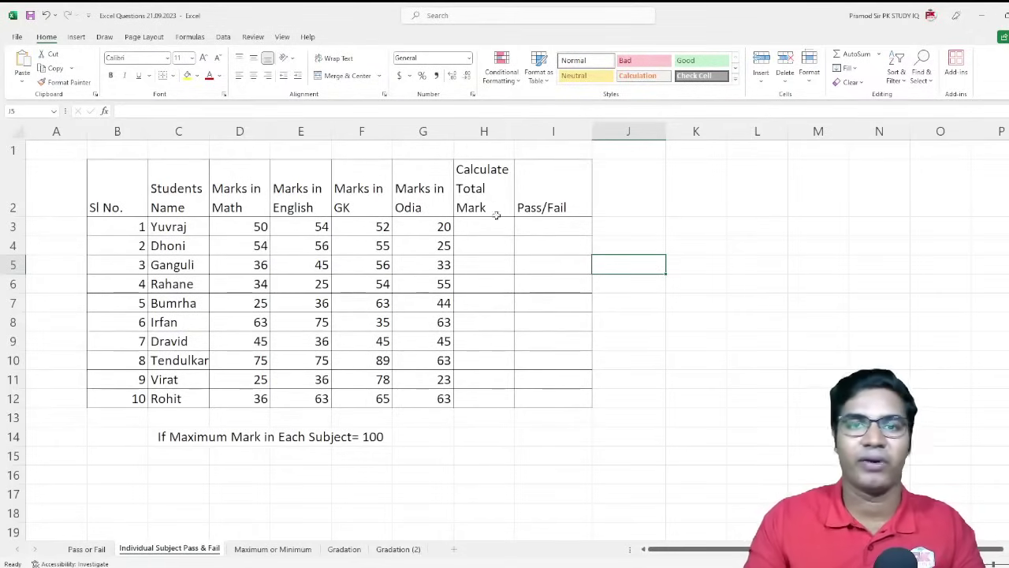
pyautogui.click(501, 231)
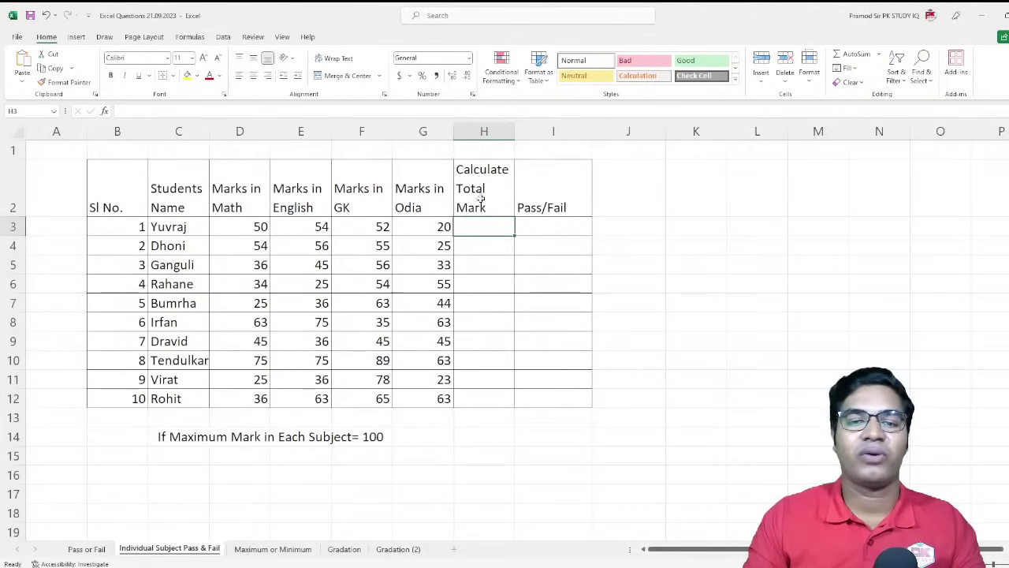
# Step: Delete the Calculate Total Mark column and review row 3's Math, English, GK and Odia marks
pyautogui.rightClick(486, 131)
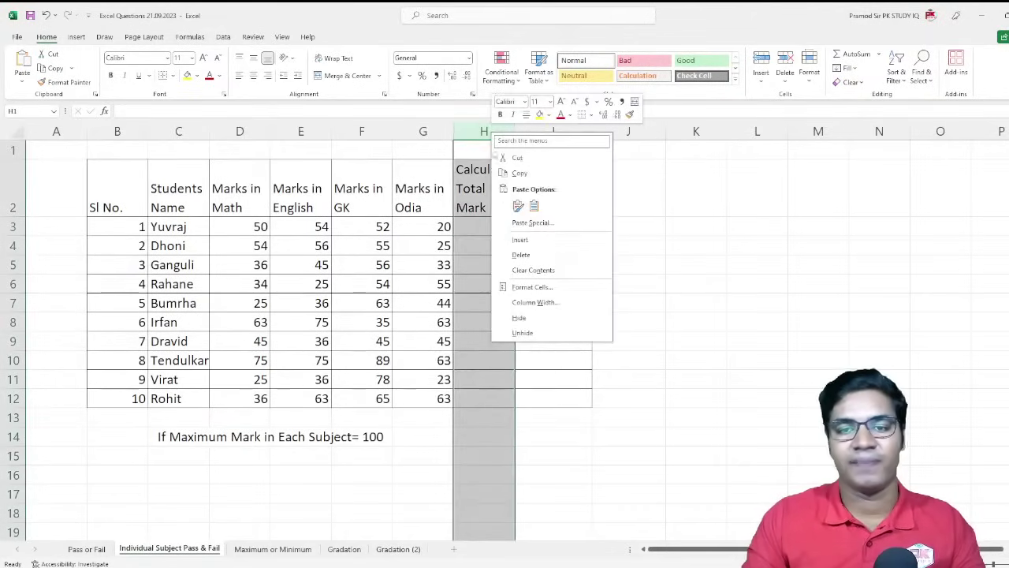
pyautogui.click(523, 256)
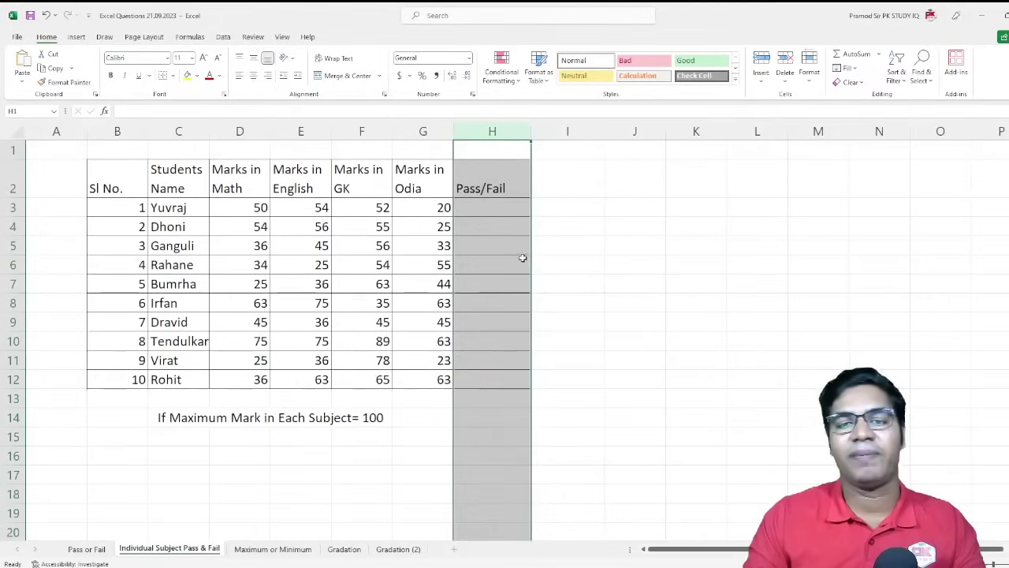
pyautogui.click(476, 215)
pyautogui.click(254, 209)
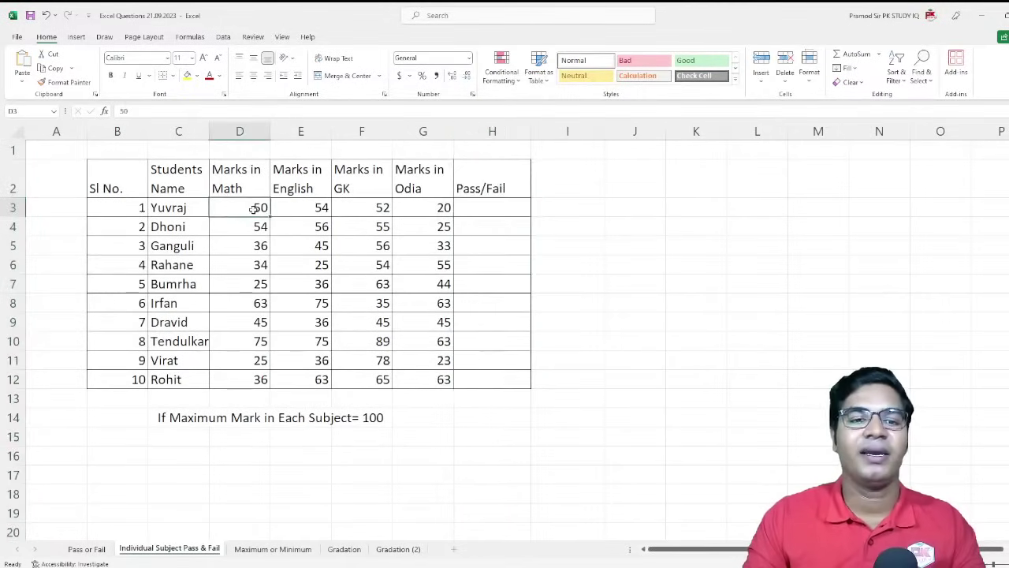
pyautogui.click(304, 210)
pyautogui.click(355, 210)
pyautogui.click(398, 211)
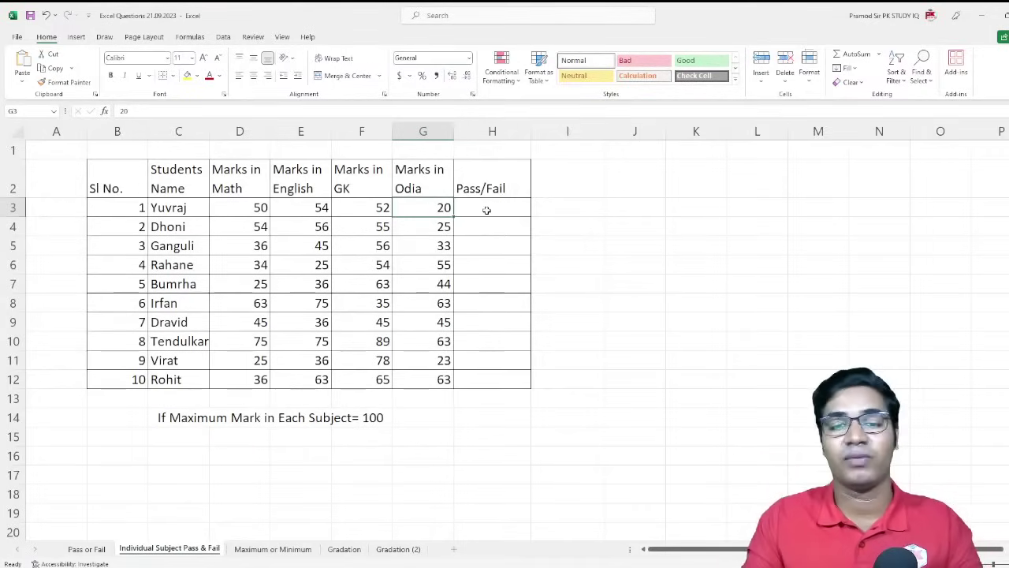
pyautogui.click(485, 209)
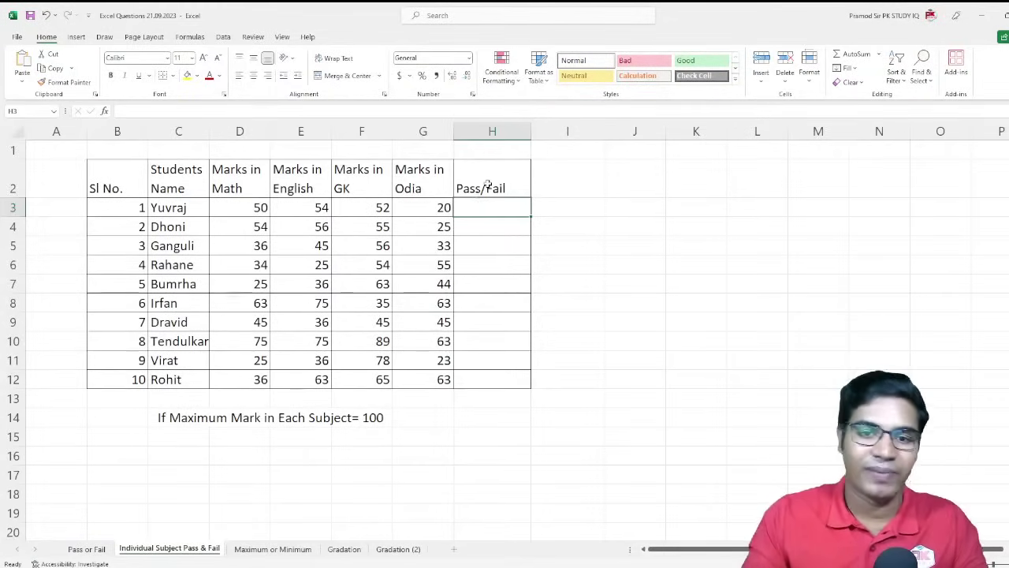
# Step: Rename the H2 heading to 'Individual Pass/Fail' and begin an =if(and formula in H3
pyautogui.click(487, 181)
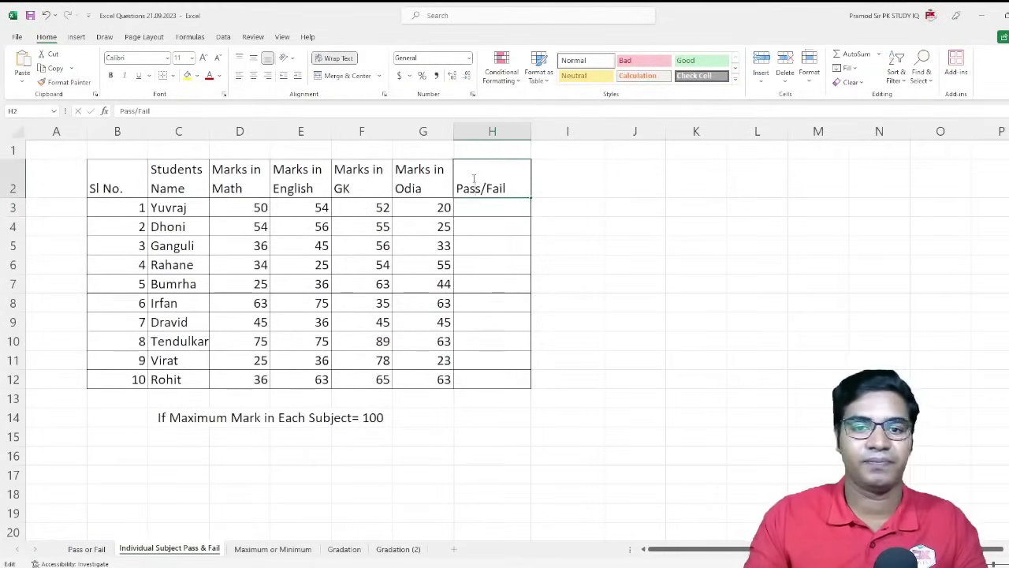
pyautogui.doubleClick(458, 190)
pyautogui.write('I')
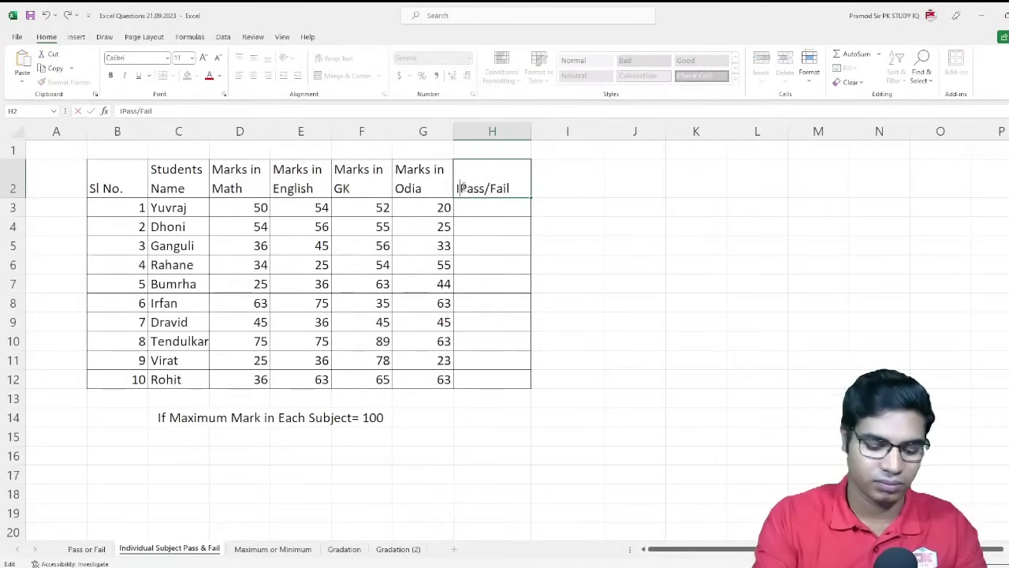
pyautogui.write('ndivid')
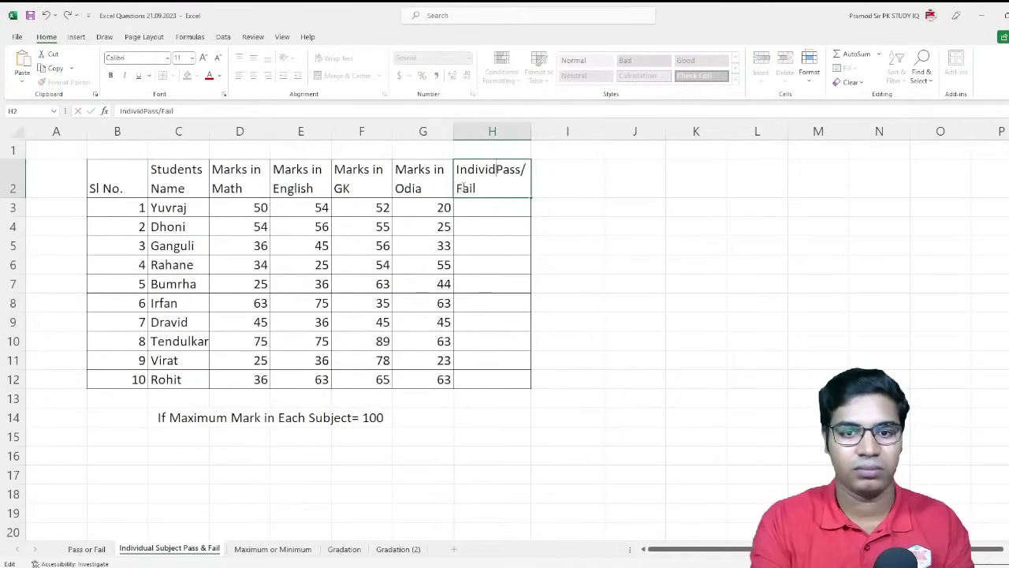
pyautogui.write('ual')
pyautogui.press('Return')
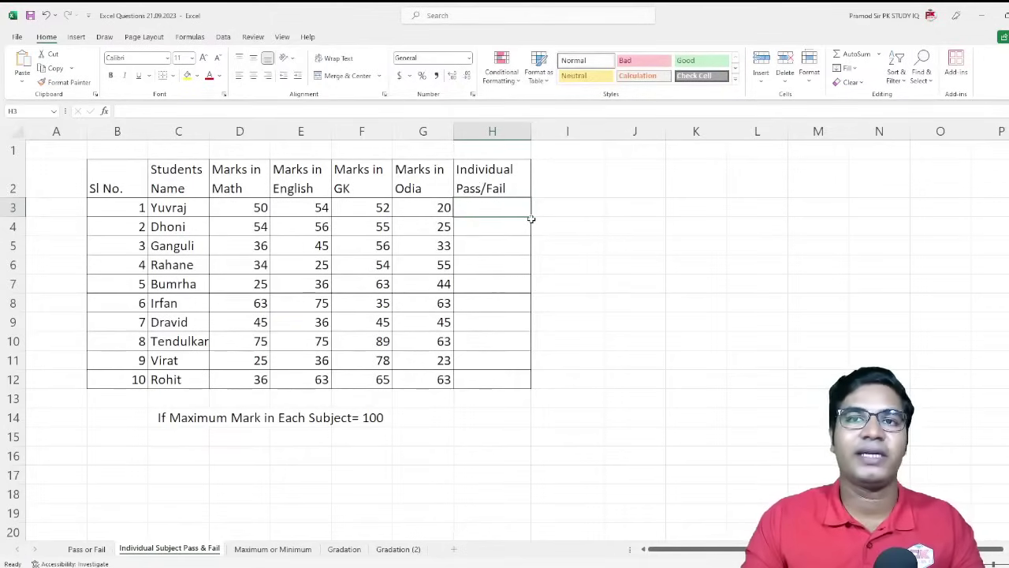
pyautogui.write('=')
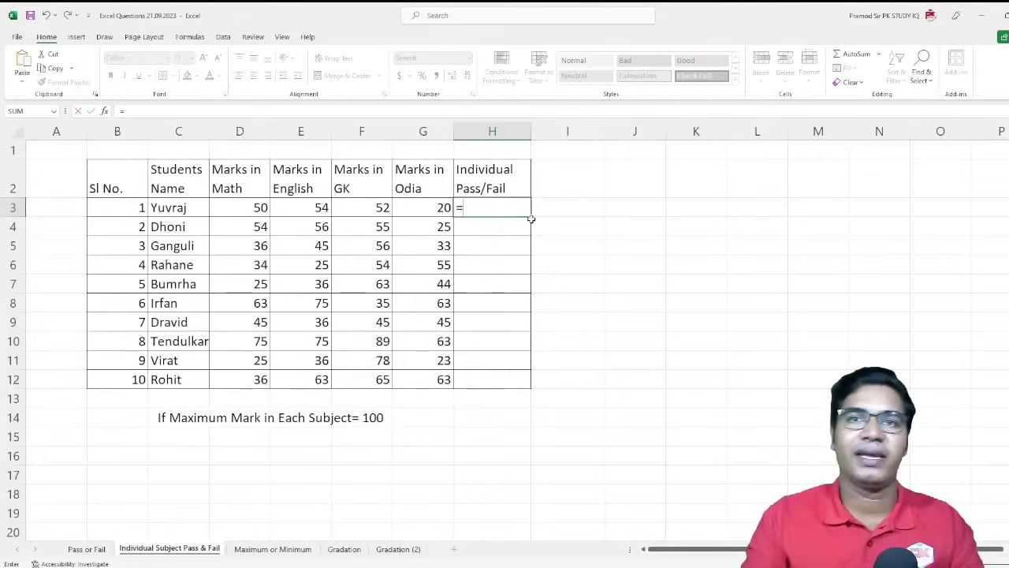
pyautogui.write('if')
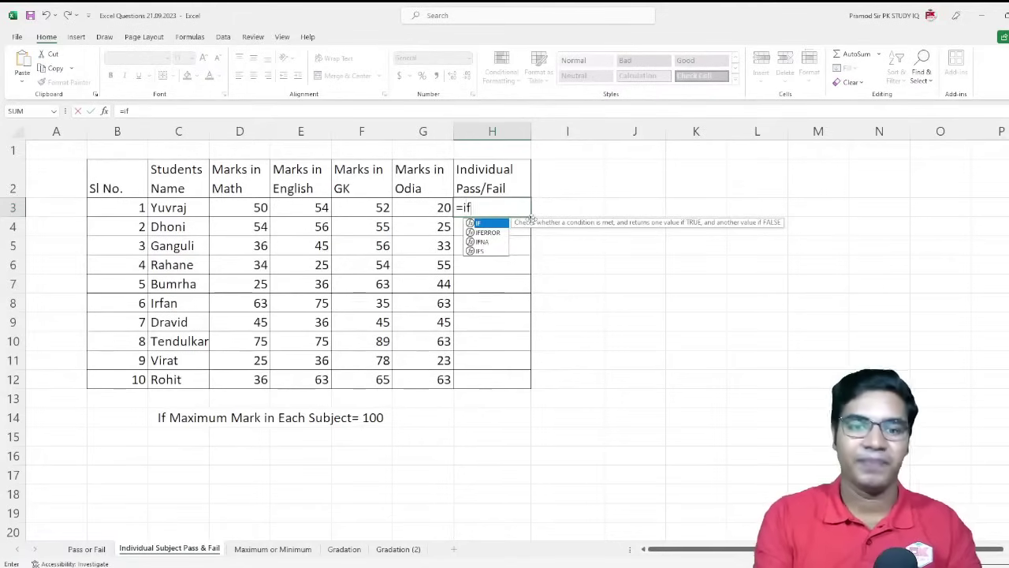
pyautogui.write('(')
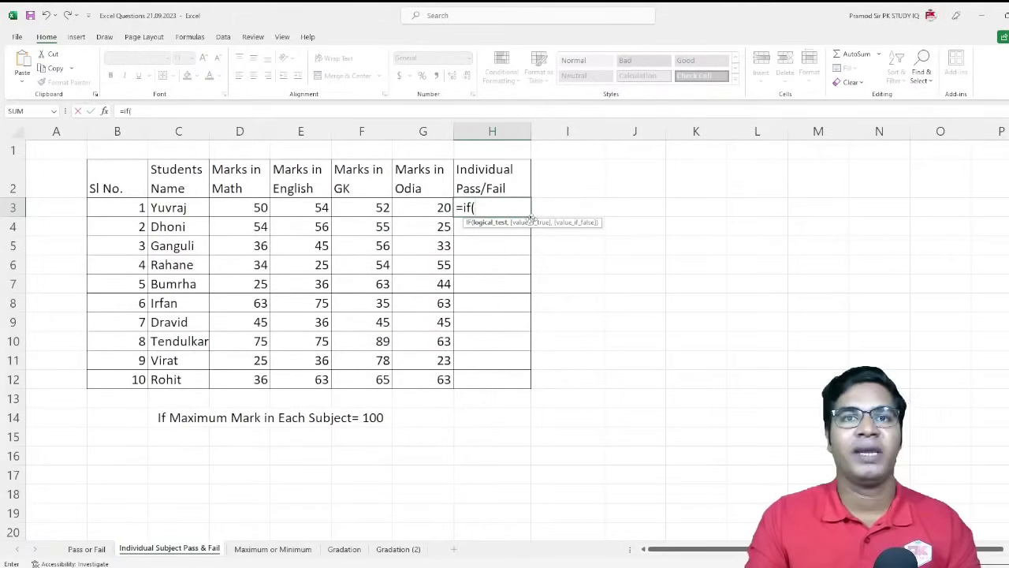
pyautogui.write('and')
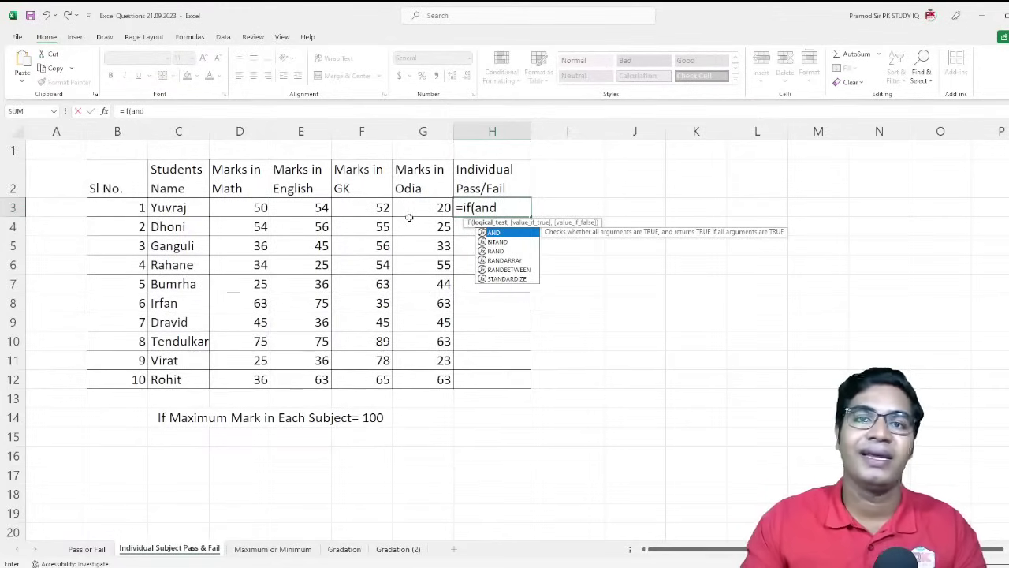
# Step: Extend H3's formula to =if(and(D3>= to test the Math mark
pyautogui.write('(')
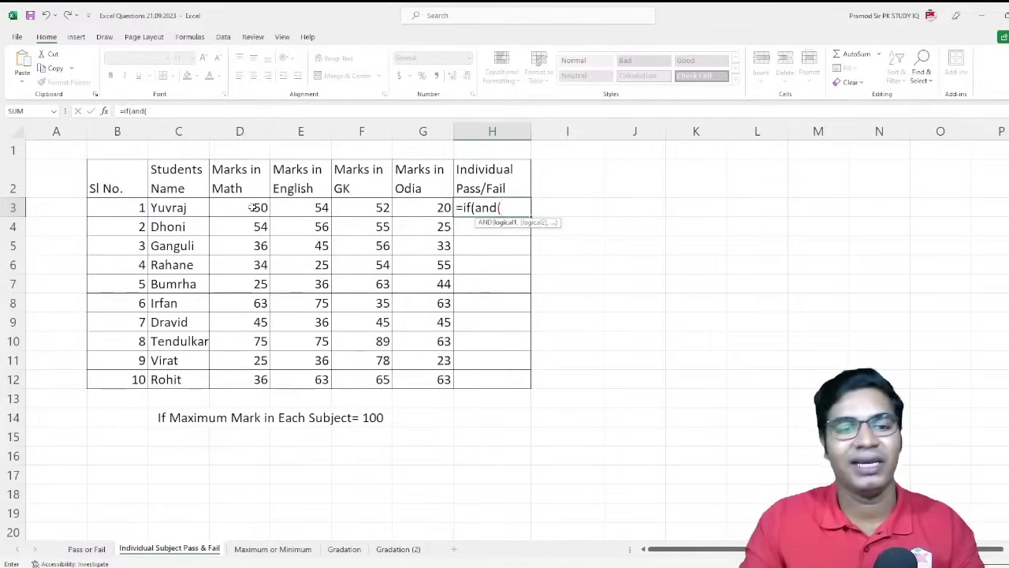
pyautogui.click(252, 208)
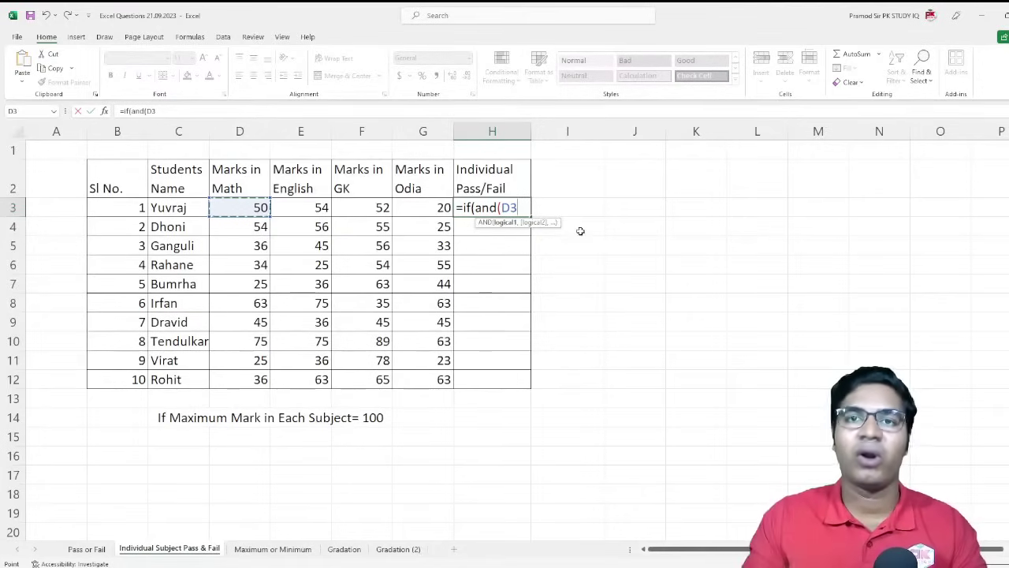
pyautogui.write('>')
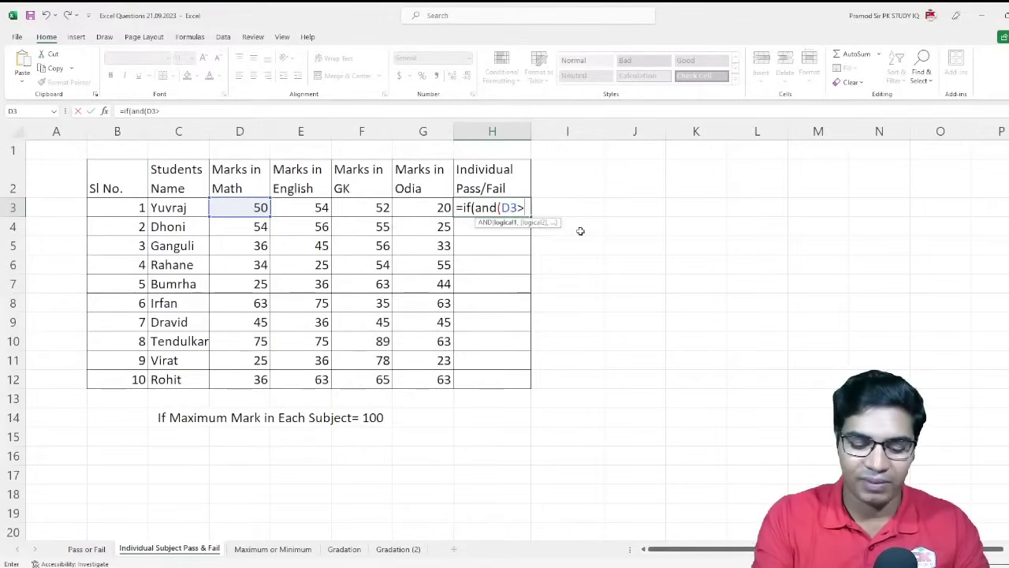
pyautogui.write('=')
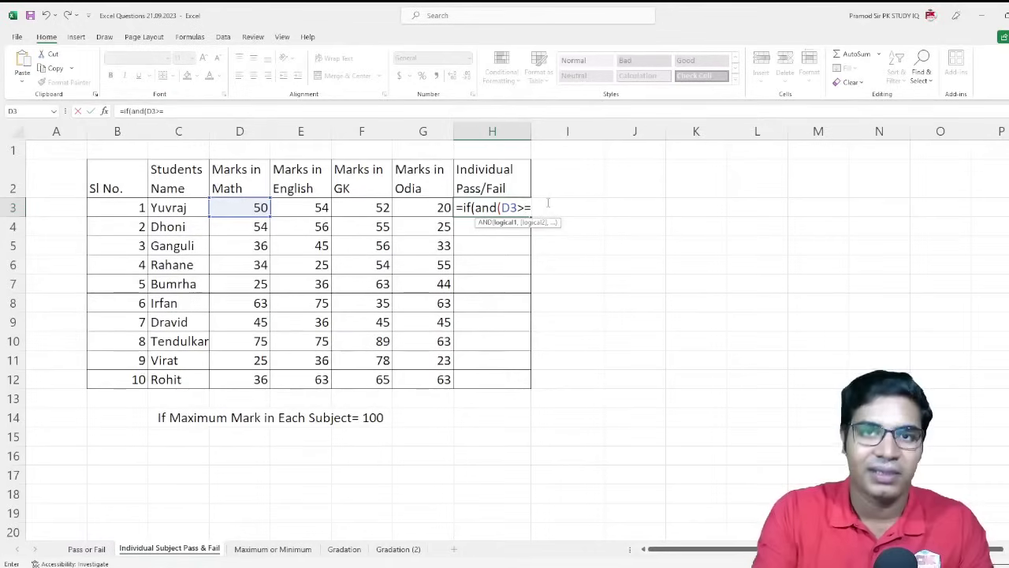
# Step: Finish the Math condition as D3>=30 and add a comma for the next argument
pyautogui.write('30')
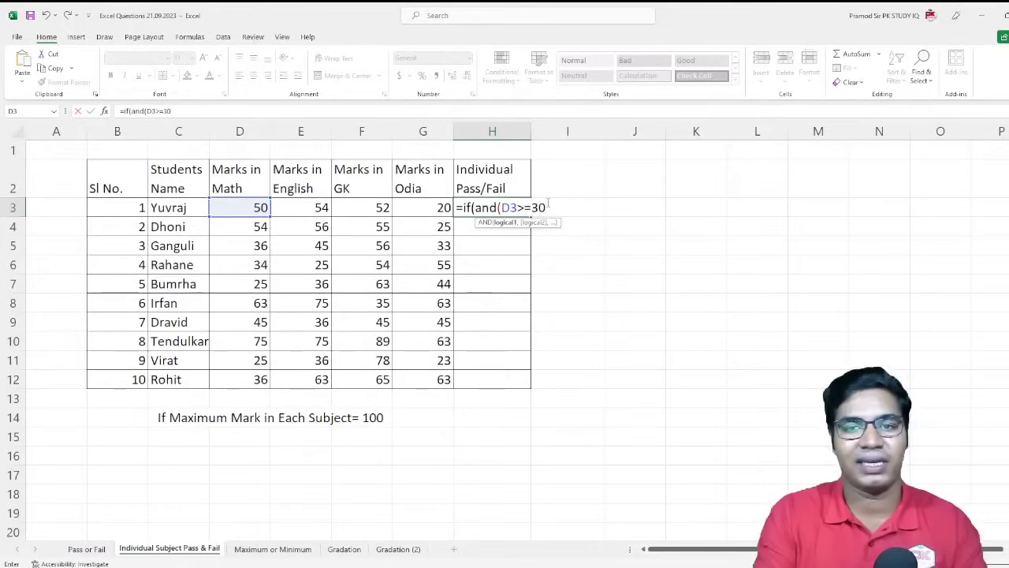
pyautogui.write(',')
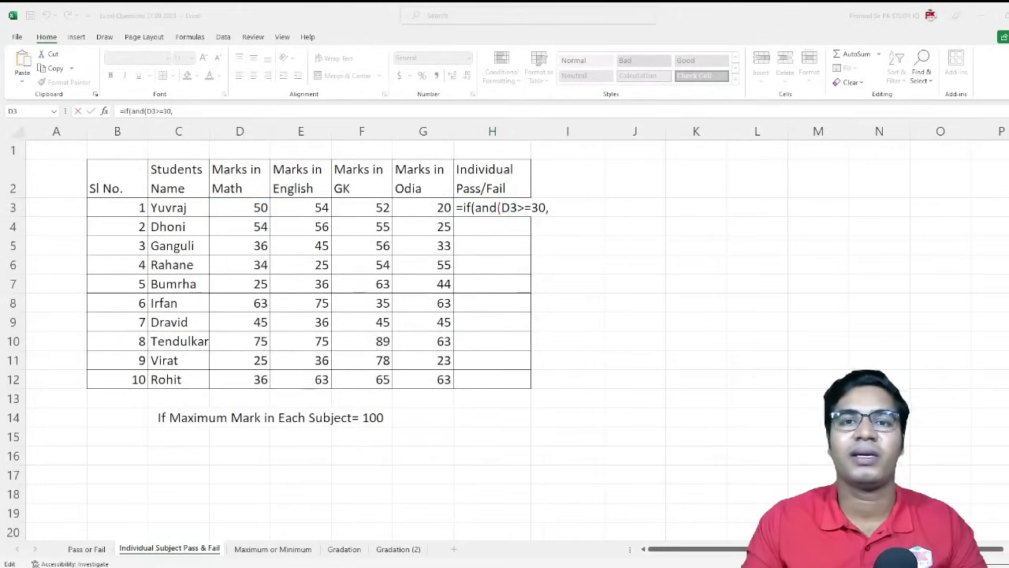
# Step: Add the E3>=30, F3>=30 and G3>=30 conditions for English, GK and Odia
pyautogui.click(573, 213)
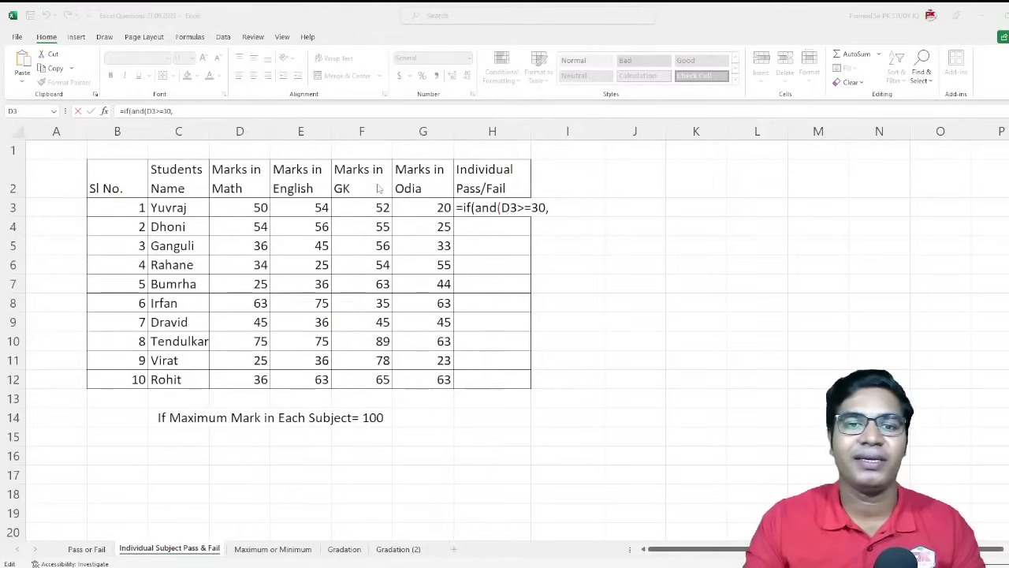
pyautogui.click(552, 208)
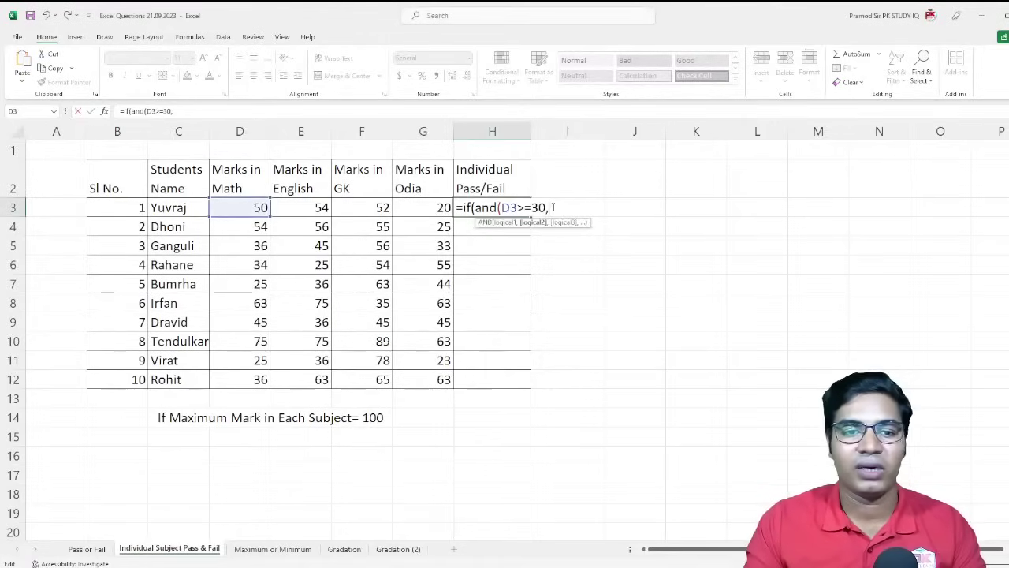
pyautogui.click(297, 208)
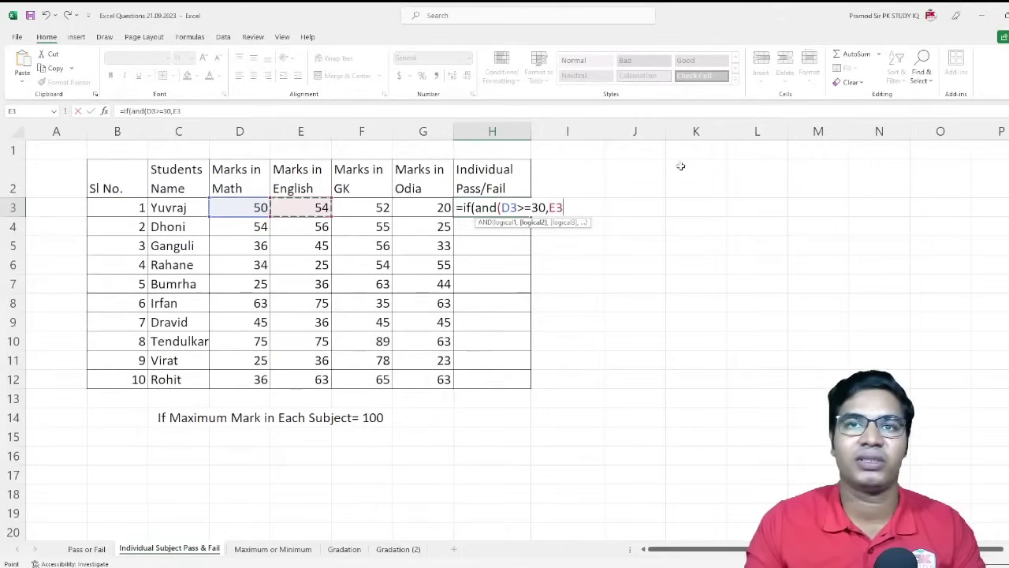
pyautogui.write('>=3')
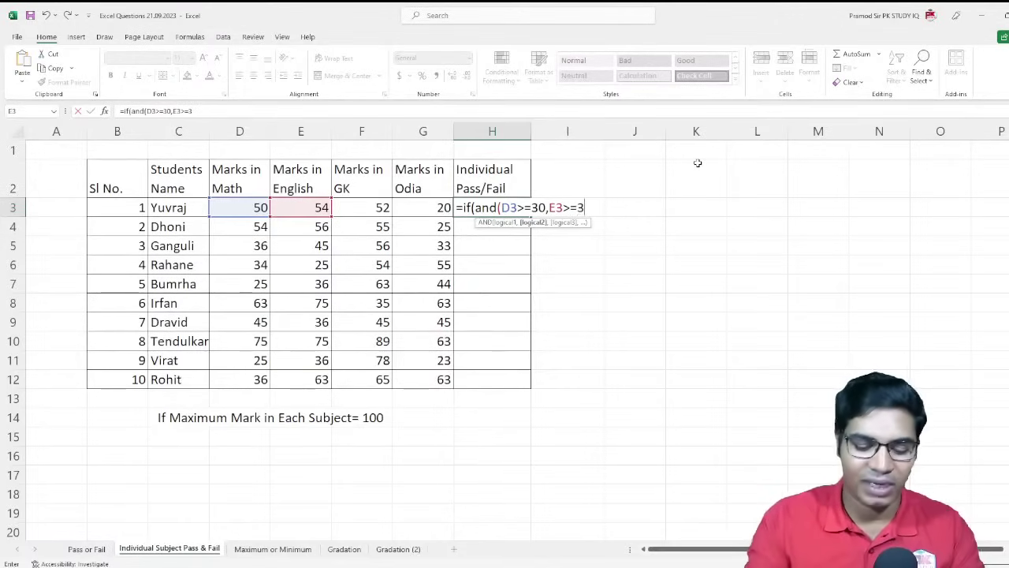
pyautogui.write('0')
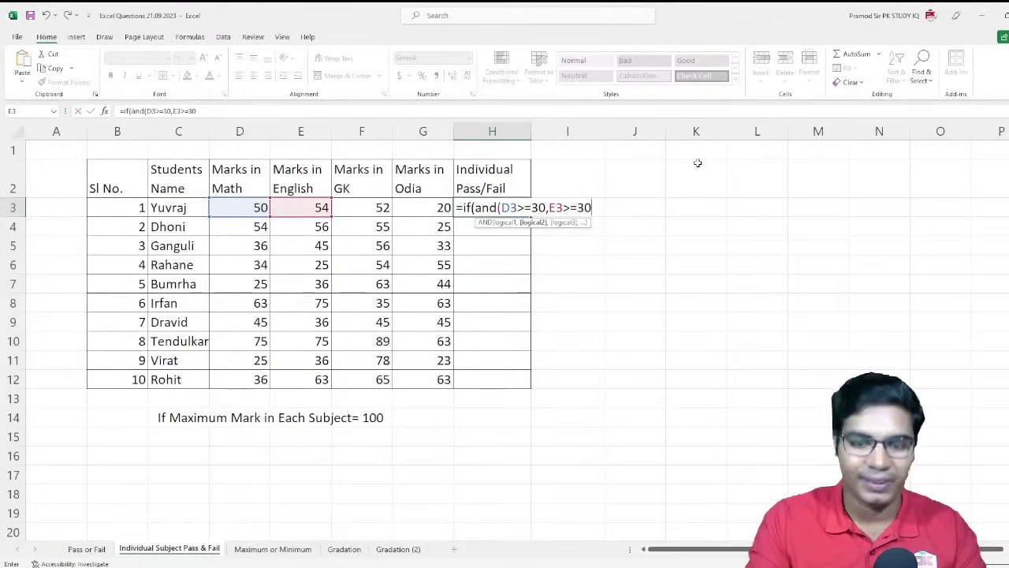
pyautogui.write(',')
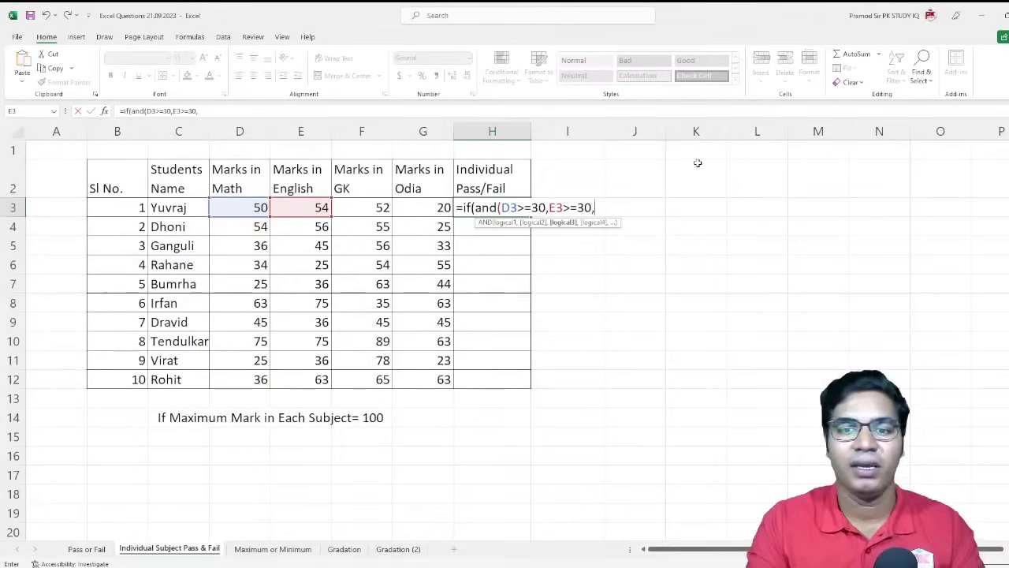
pyautogui.click(382, 209)
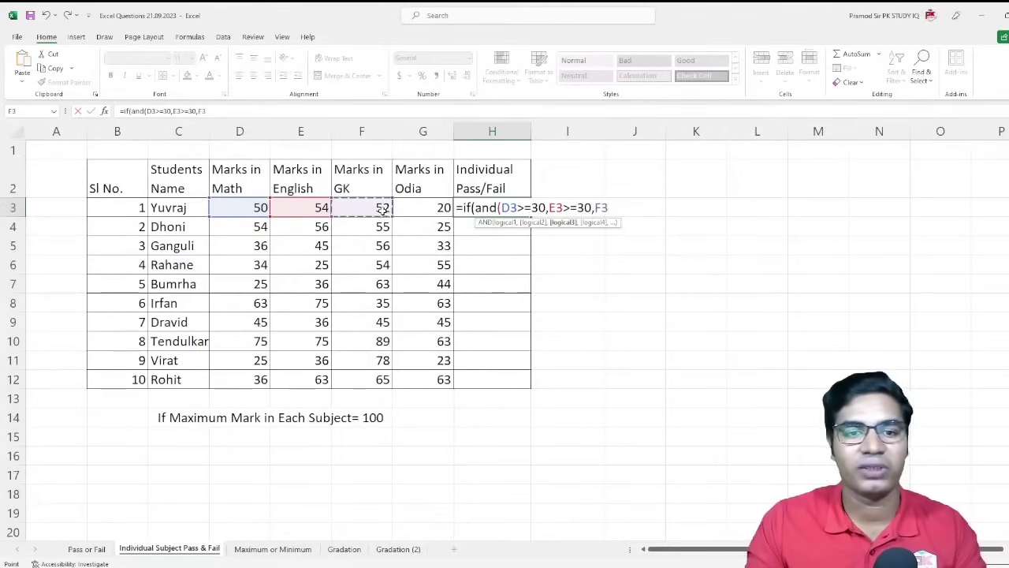
pyautogui.write('>=')
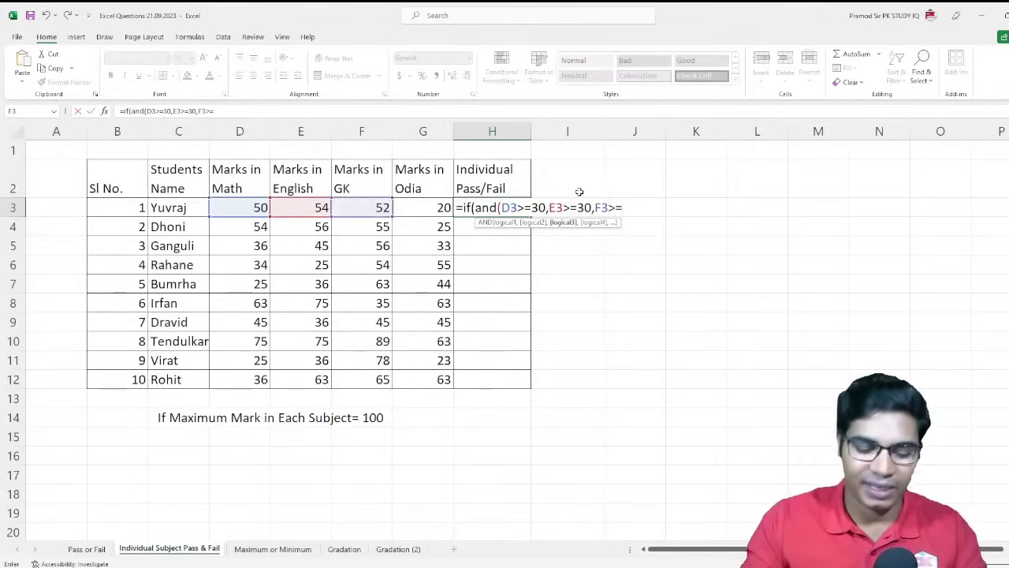
pyautogui.write('30')
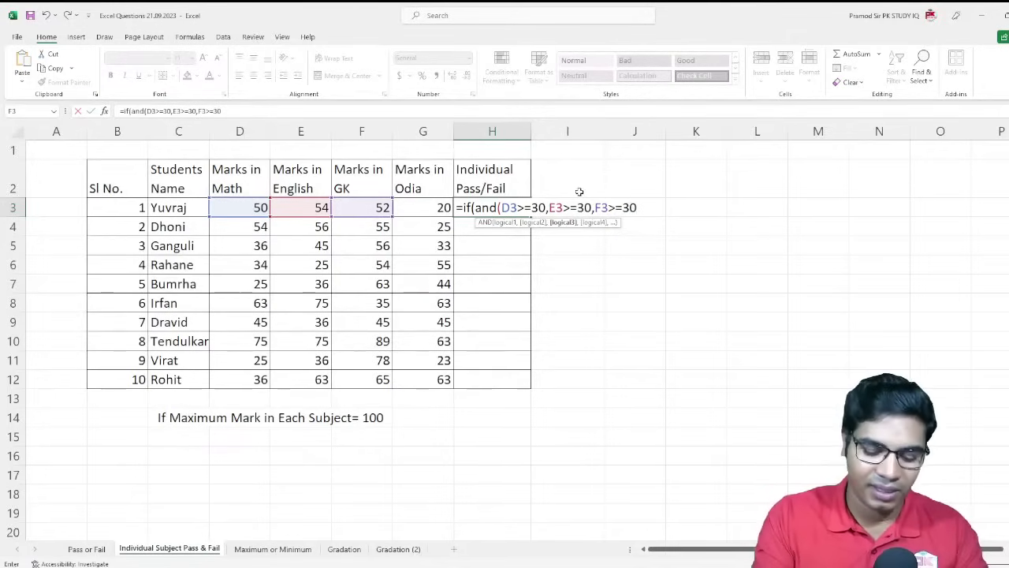
pyautogui.write(',')
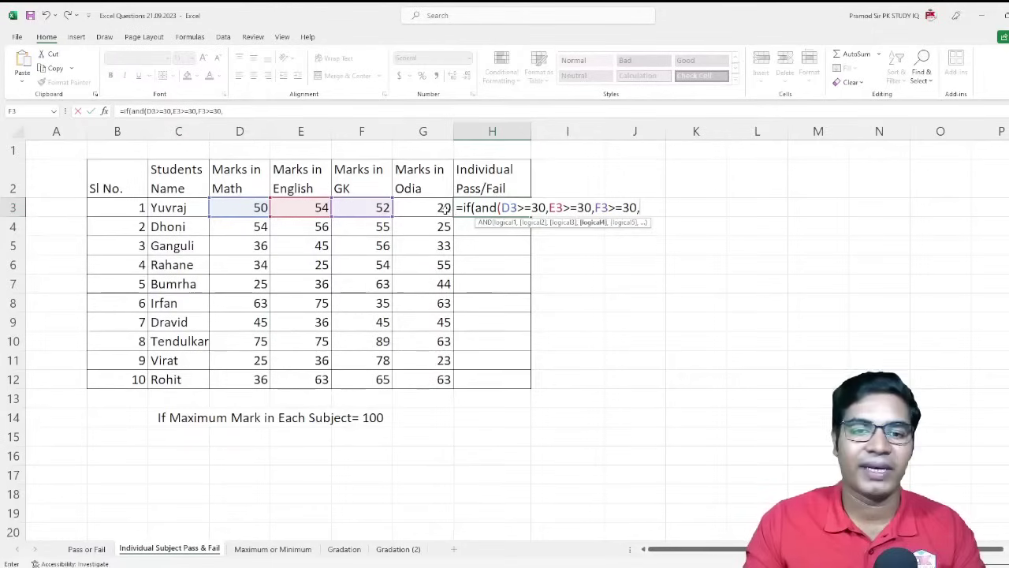
pyautogui.click(444, 207)
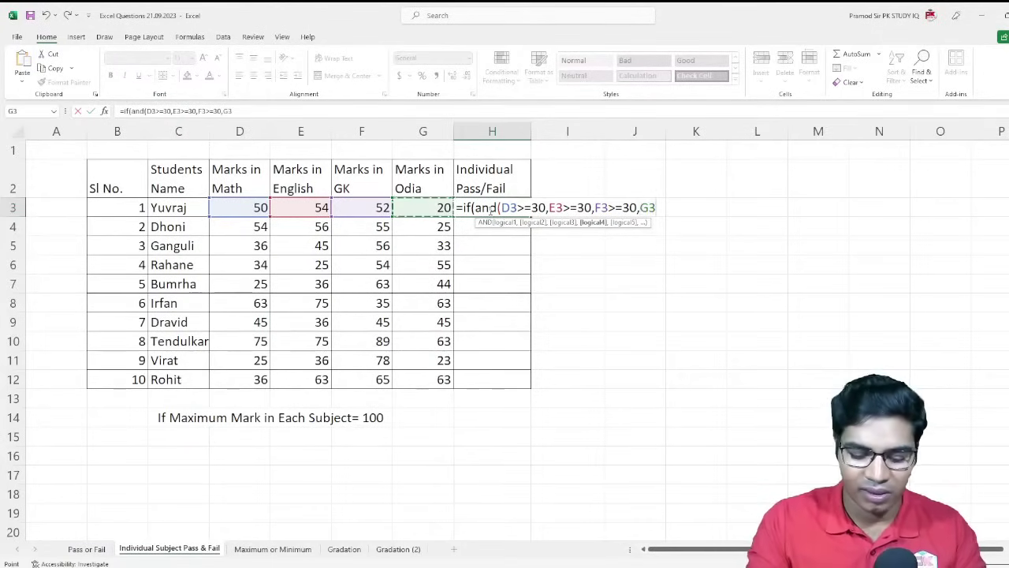
pyautogui.write('>=30')
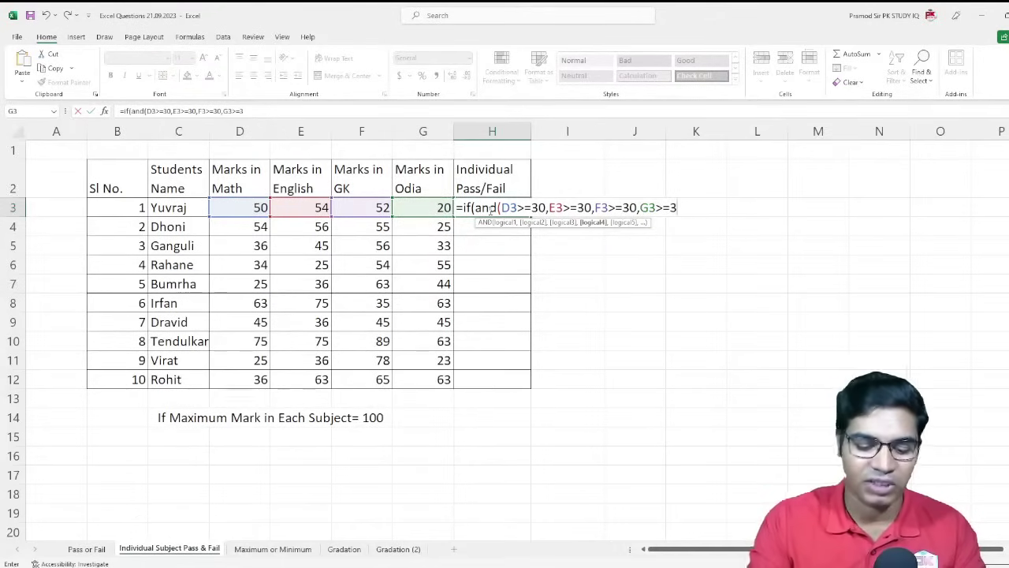
pyautogui.write(')')
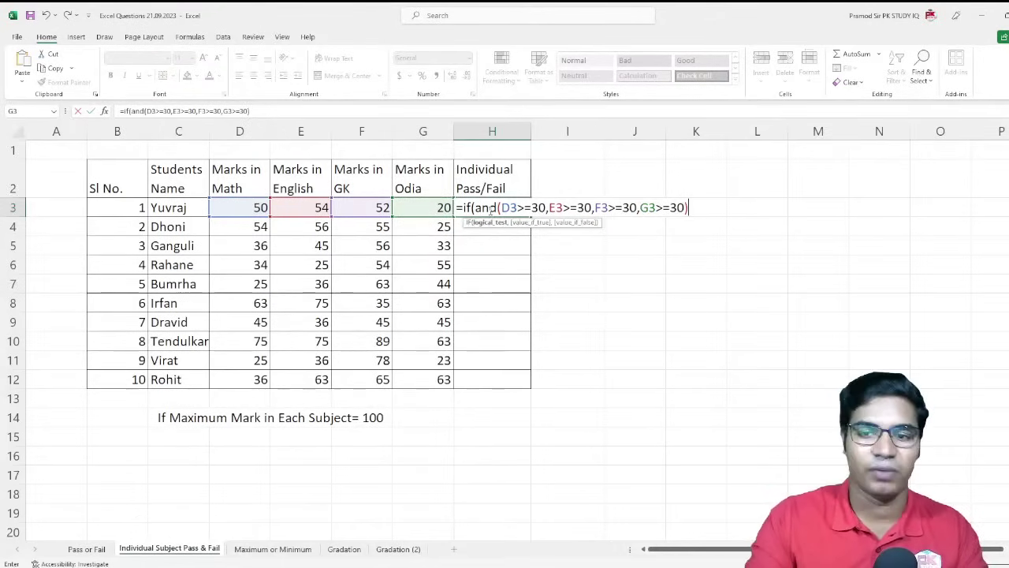
# Step: Fix the bracket and finish H3 as =IF(AND(D3>=30,E3>=30,F3>=30,G3>=30),"Pass","Fail"), showing Fail
pyautogui.press('BackSpace')
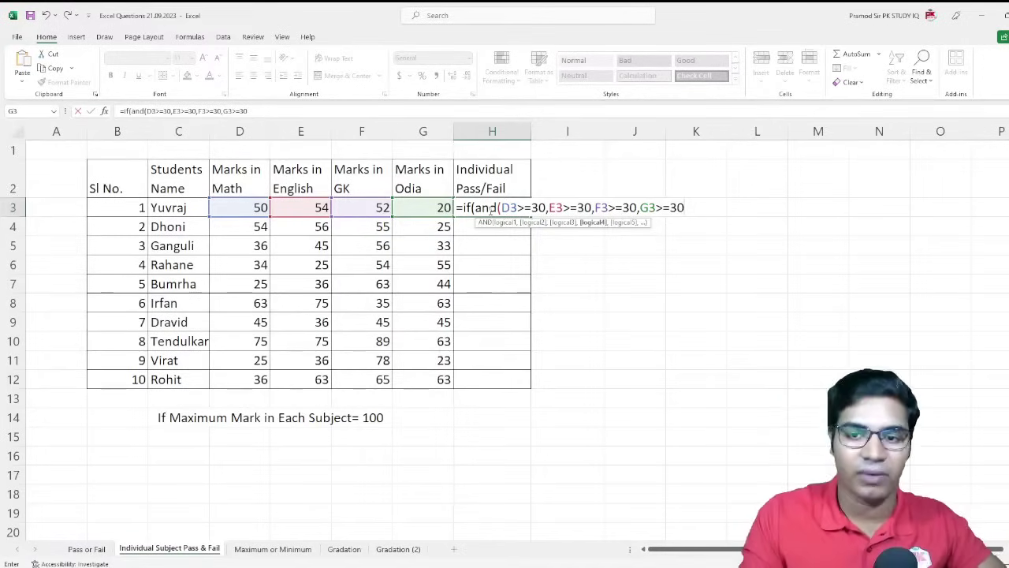
pyautogui.write('),')
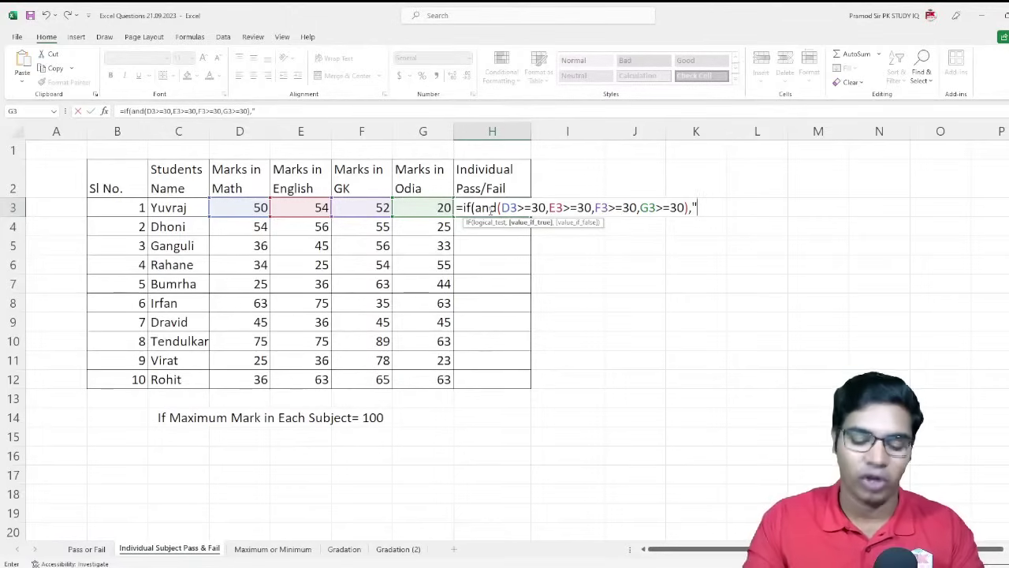
pyautogui.write('Pass')
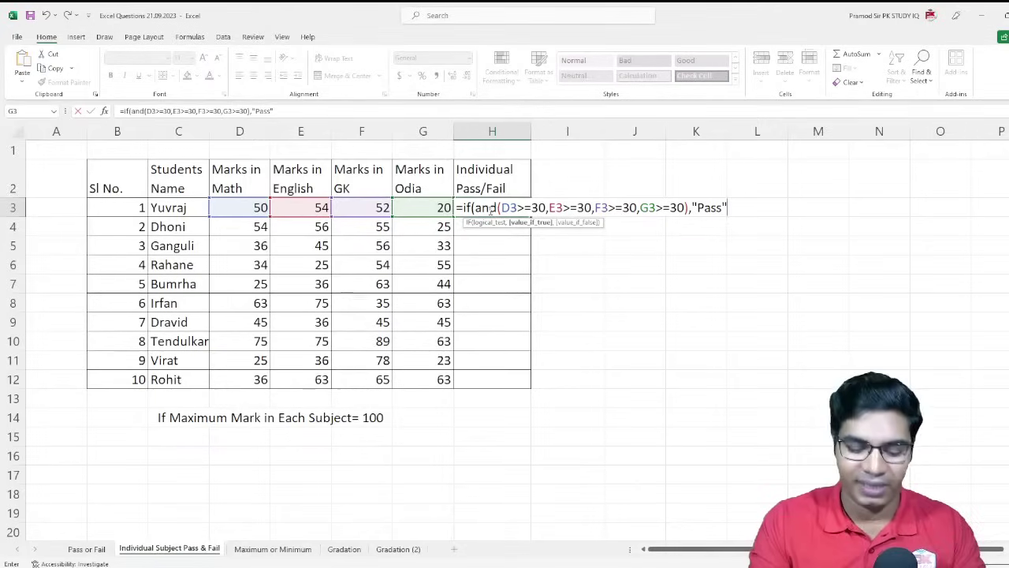
pyautogui.write(',')
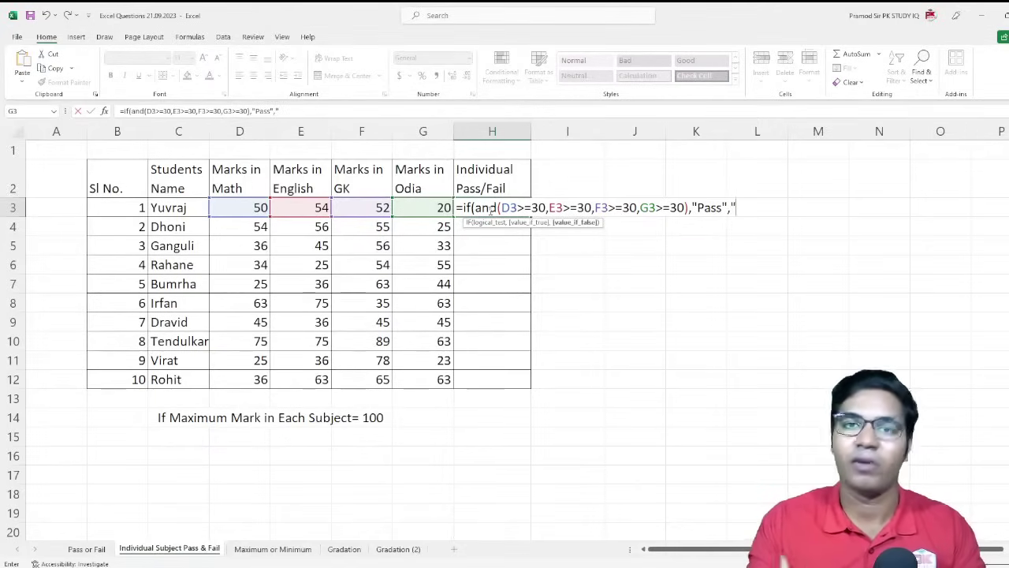
pyautogui.write('ail')
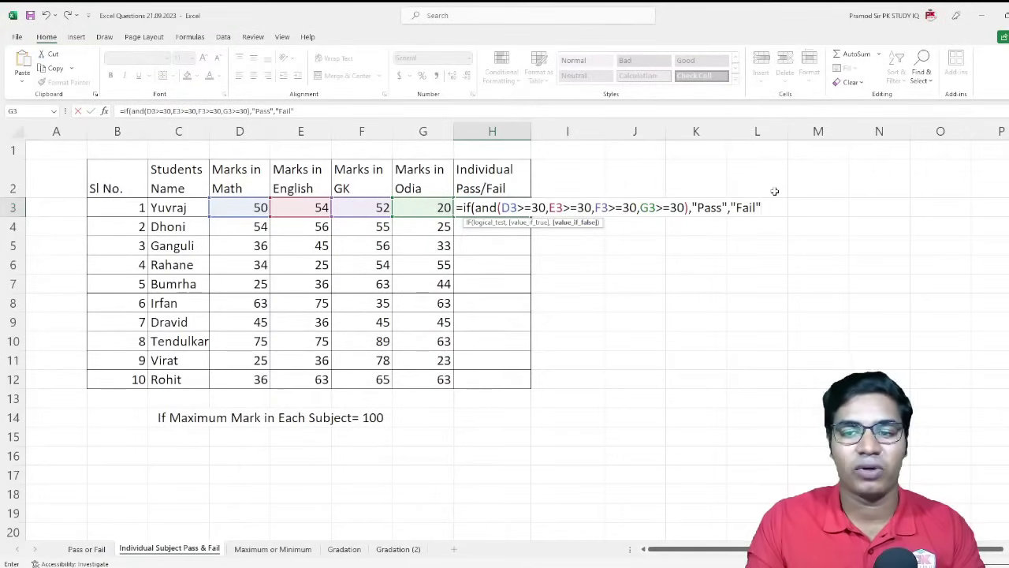
pyautogui.write(')')
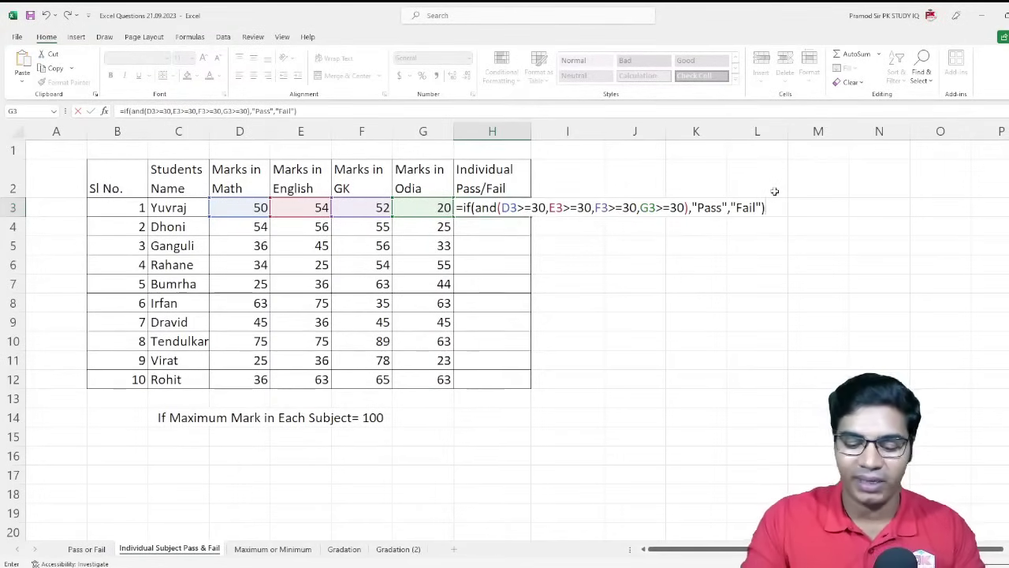
pyautogui.press('Return')
pyautogui.scroll(2, 683, 237)
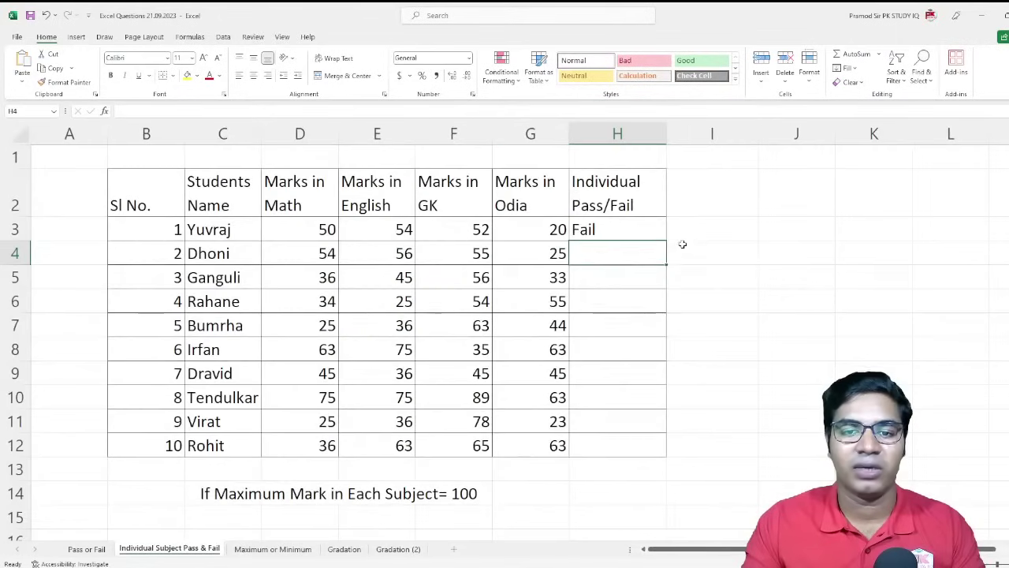
pyautogui.click(613, 231)
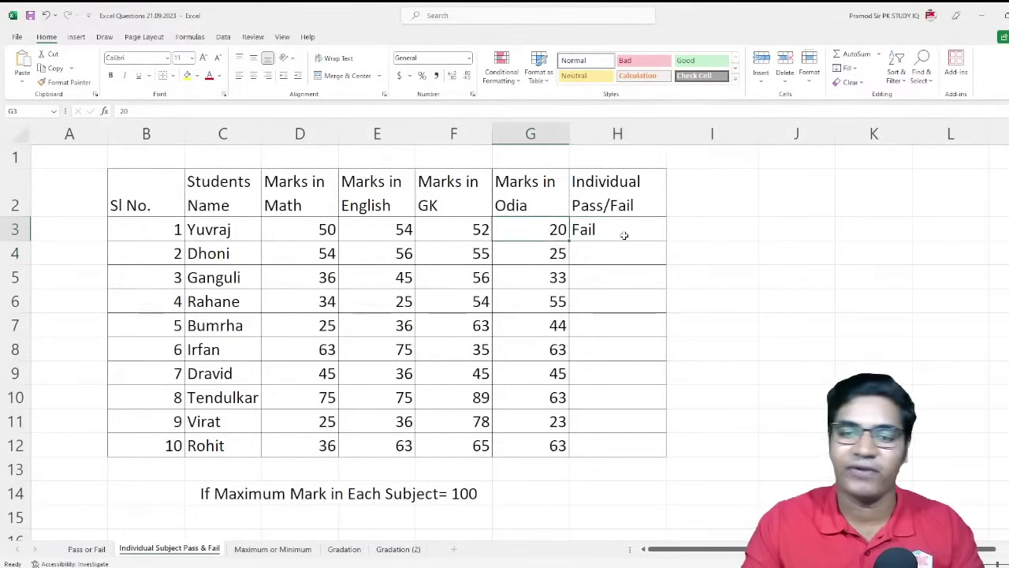
pyautogui.moveTo(667, 239); pyautogui.dragTo(653, 433)
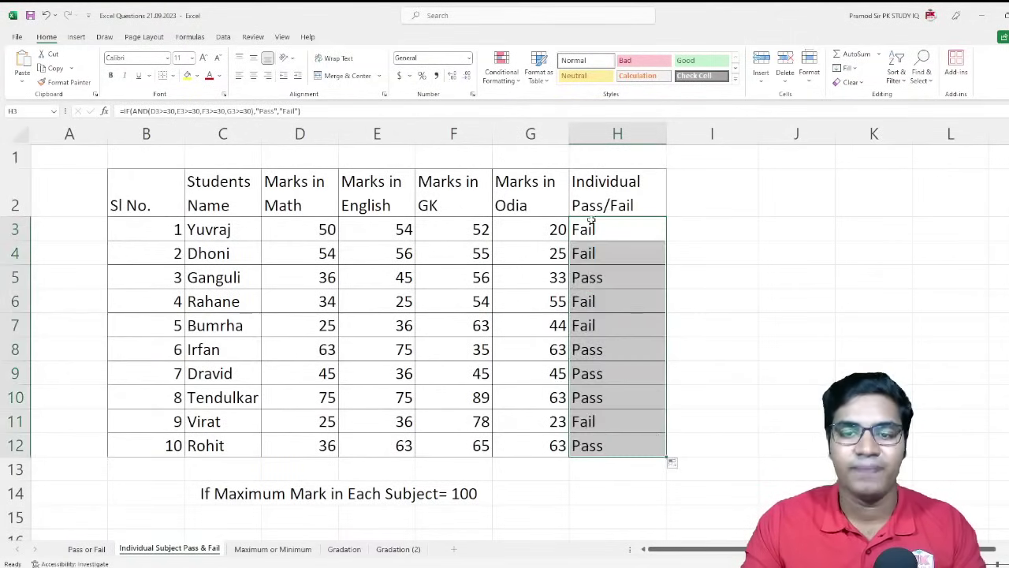
pyautogui.click(552, 253)
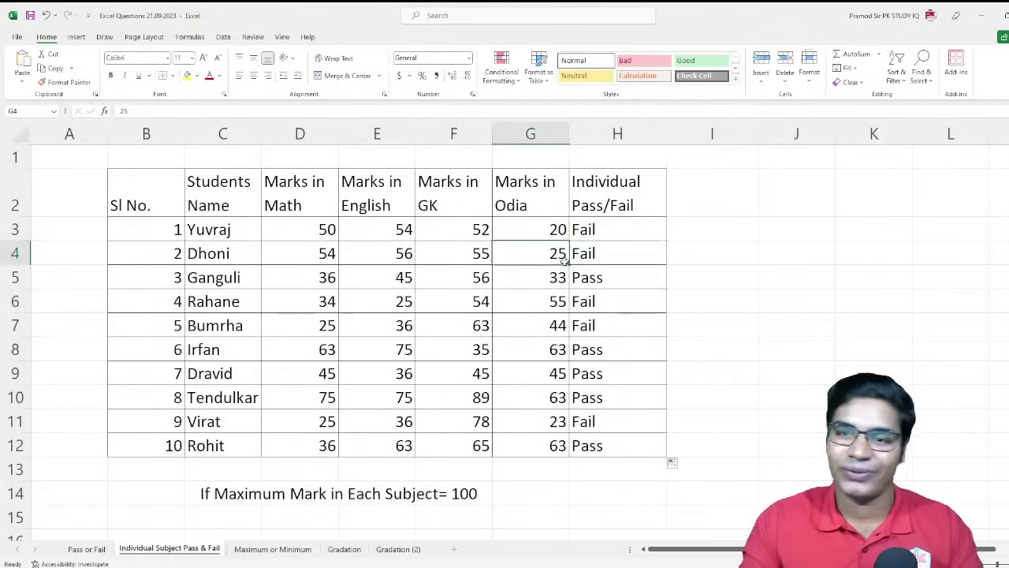
pyautogui.click(604, 254)
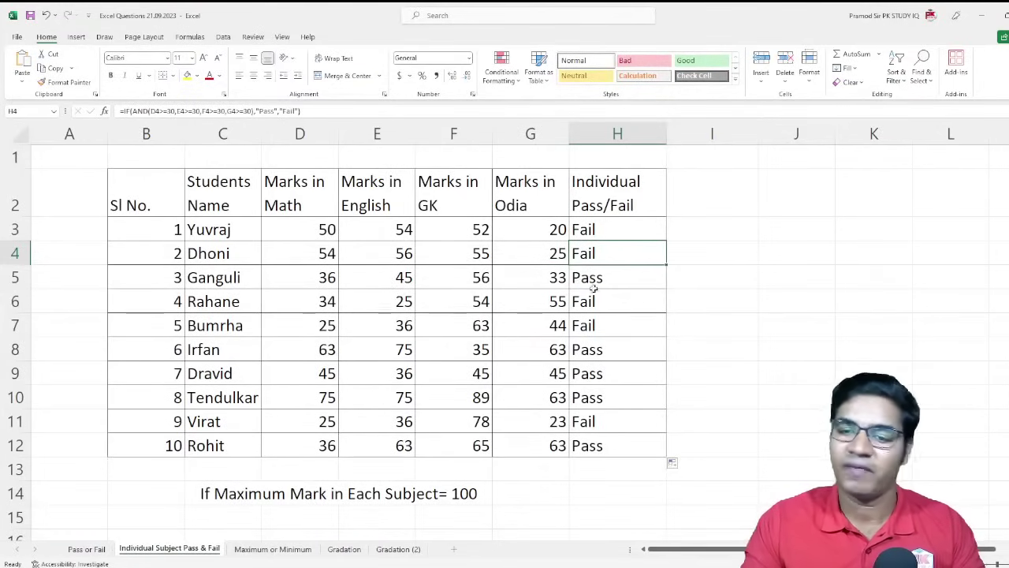
pyautogui.click(393, 300)
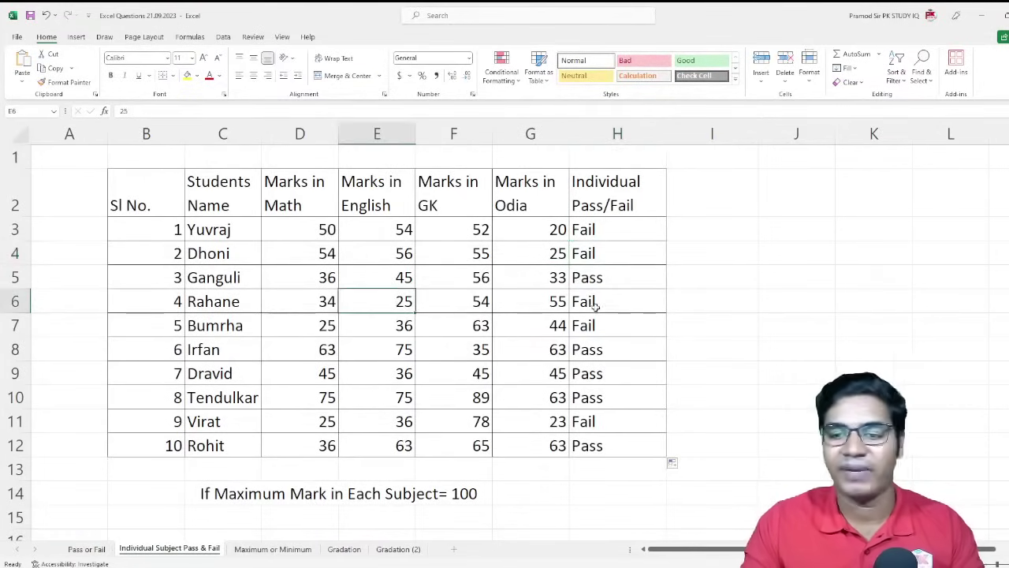
pyautogui.scroll(-1, 473, 291)
pyautogui.click(597, 233)
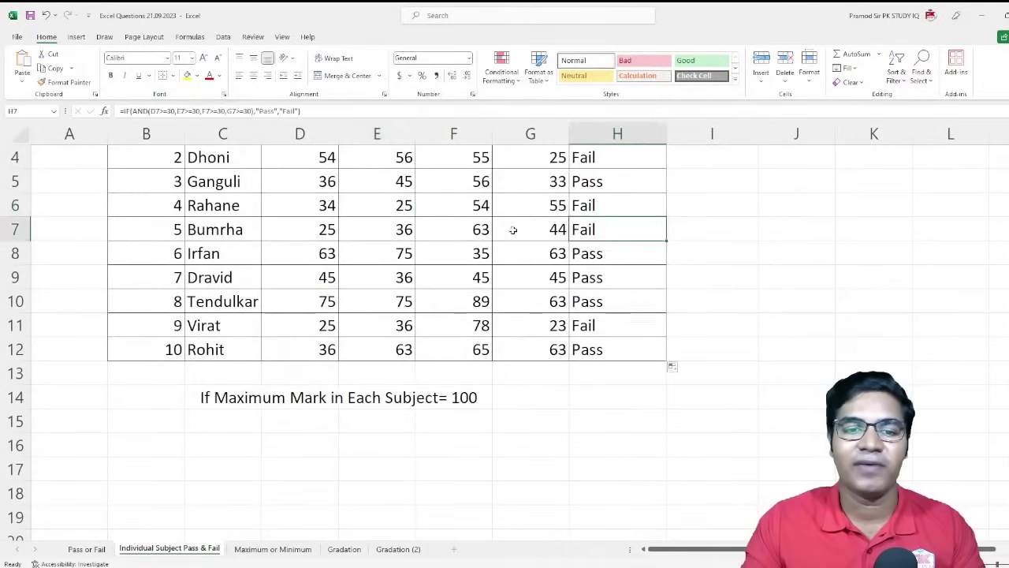
pyautogui.click(315, 232)
pyautogui.click(582, 264)
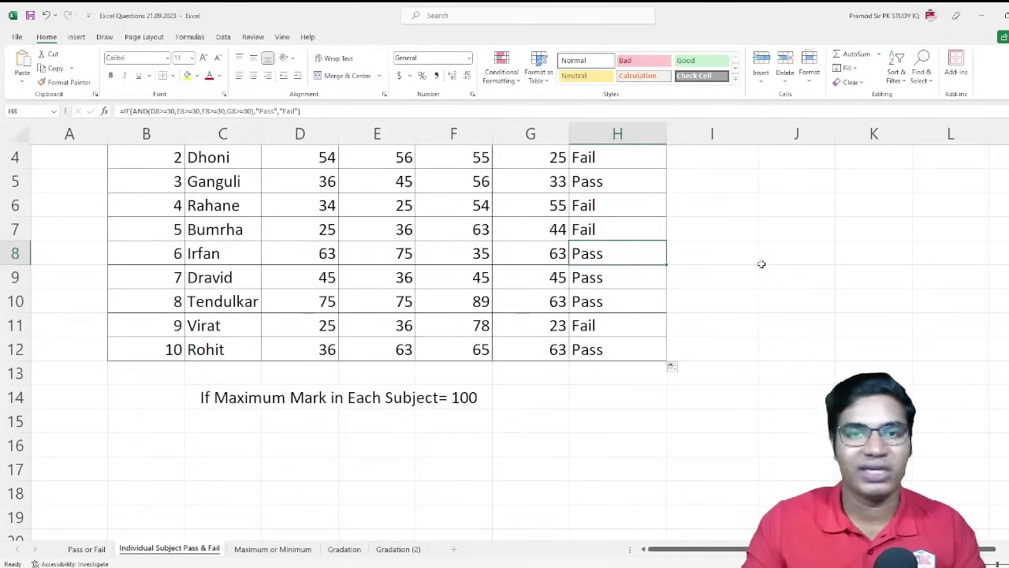
pyautogui.moveTo(355, 283); pyautogui.dragTo(460, 279)
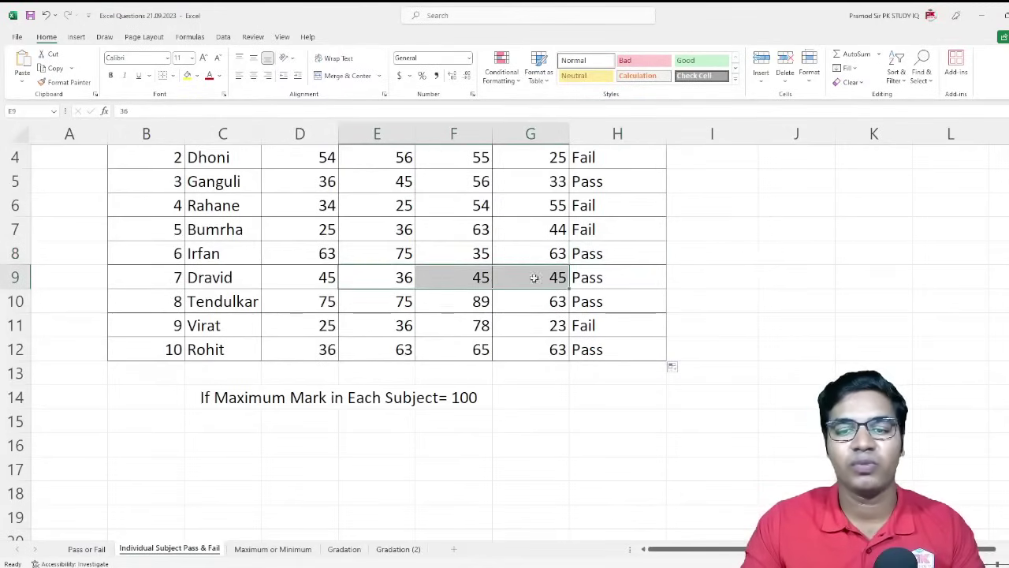
pyautogui.click(588, 281)
pyautogui.moveTo(321, 301); pyautogui.dragTo(536, 298)
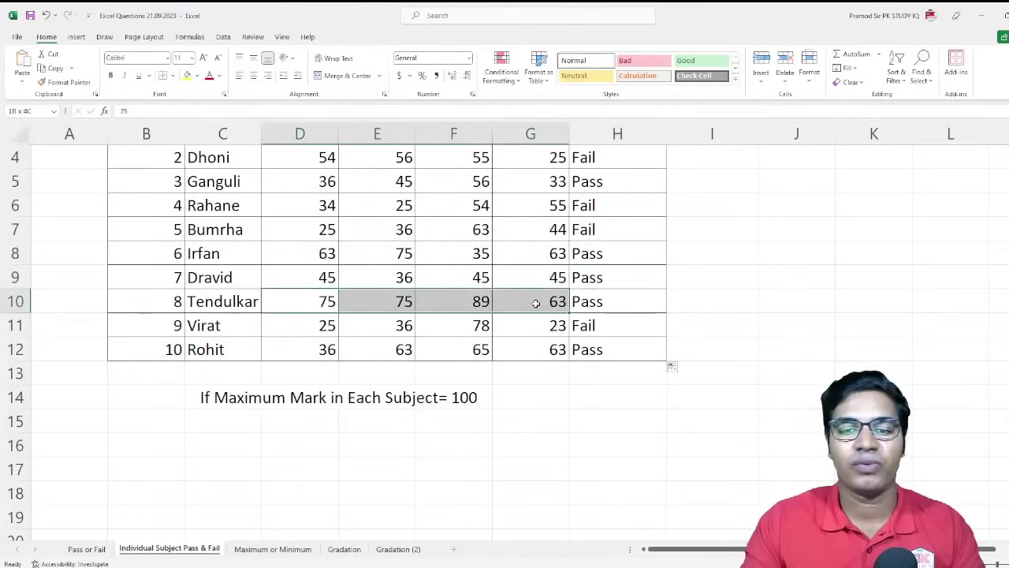
pyautogui.click(534, 321)
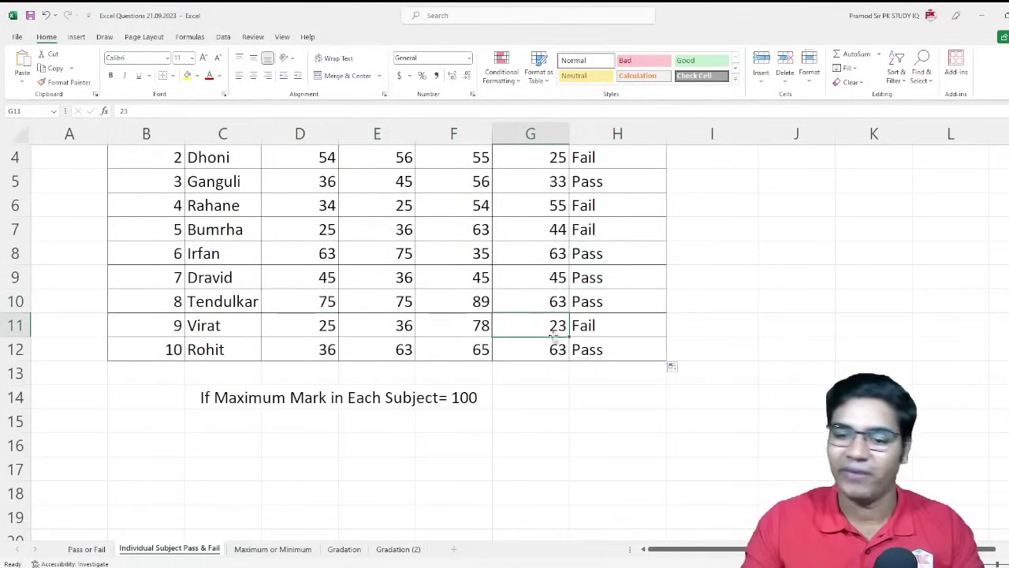
pyautogui.moveTo(601, 353); pyautogui.dragTo(331, 351)
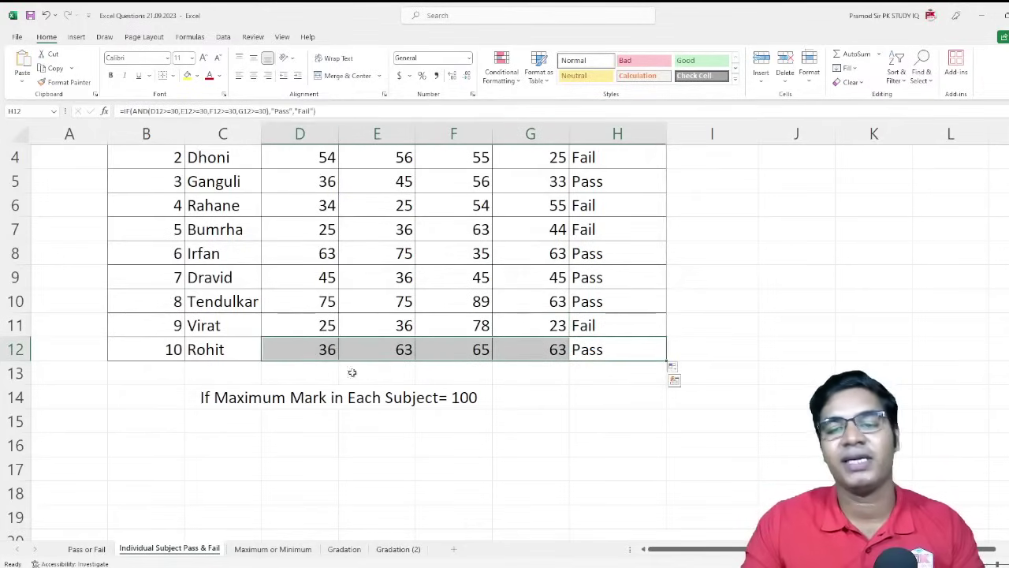
pyautogui.click(608, 419)
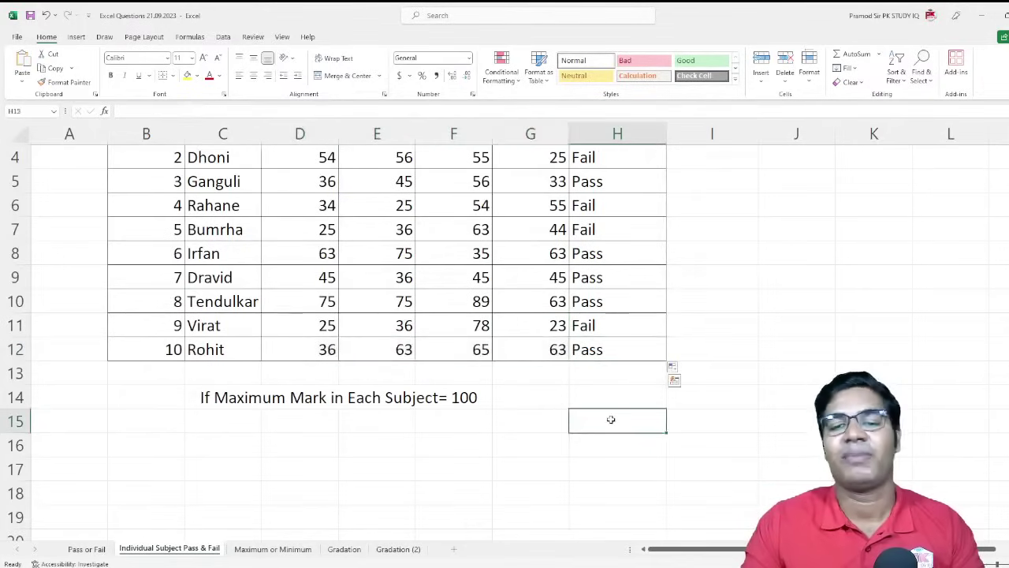
pyautogui.click(552, 324)
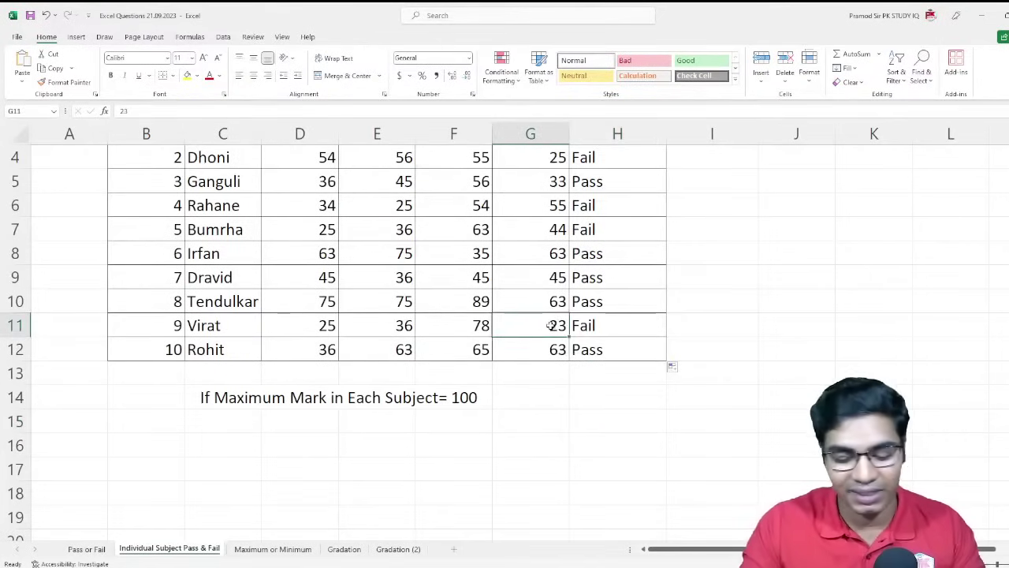
# Step: Change Virat's Odia mark in G11 to 30
pyautogui.write('30')
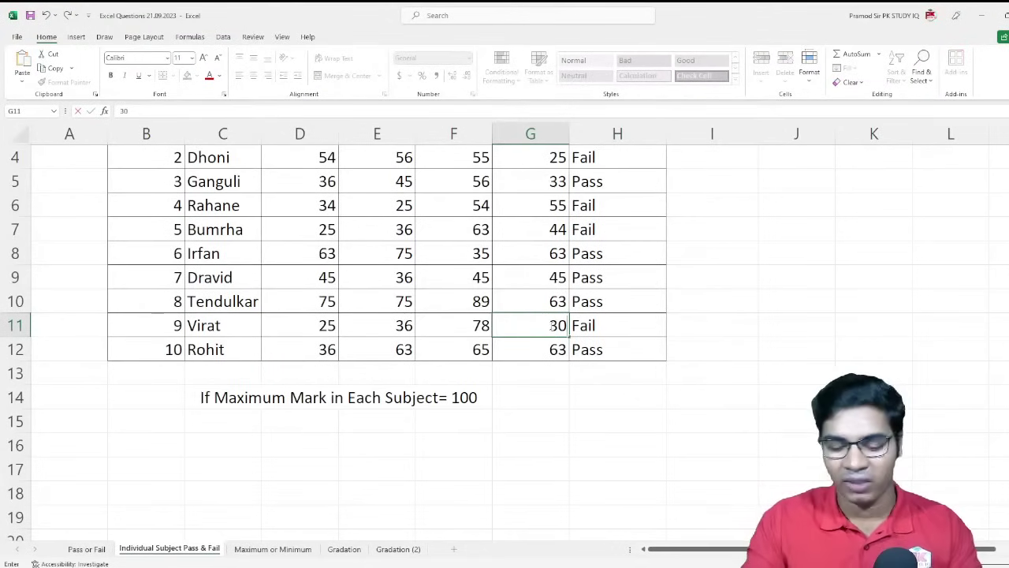
pyautogui.press('Return')
pyautogui.click(550, 326)
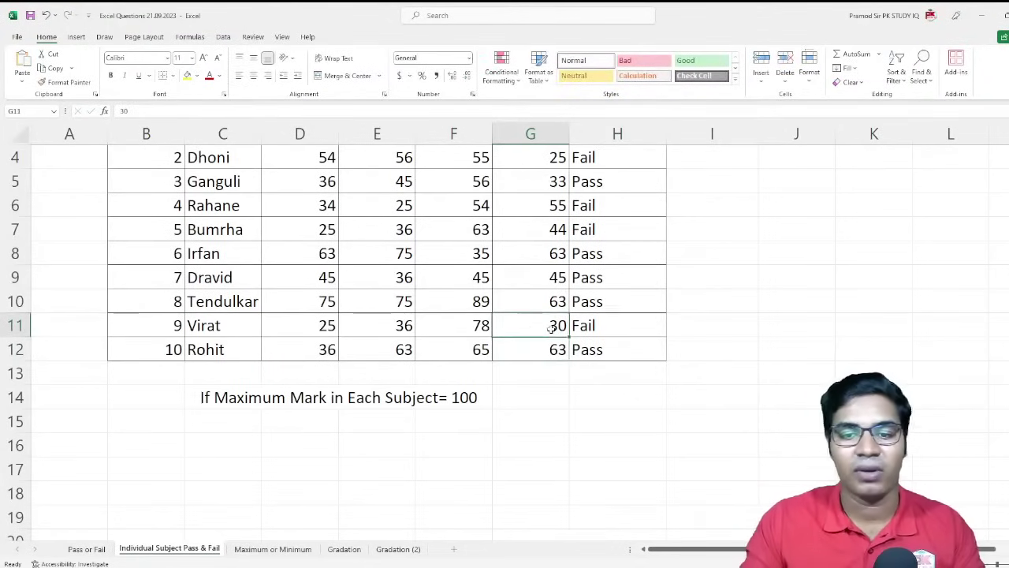
pyautogui.press('Return')
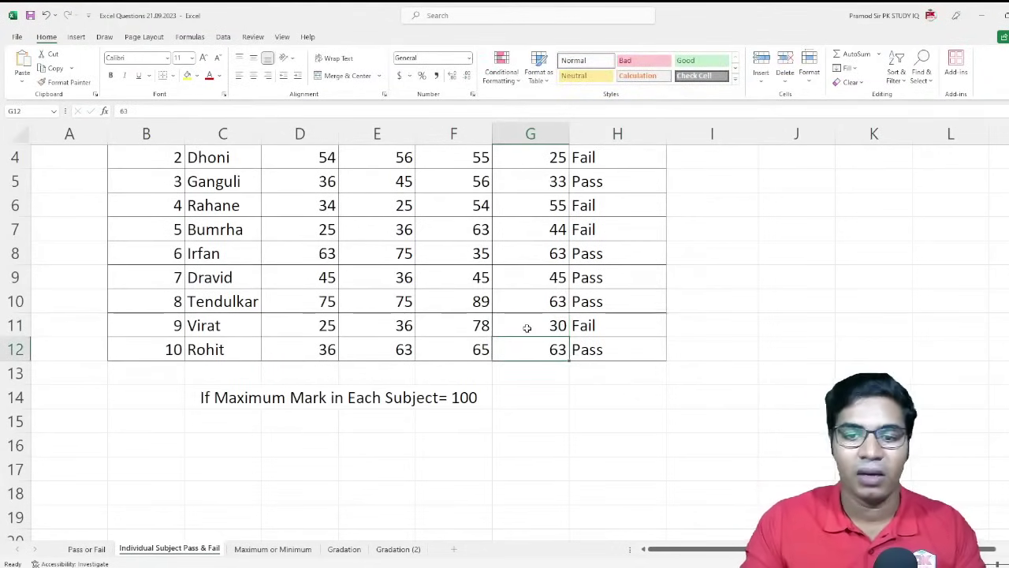
pyautogui.click(557, 332)
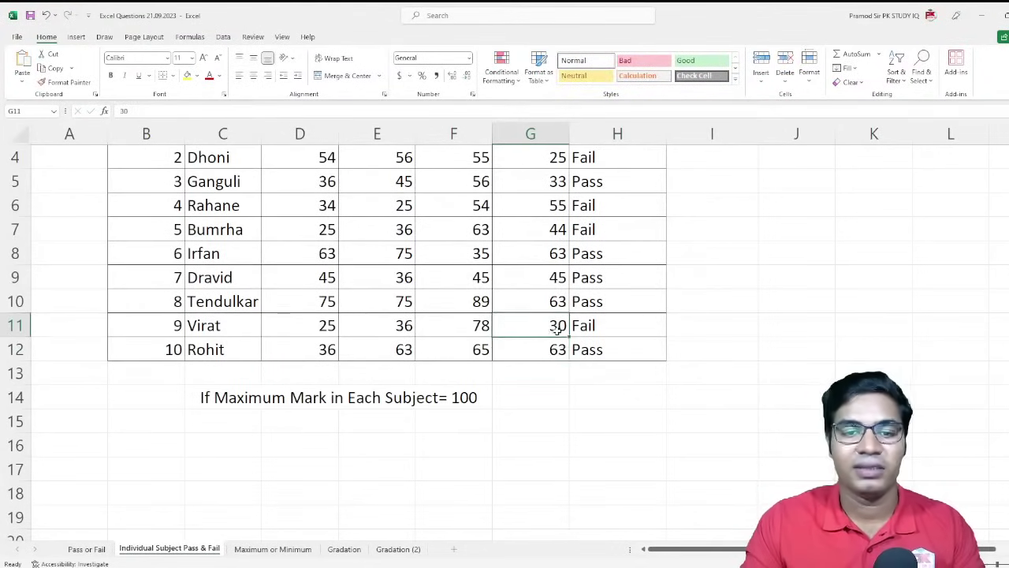
pyautogui.scroll(1, 557, 331)
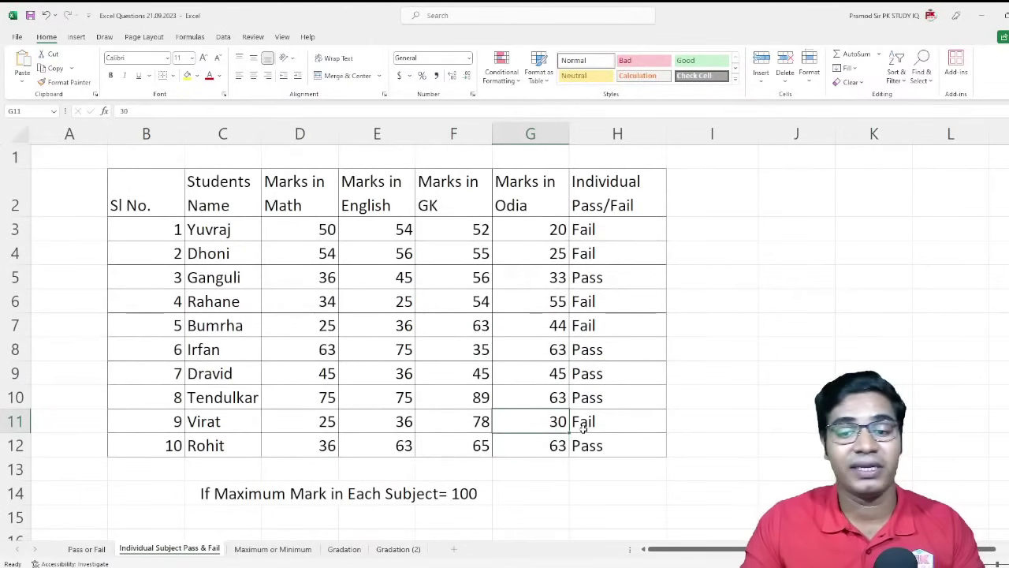
# Step: Inspect H3's IF(AND) formula and Virat's marks to see why H11 still reads Fail
pyautogui.doubleClick(661, 228)
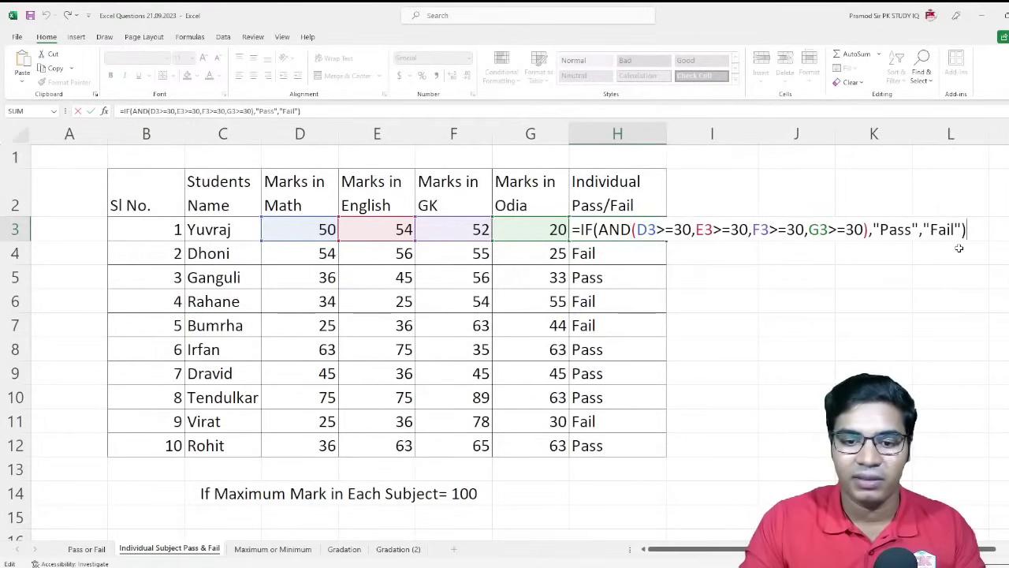
pyautogui.press('Return')
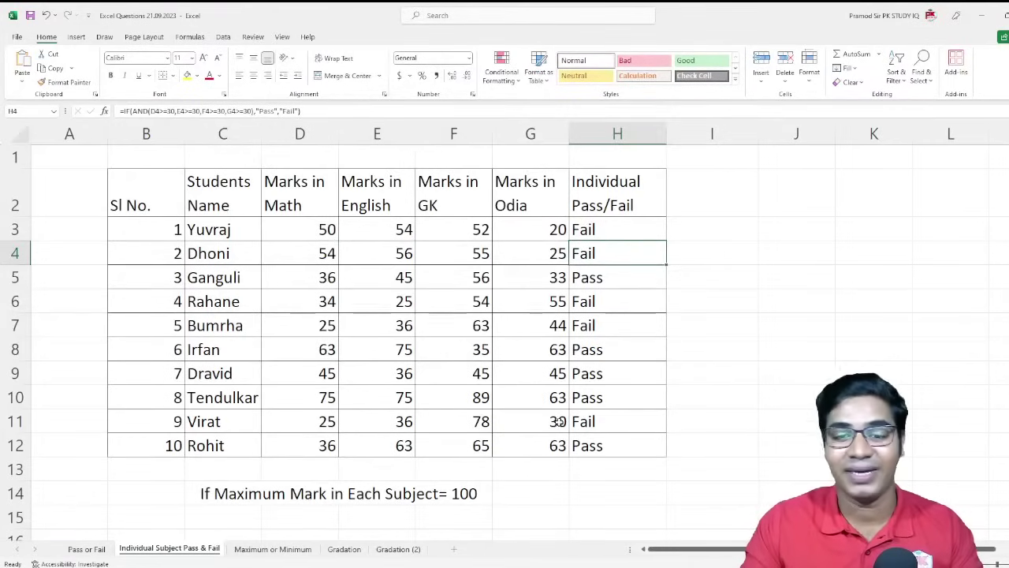
pyautogui.click(558, 422)
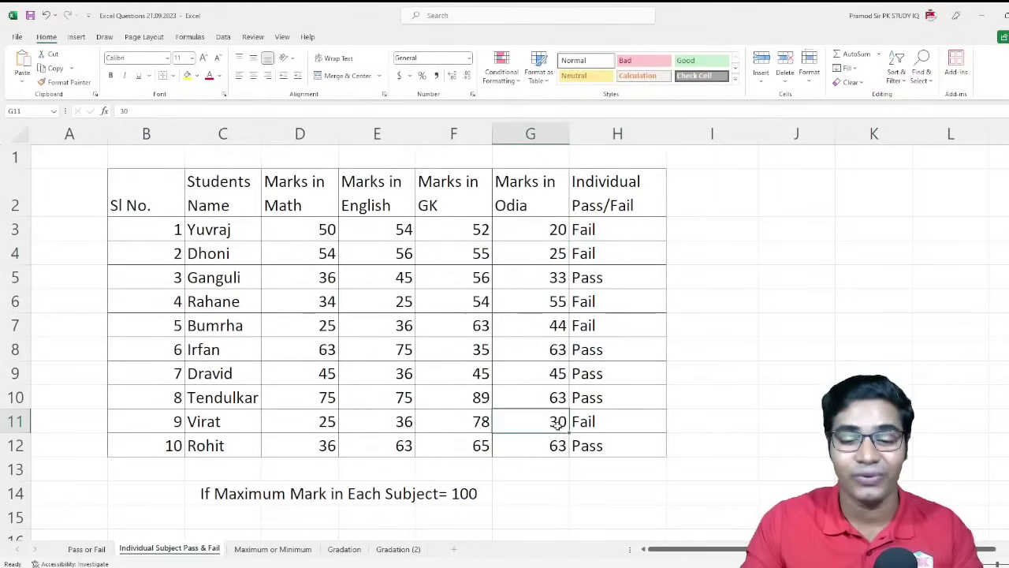
pyautogui.click(318, 423)
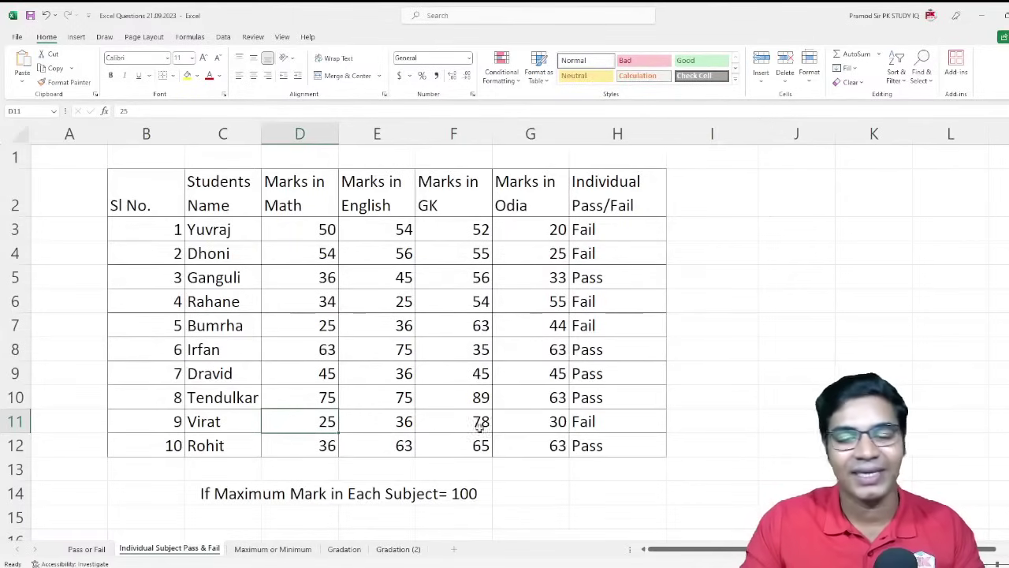
pyautogui.click(584, 428)
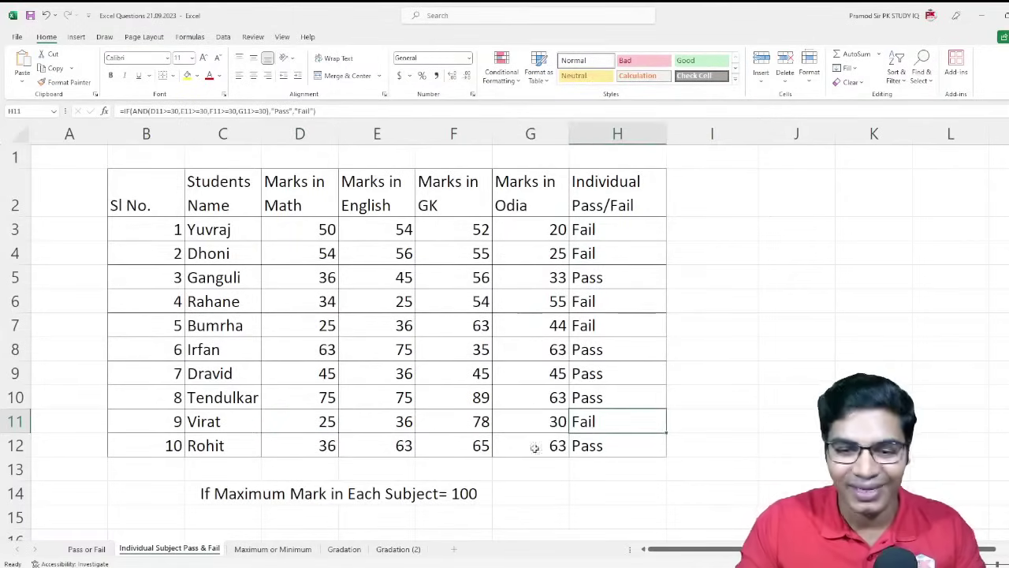
pyautogui.click(550, 428)
pyautogui.click(623, 421)
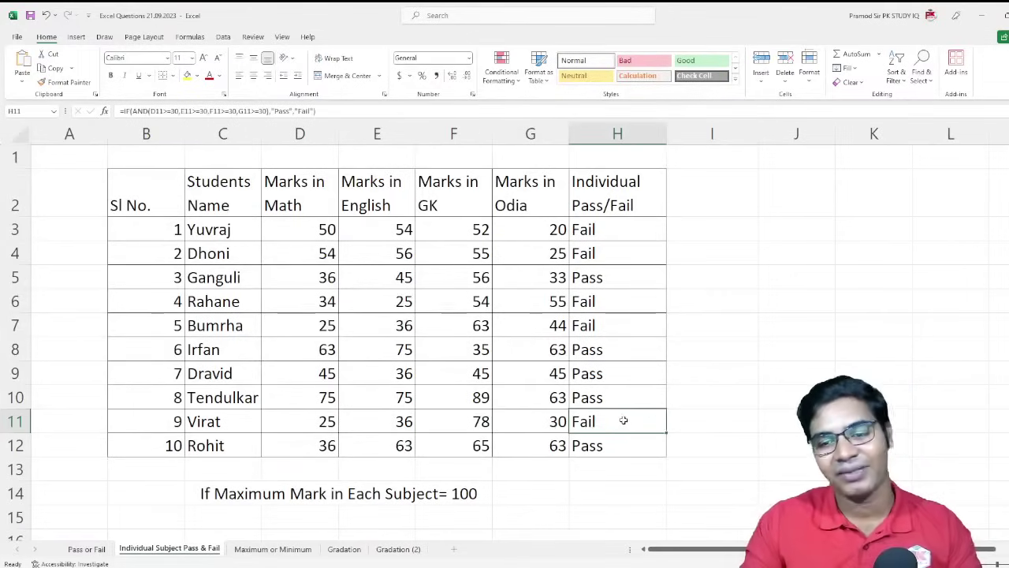
pyautogui.click(314, 420)
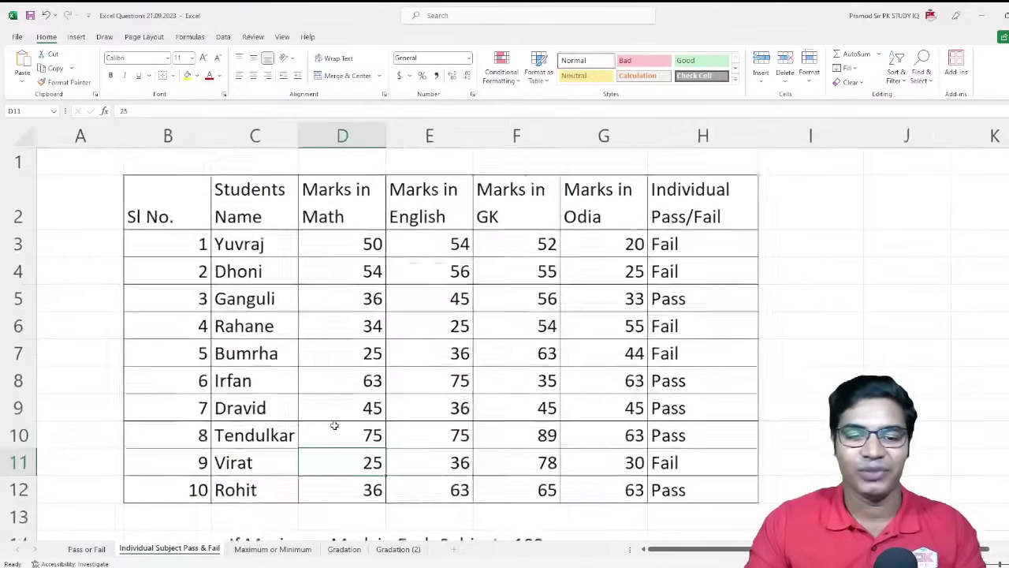
pyautogui.scroll(1, 464, 465)
pyautogui.scroll(-2, 373, 463)
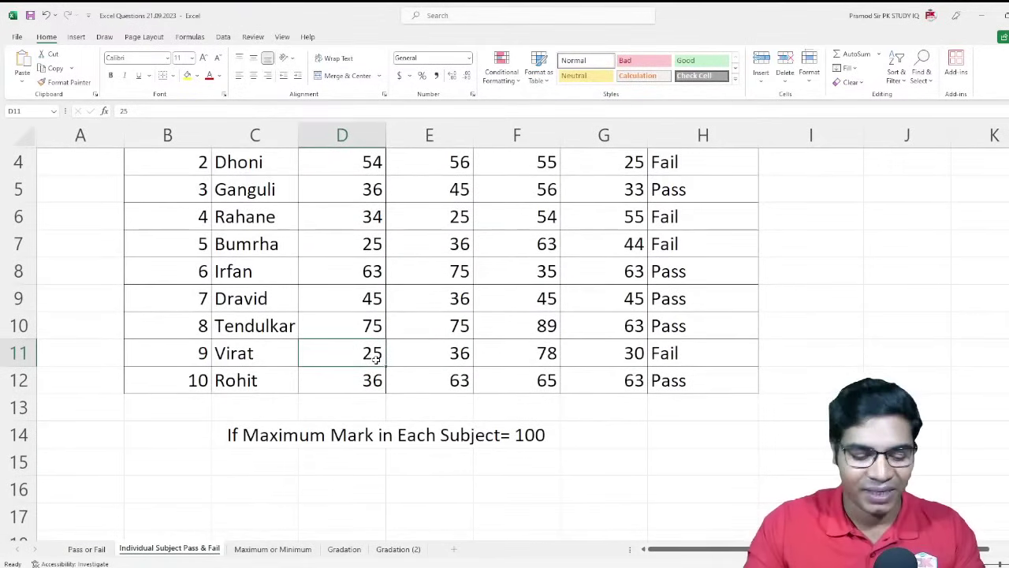
# Step: Set Virat's Math mark in D11 to 30 so H11 reads Pass, then open the Maximum or Minimum sheet
pyautogui.write('30')
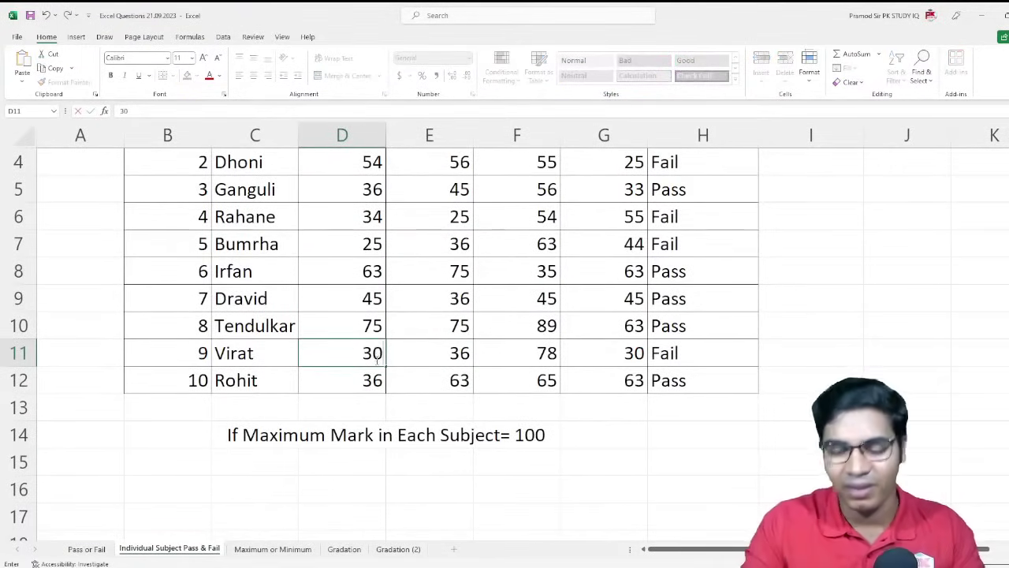
pyautogui.press('Return')
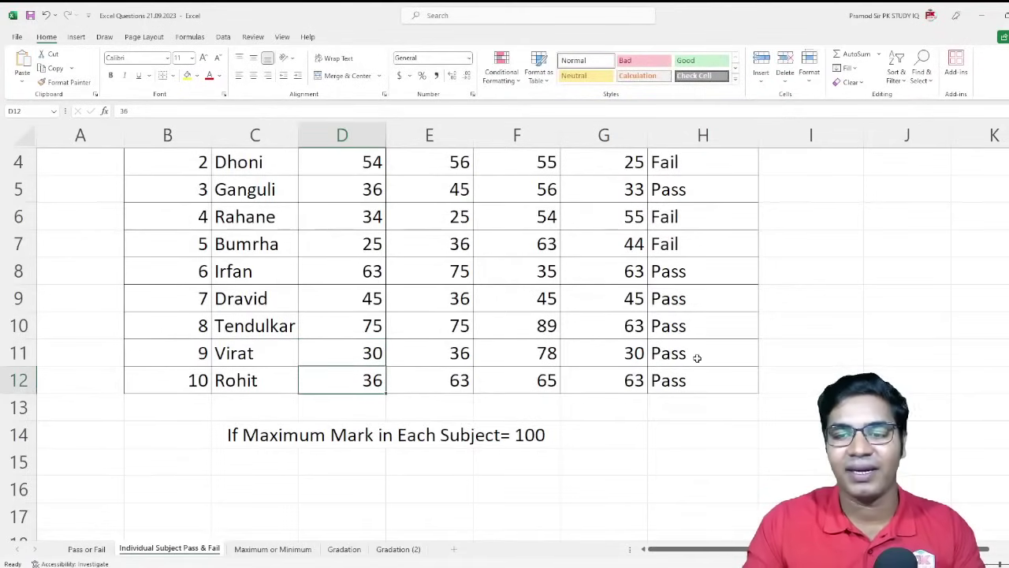
pyautogui.click(623, 361)
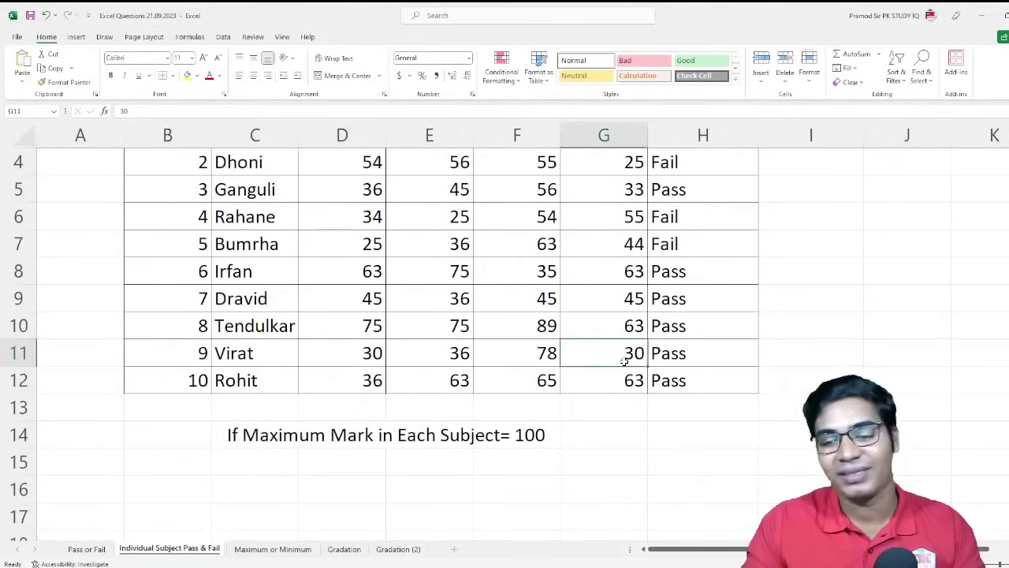
pyautogui.click(697, 361)
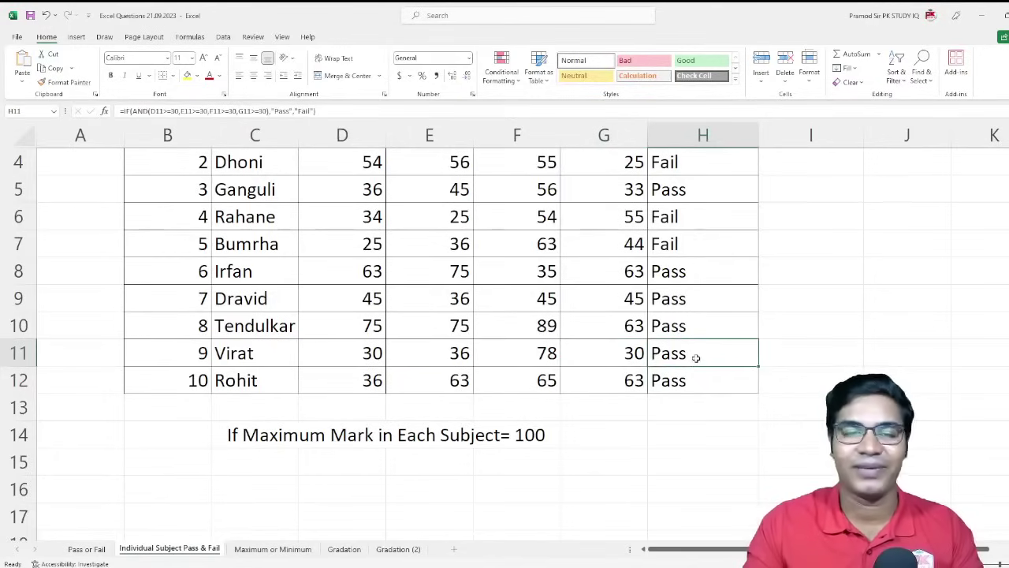
pyautogui.click(367, 356)
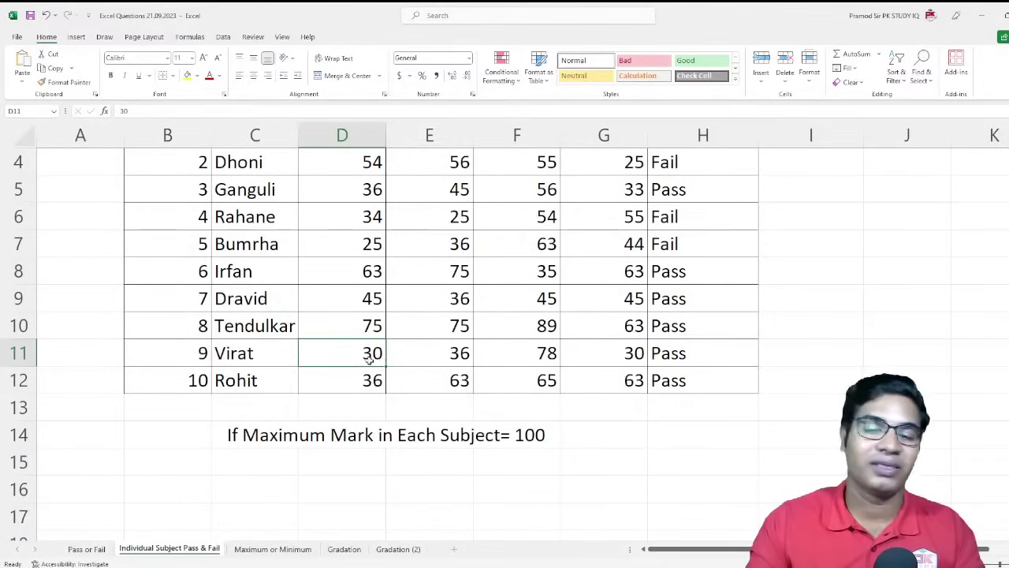
pyautogui.click(745, 361)
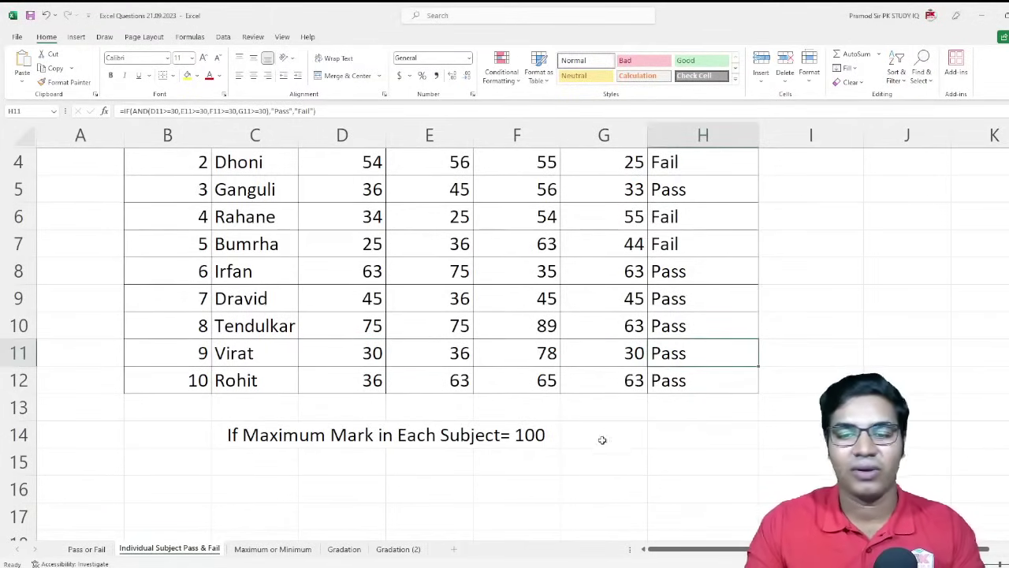
pyautogui.click(271, 550)
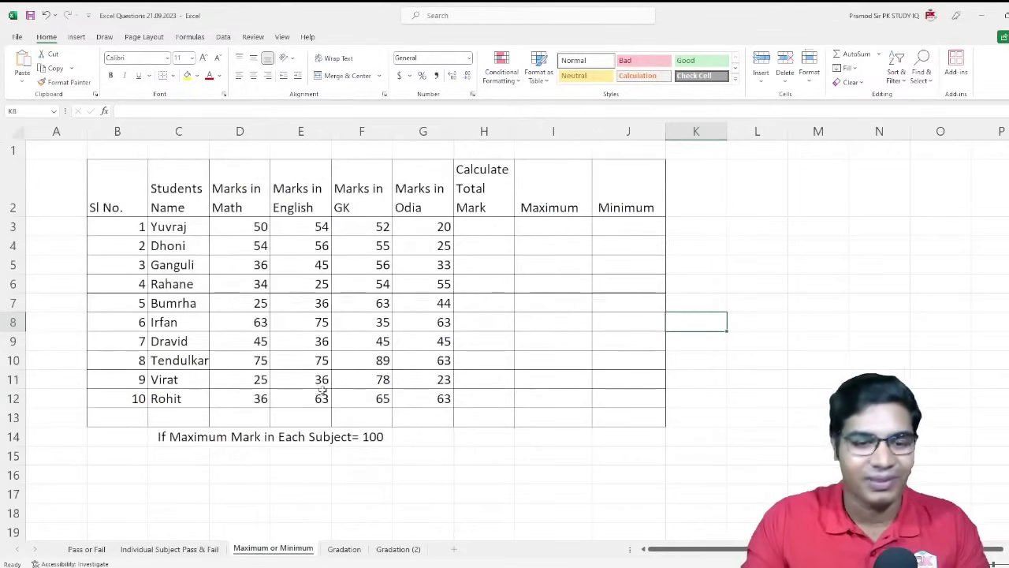
# Step: Review row 3's Total, Maximum and Minimum cells and select I3 for Yuvraj's maximum
pyautogui.click(475, 227)
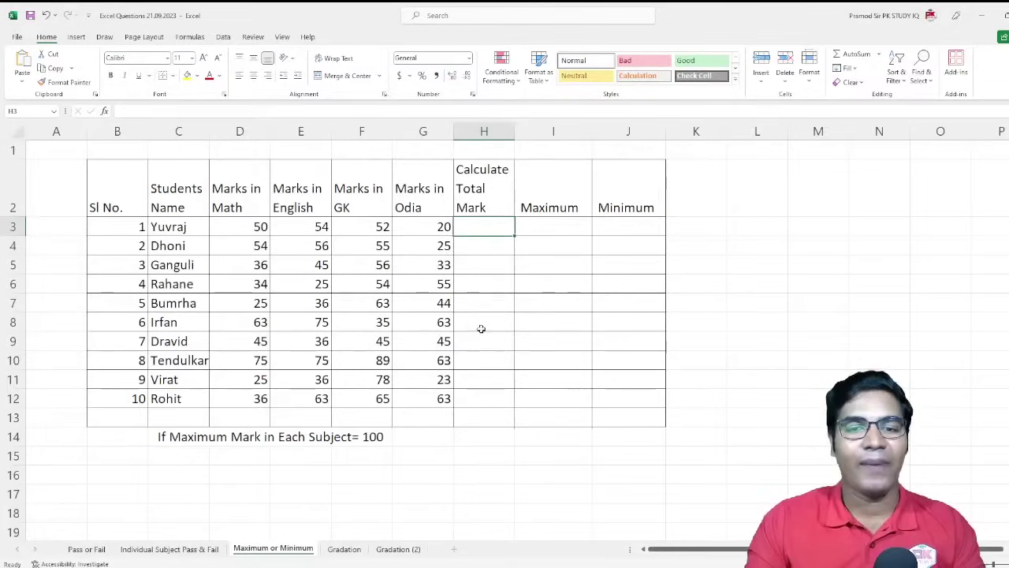
pyautogui.click(542, 229)
pyautogui.click(621, 242)
pyautogui.click(579, 233)
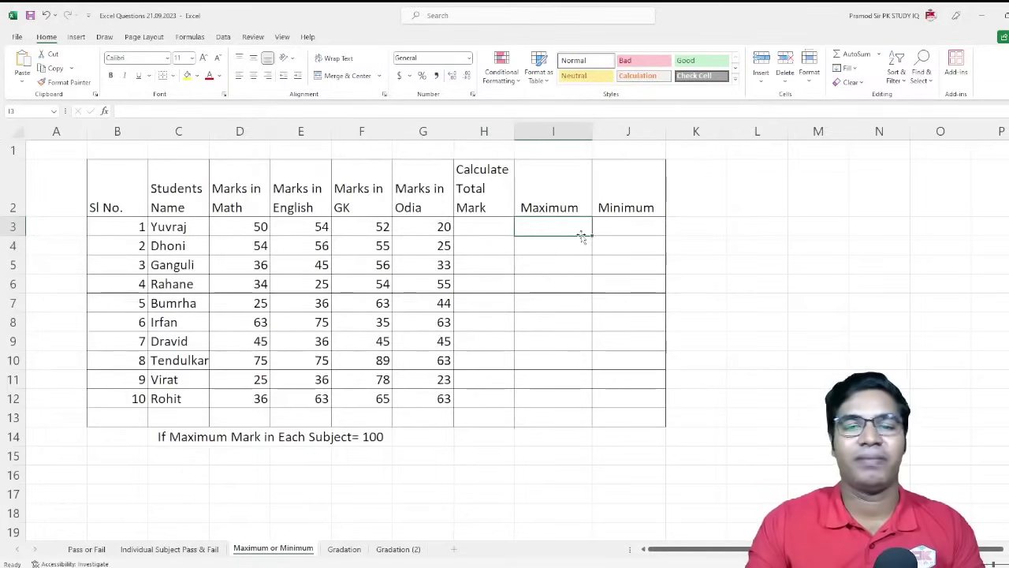
pyautogui.click(615, 231)
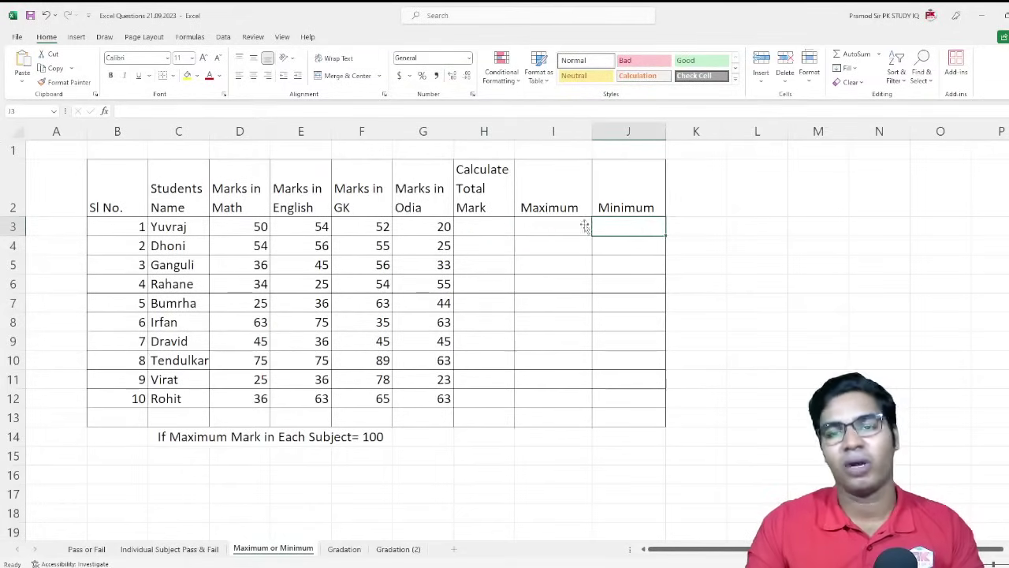
pyautogui.click(496, 225)
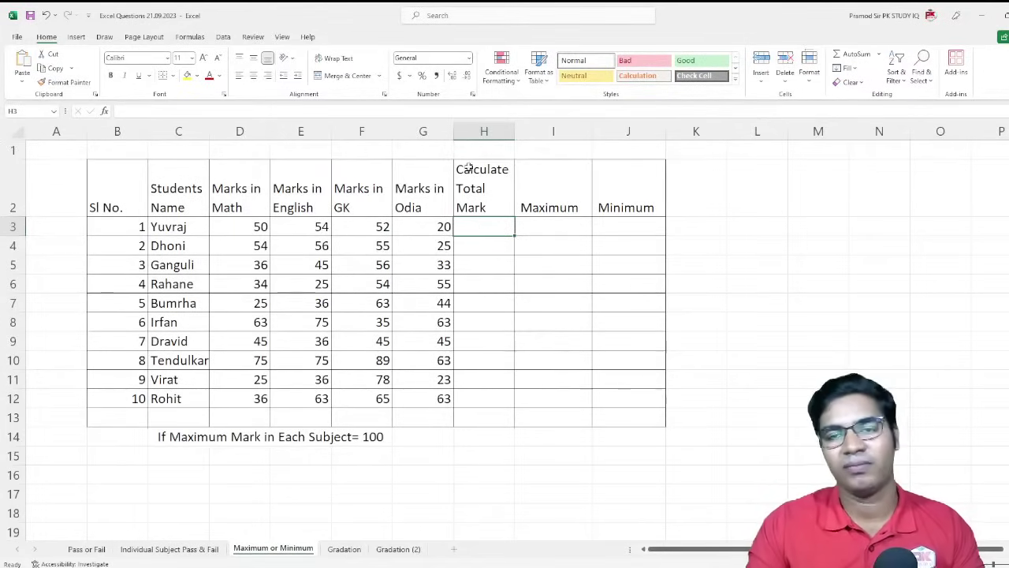
pyautogui.click(559, 231)
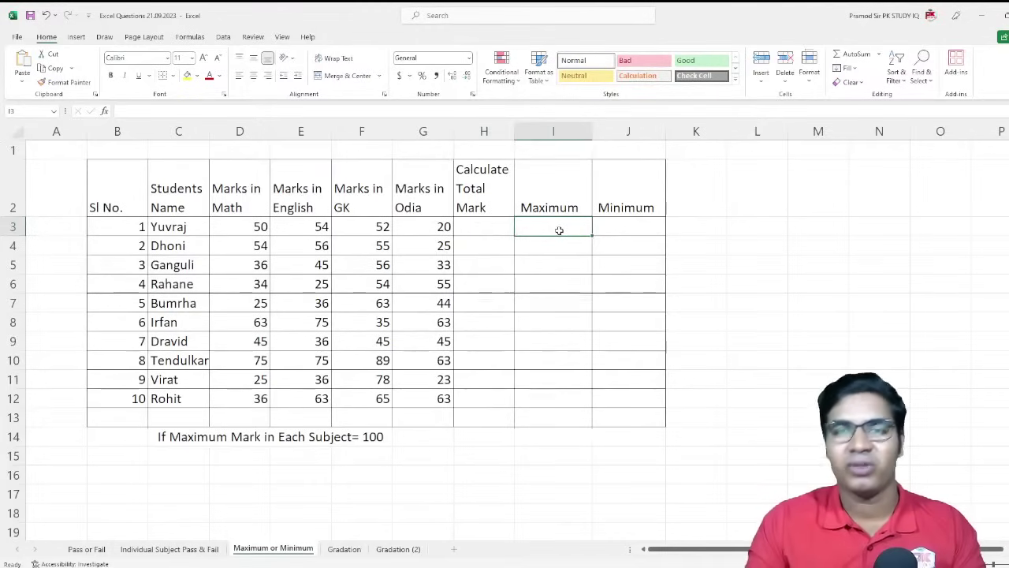
# Step: Enter =MAX(D3:G3) in I3 and fill it down to I13, giving maxima 54 through 65
pyautogui.write('=')
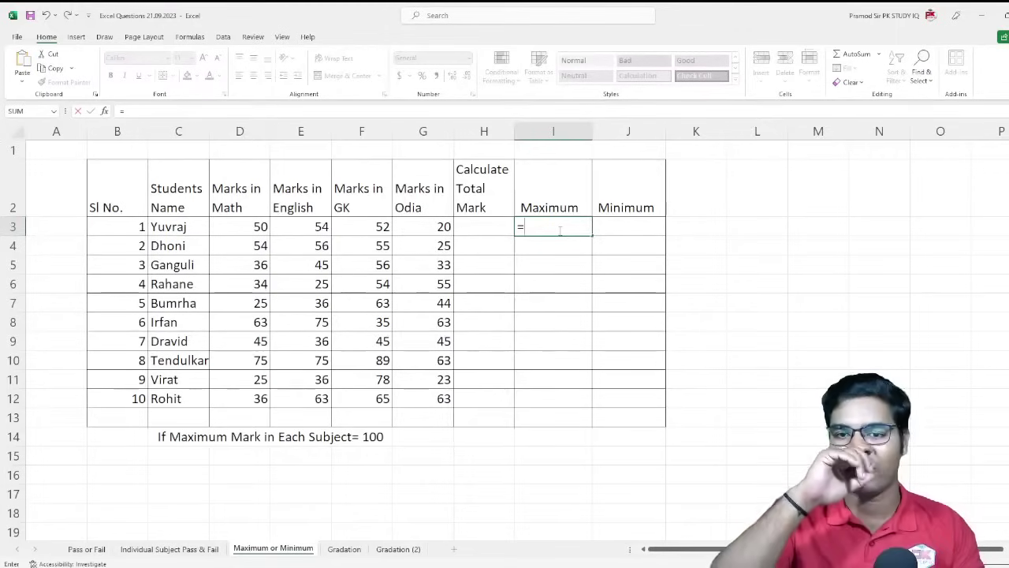
pyautogui.write('max')
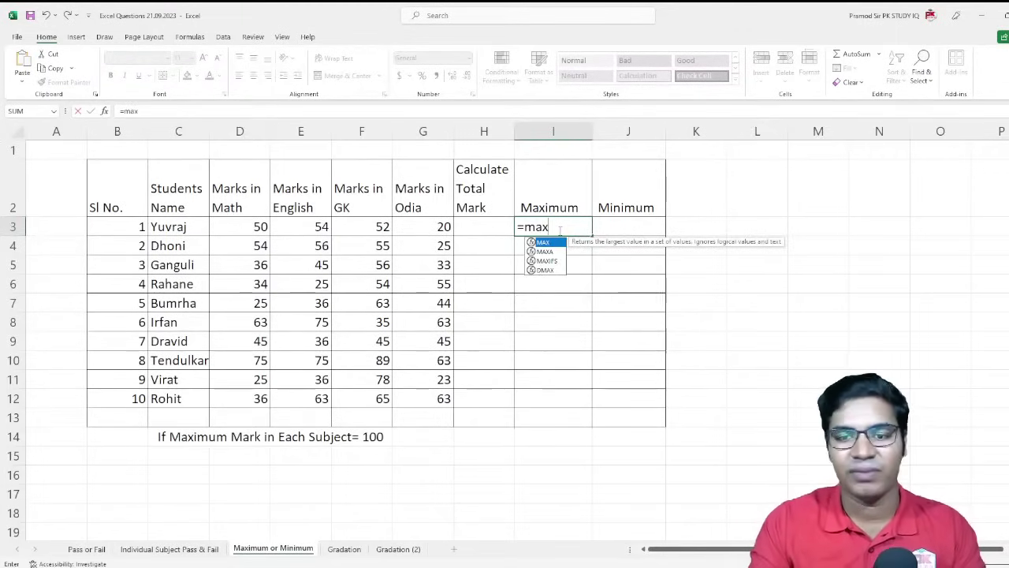
pyautogui.write('(')
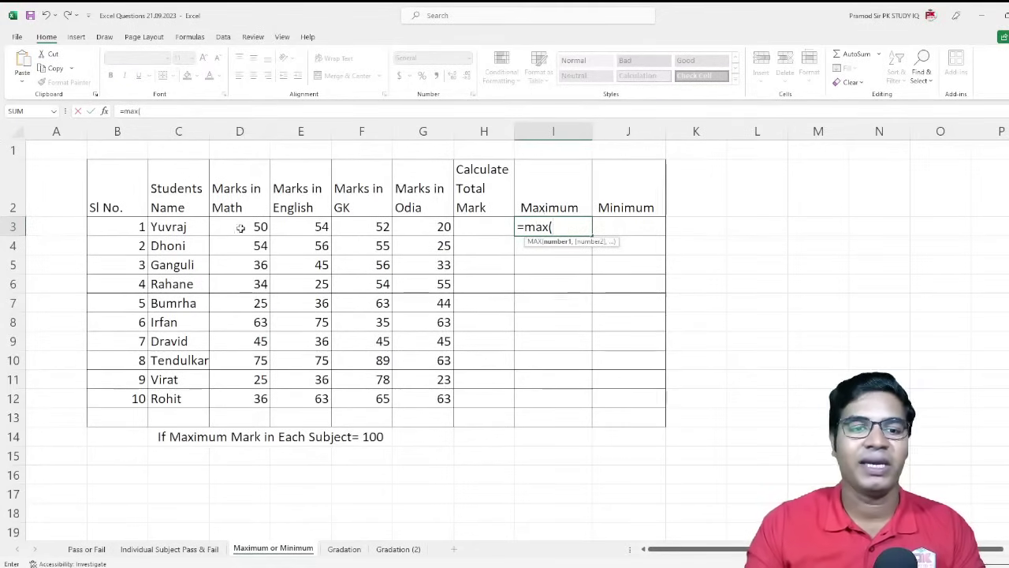
pyautogui.moveTo(240, 228); pyautogui.dragTo(418, 227)
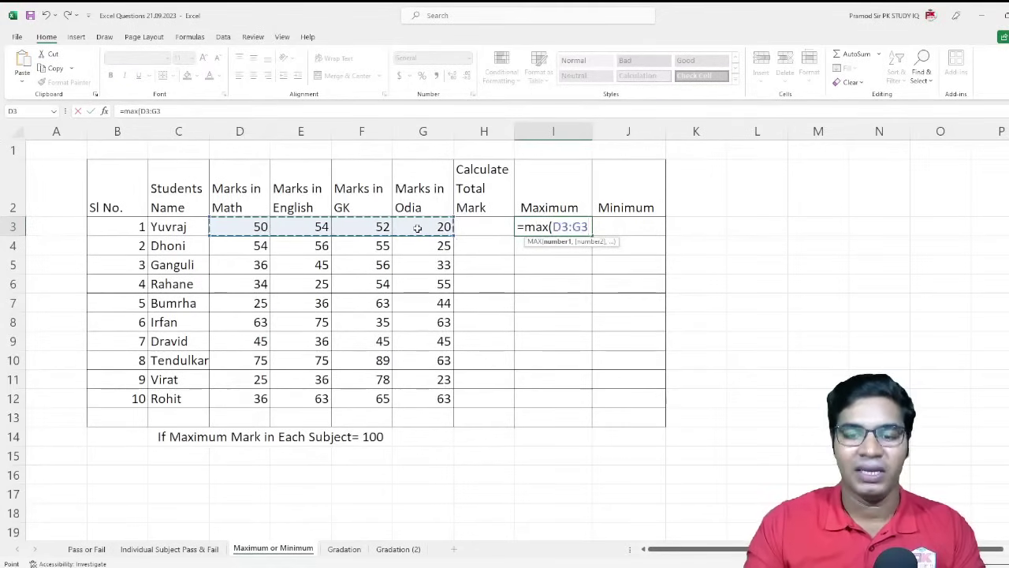
pyautogui.write(')')
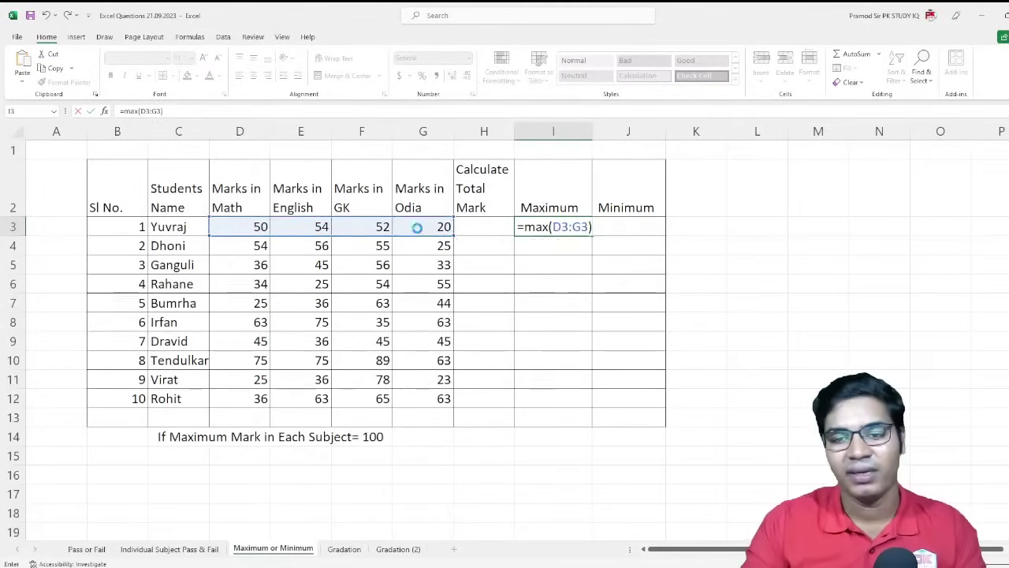
pyautogui.press('Return')
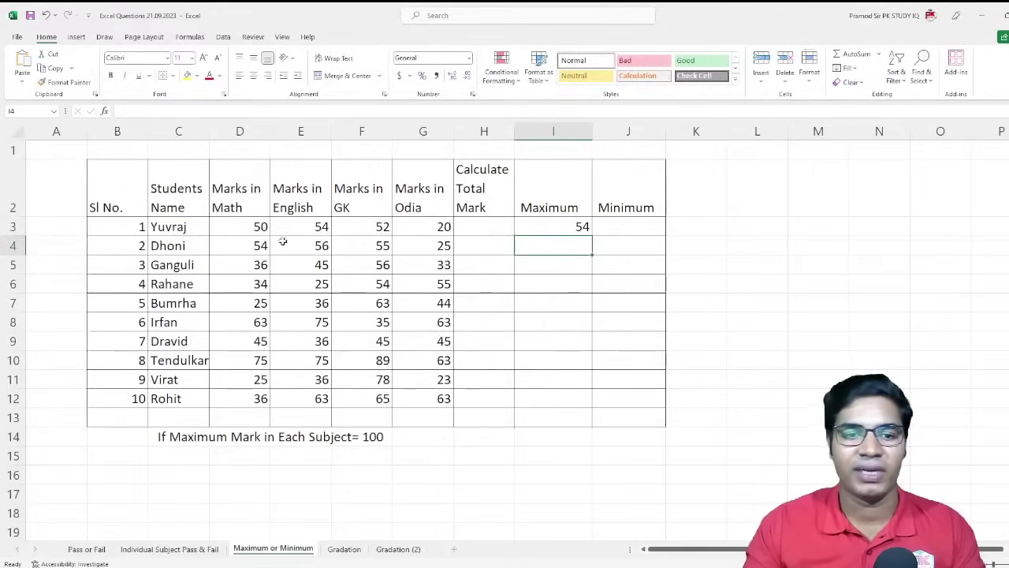
pyautogui.click(580, 229)
pyautogui.moveTo(591, 236); pyautogui.dragTo(580, 420)
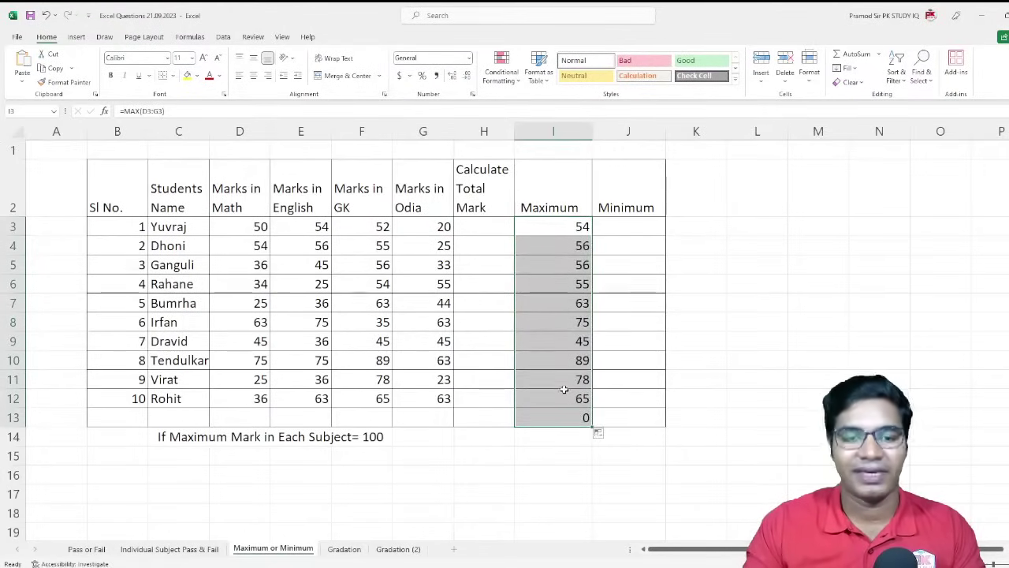
pyautogui.click(634, 229)
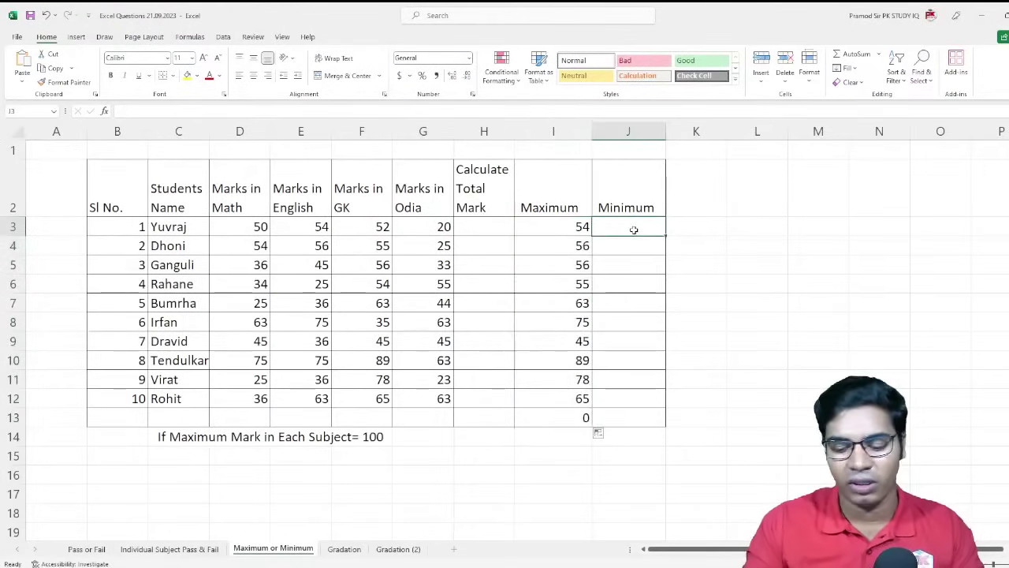
# Step: Enter =MIN(D3:G3) in J3 and fill it down to J12 for all ten students
pyautogui.write('=mi')
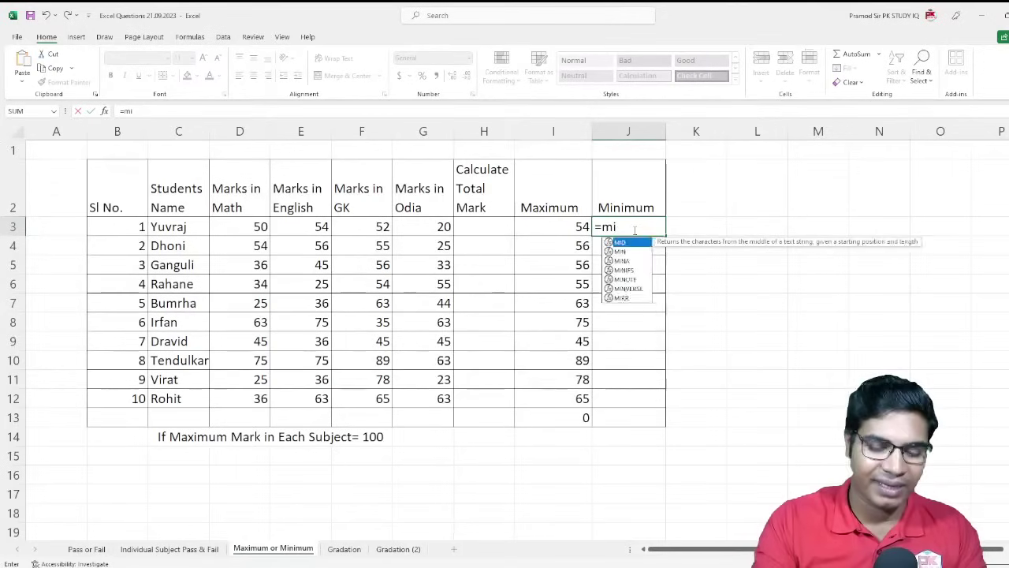
pyautogui.write('n(')
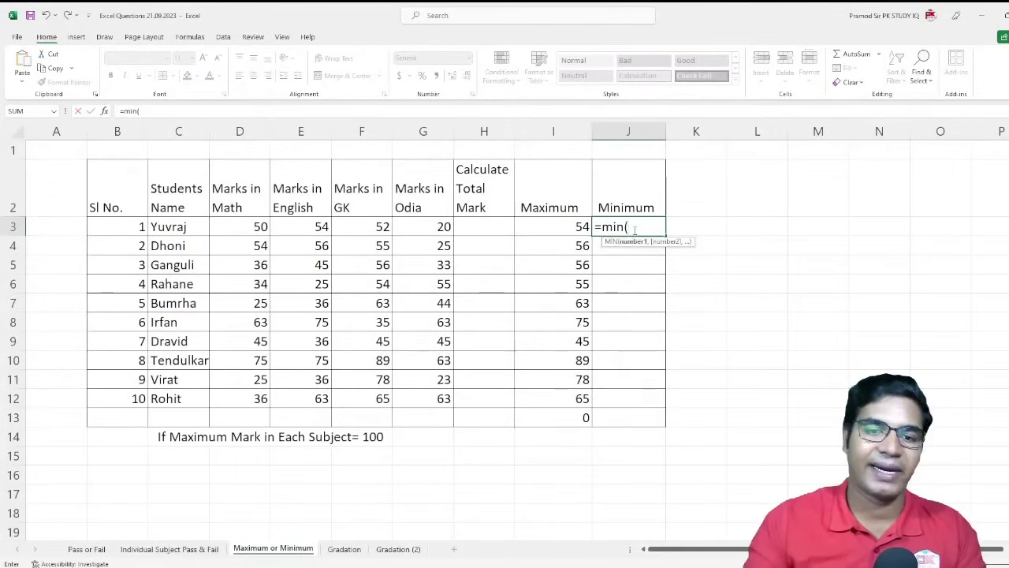
pyautogui.moveTo(248, 229); pyautogui.dragTo(441, 228)
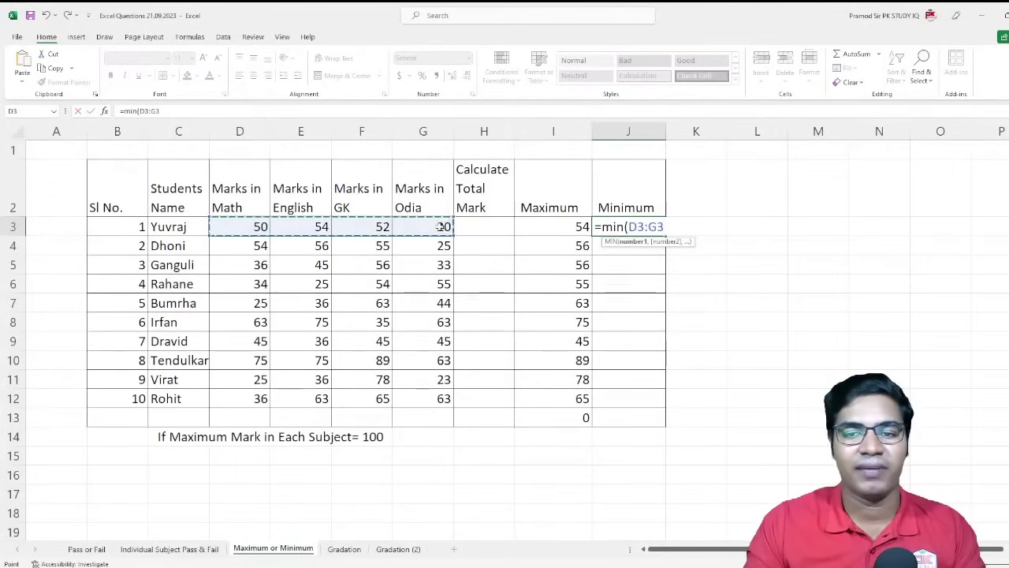
pyautogui.write(')')
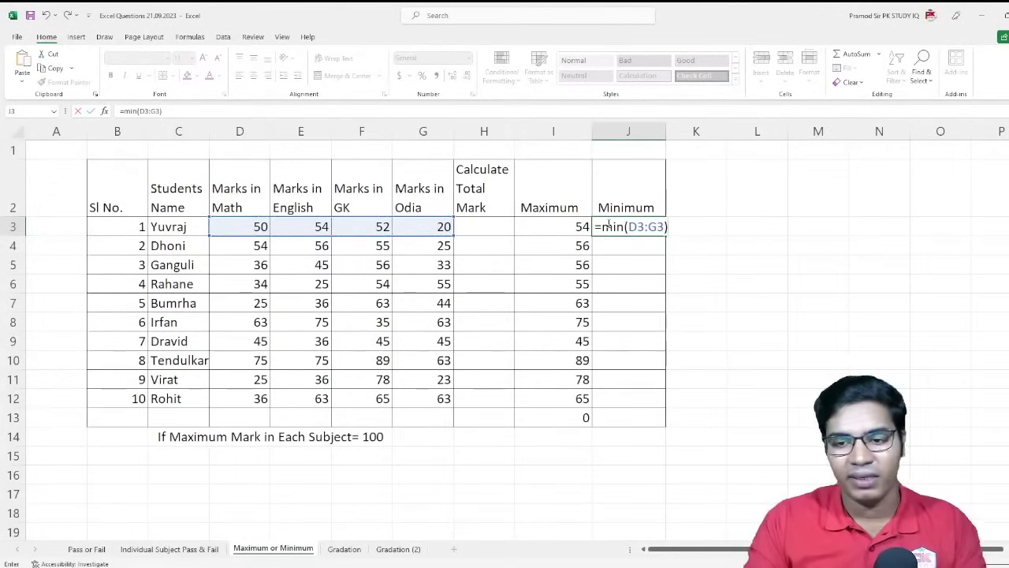
pyautogui.press('Return')
pyautogui.click(611, 225)
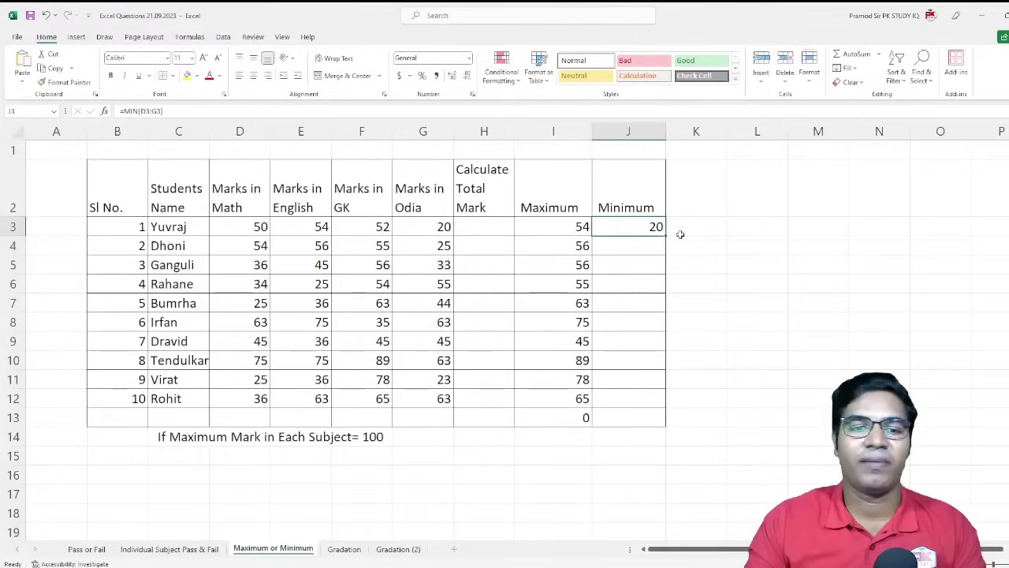
pyautogui.moveTo(666, 236); pyautogui.dragTo(653, 407)
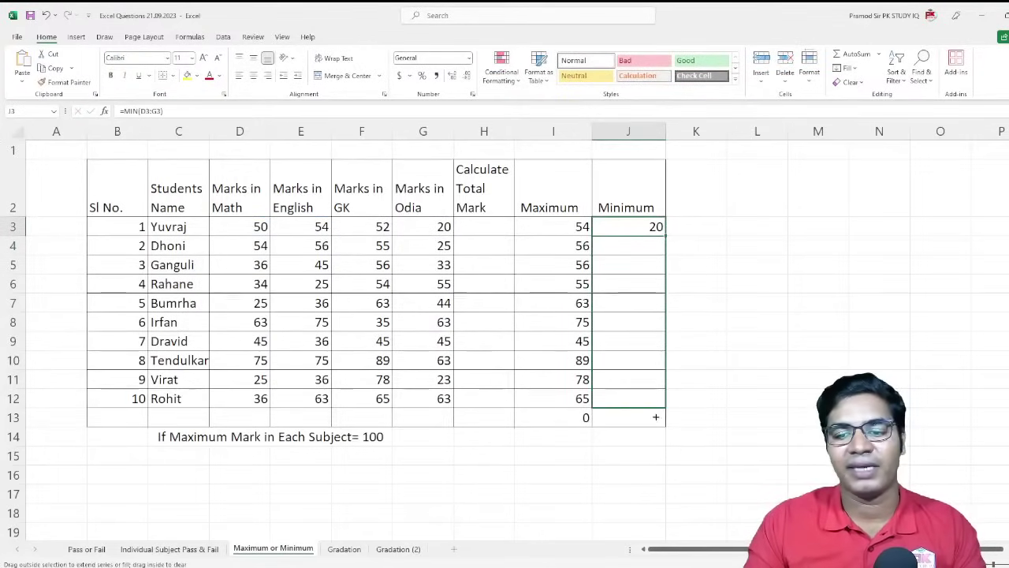
pyautogui.click(733, 356)
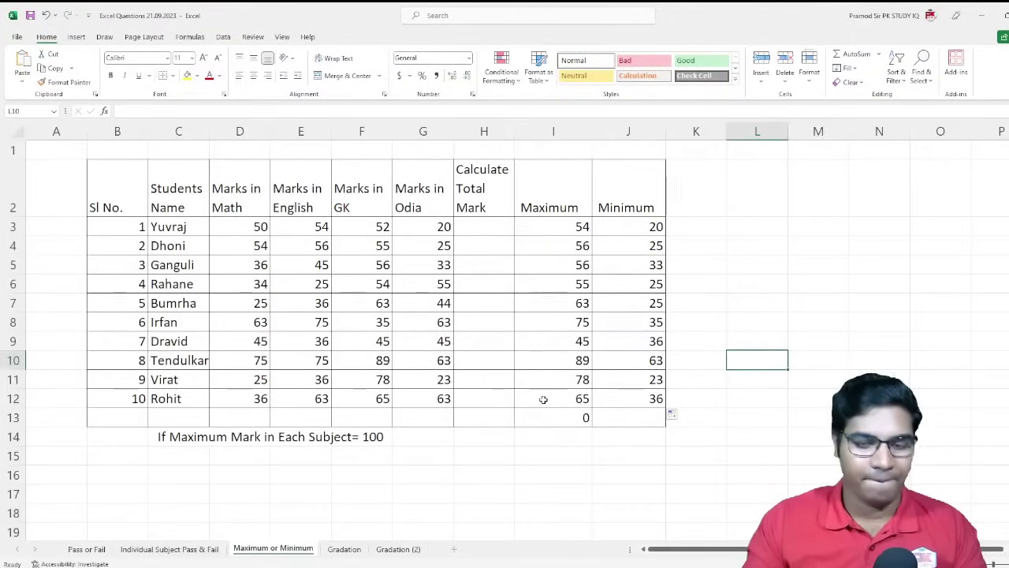
# Step: Check Gradation (2), then return to the Gradation sheet and select cell I3
pyautogui.click(345, 549)
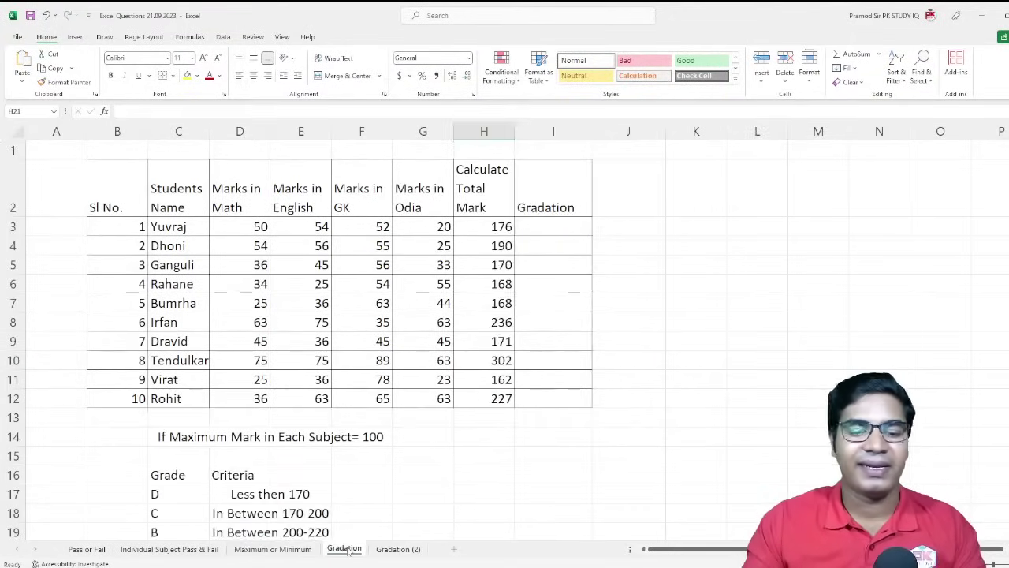
pyautogui.click(398, 549)
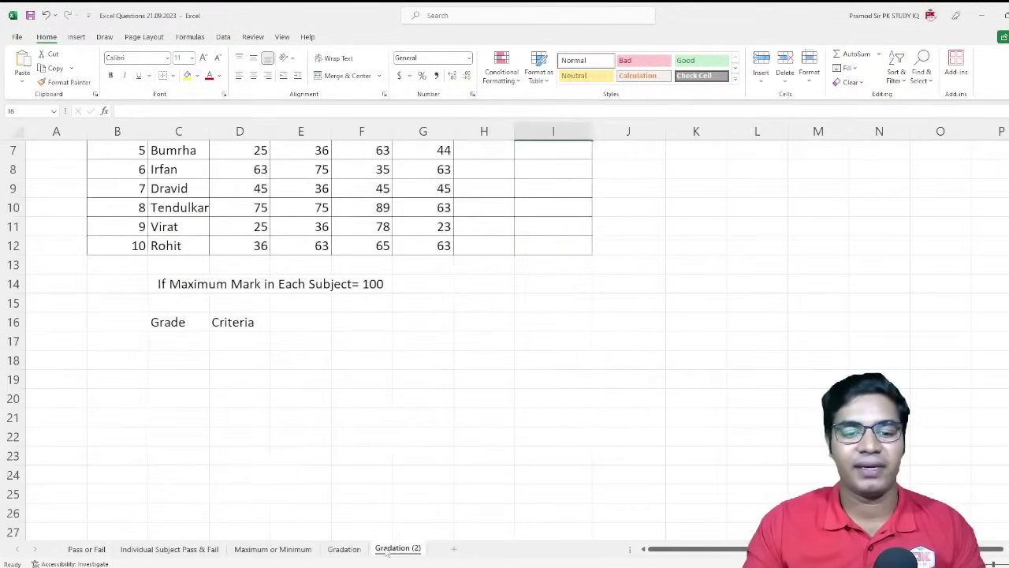
pyautogui.scroll(2, 605, 274)
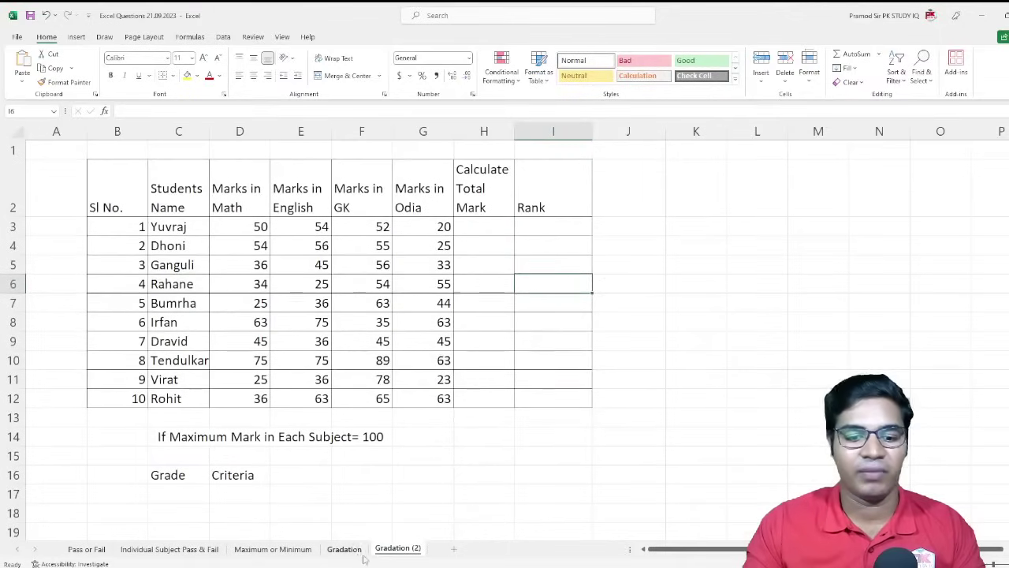
pyautogui.click(347, 549)
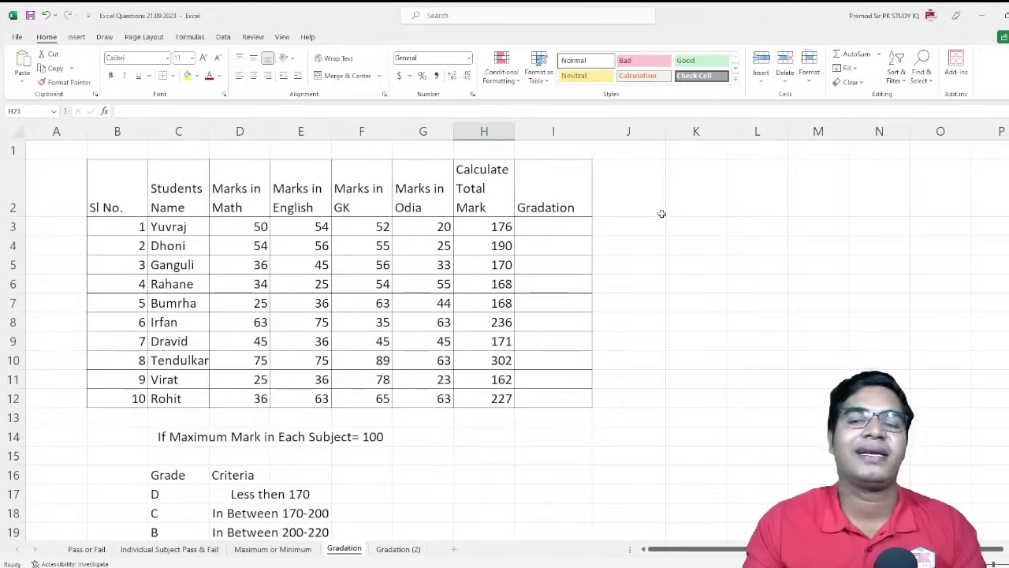
pyautogui.click(559, 225)
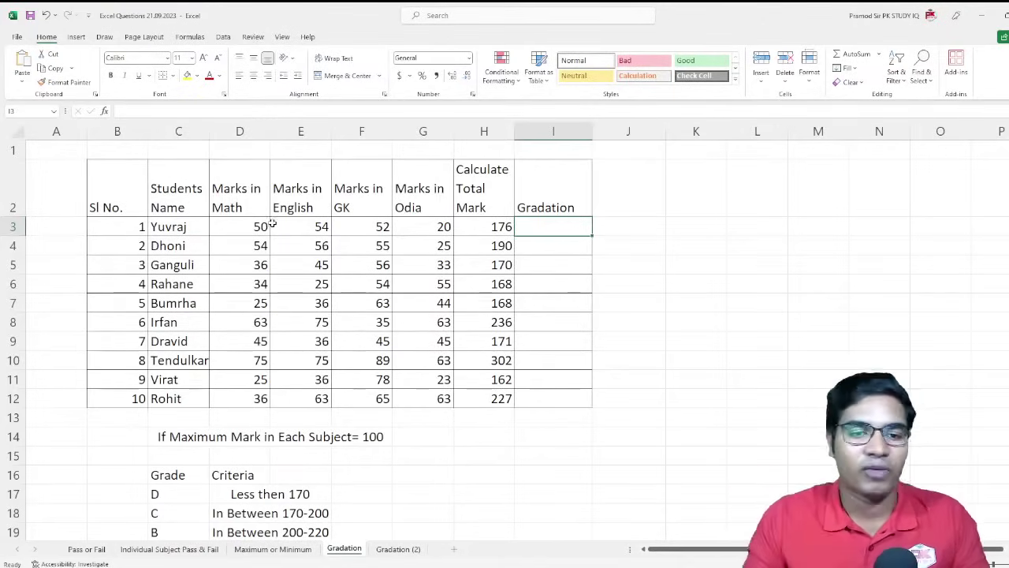
pyautogui.moveTo(272, 224); pyautogui.dragTo(433, 386)
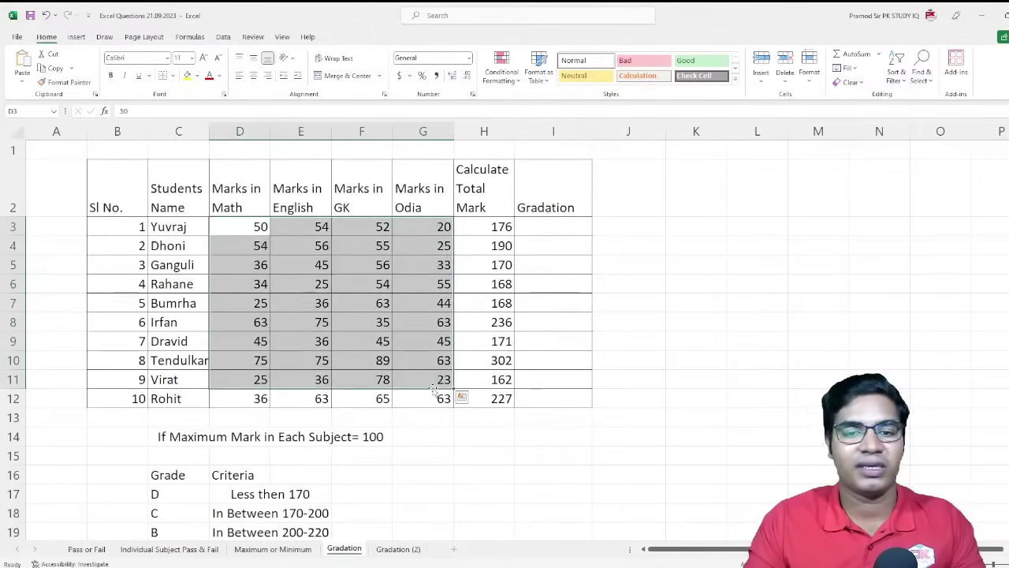
pyautogui.moveTo(481, 227); pyautogui.dragTo(505, 399)
pyautogui.click(446, 438)
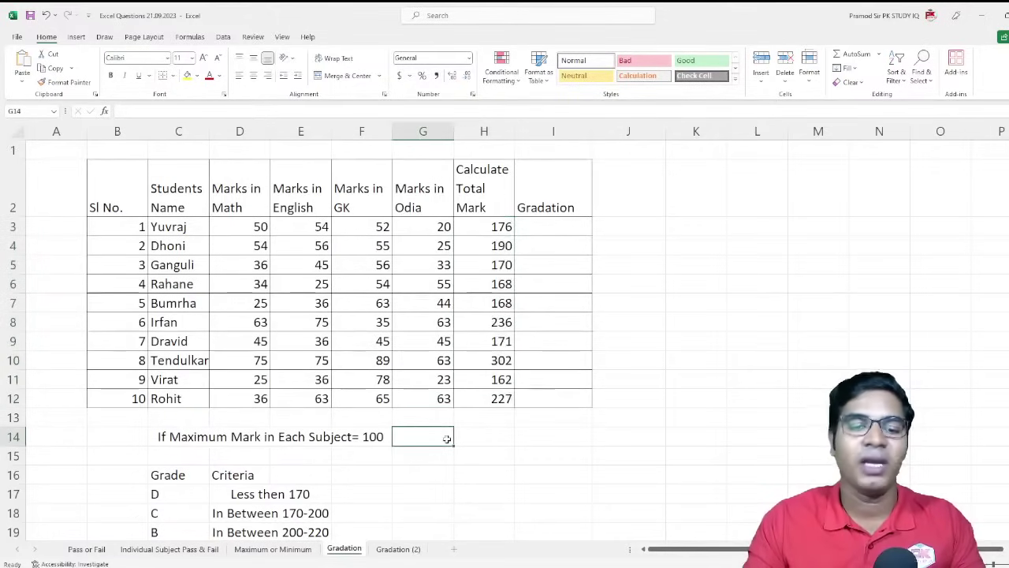
pyautogui.scroll(-1, 446, 438)
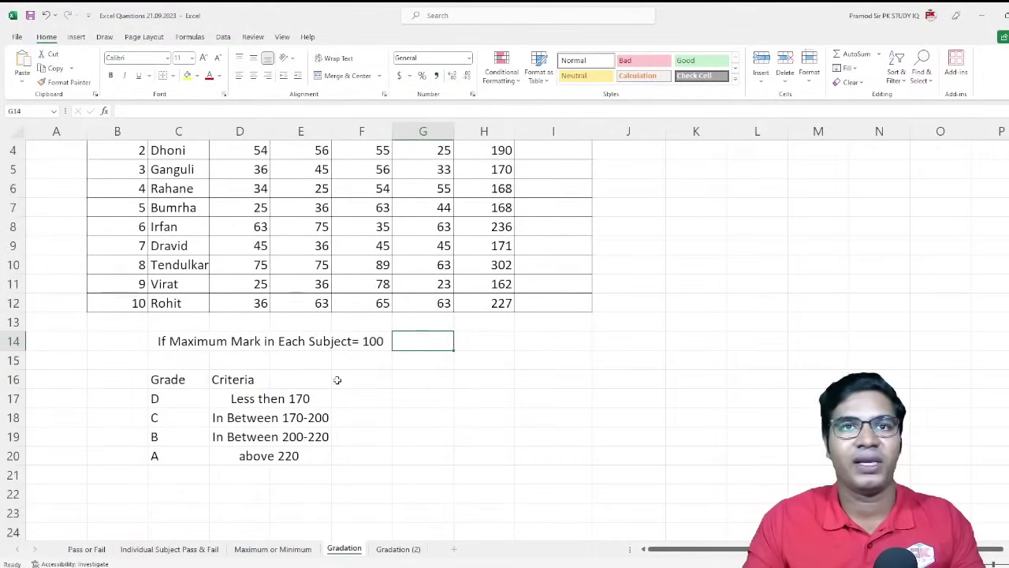
pyautogui.scroll(-1, 261, 371)
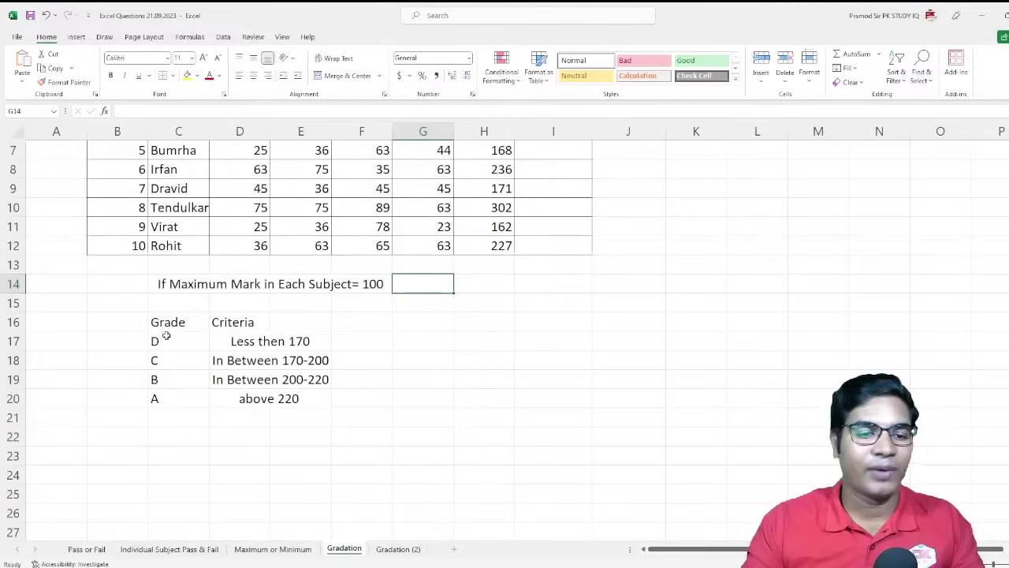
pyautogui.click(266, 341)
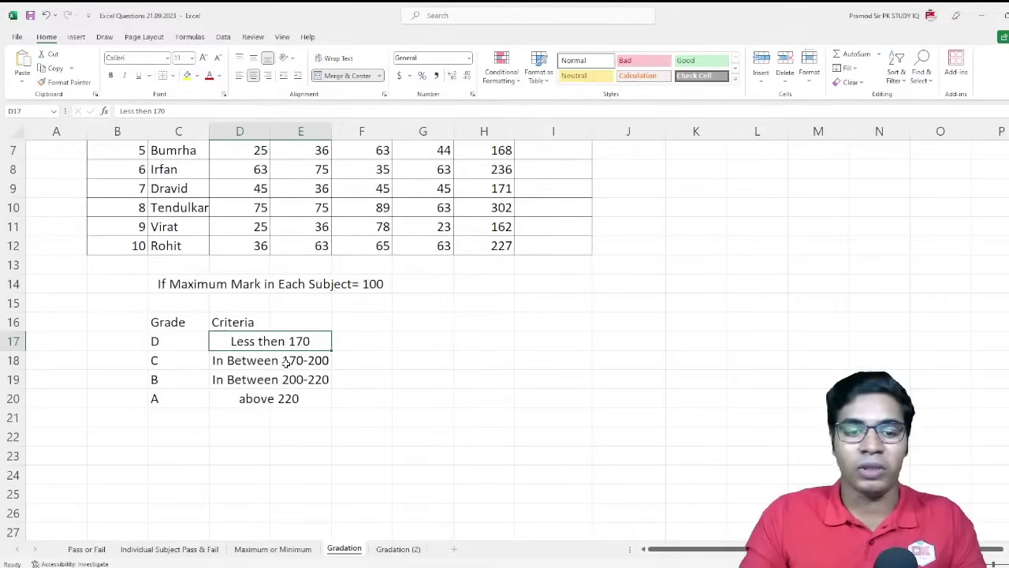
pyautogui.click(286, 362)
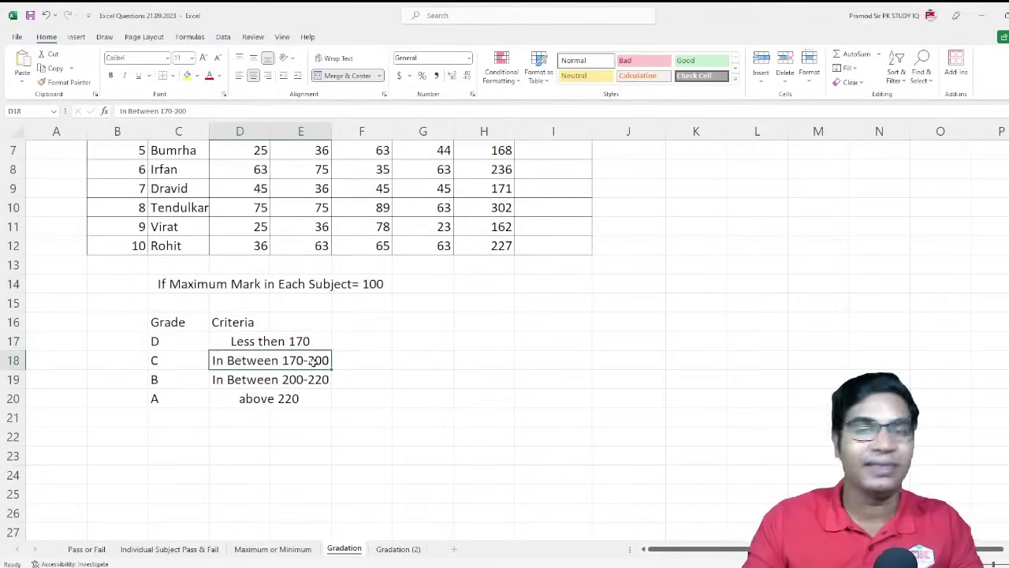
pyautogui.click(163, 375)
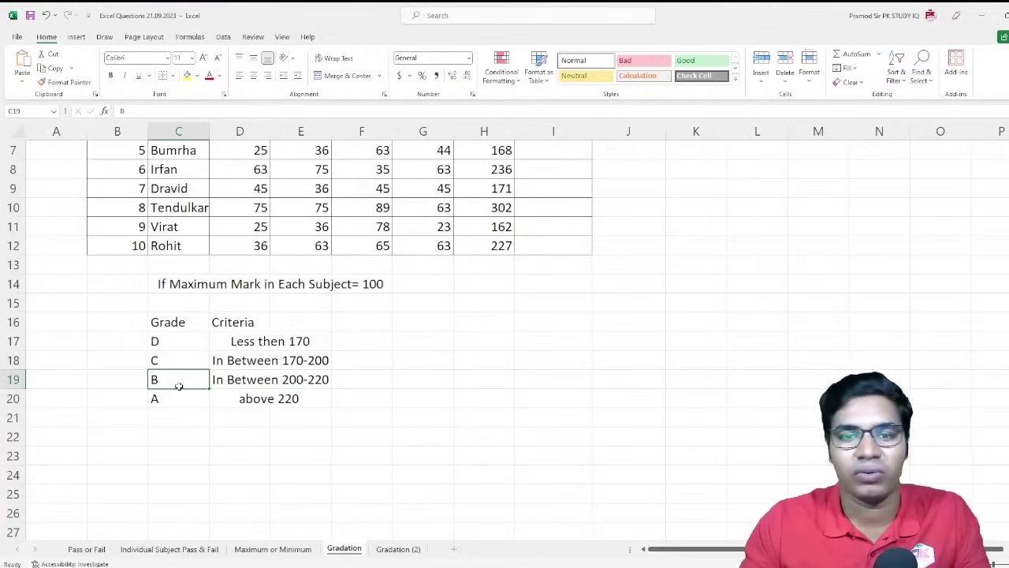
pyautogui.click(182, 398)
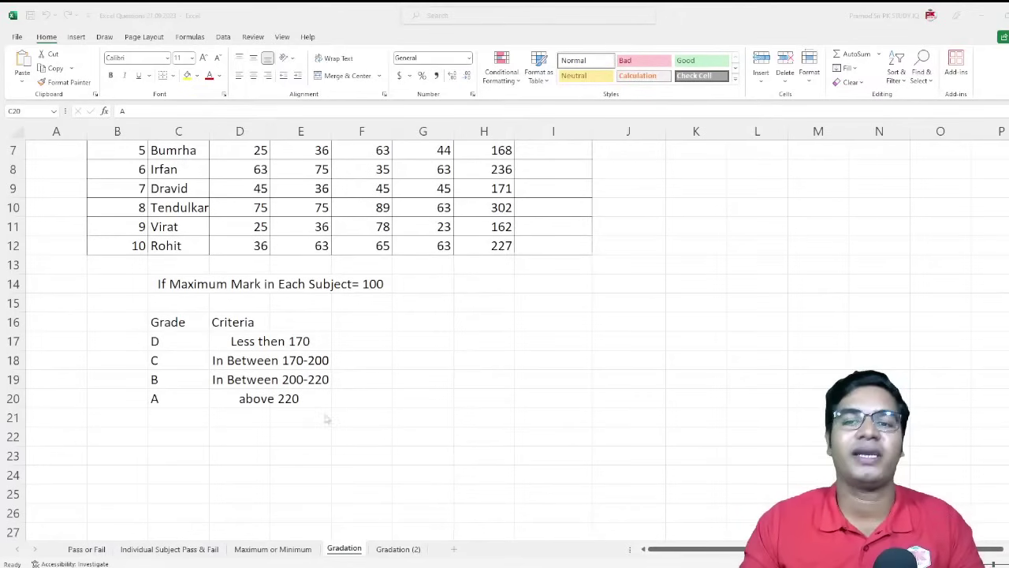
pyautogui.scroll(2, 518, 342)
pyautogui.click(551, 227)
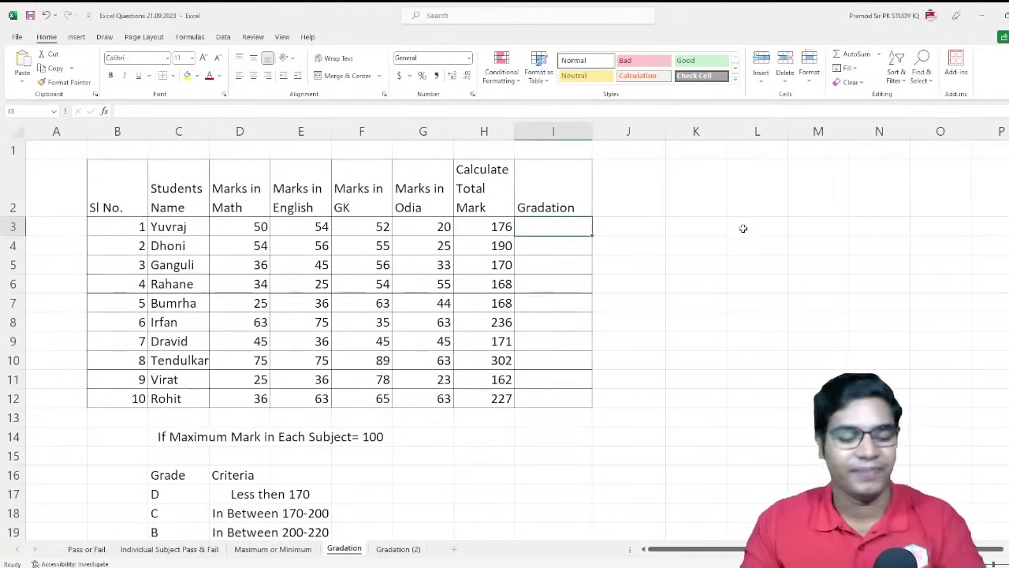
pyautogui.scroll(1, 748, 240)
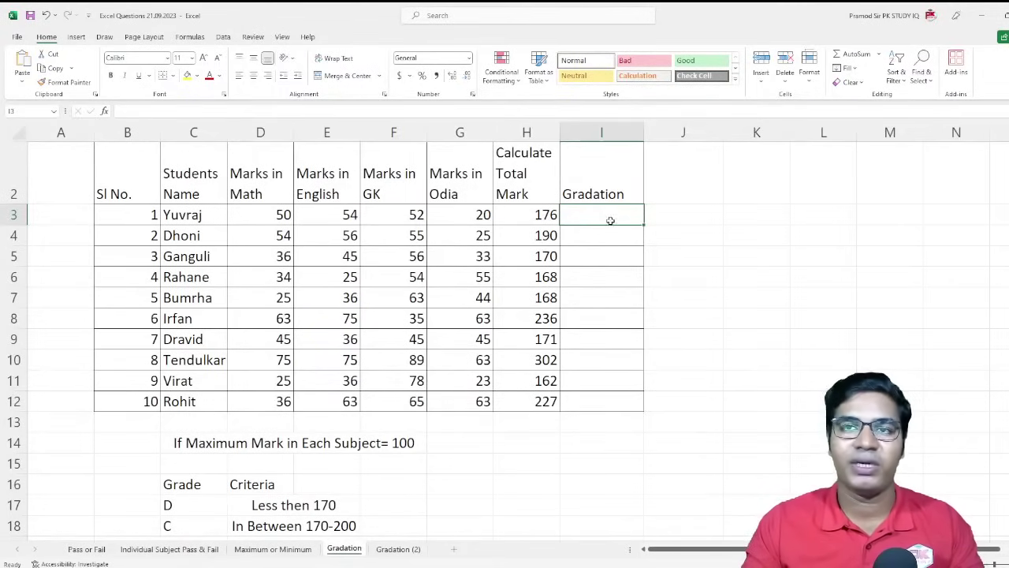
# Step: Start I3's formula as =IF(H3<170,"D", so low totals get grade D
pyautogui.write('=')
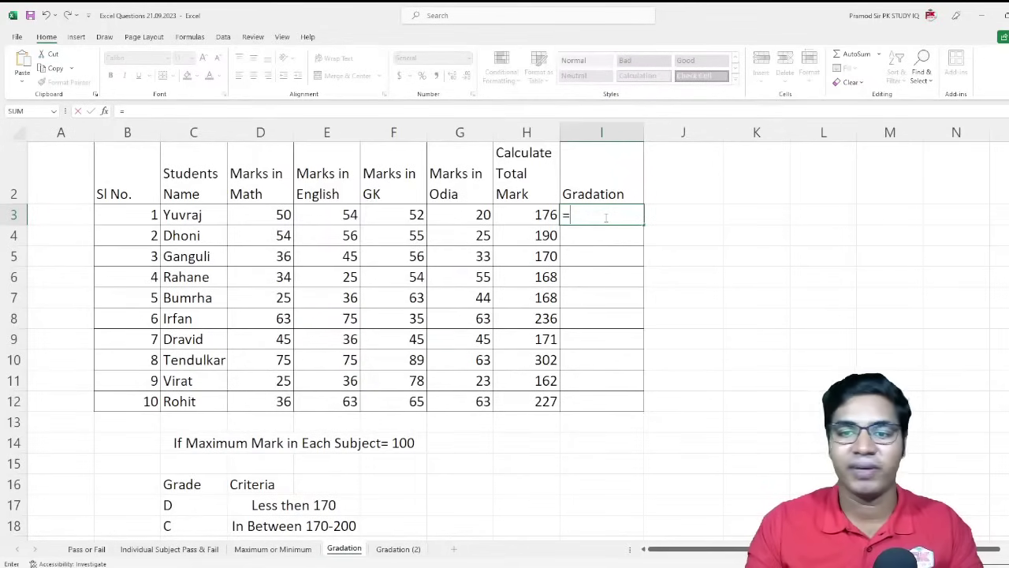
pyautogui.write('if')
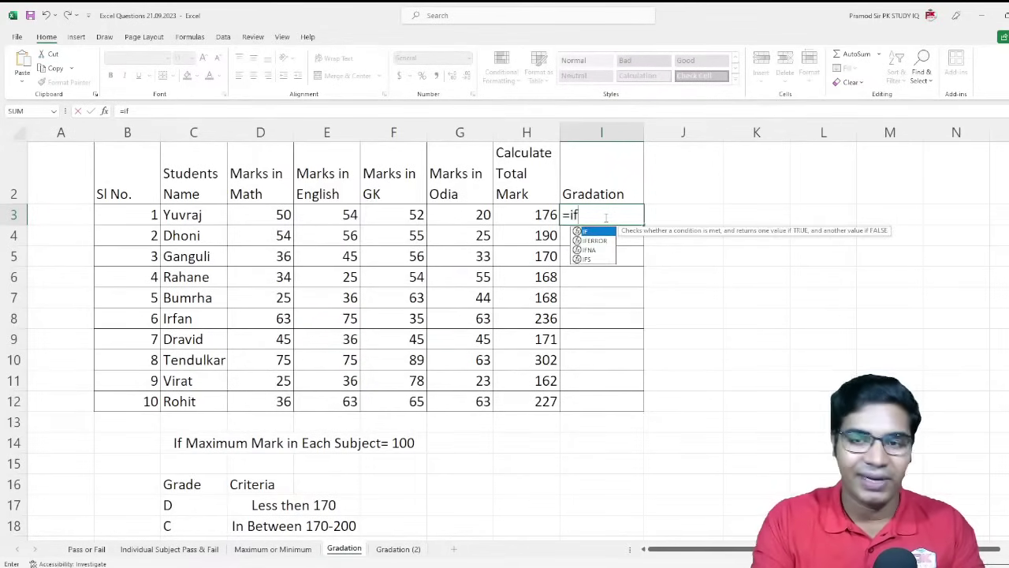
pyautogui.write('(')
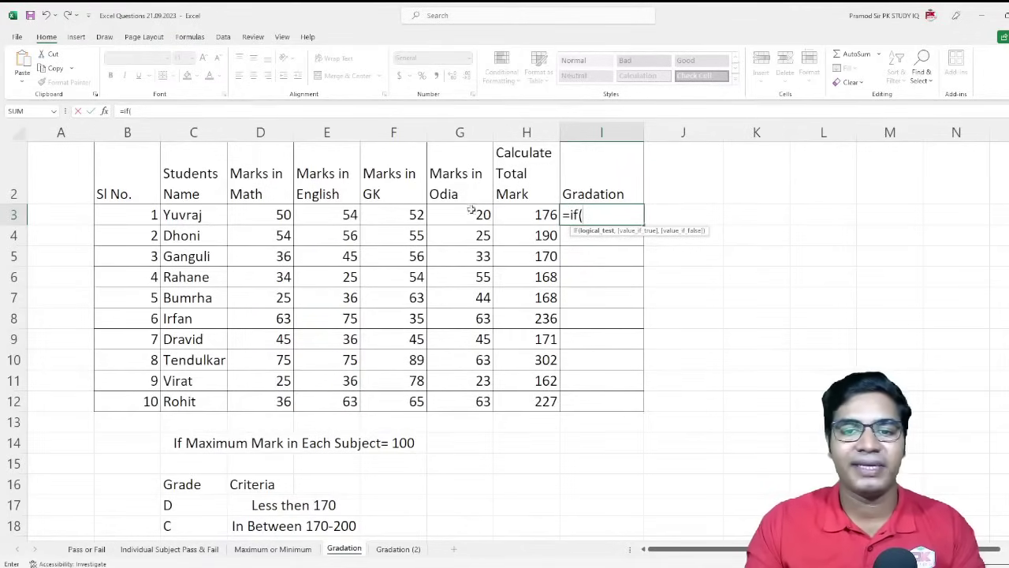
pyautogui.click(533, 215)
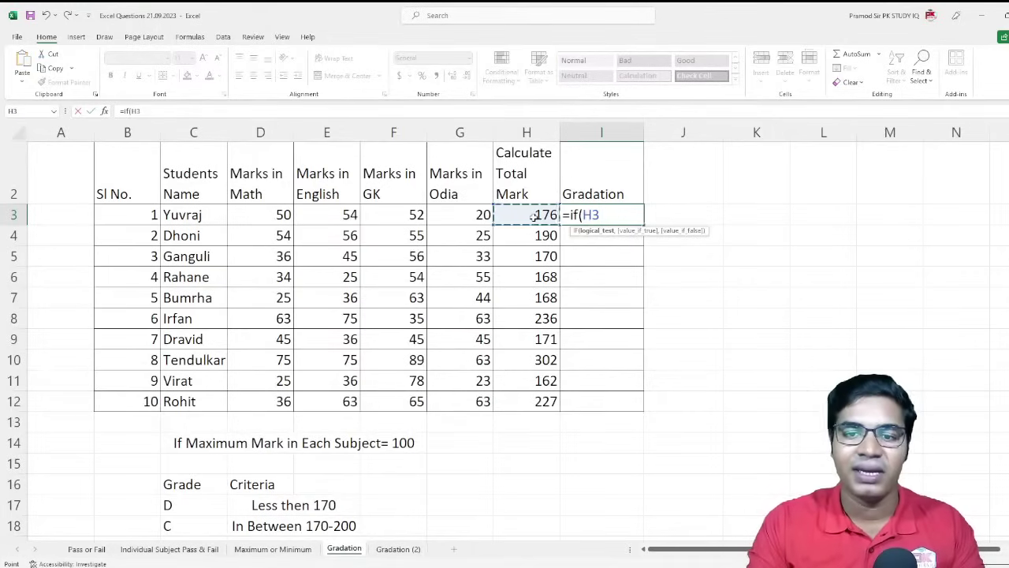
pyautogui.write('<')
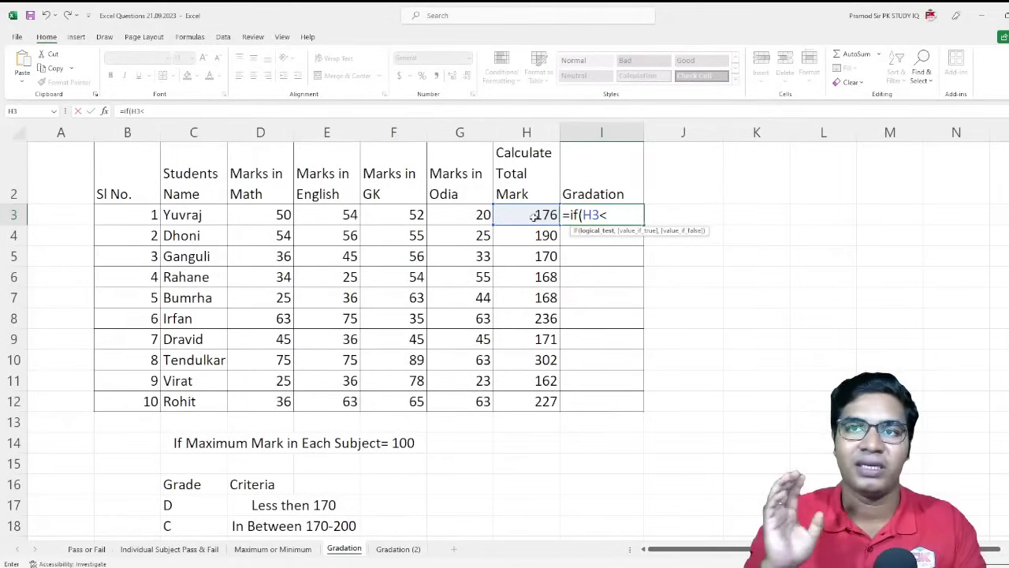
pyautogui.write('17')
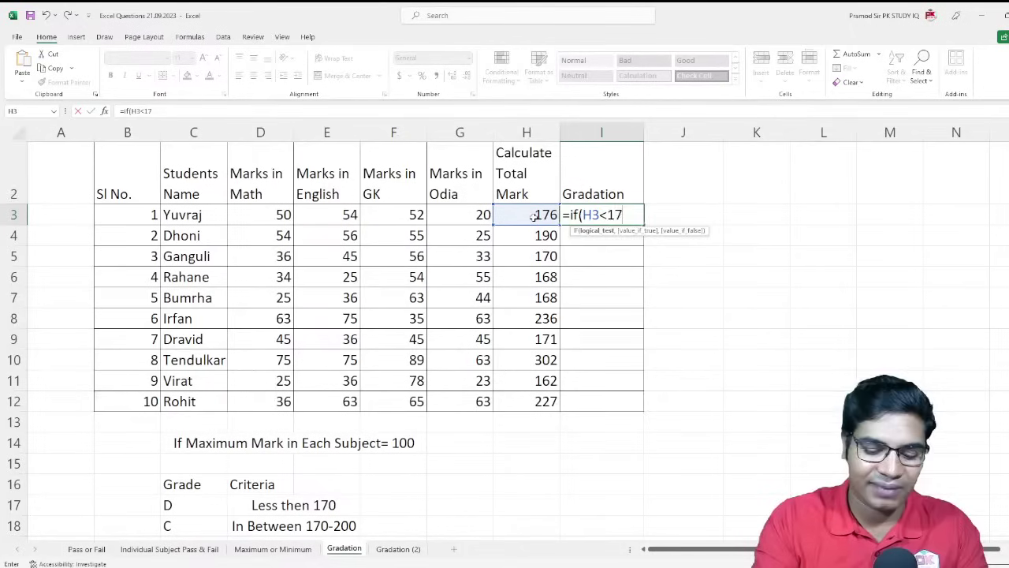
pyautogui.write('0')
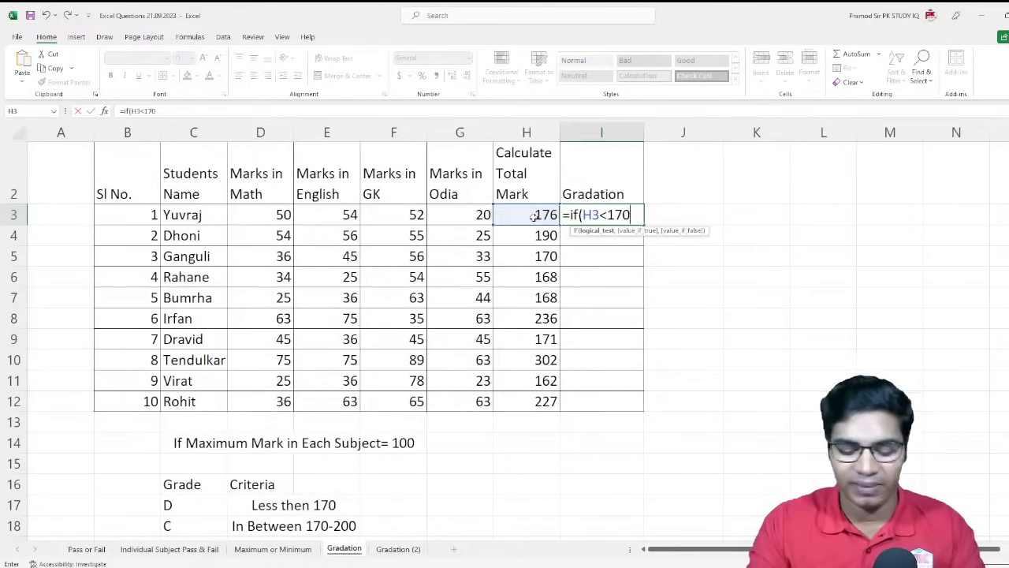
pyautogui.write(',')
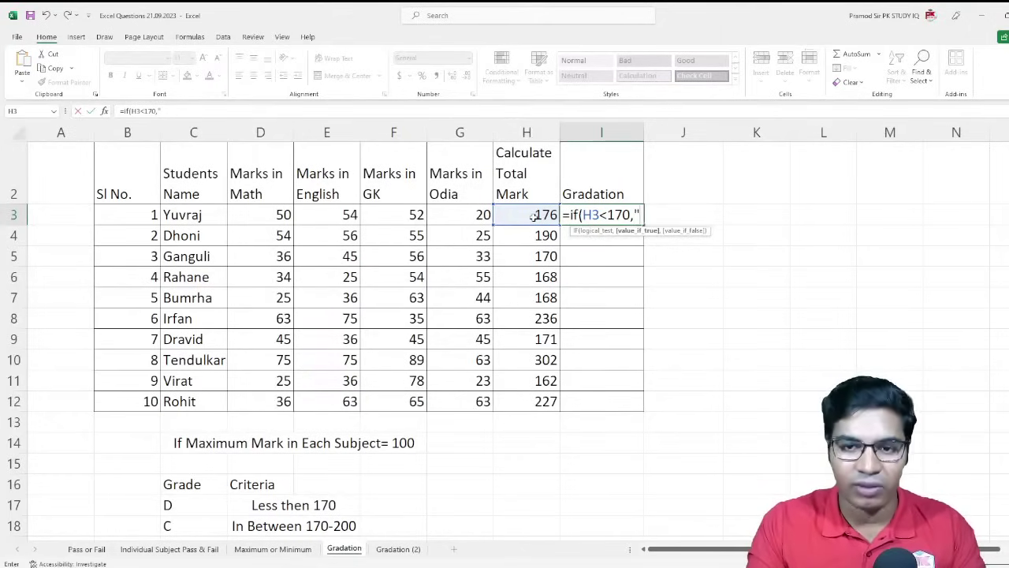
pyautogui.write('D')
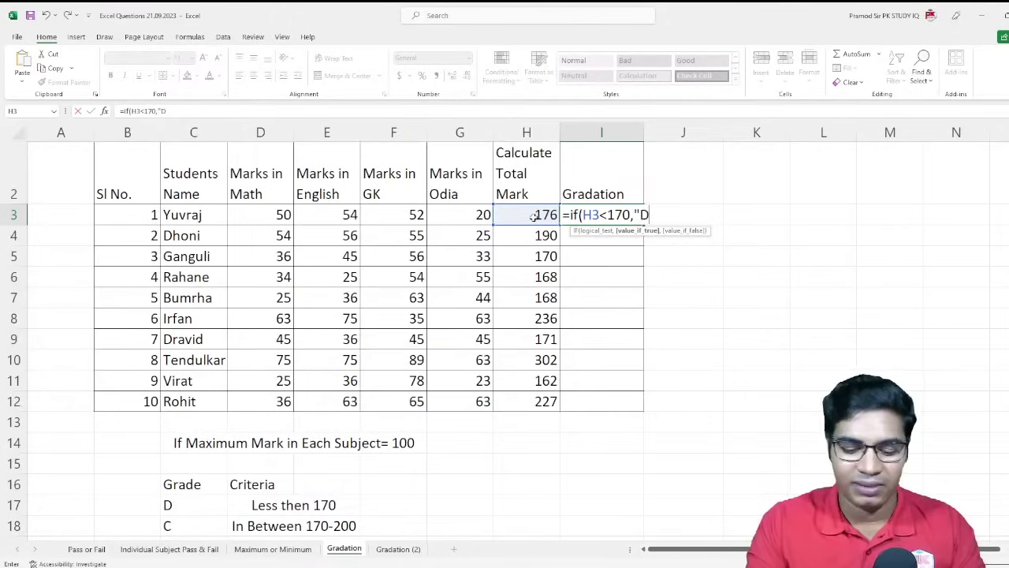
pyautogui.write('"')
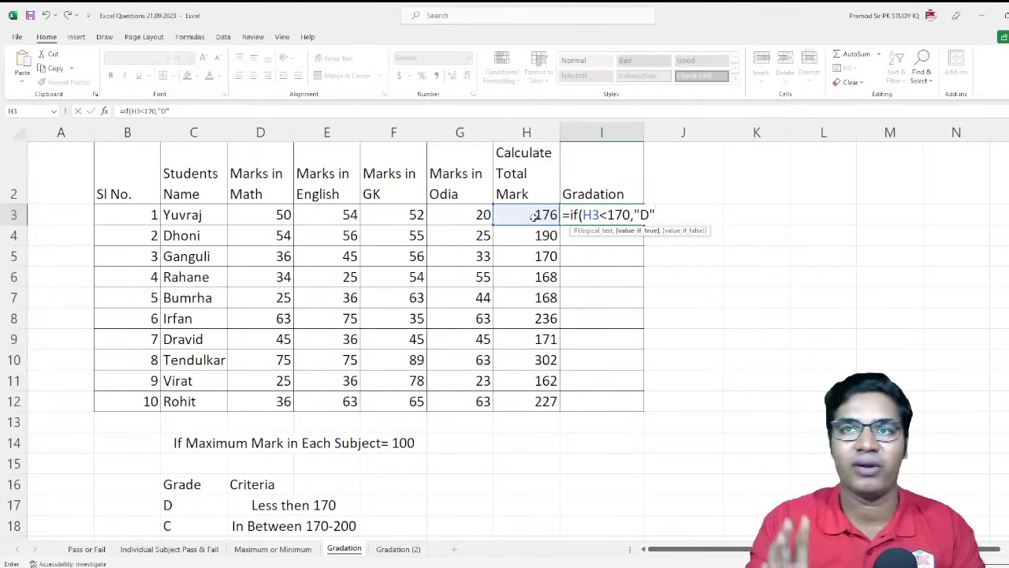
pyautogui.write(',')
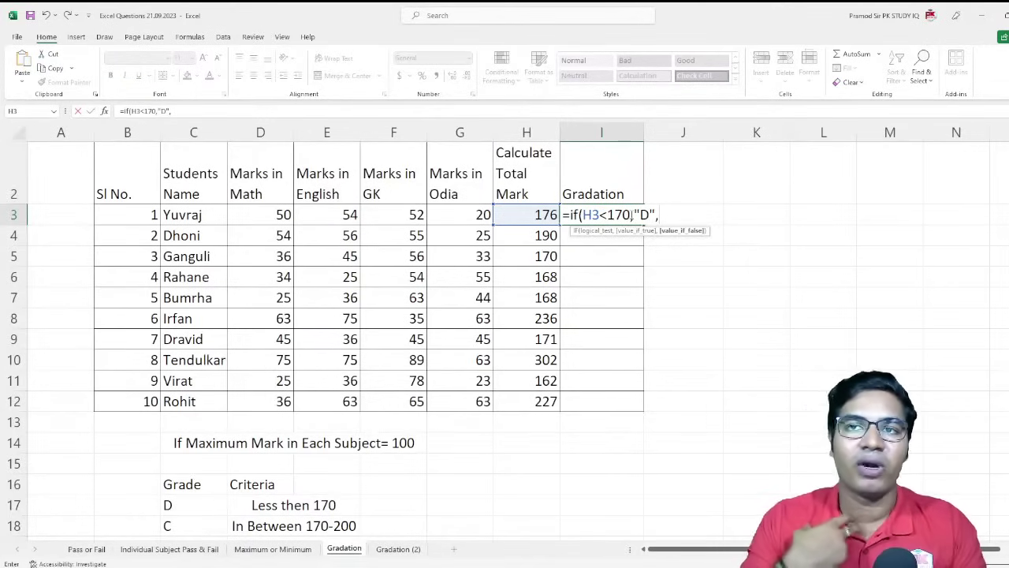
# Step: Open a nested IF testing h3< for the next grade band
pyautogui.write('if')
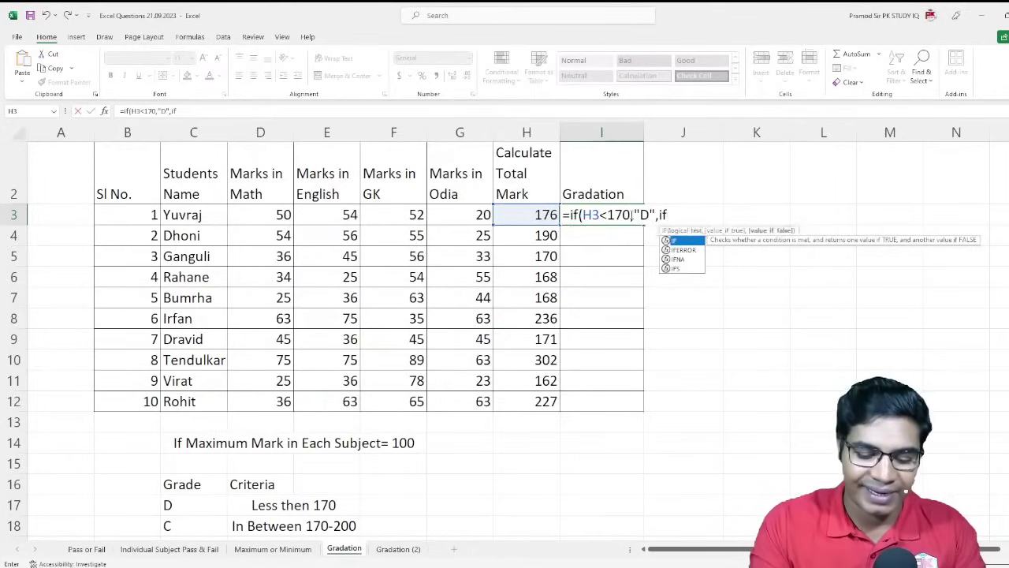
pyautogui.write('(')
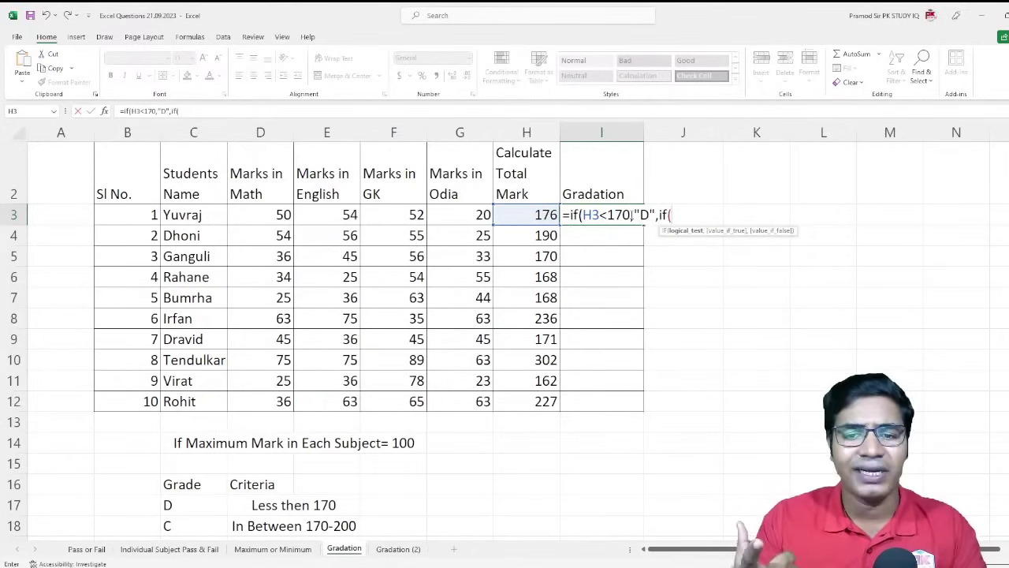
pyautogui.scroll(-2, 399, 384)
pyautogui.scroll(-1, 399, 384)
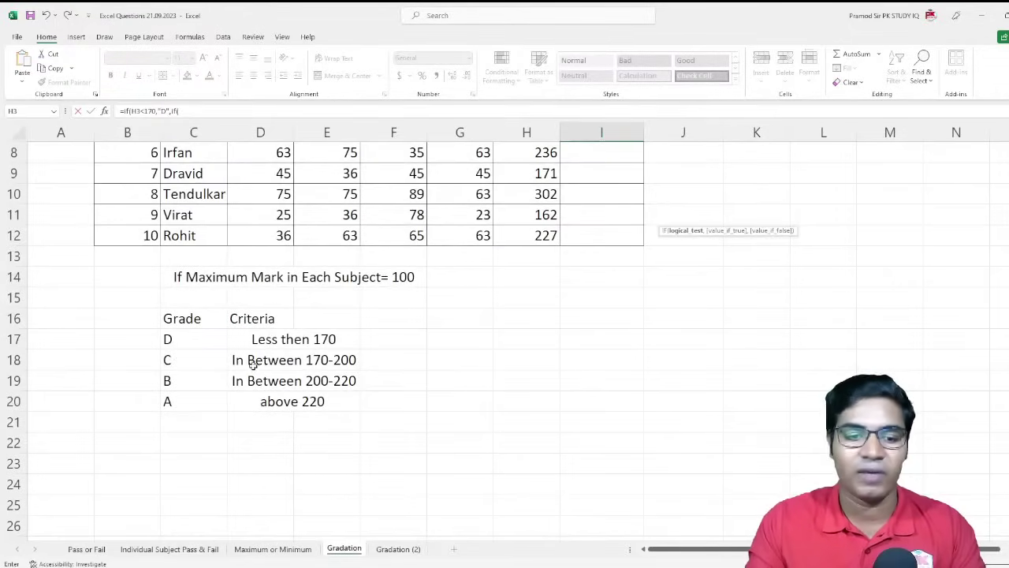
pyautogui.scroll(1, 602, 332)
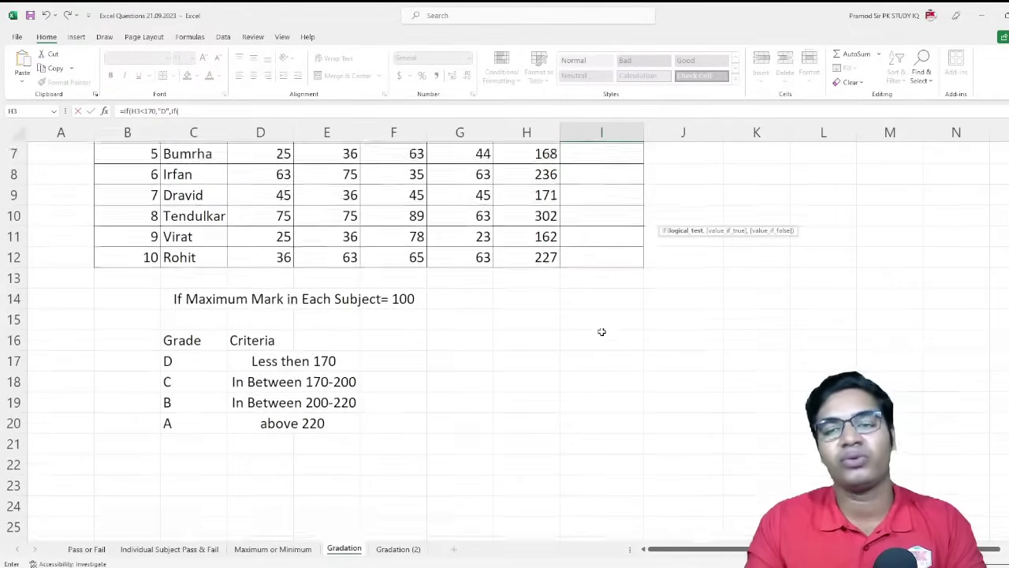
pyautogui.scroll(5, 591, 325)
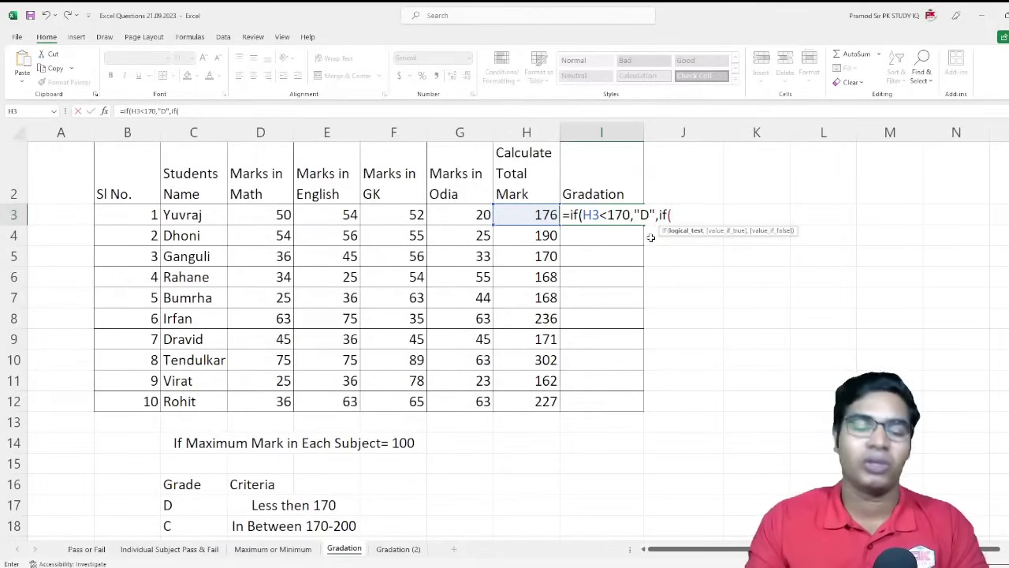
pyautogui.write('h')
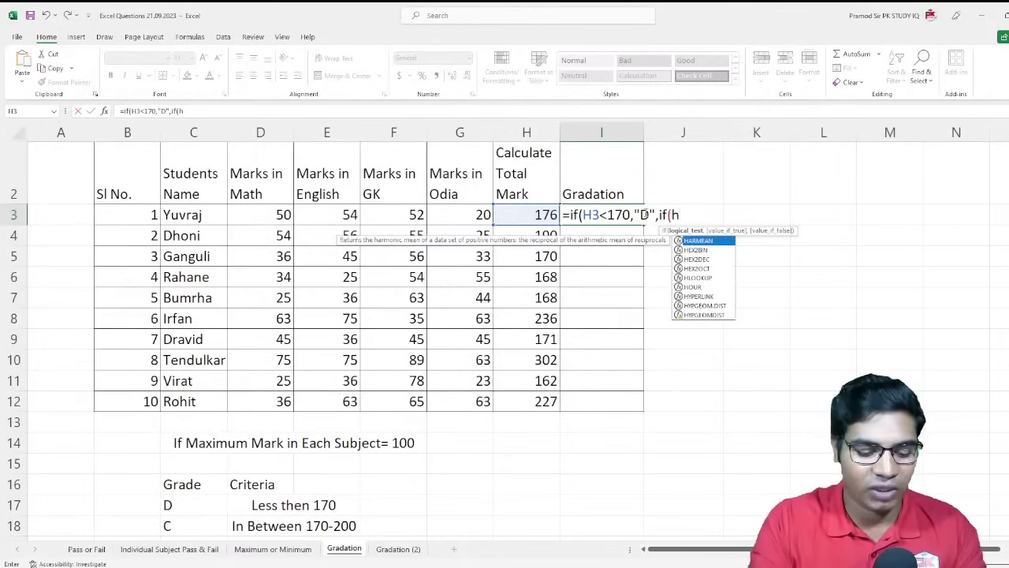
pyautogui.write('3')
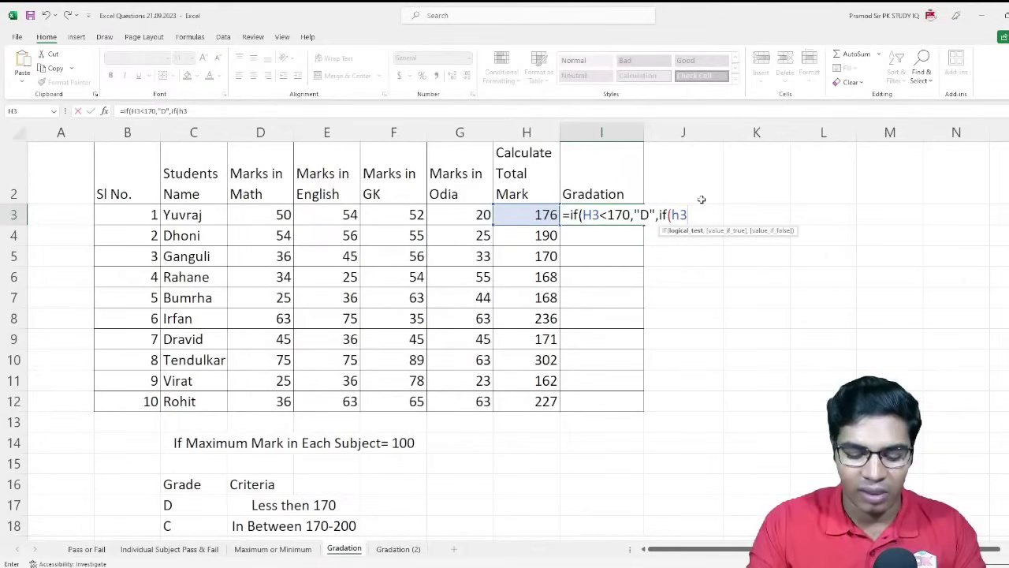
pyautogui.write('<')
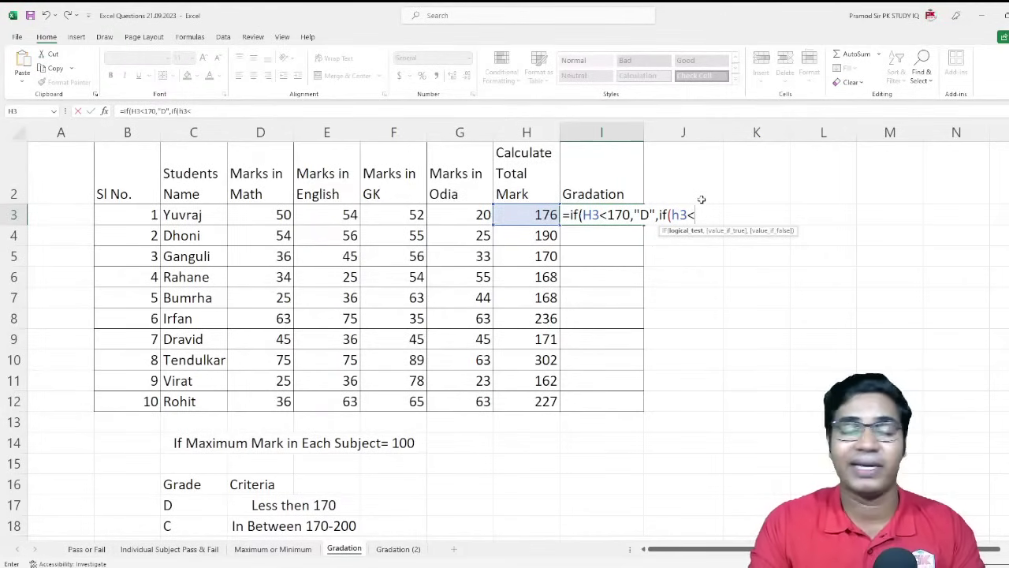
pyautogui.scroll(-1, 441, 323)
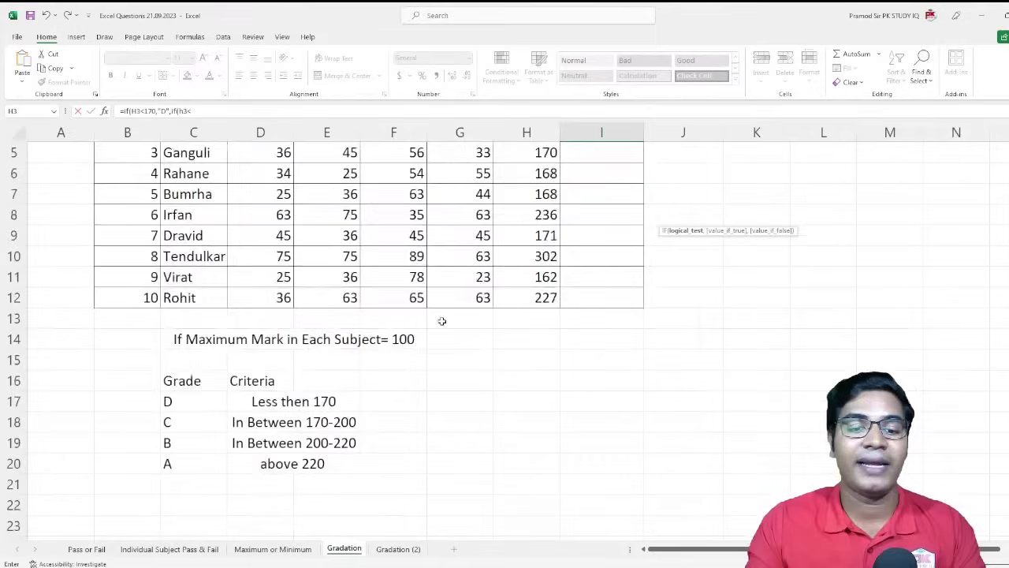
pyautogui.scroll(-2, 331, 315)
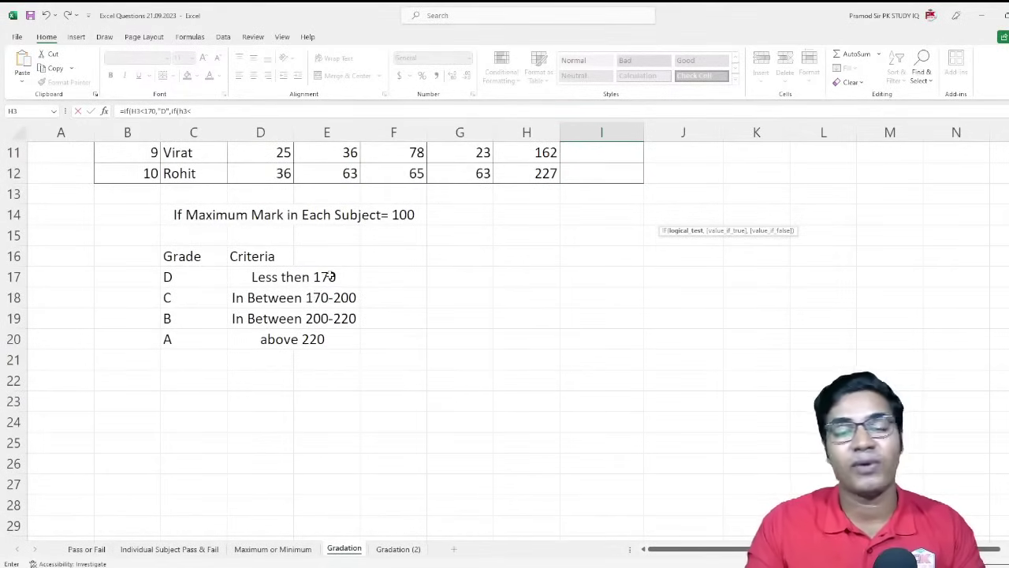
pyautogui.scroll(3, 574, 281)
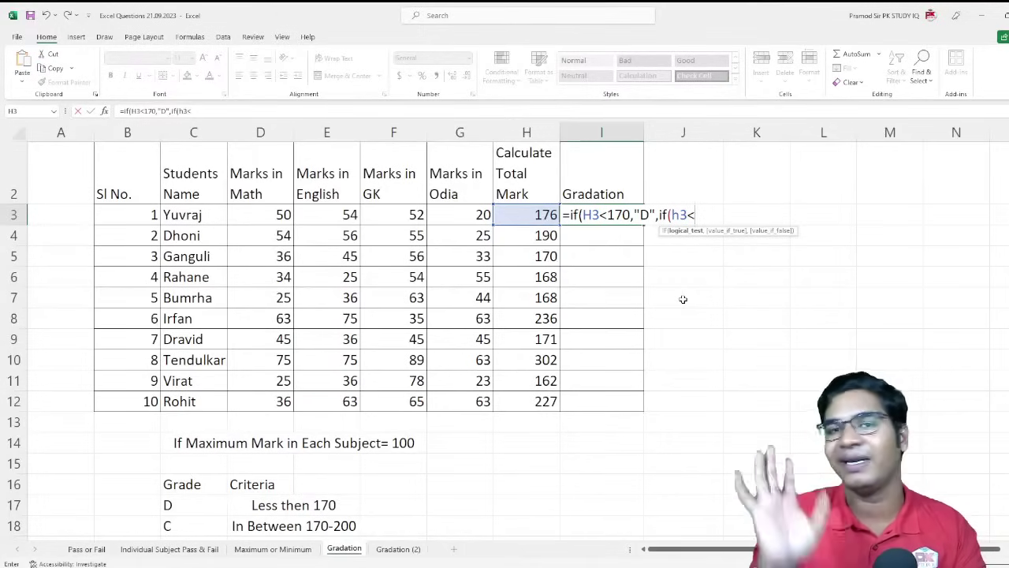
# Step: Complete the second condition as h3<200 returning "C" and open a third nested IF
pyautogui.write('200')
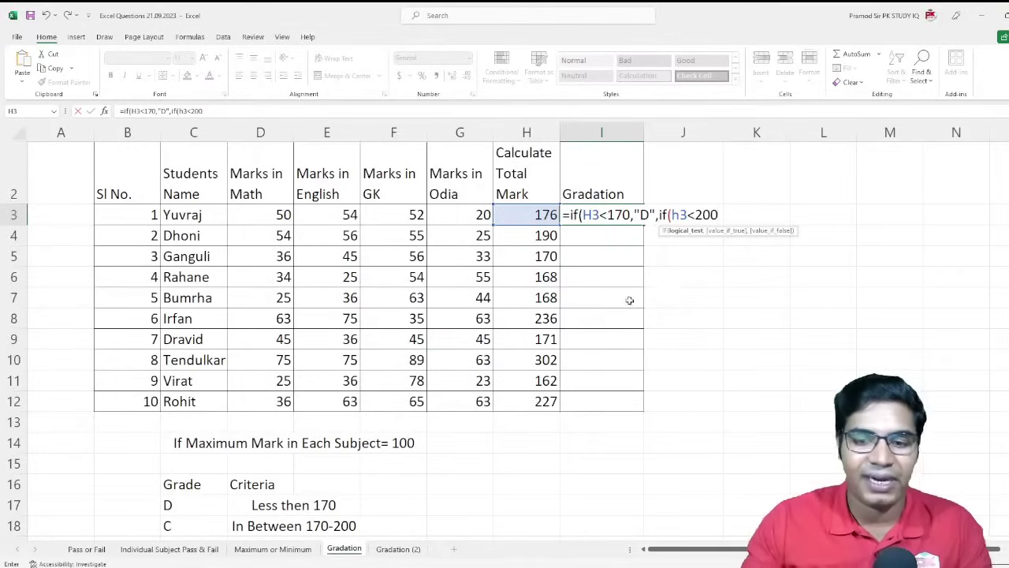
pyautogui.scroll(-3, 628, 297)
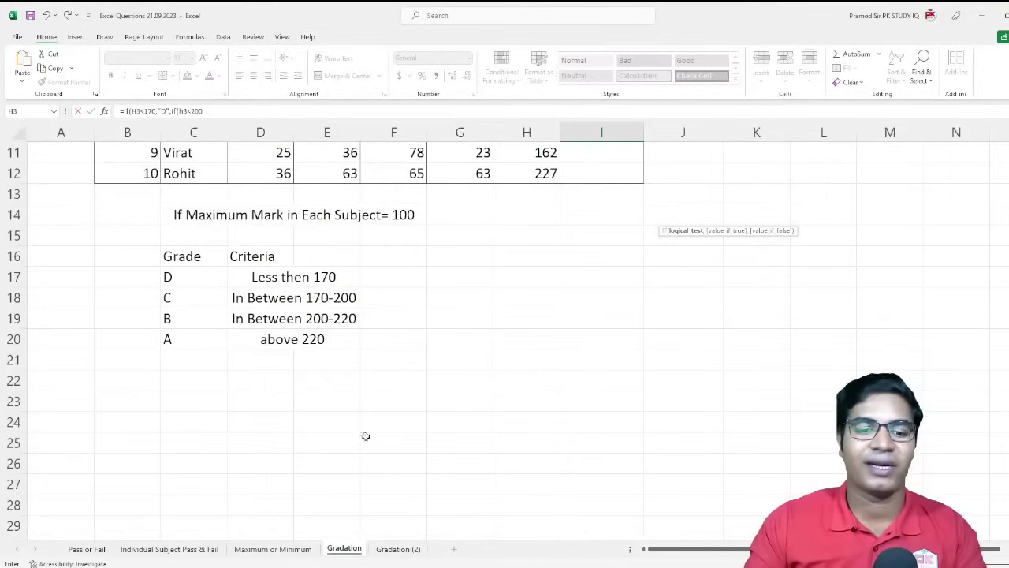
pyautogui.scroll(2, 744, 340)
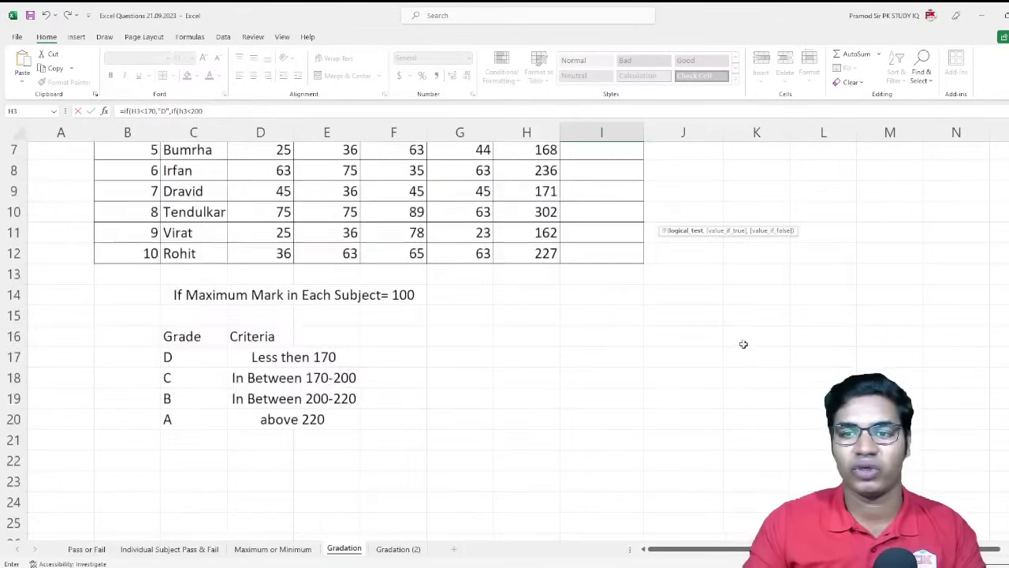
pyautogui.scroll(2, 744, 339)
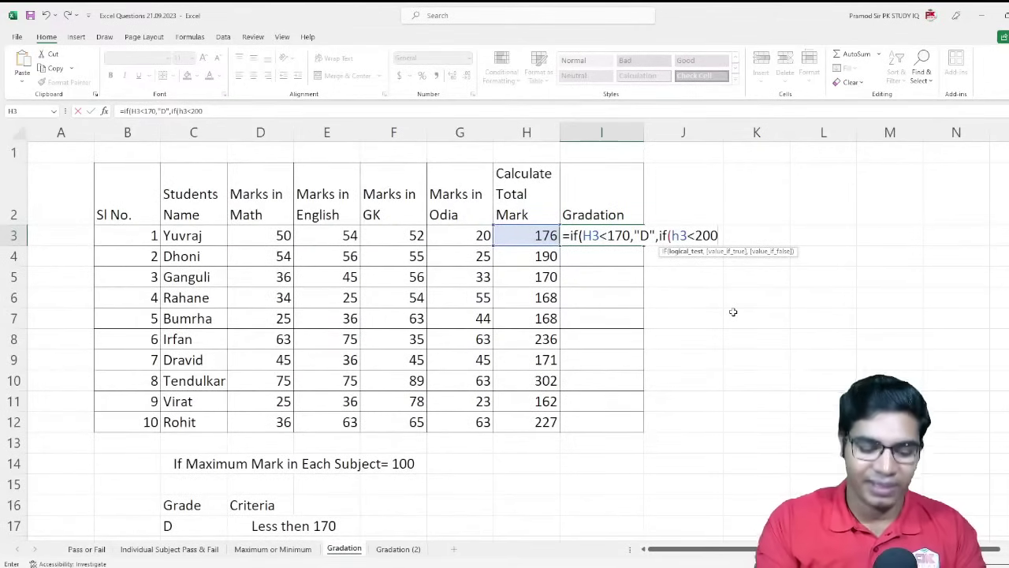
pyautogui.write(',')
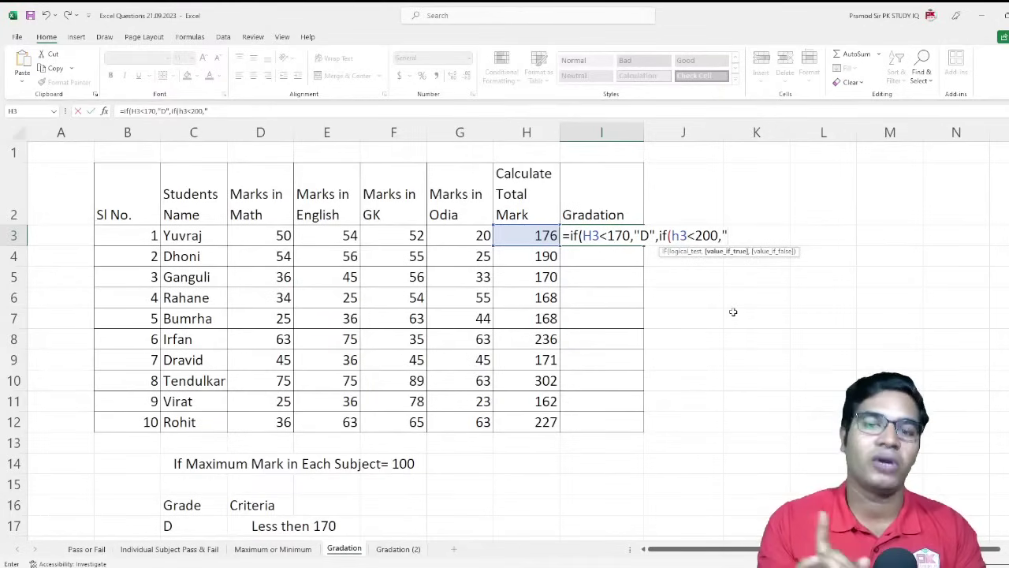
pyautogui.write('"D"')
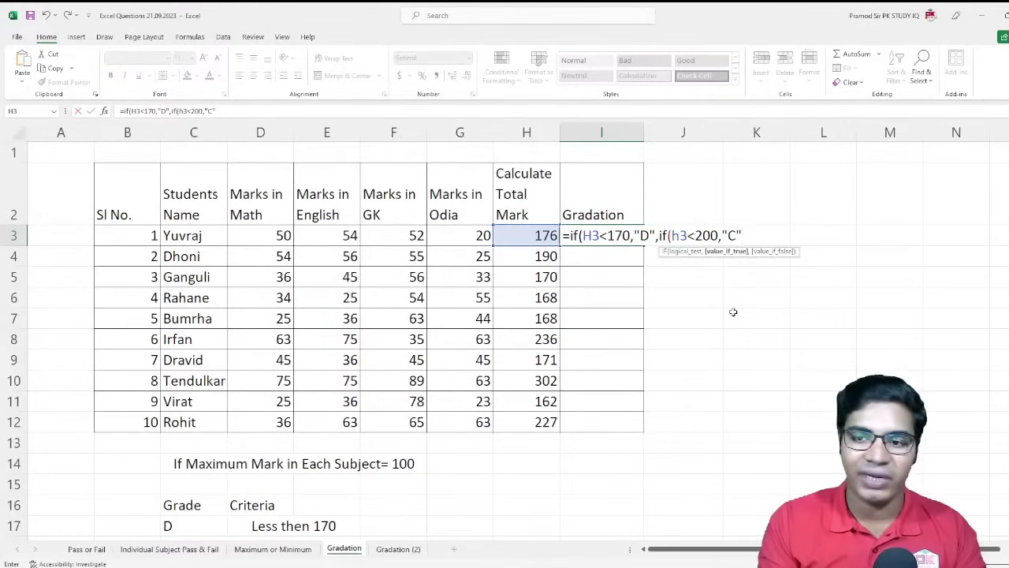
pyautogui.write(',')
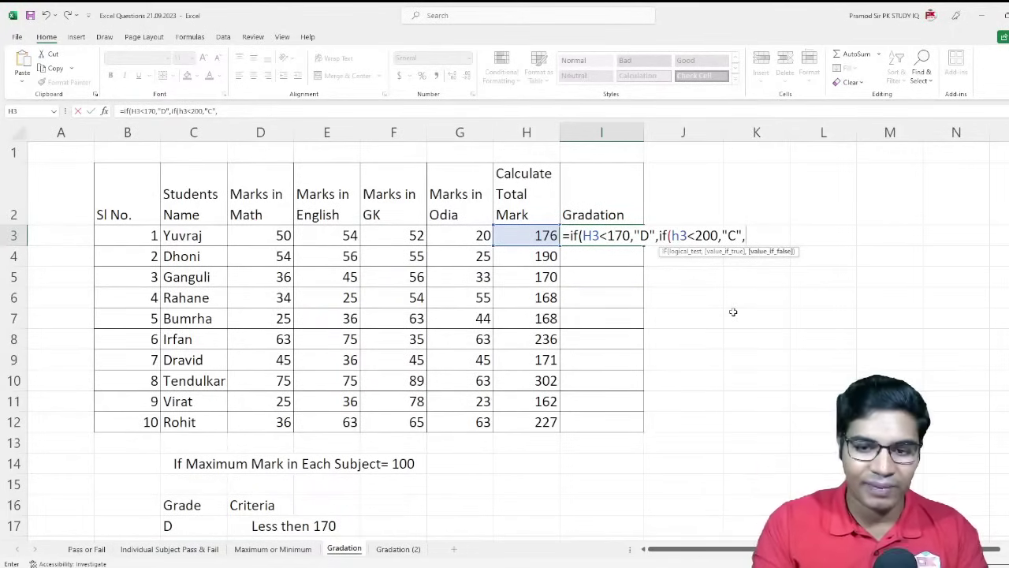
pyautogui.write('if')
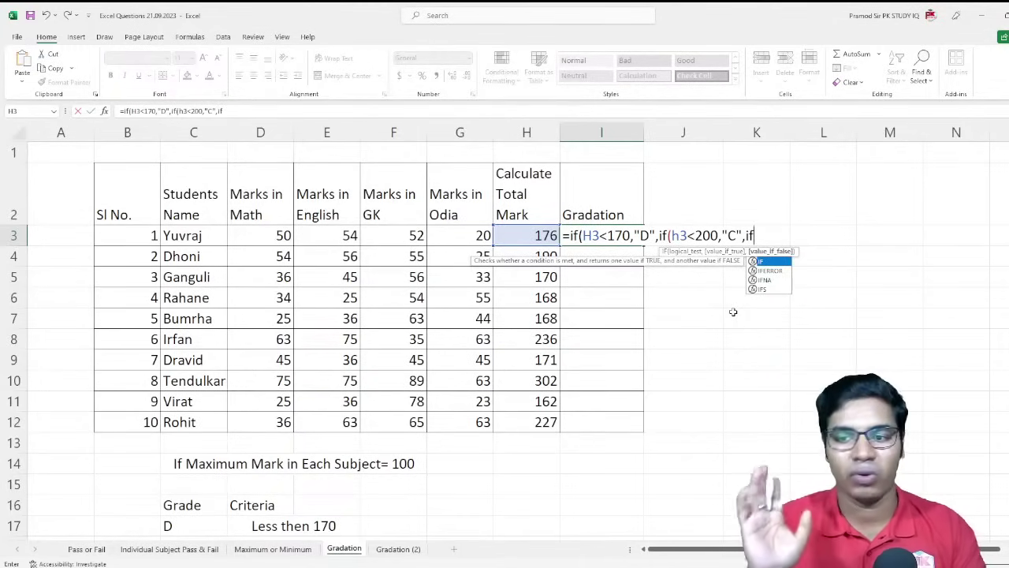
pyautogui.write('(')
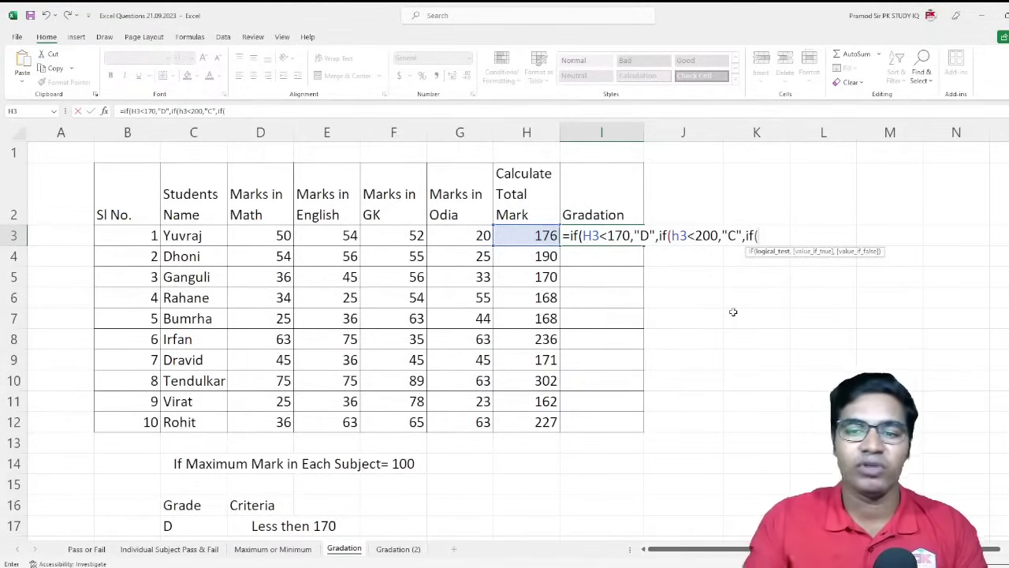
pyautogui.scroll(-2, 410, 400)
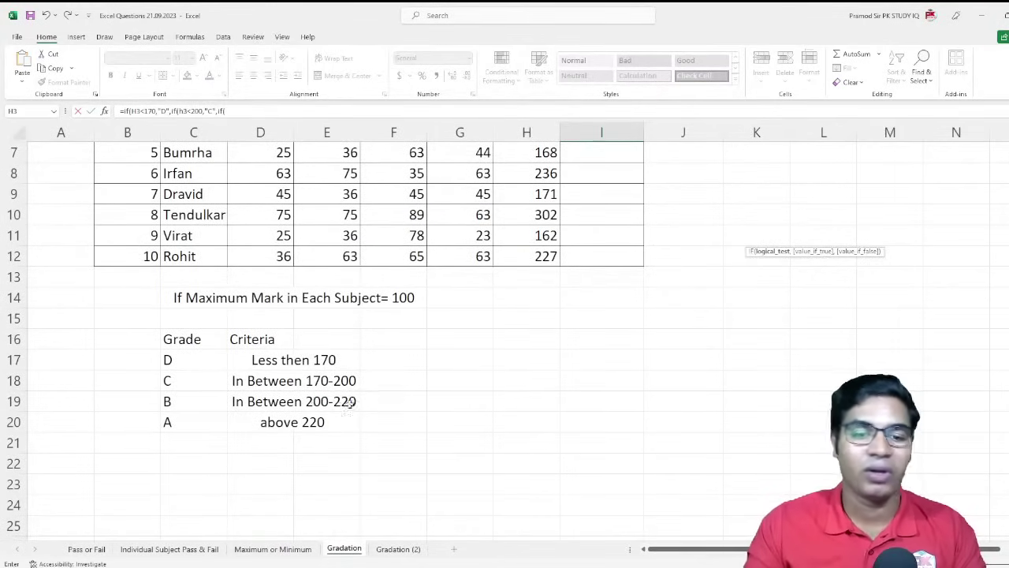
pyautogui.scroll(1, 707, 448)
pyautogui.scroll(2, 707, 447)
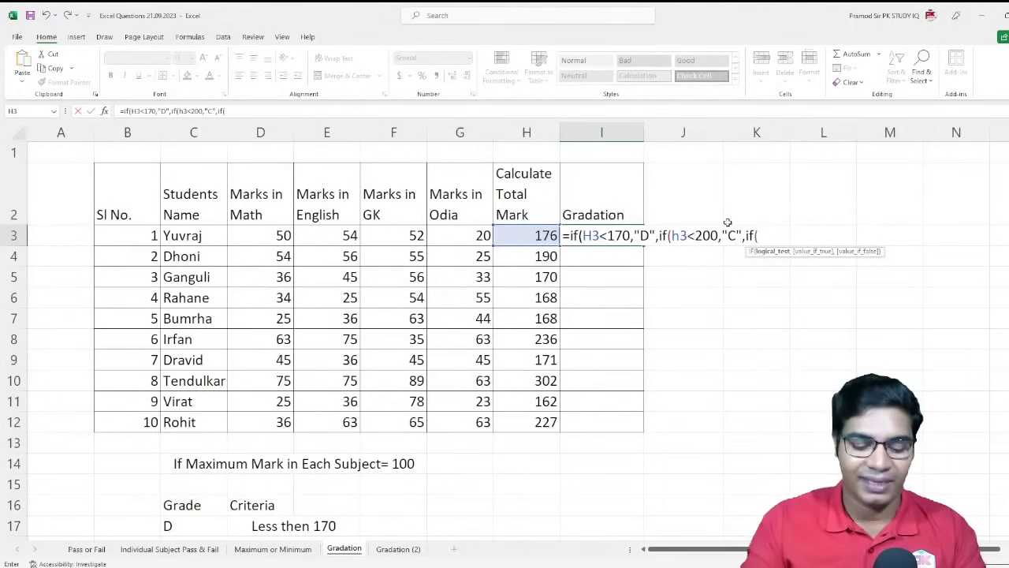
# Step: Add the third condition h3<220 returning "B", followed by ,if for the next test
pyautogui.write('h3')
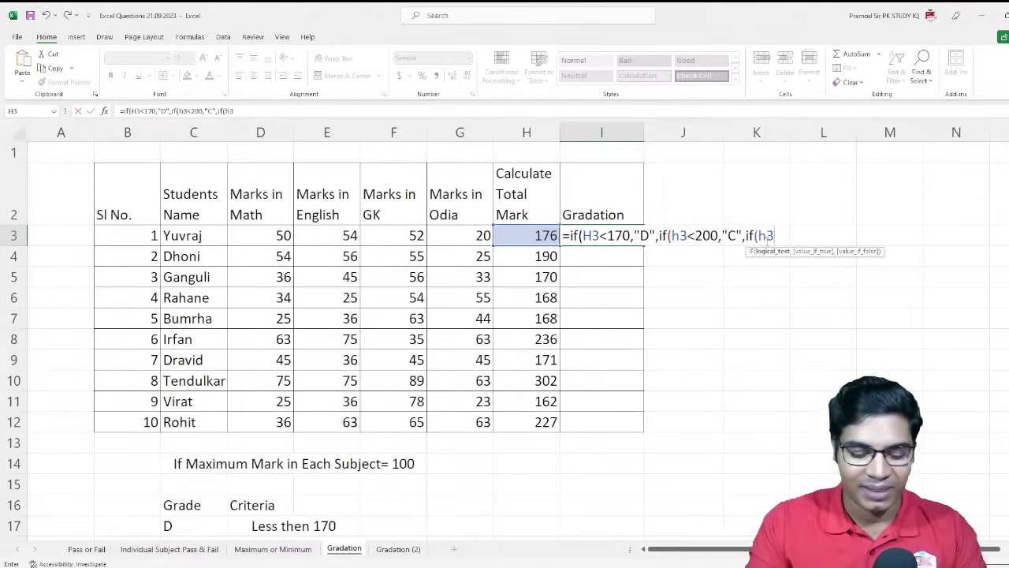
pyautogui.write('<')
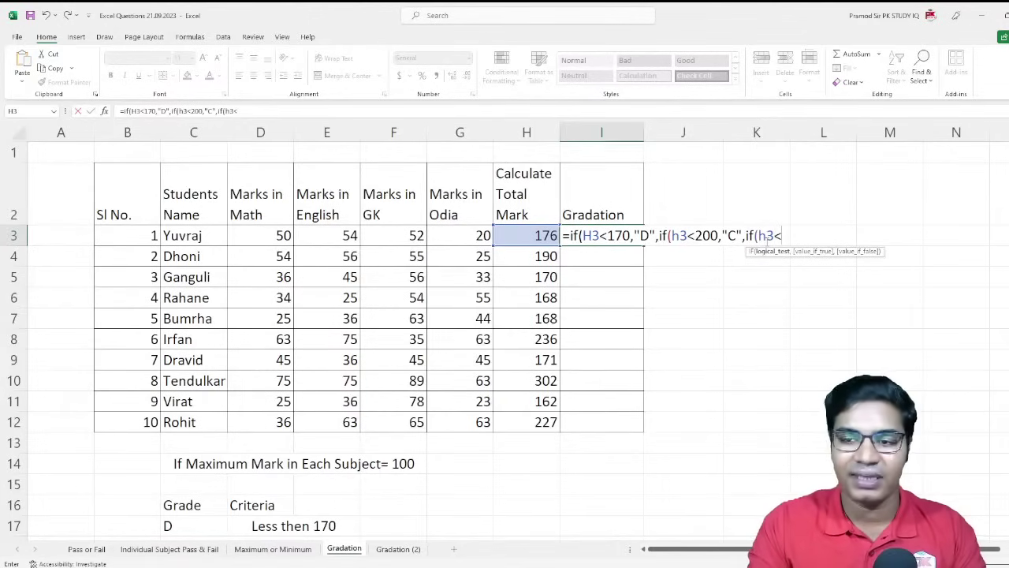
pyautogui.scroll(-2, 729, 248)
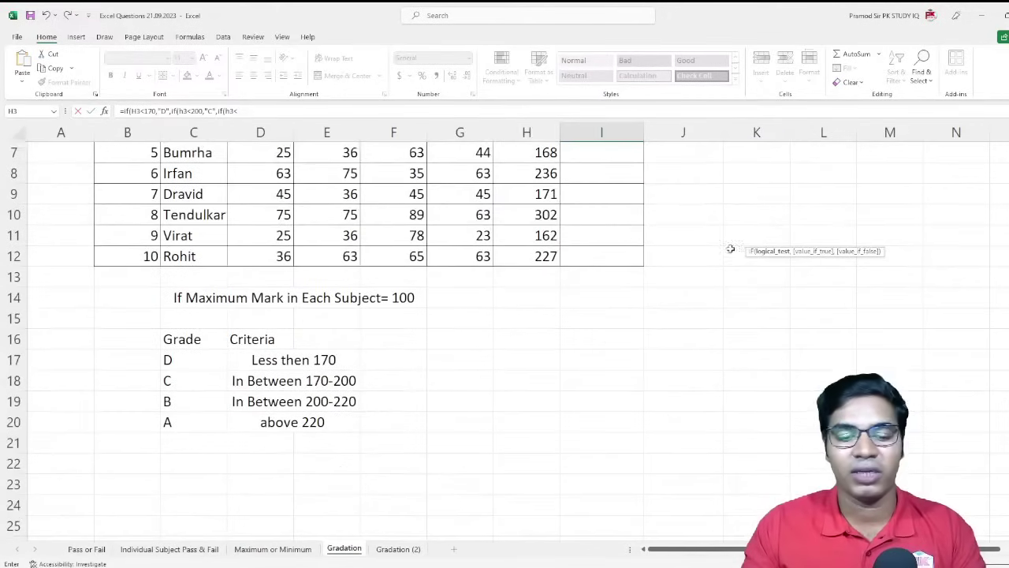
pyautogui.scroll(2, 606, 325)
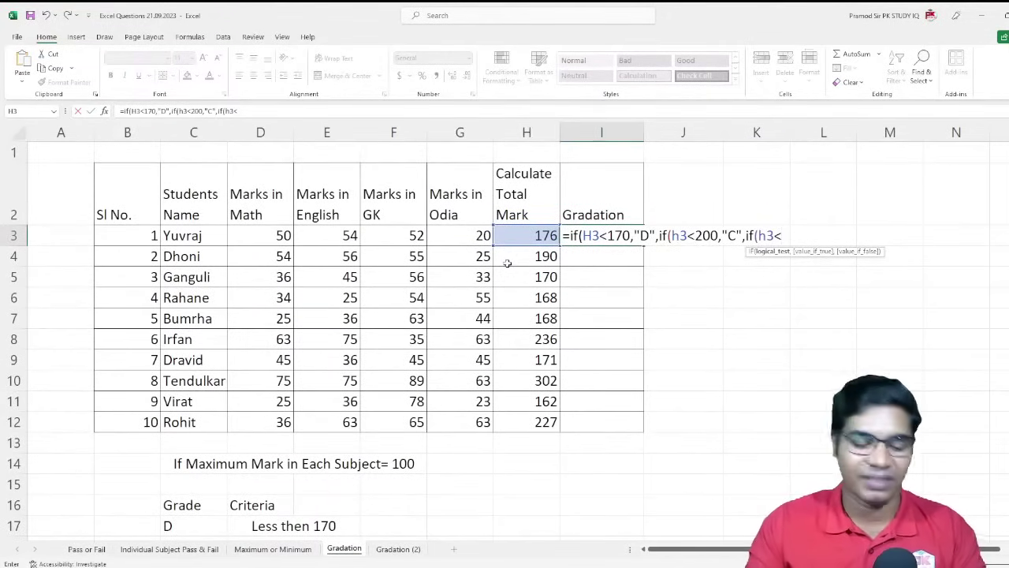
pyautogui.write('220')
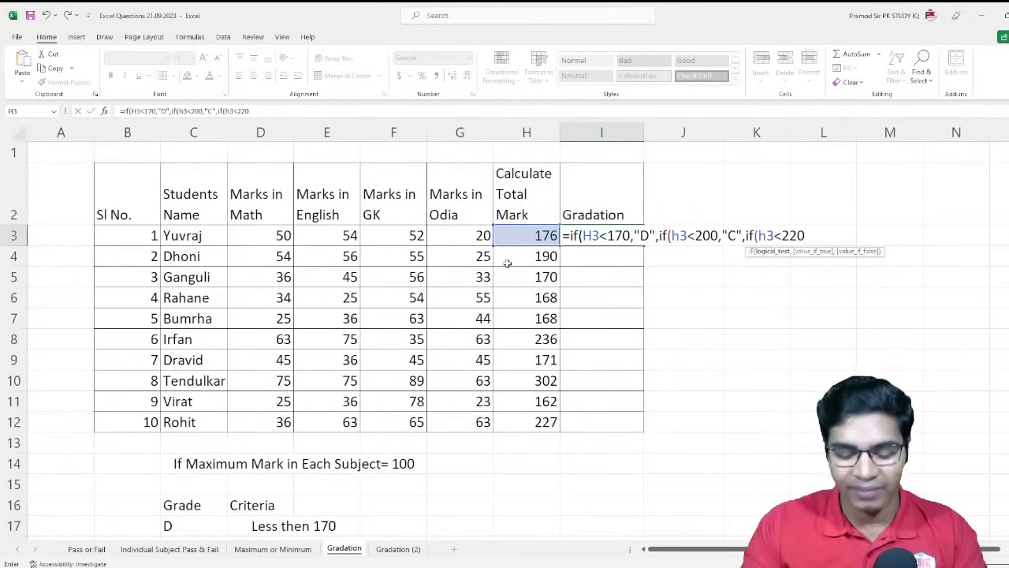
pyautogui.write(',"')
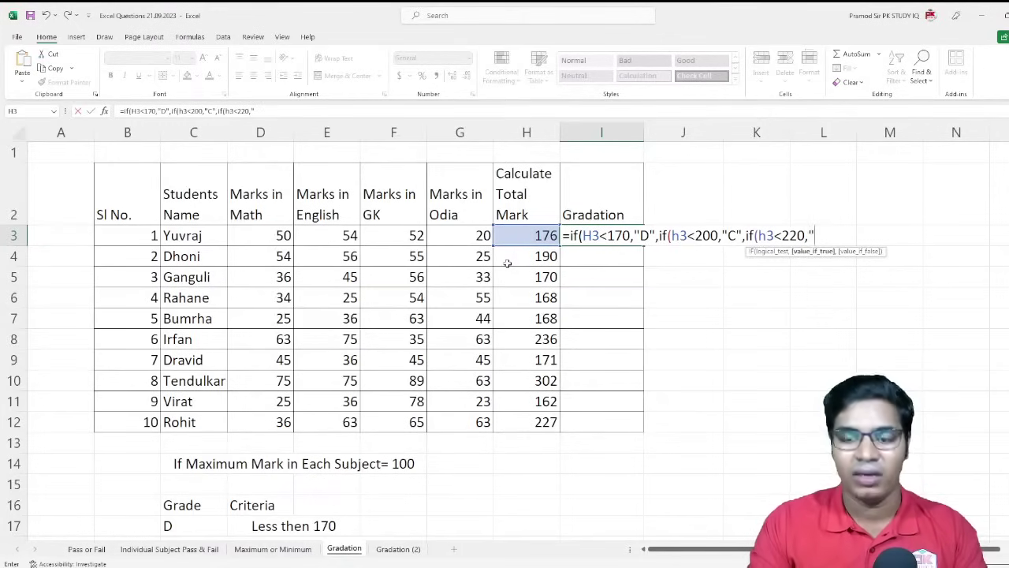
pyautogui.write('B')
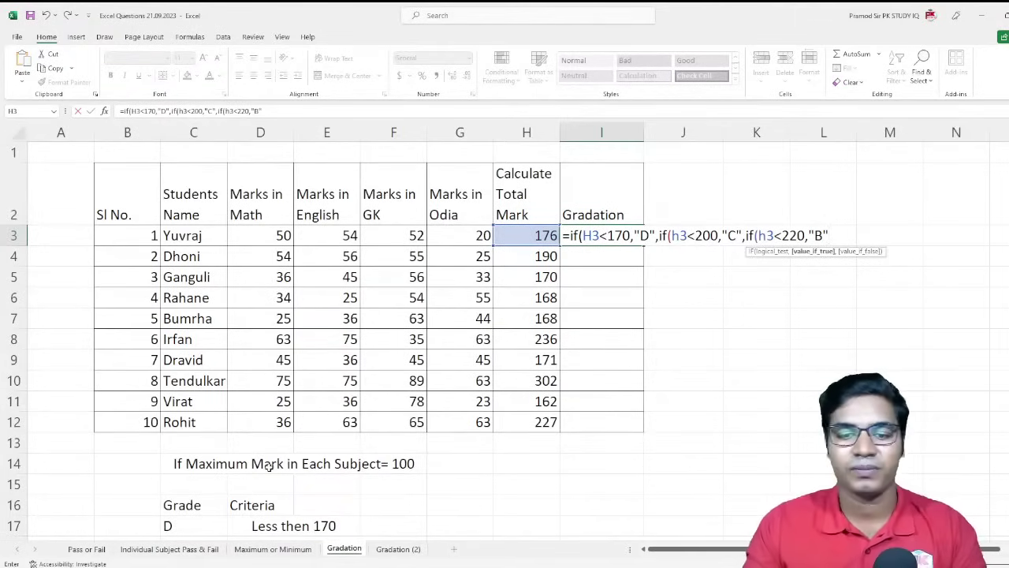
pyautogui.scroll(-1, 270, 468)
pyautogui.scroll(1, 750, 337)
pyautogui.scroll(1, 749, 336)
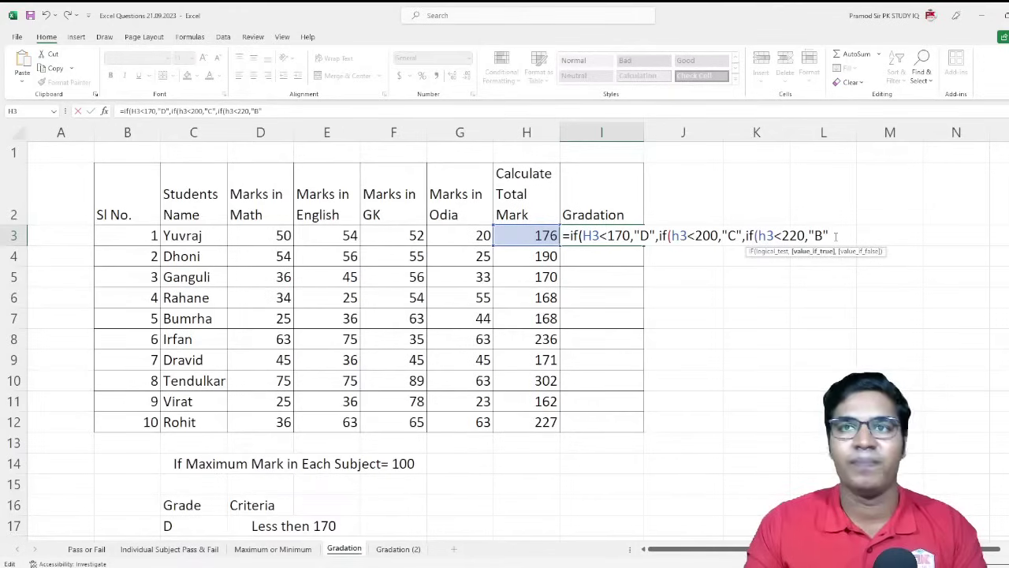
pyautogui.write(',')
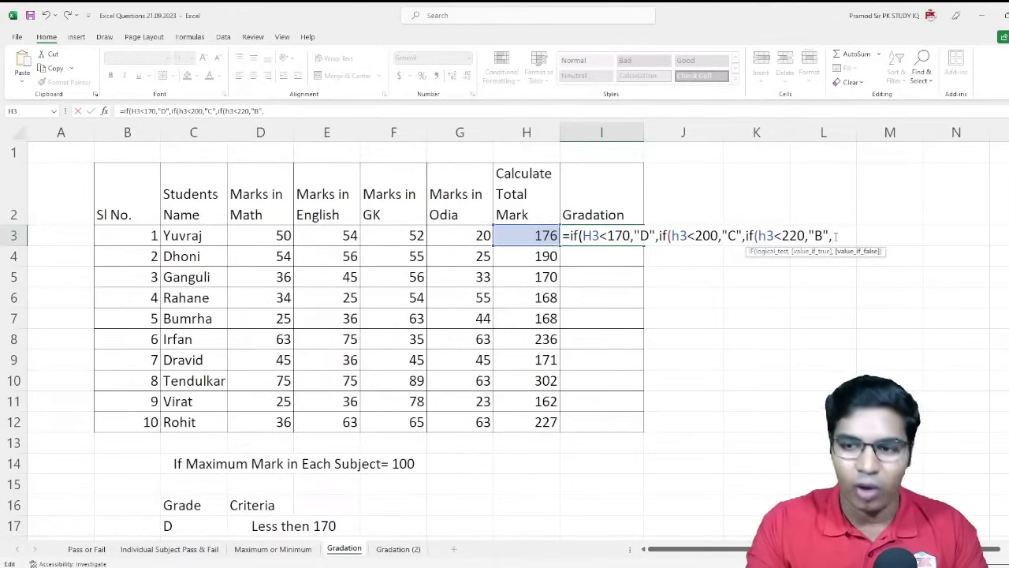
pyautogui.write('if')
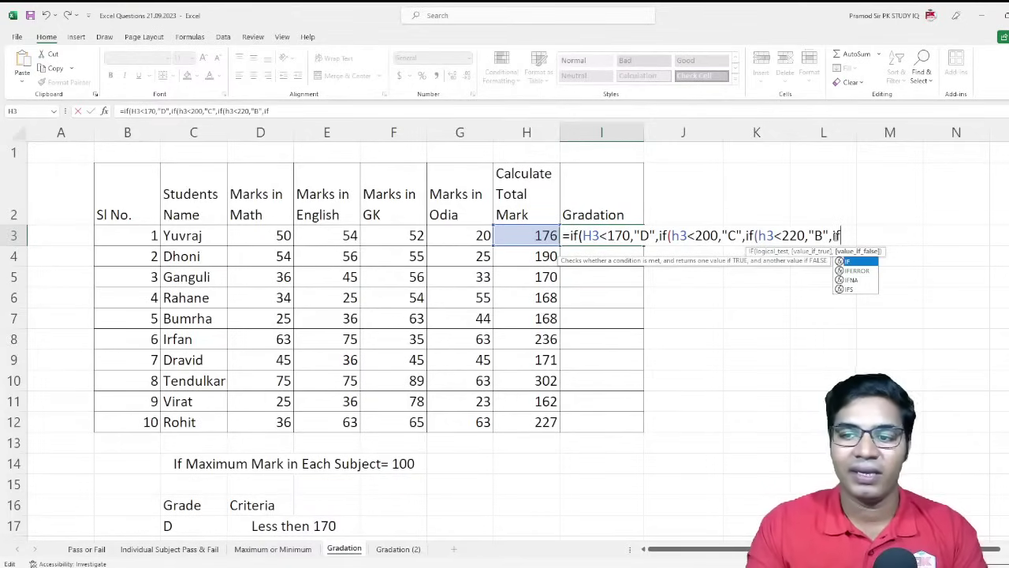
# Step: Correct the comparison to h3< and finish the last IF: below 400 gives "A", otherwise "Not Valid"
pyautogui.write('(')
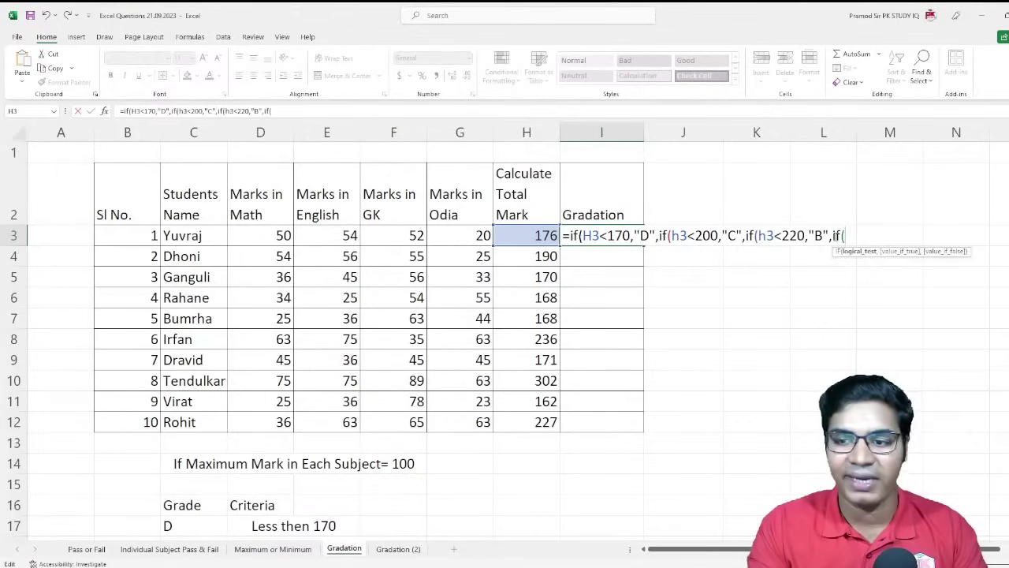
pyautogui.write('h3>')
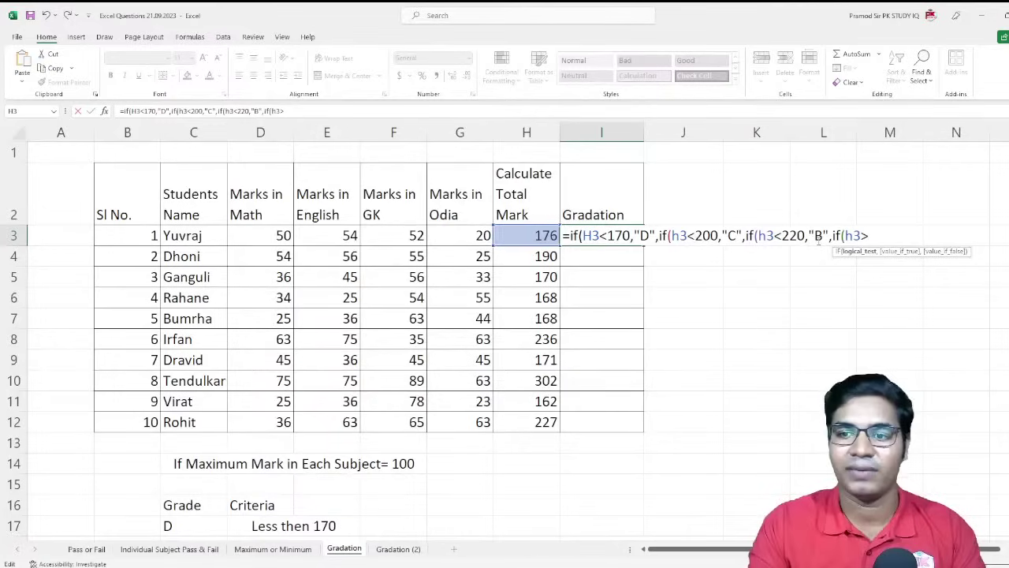
pyautogui.press('BackSpace')
pyautogui.write('<')
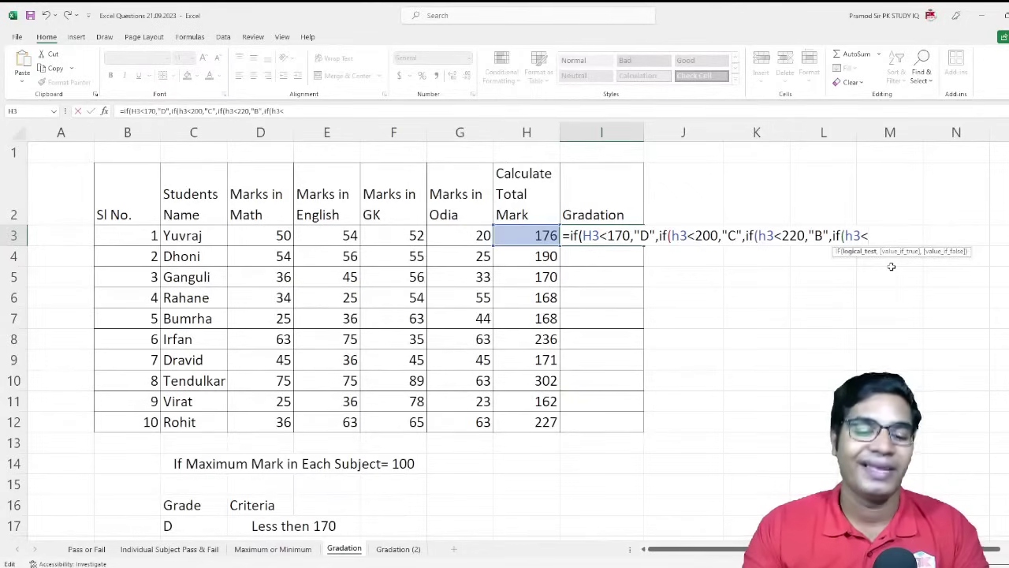
pyautogui.scroll(-3, 749, 309)
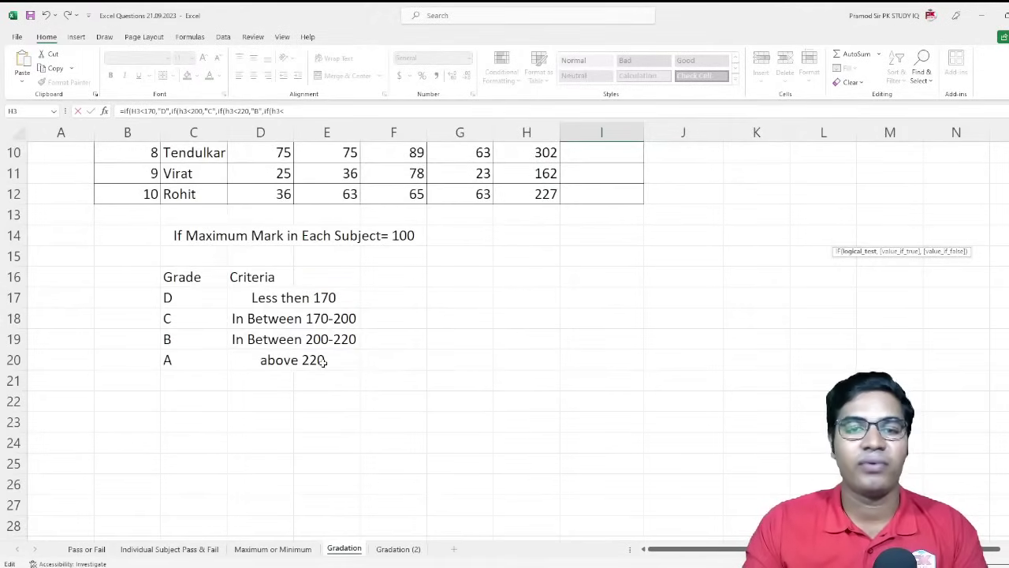
pyautogui.scroll(1, 345, 360)
pyautogui.scroll(2, 541, 404)
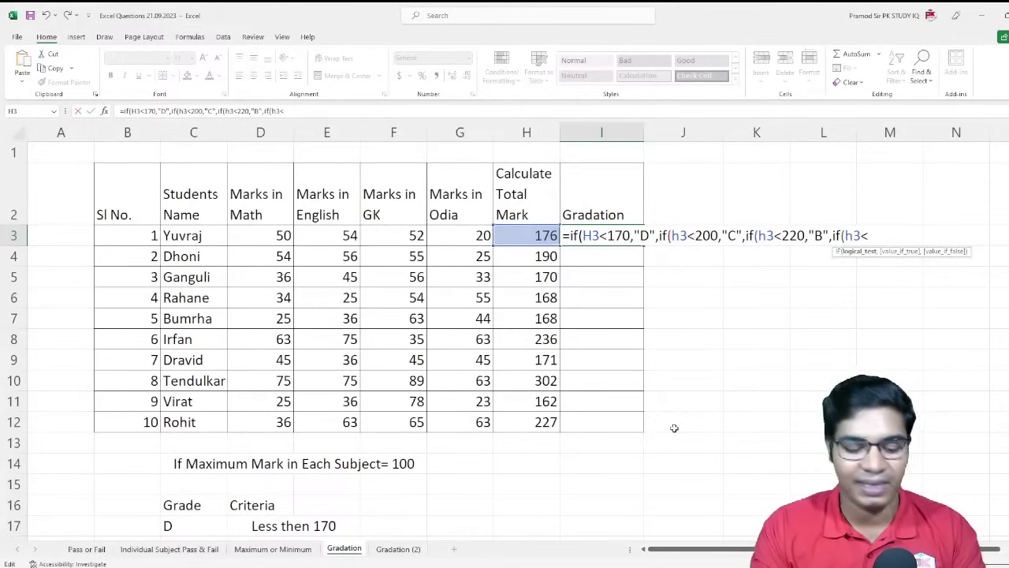
pyautogui.write('400')
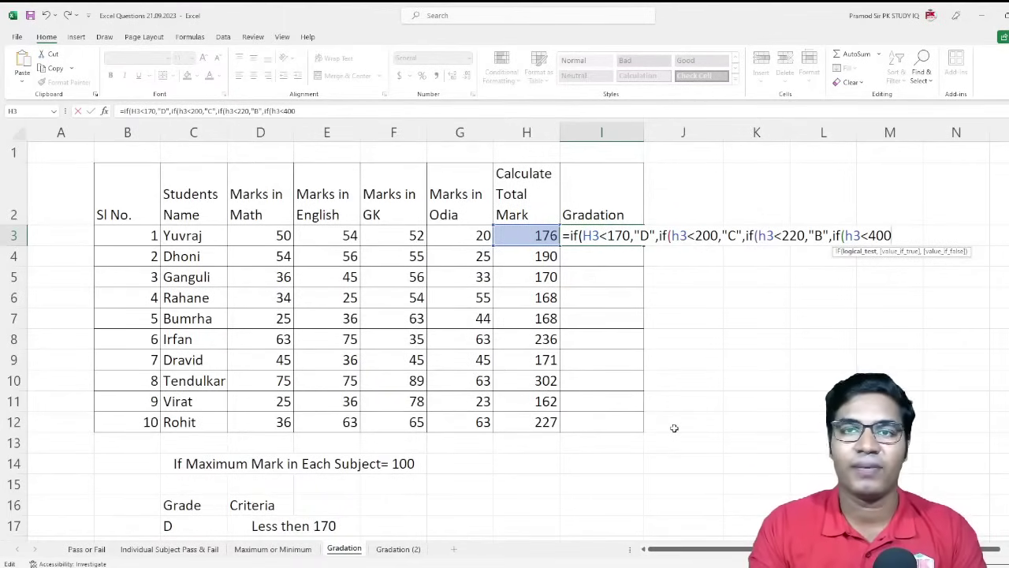
pyautogui.write(',')
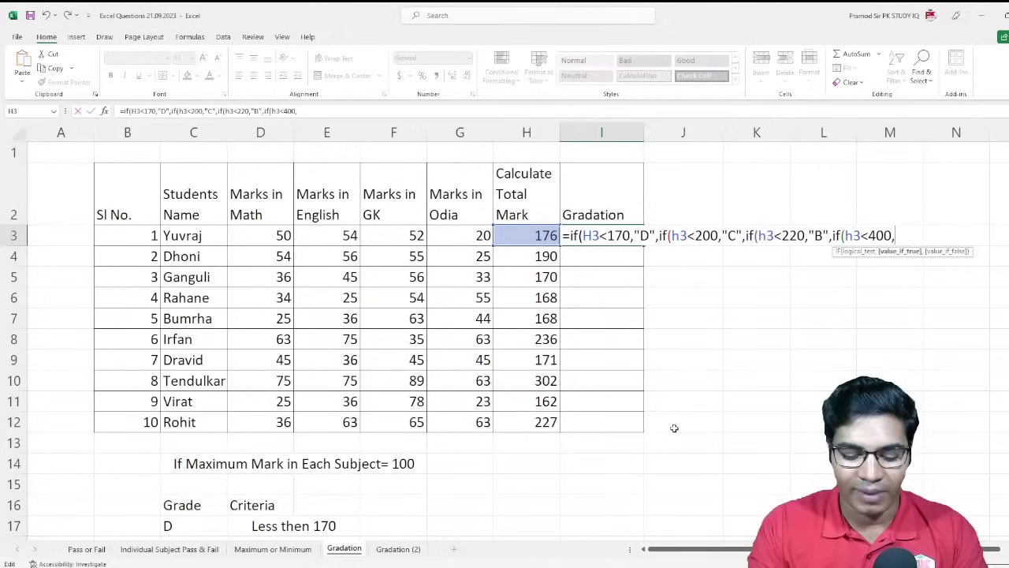
pyautogui.write('"')
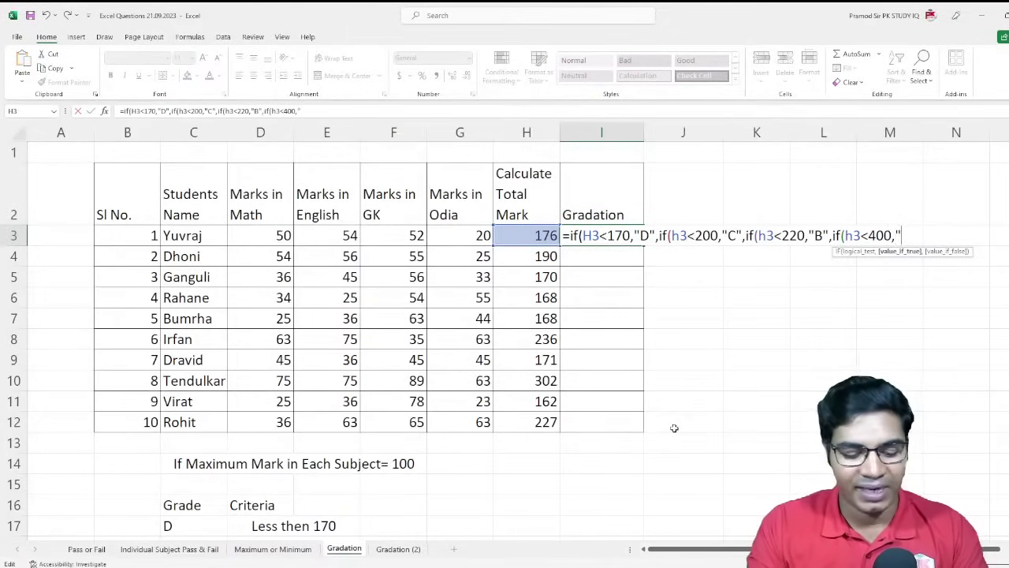
pyautogui.write('A"')
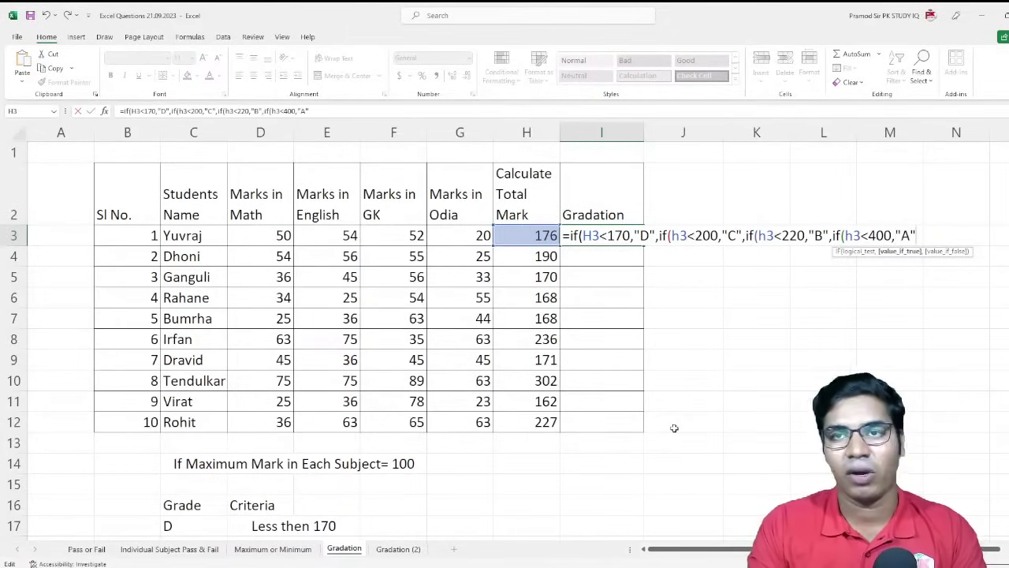
pyautogui.write(',')
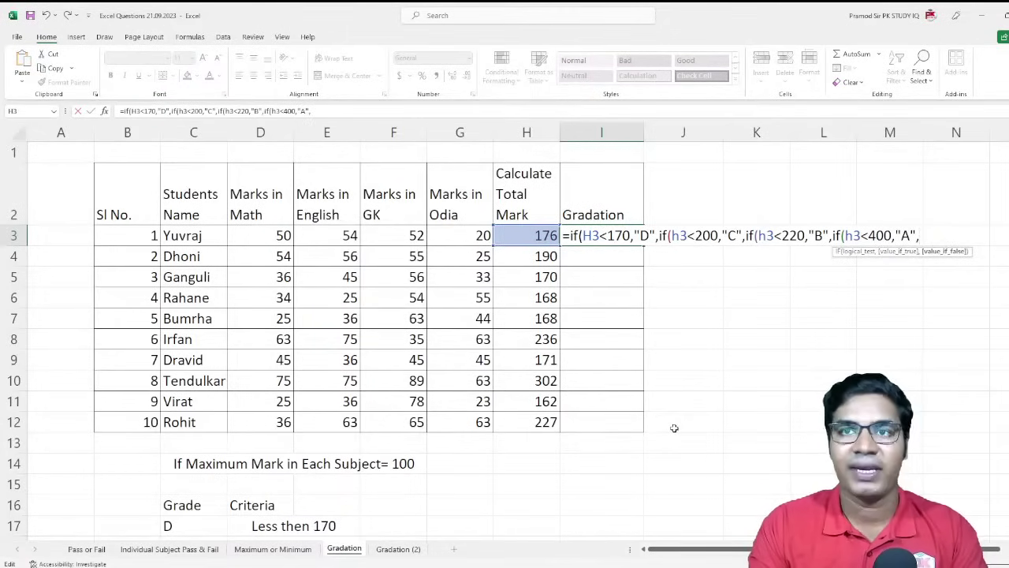
pyautogui.write('"')
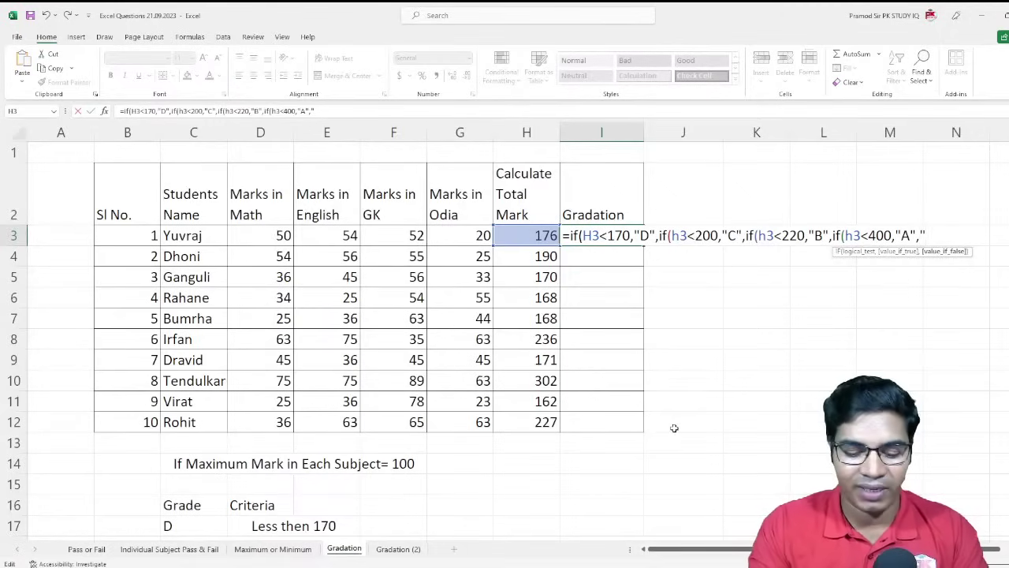
pyautogui.write('Not')
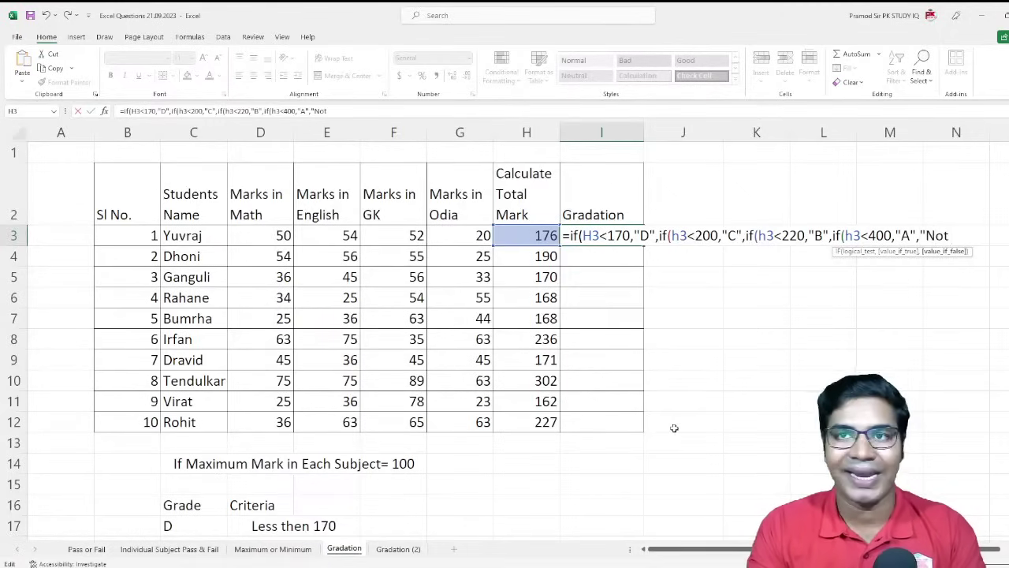
pyautogui.write(' Valid')
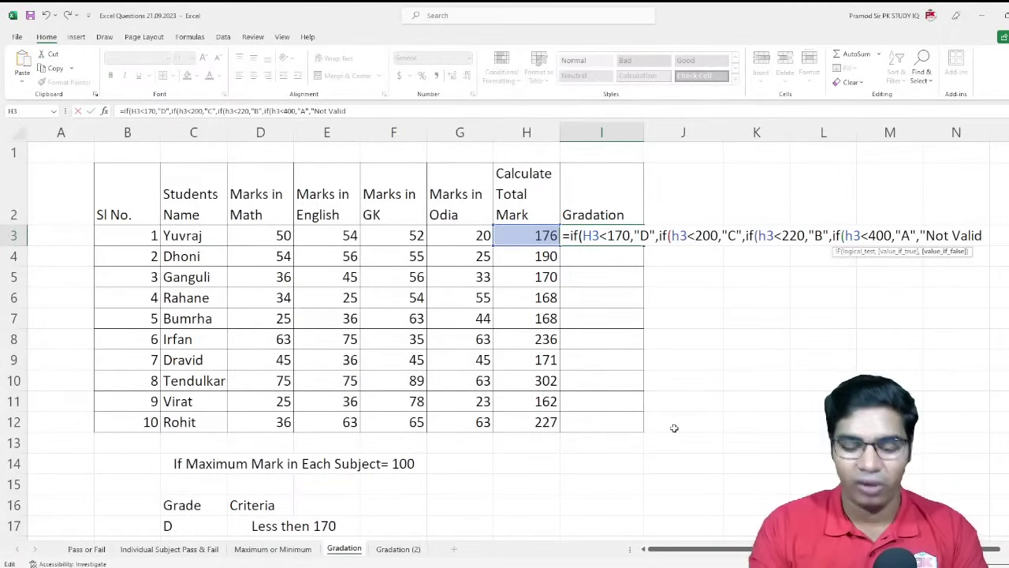
pyautogui.write('"')
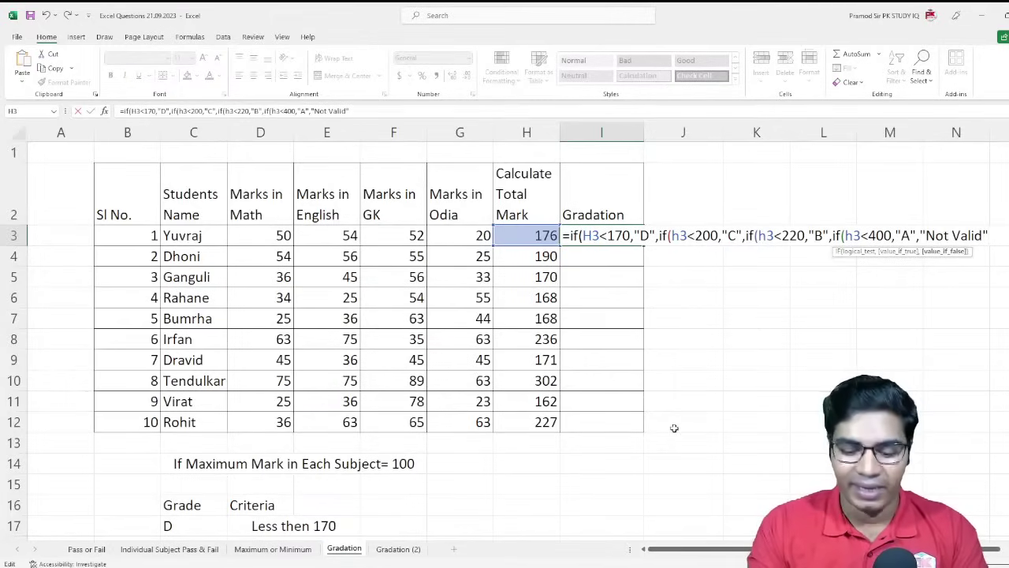
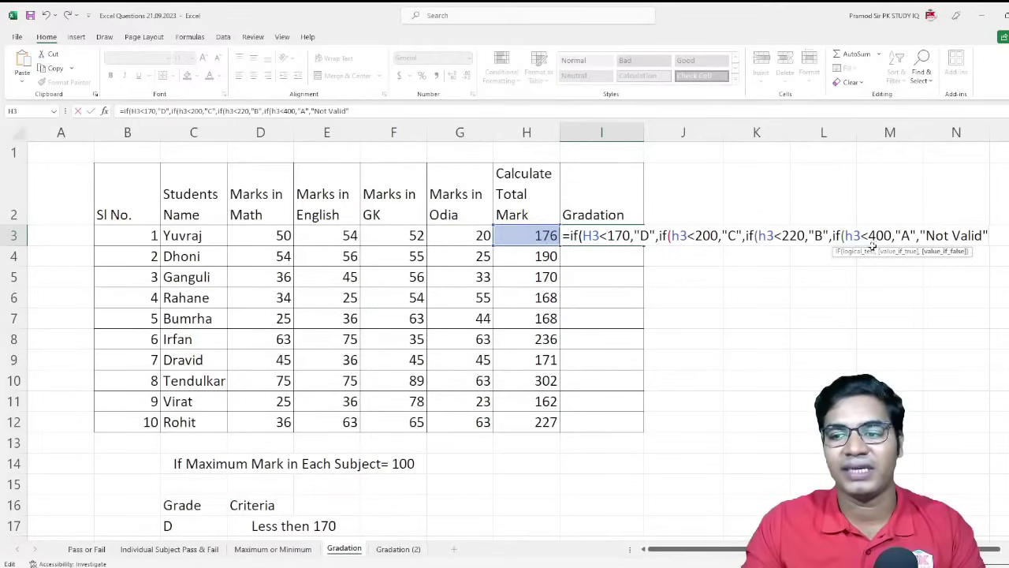
# Step: Add the missing closing parentheses to I3's nested IF formula and enter it, showing grade C for 176
pyautogui.write(')')
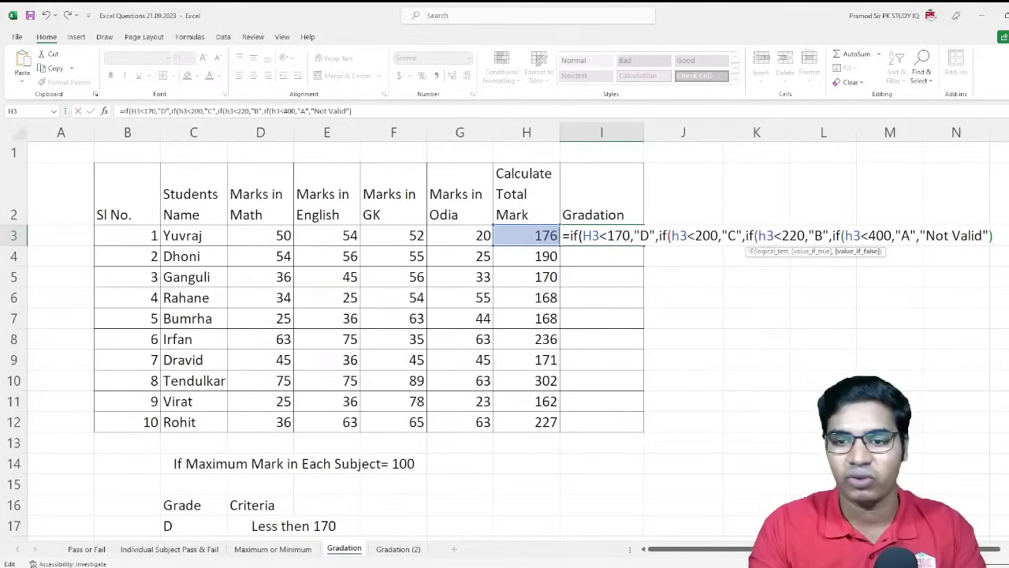
pyautogui.click(744, 235)
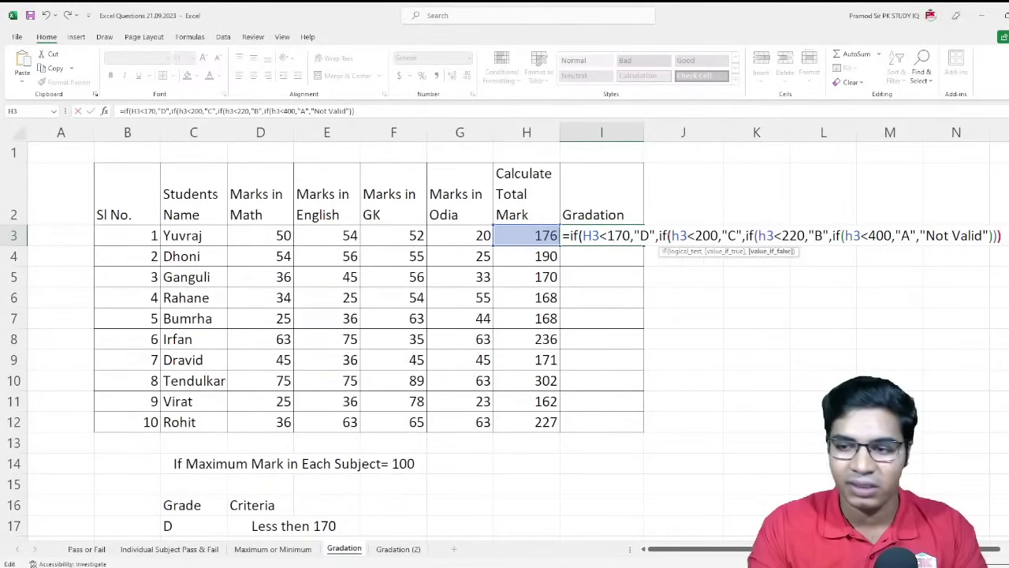
pyautogui.write('))')
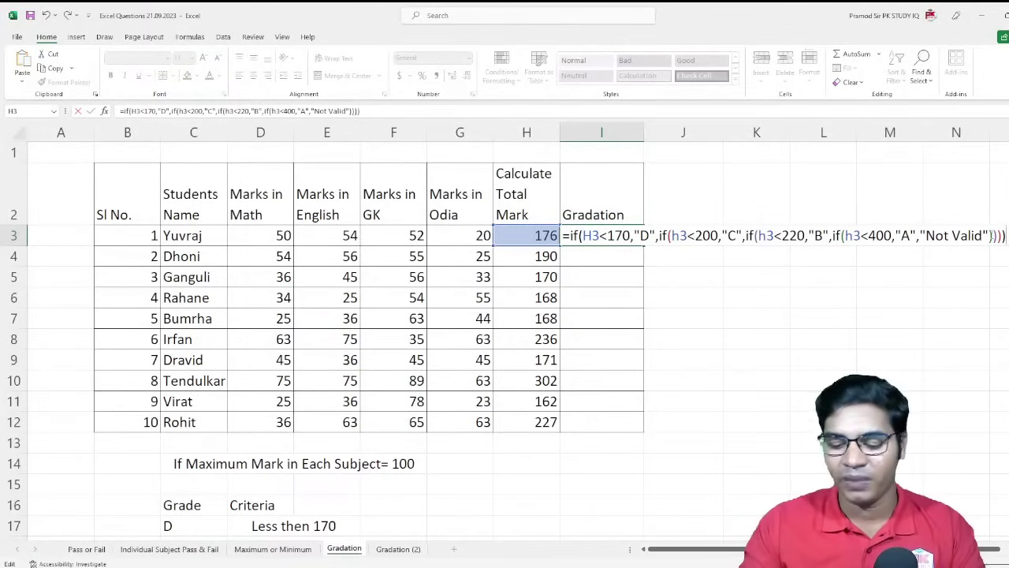
pyautogui.press('Return')
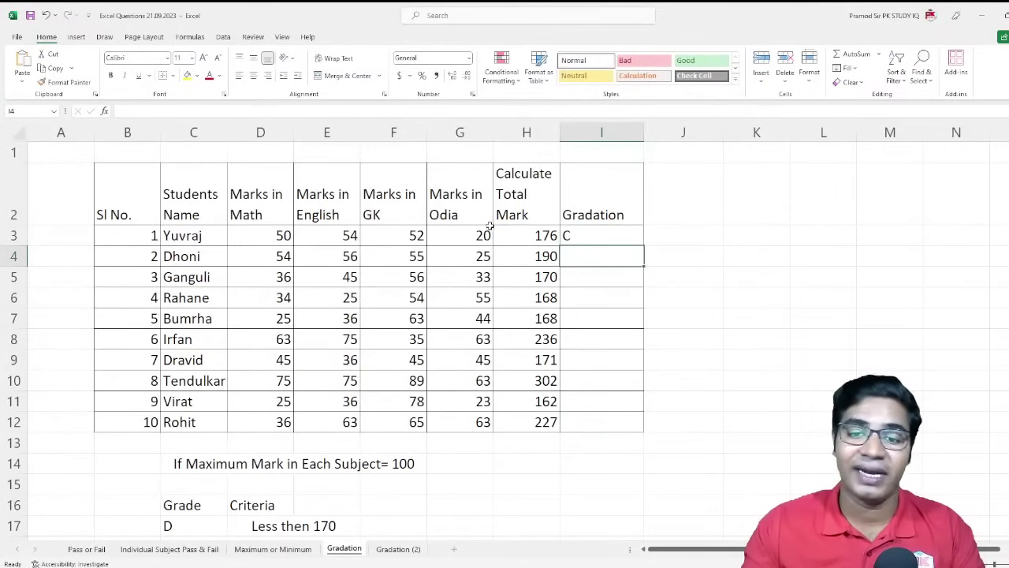
# Step: Copy the I3 grading formula down to I12, grading all ten students C, C, C, D, D, A, C, A, D, A
pyautogui.click(596, 240)
pyautogui.click(534, 236)
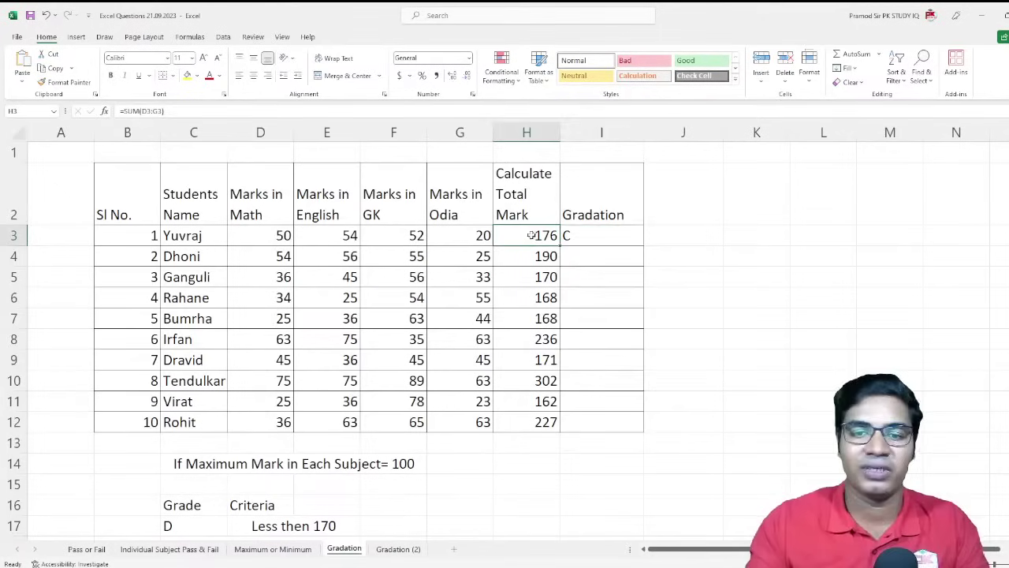
pyautogui.click(589, 237)
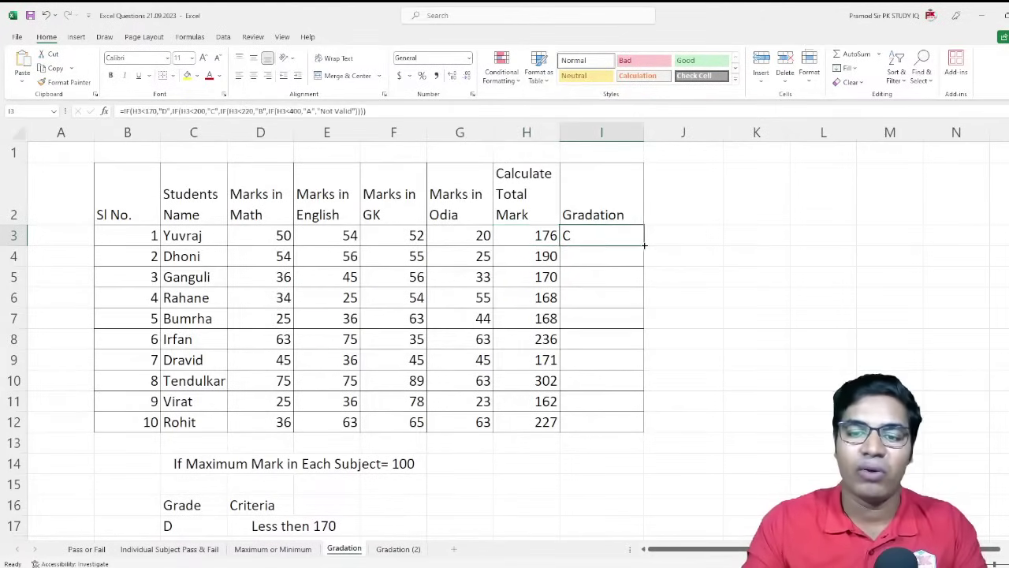
pyautogui.moveTo(645, 246); pyautogui.dragTo(639, 423)
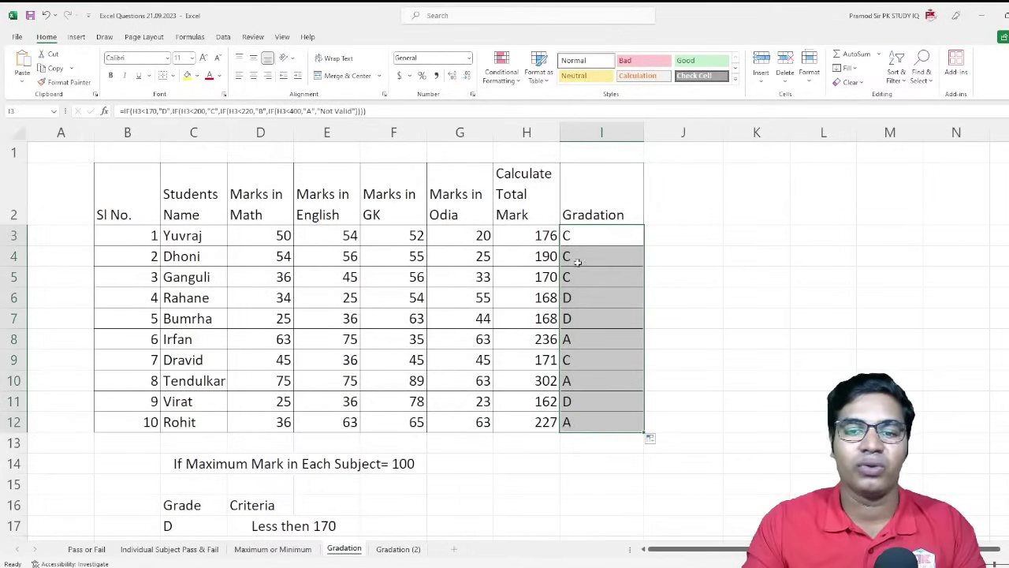
pyautogui.click(550, 261)
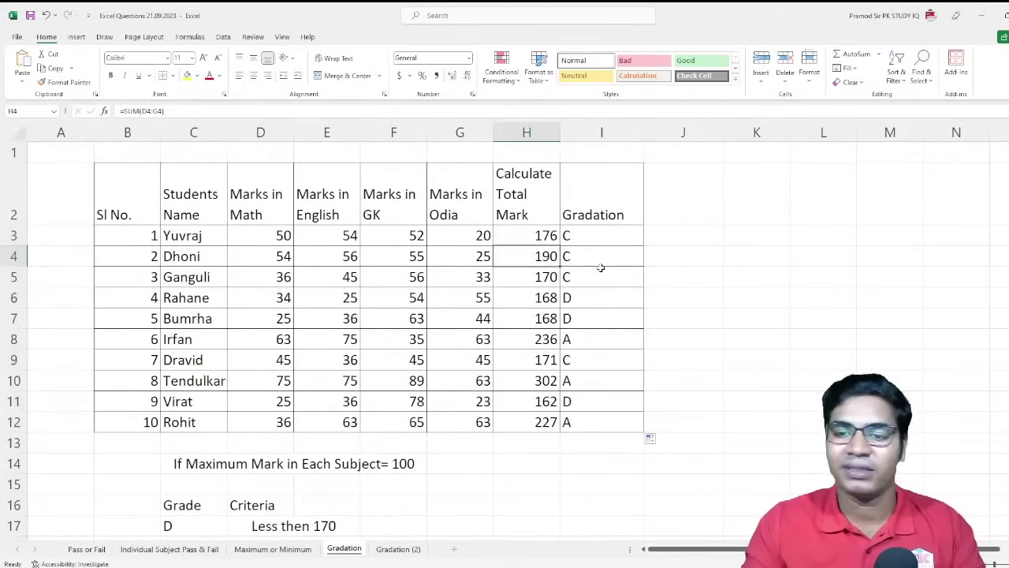
pyautogui.click(602, 275)
pyautogui.scroll(-2, 255, 458)
pyautogui.scroll(1, 389, 358)
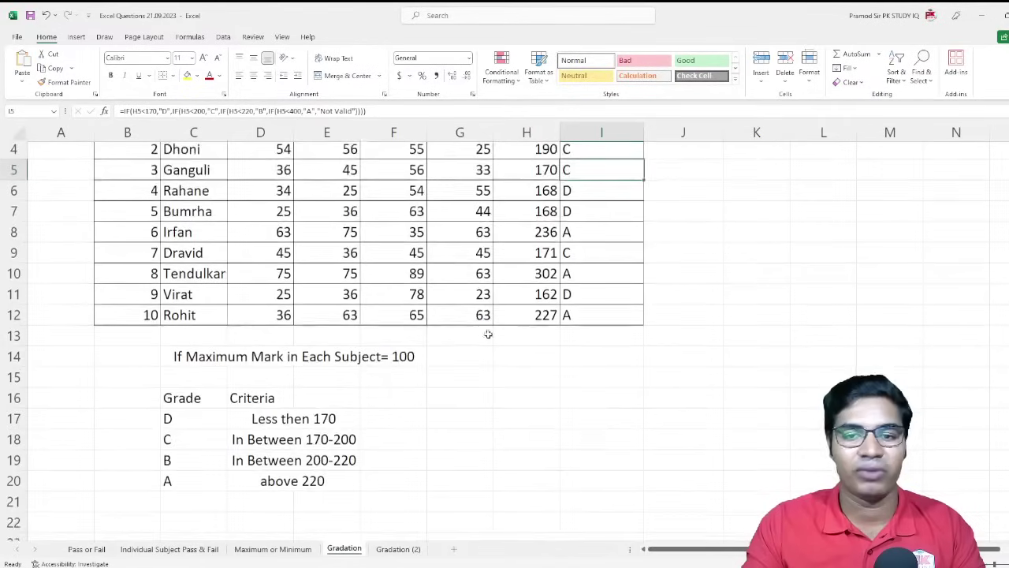
pyautogui.scroll(1, 486, 333)
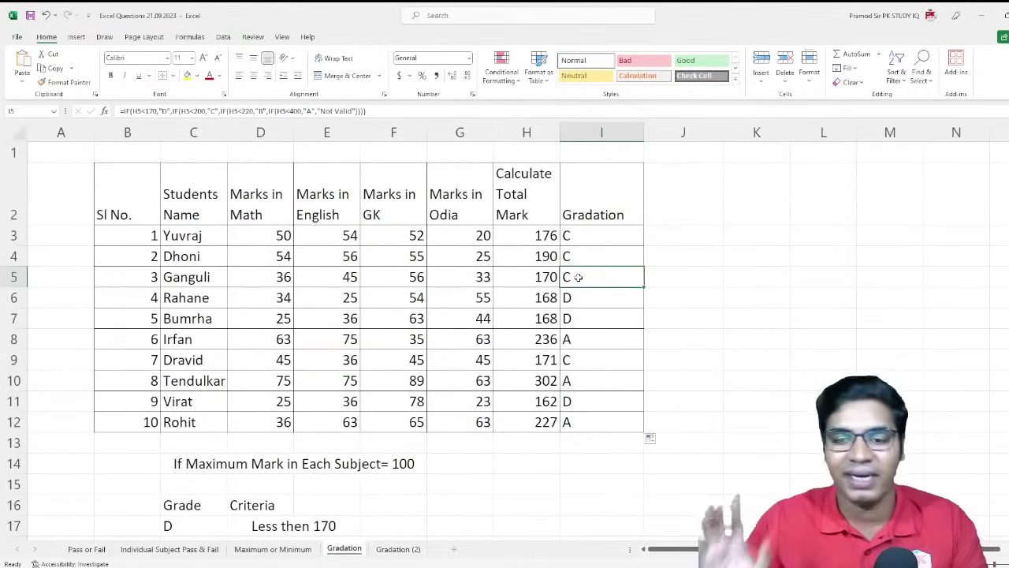
pyautogui.click(582, 303)
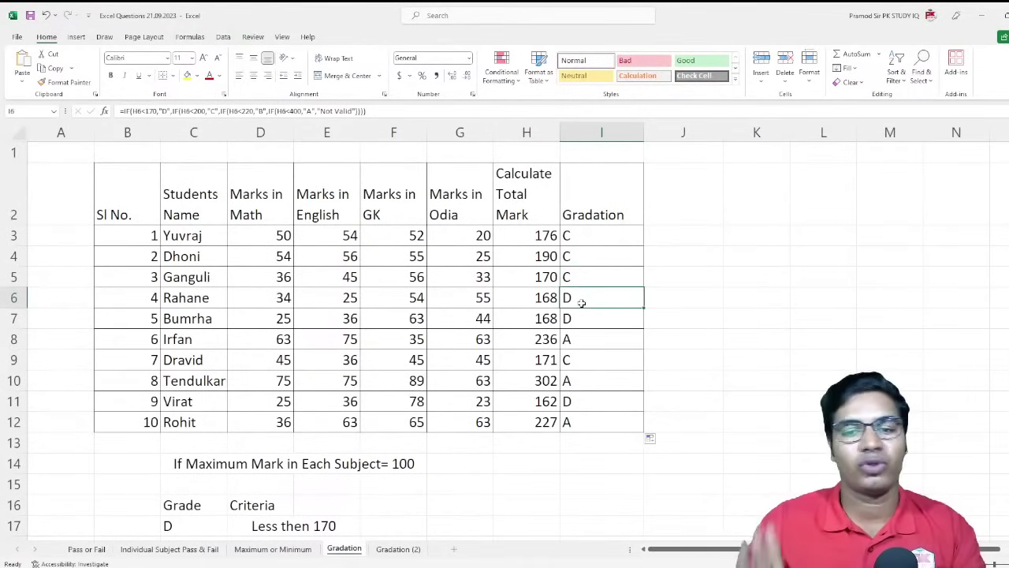
pyautogui.click(587, 324)
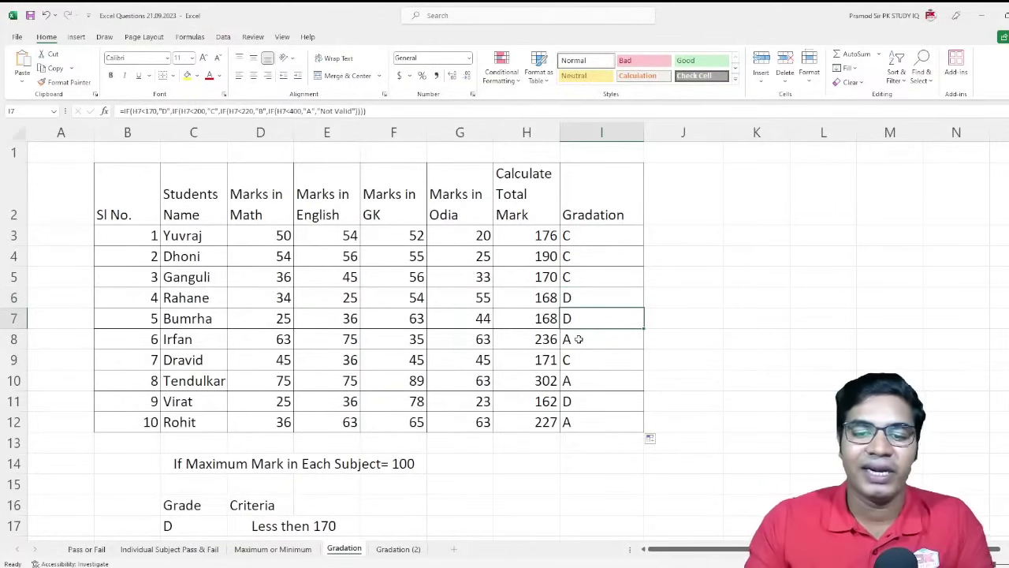
pyautogui.click(579, 339)
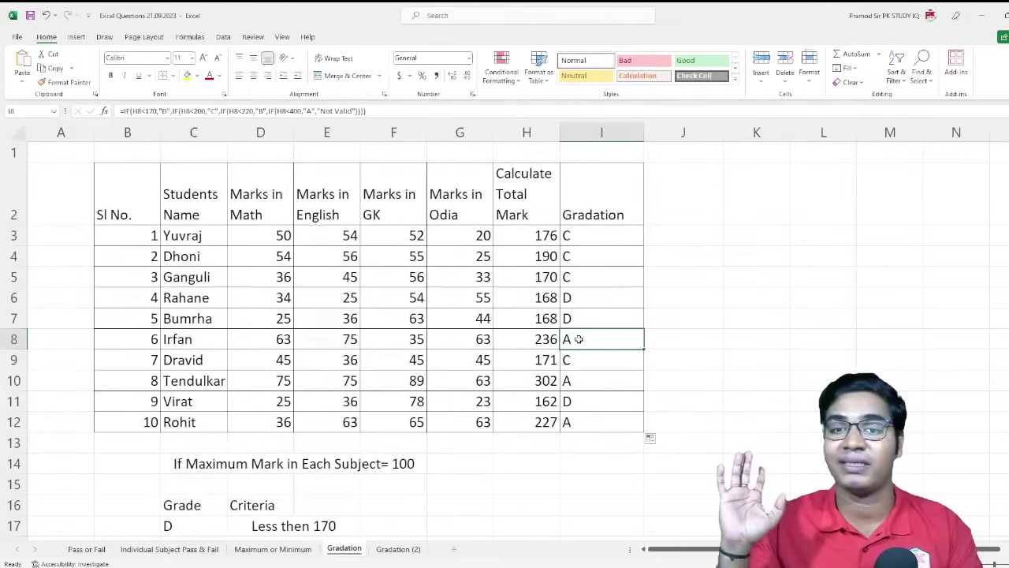
pyautogui.scroll(-1, 579, 340)
pyautogui.scroll(-2, 578, 339)
pyautogui.click(573, 258)
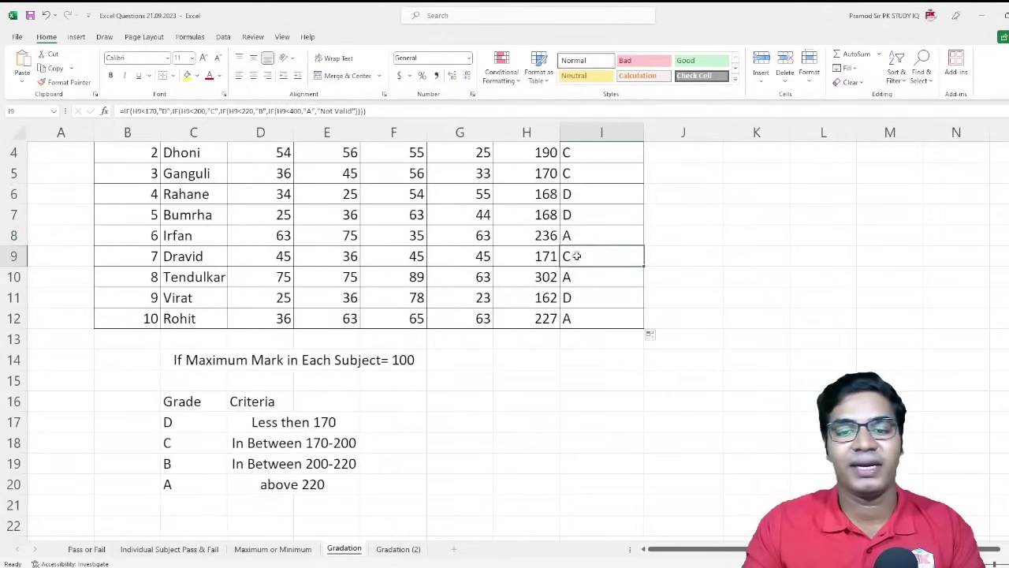
pyautogui.click(543, 283)
pyautogui.click(578, 280)
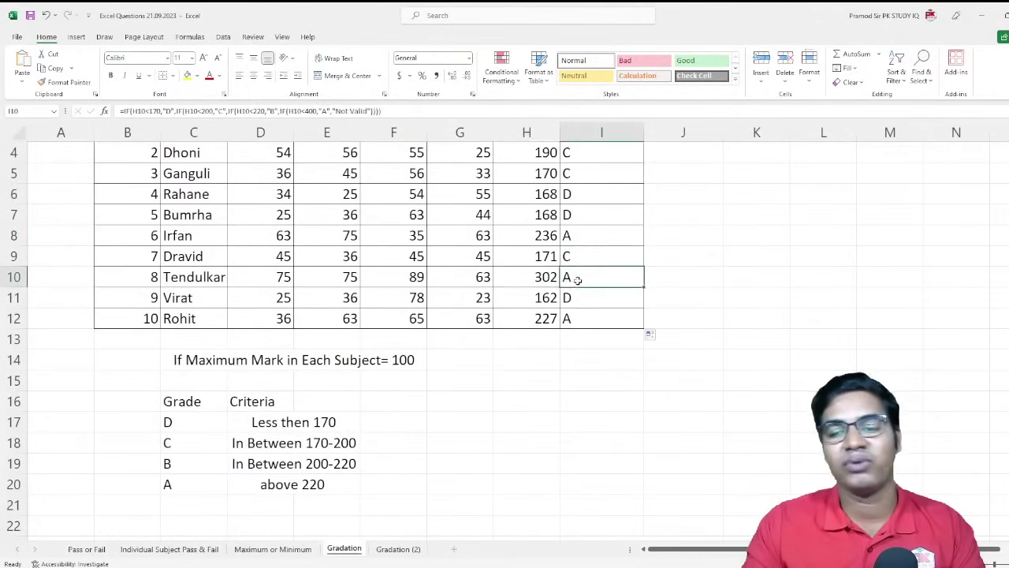
pyautogui.click(545, 303)
pyautogui.click(582, 301)
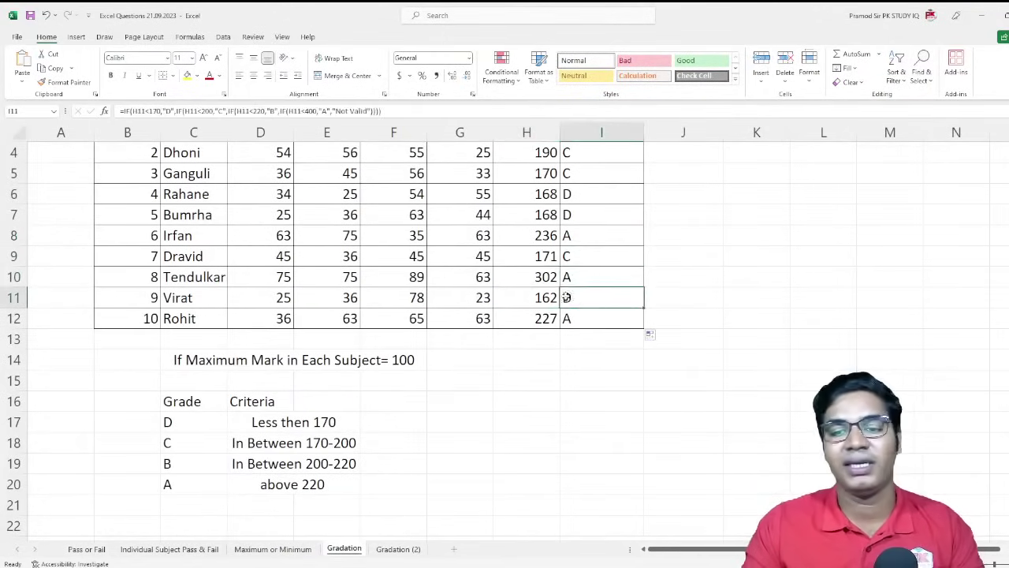
pyautogui.click(590, 319)
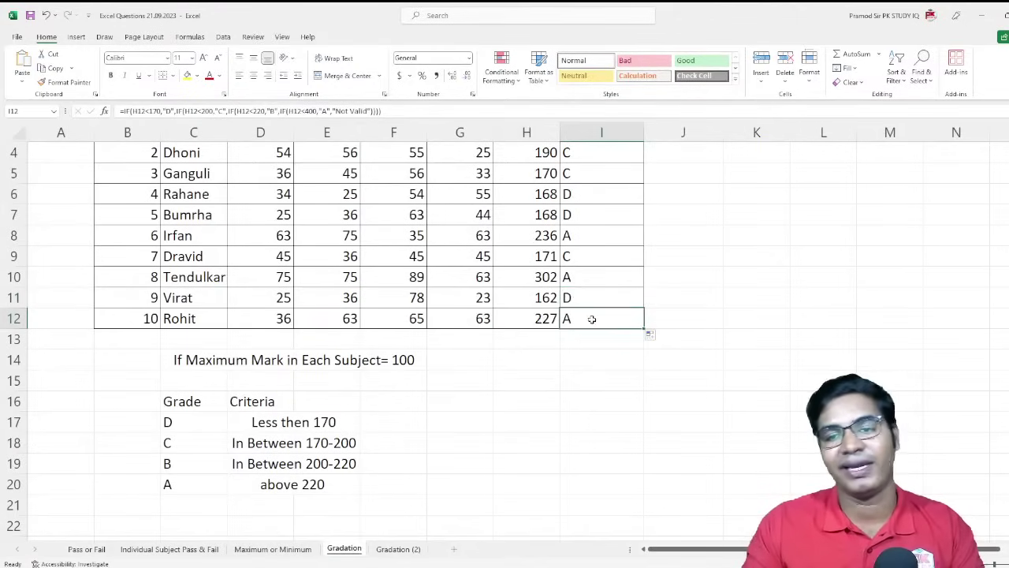
pyautogui.scroll(3, 593, 341)
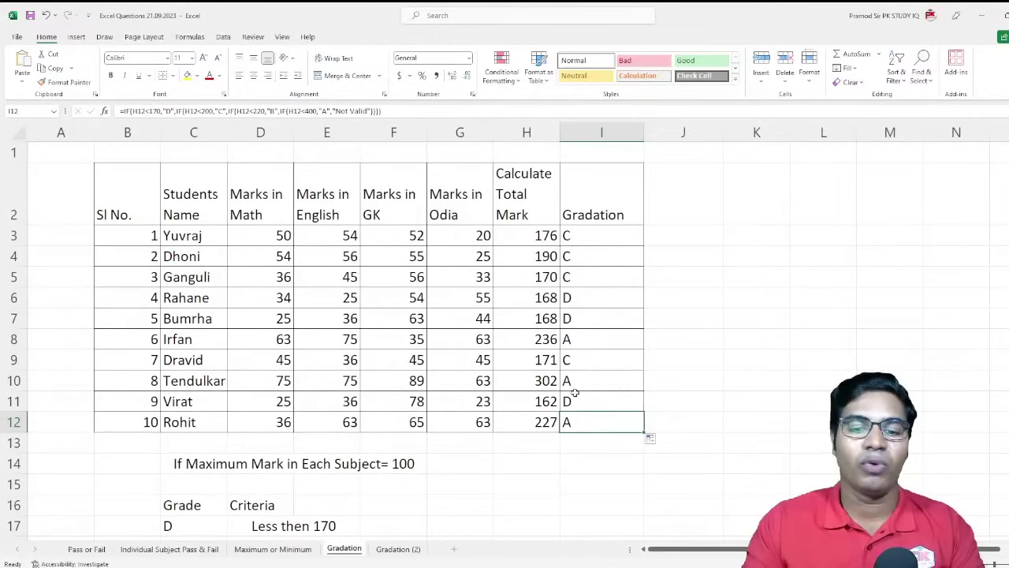
pyautogui.click(548, 422)
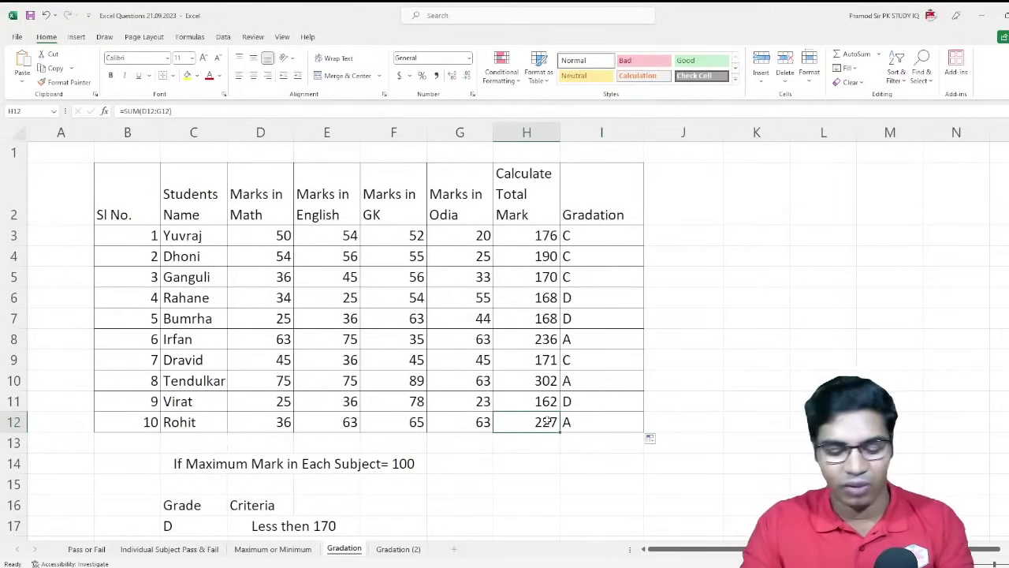
# Step: Overwrite the total in H12 with 405 so its grade reads Not Valid
pyautogui.write('405')
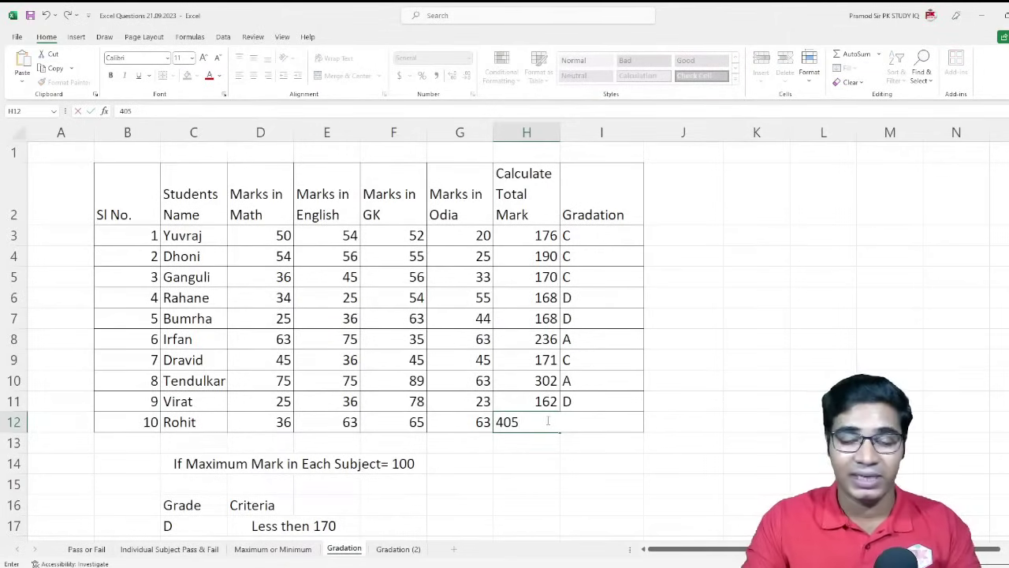
pyautogui.press('Return')
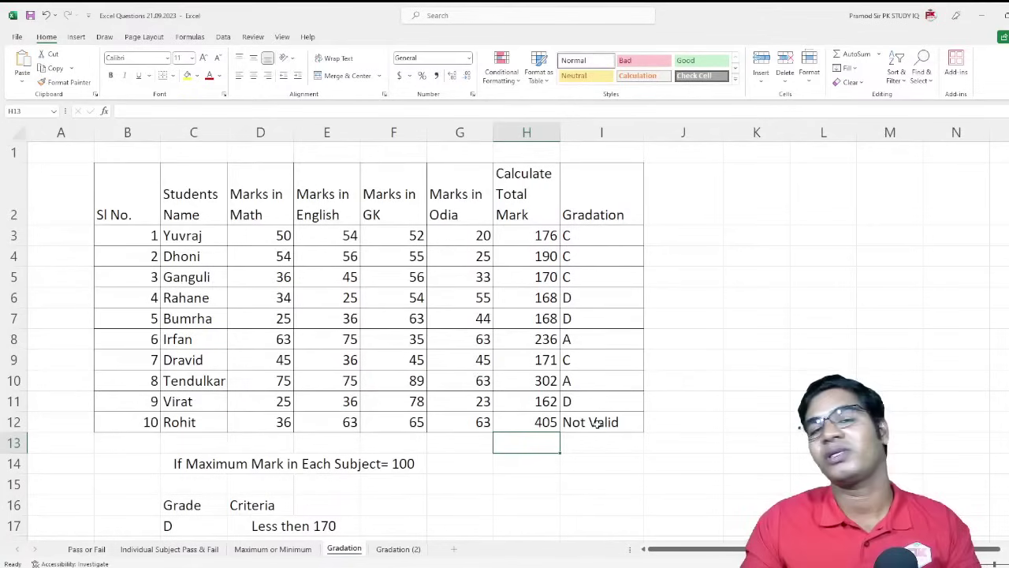
# Step: Change the last IF test in I3's formula from H3<400 to H3>220 for grade A
pyautogui.doubleClick(591, 235)
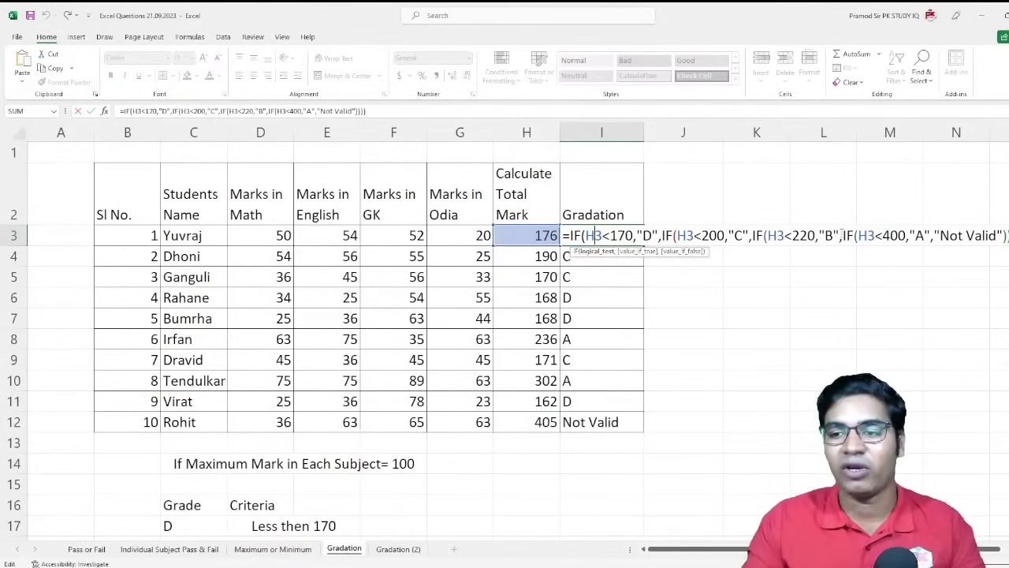
pyautogui.scroll(-1, 397, 359)
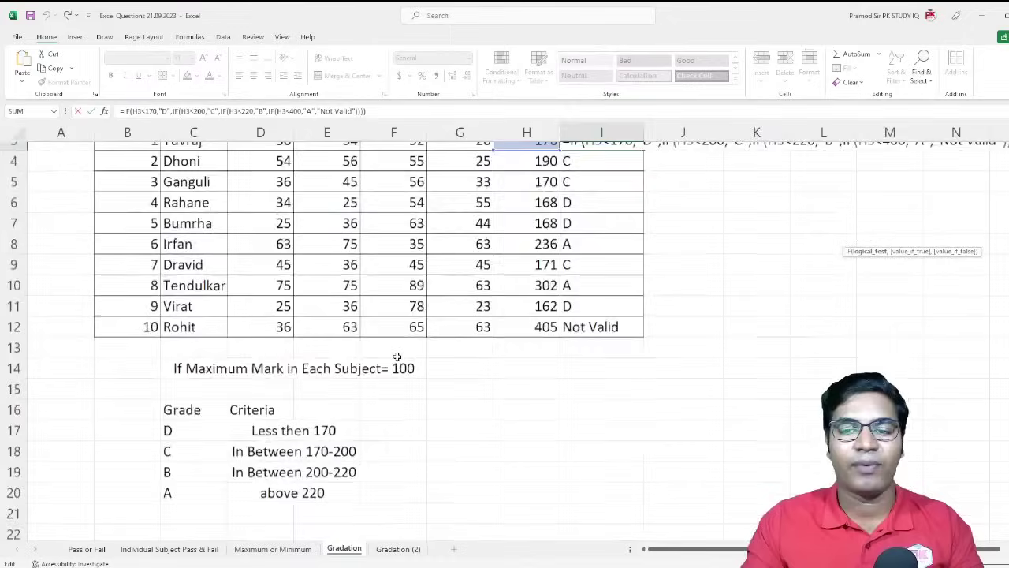
pyautogui.scroll(-1, 365, 383)
pyautogui.scroll(-1, 276, 373)
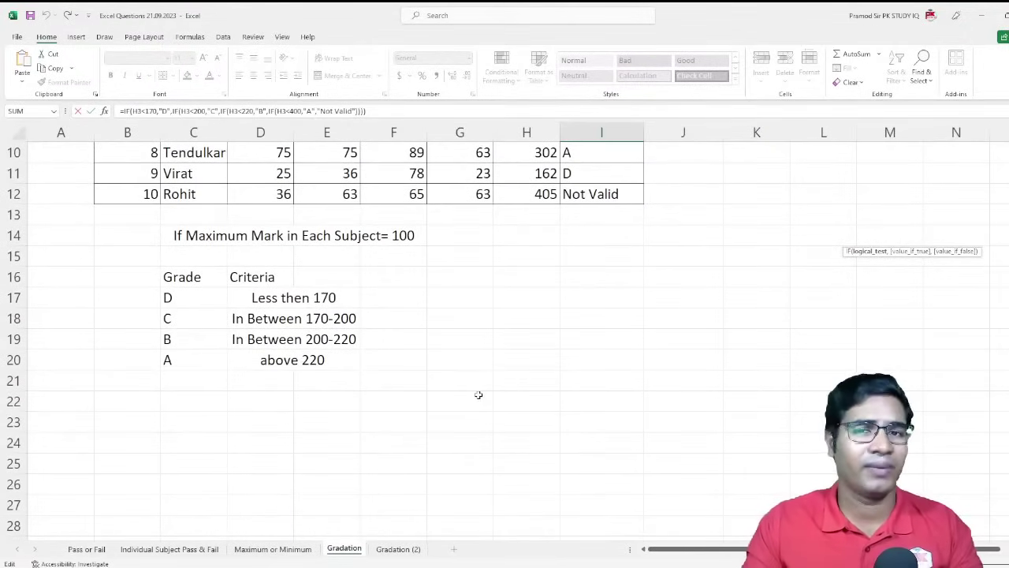
pyautogui.scroll(2, 479, 398)
pyautogui.scroll(1, 479, 399)
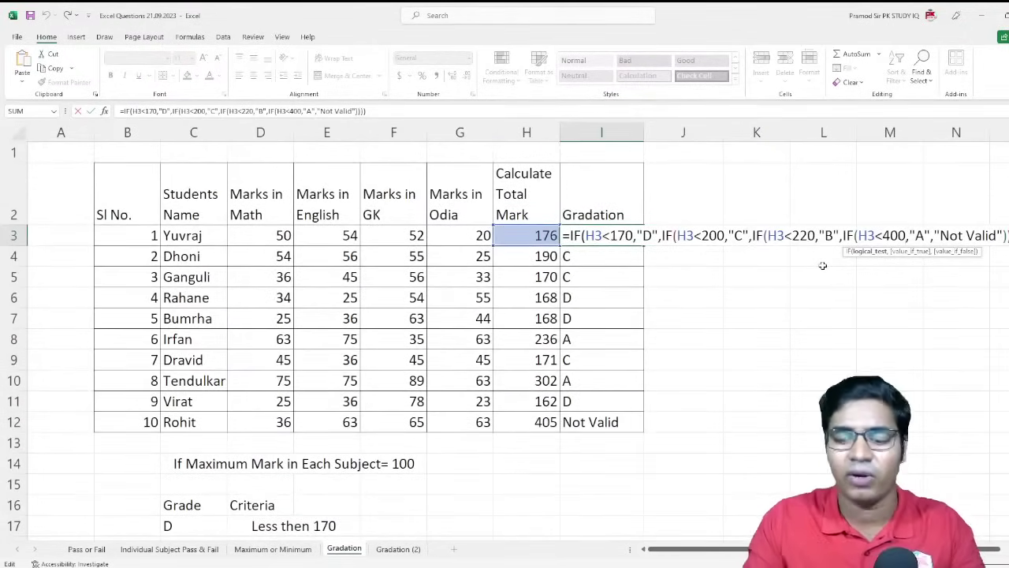
pyautogui.click(907, 235)
pyautogui.press('BackSpace')
pyautogui.press('BackSpace')
pyautogui.press('BackSpace')
pyautogui.press('BackSpace')
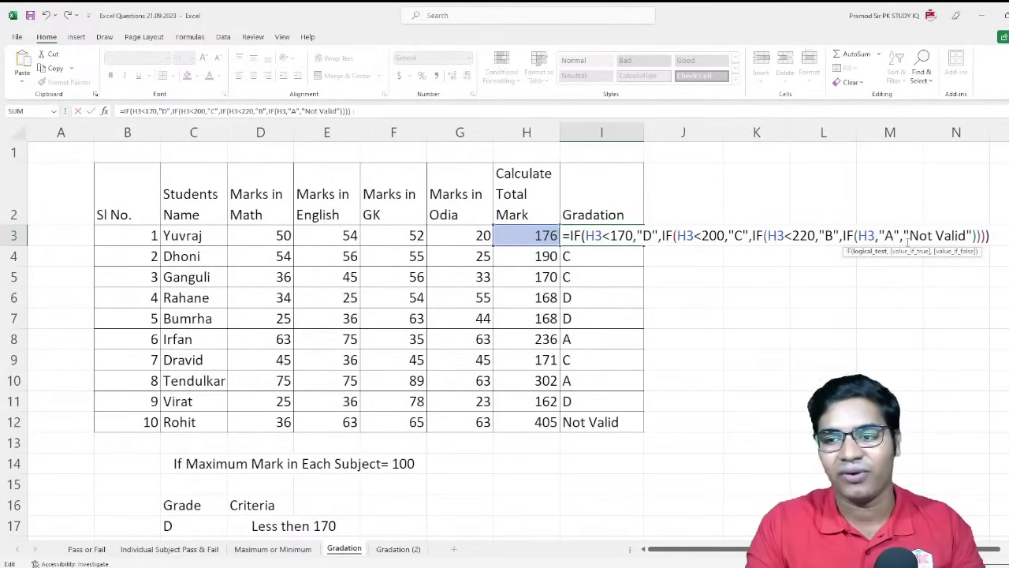
pyautogui.write('>2')
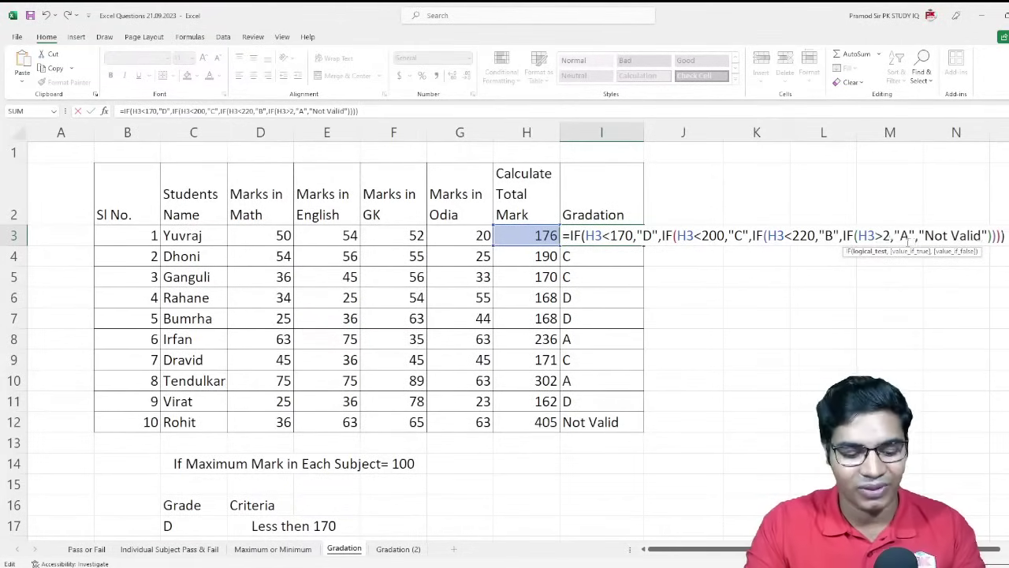
pyautogui.write('20')
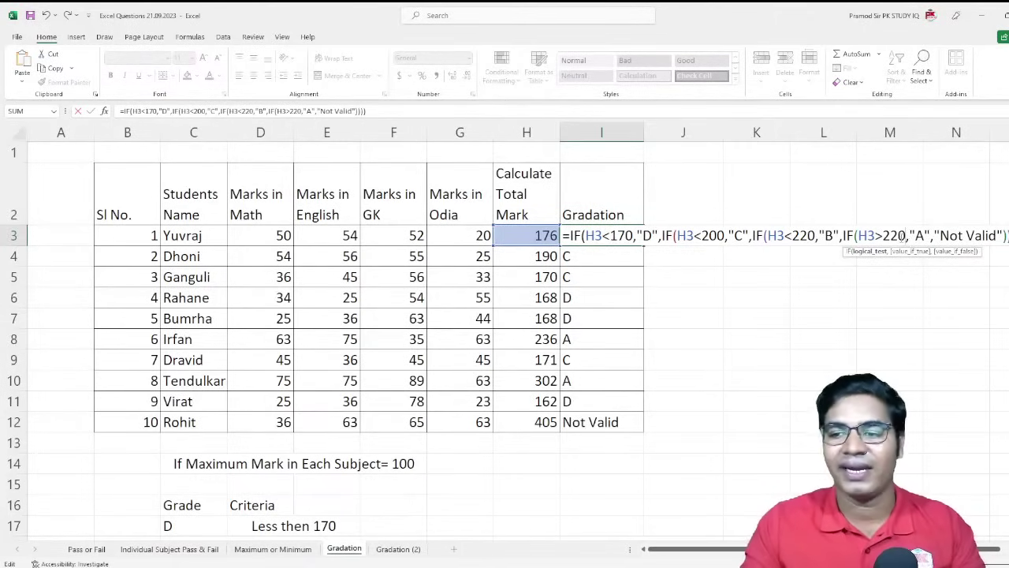
pyautogui.scroll(-2, 369, 462)
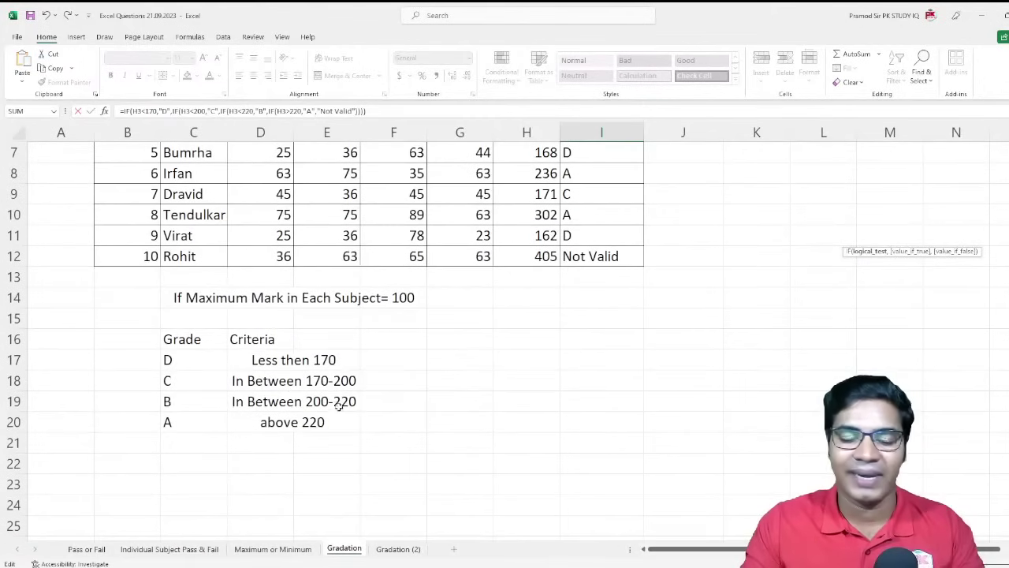
pyautogui.scroll(2, 442, 376)
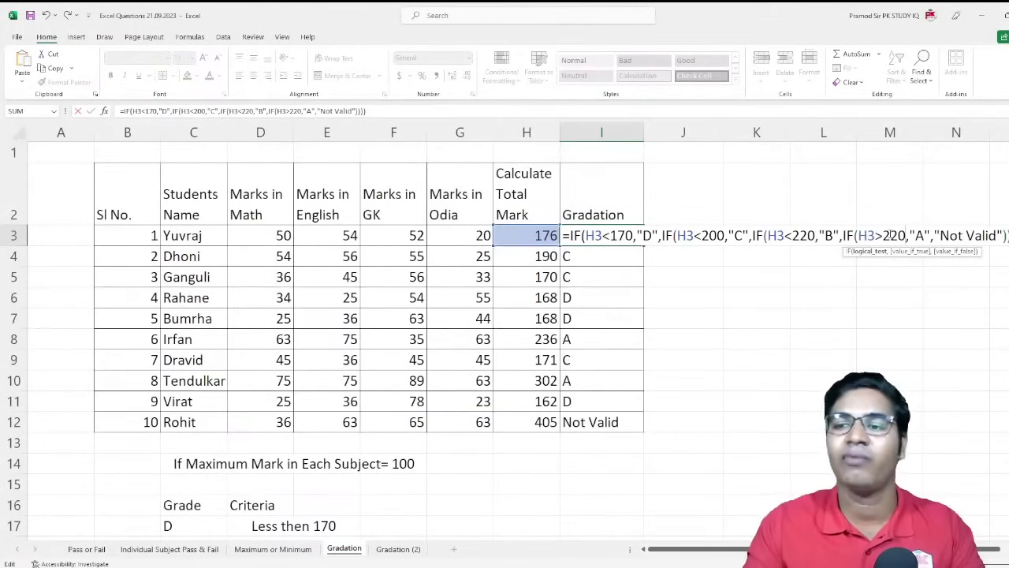
pyautogui.press('Return')
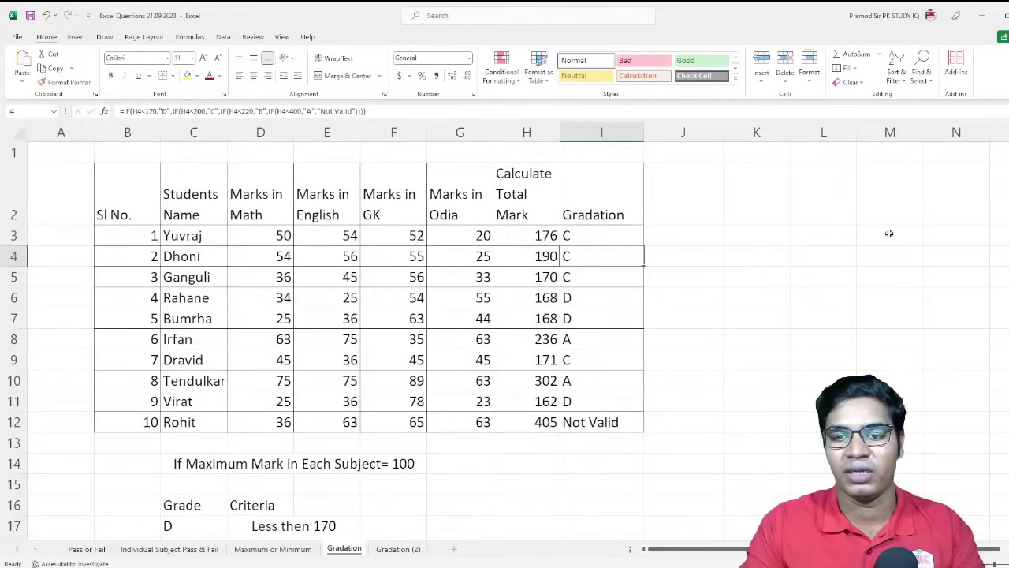
# Step: Refill I3's revised formula down to I12, so Rohit's 405 now grades A, and check I12
pyautogui.click(581, 235)
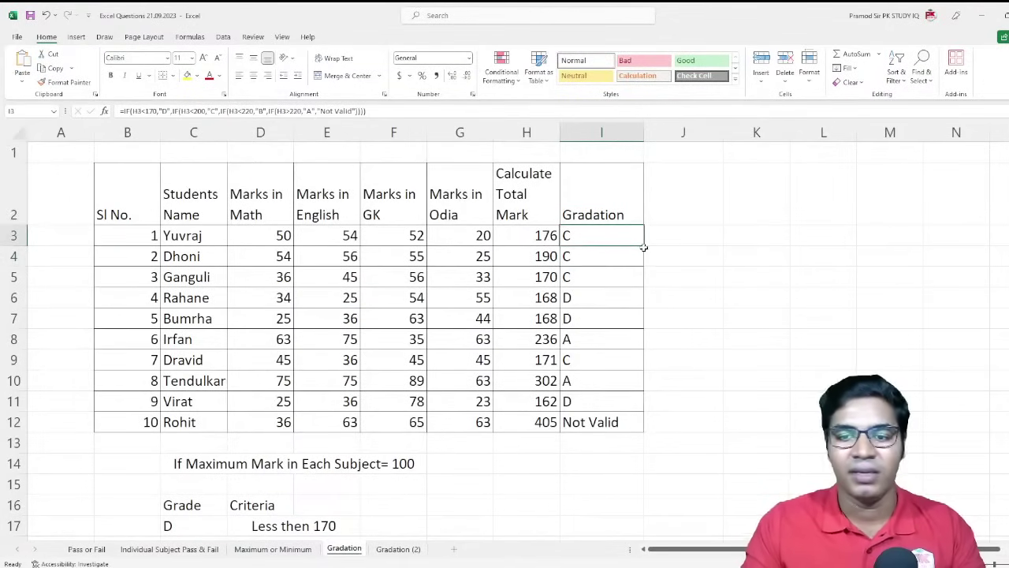
pyautogui.moveTo(644, 245); pyautogui.dragTo(616, 427)
pyautogui.click(605, 235)
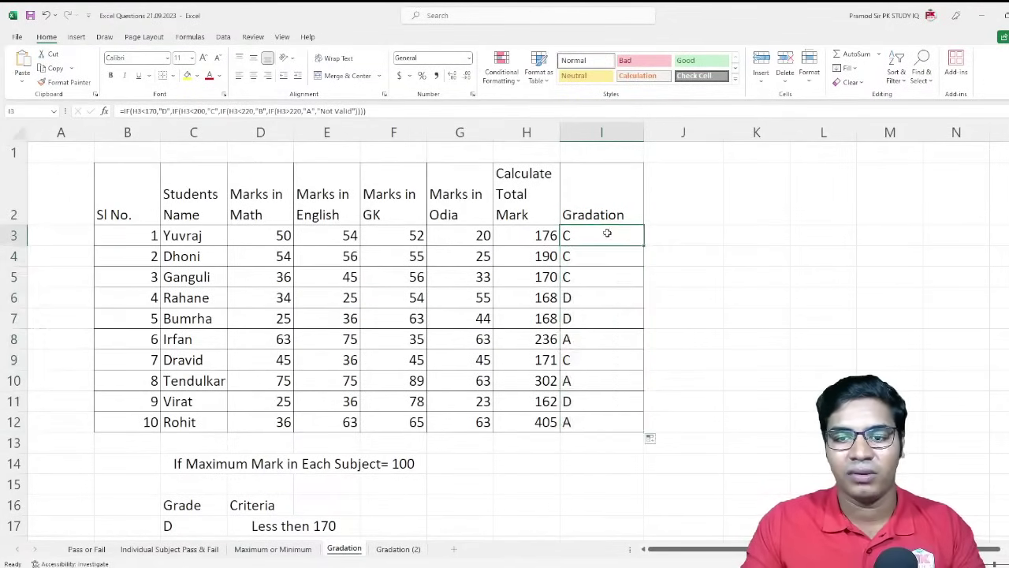
pyautogui.click(581, 423)
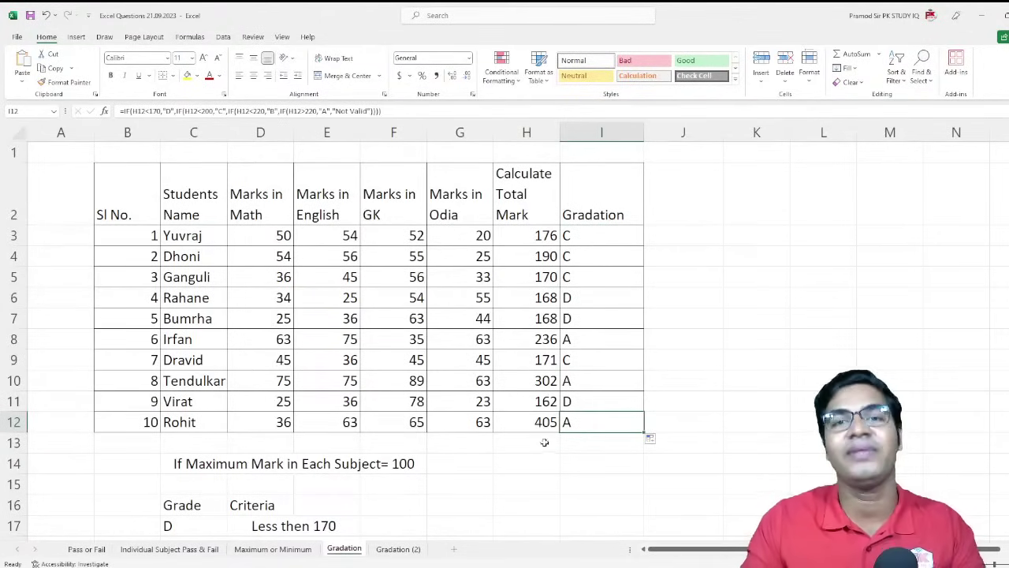
pyautogui.doubleClick(571, 240)
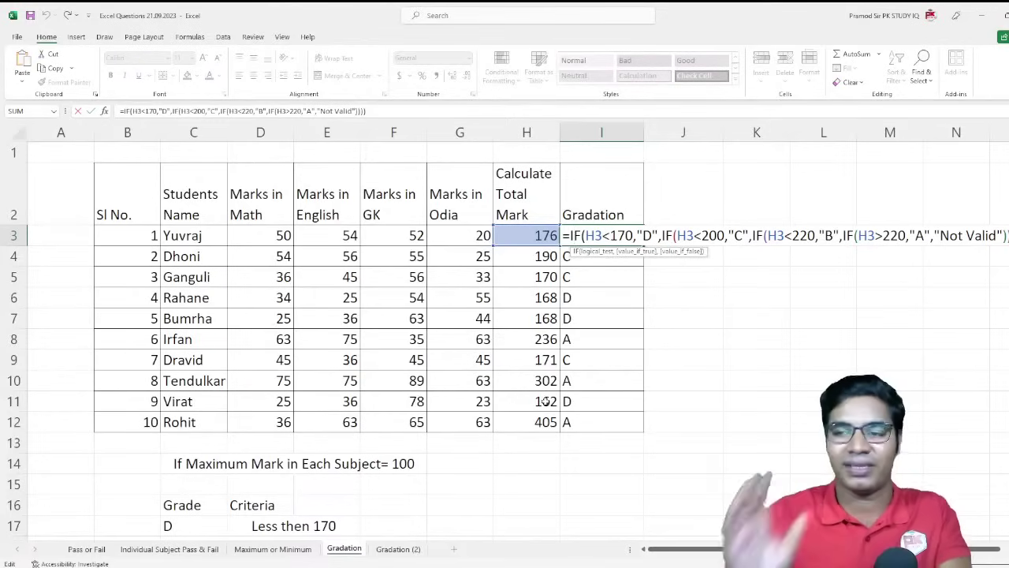
# Step: Restore the last IF test in I3's formula from H3>220 back to H3<400
pyautogui.click(907, 237)
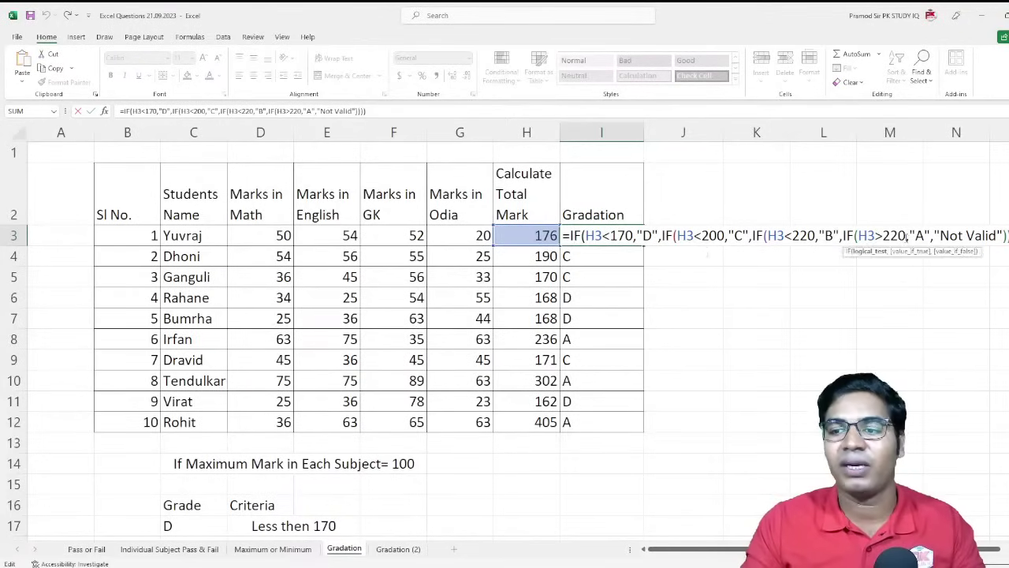
pyautogui.press('BackSpace')
pyautogui.press('BackSpace')
pyautogui.press('BackSpace')
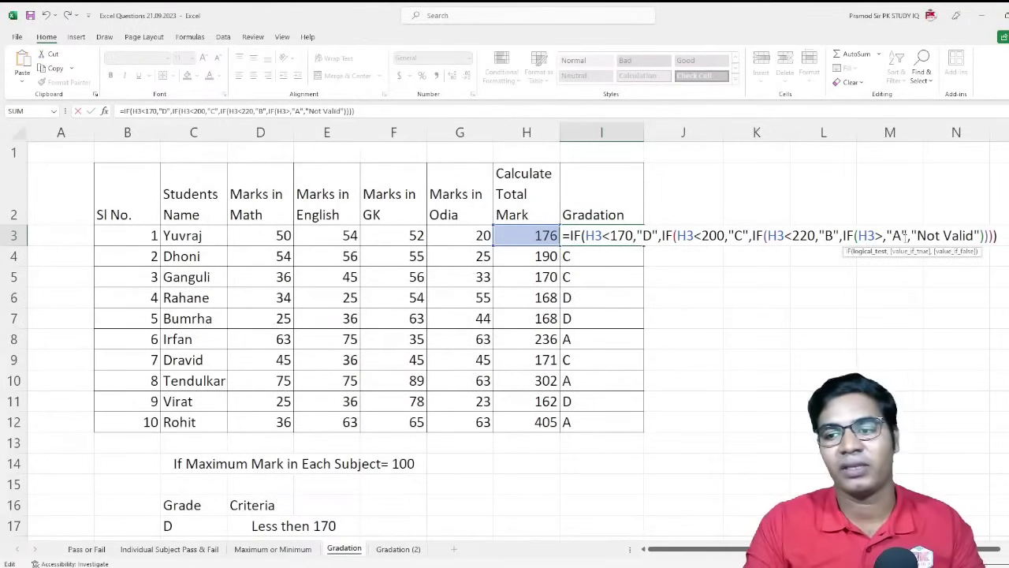
pyautogui.press('BackSpace')
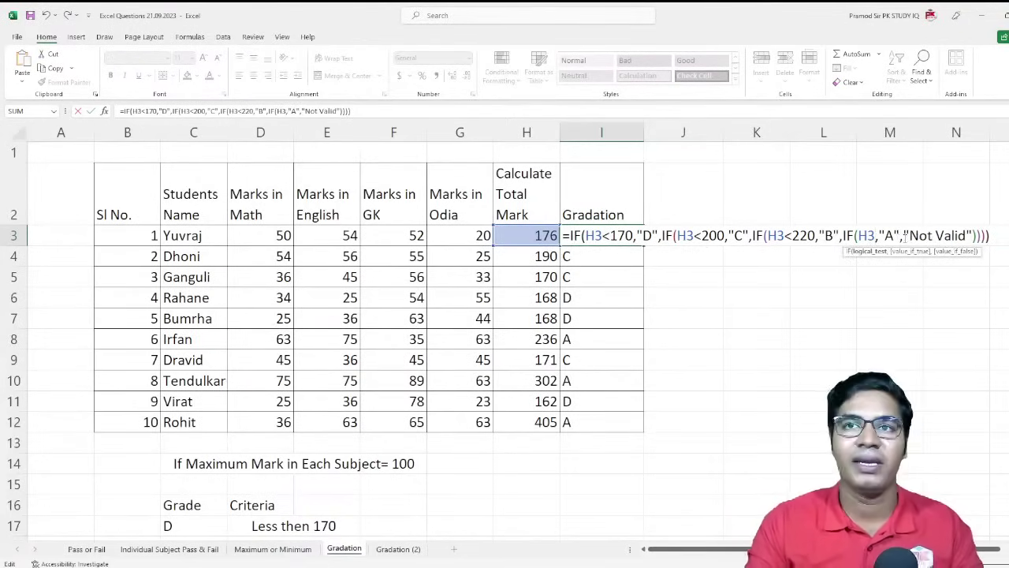
pyautogui.write('<')
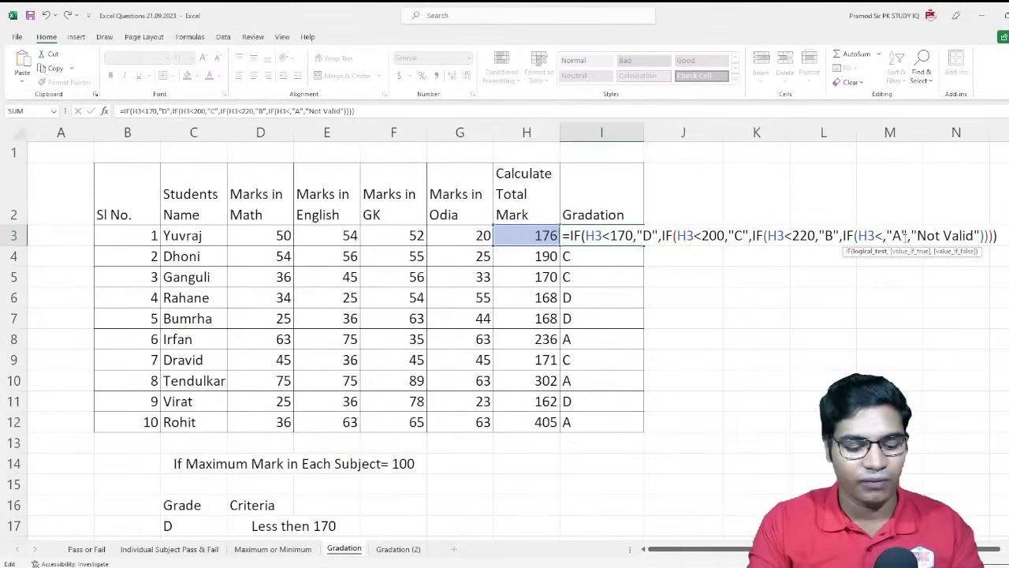
pyautogui.write('400')
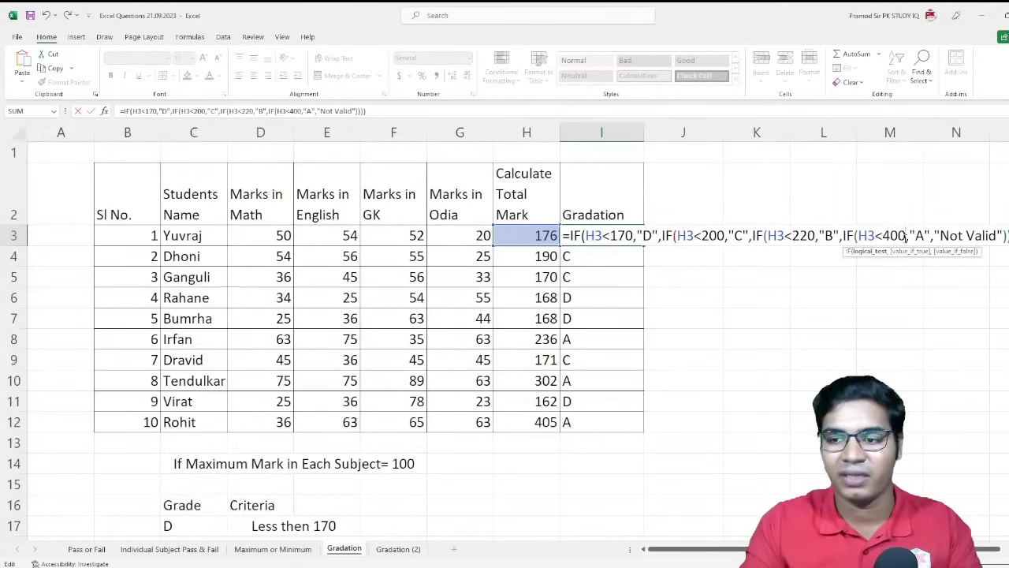
pyautogui.press('Return')
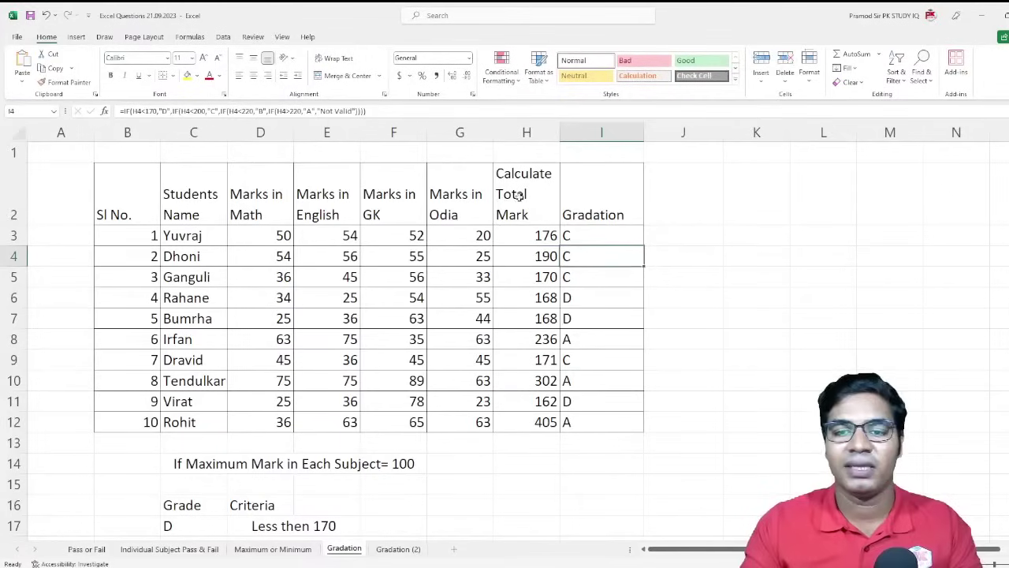
# Step: Refill the corrected formula down to I12 and verify Rohit's 405 shows Not Valid
pyautogui.click(574, 230)
pyautogui.moveTo(644, 245); pyautogui.dragTo(622, 423)
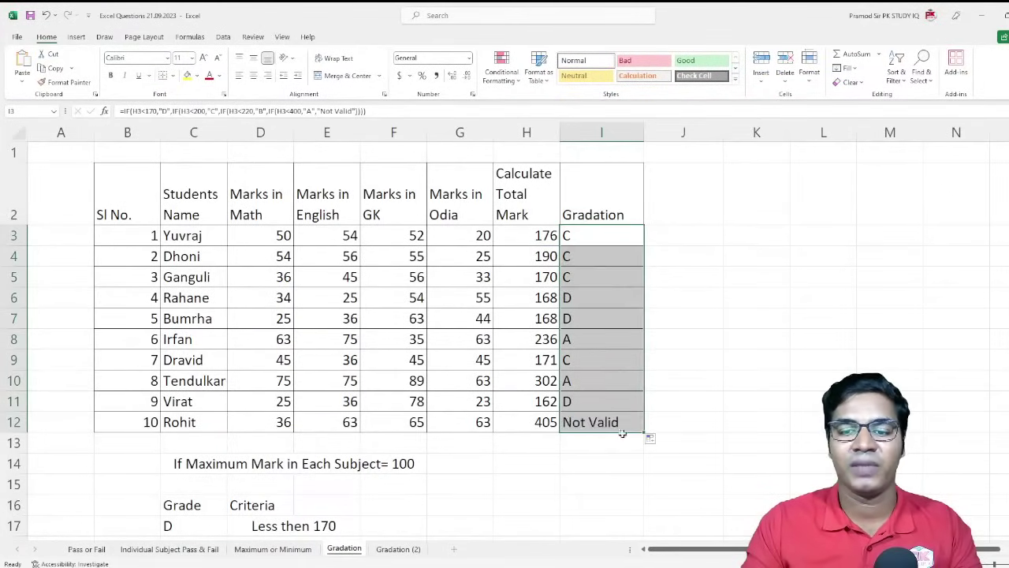
pyautogui.click(591, 439)
pyautogui.click(536, 424)
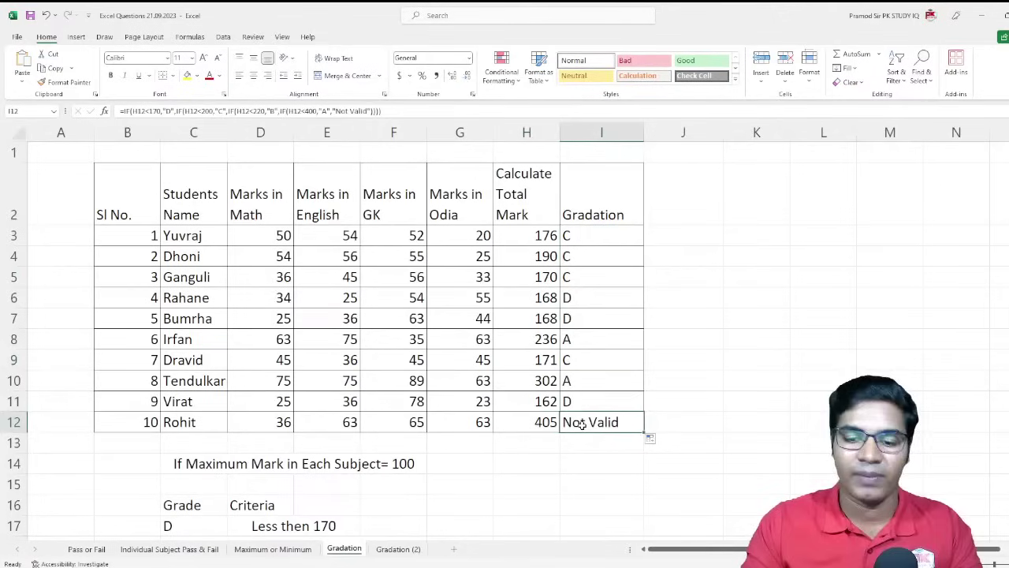
pyautogui.click(582, 423)
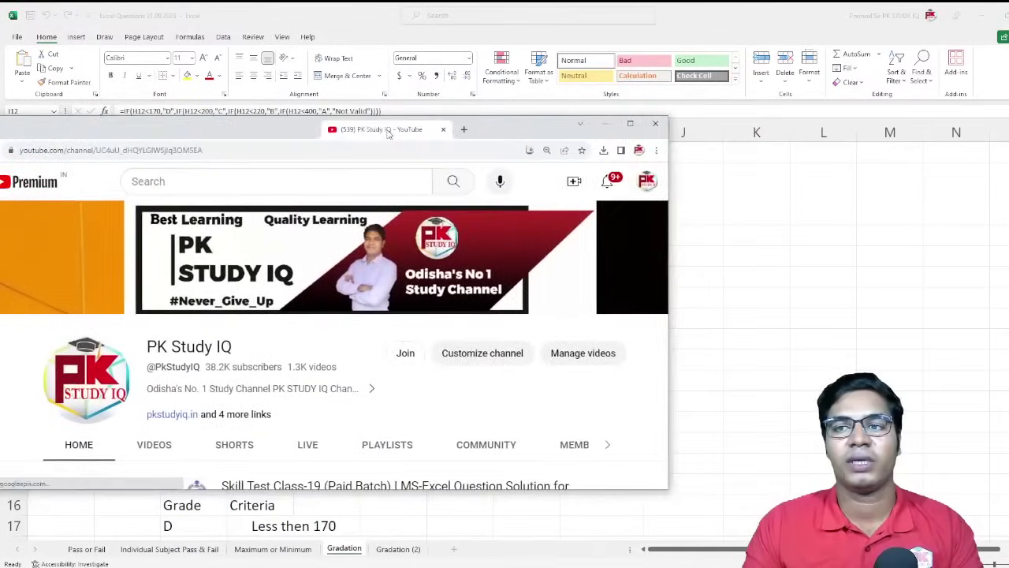
# Step: Maximise the YouTube window and scroll through the PK Study IQ channel's Home page
pyautogui.click(623, 126)
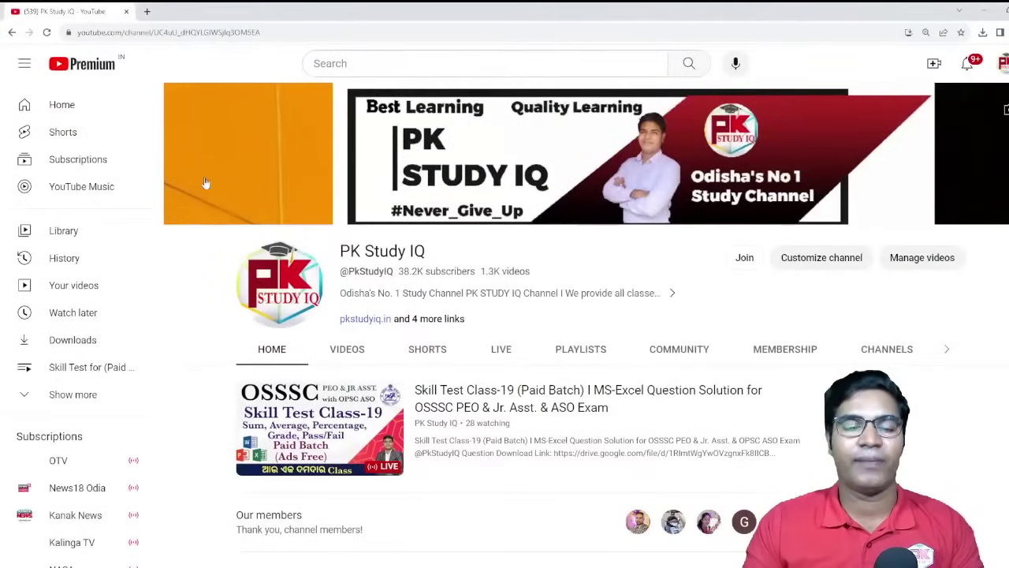
pyautogui.click(366, 63)
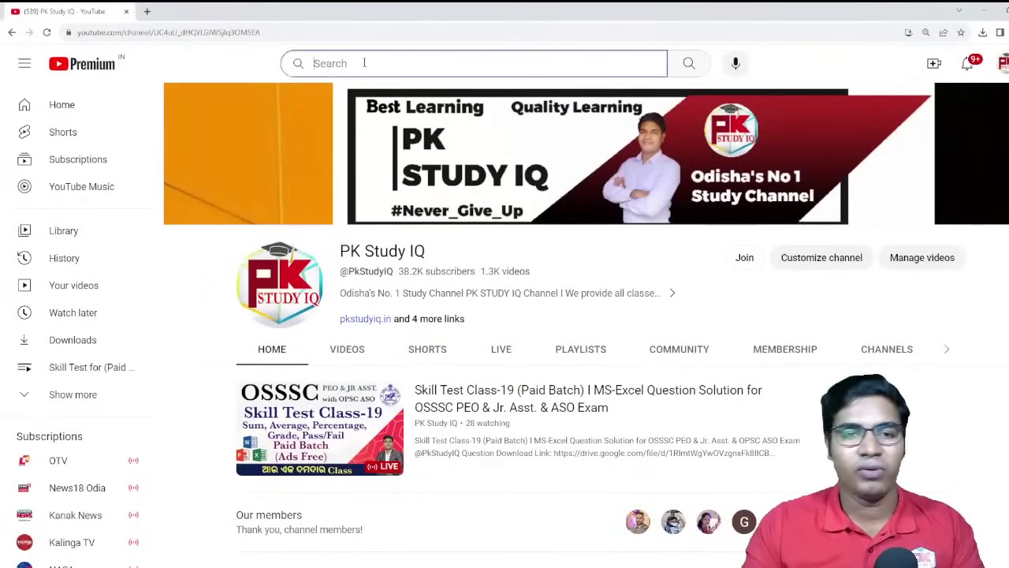
pyautogui.scroll(-1, 410, 192)
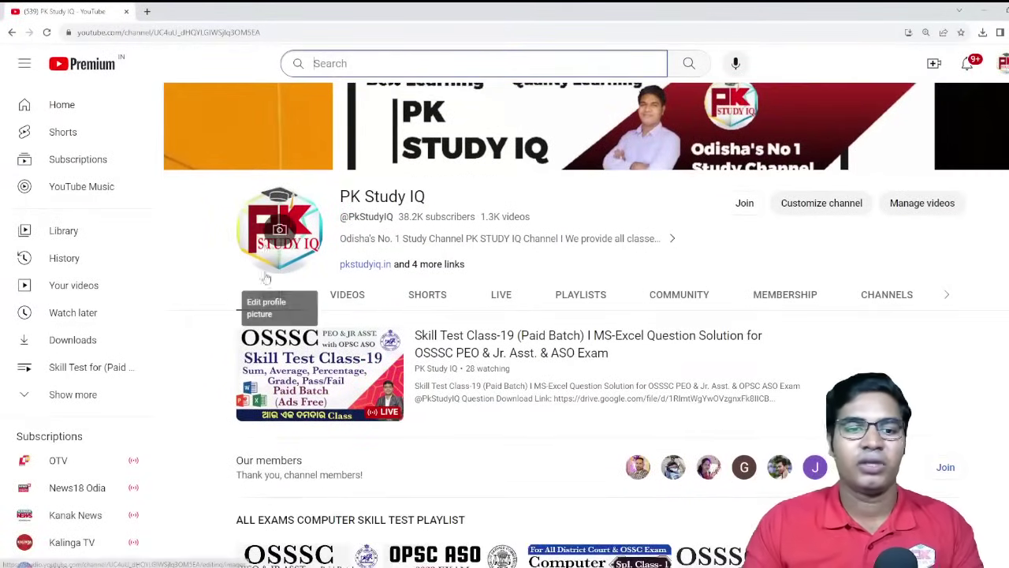
pyautogui.scroll(-2, 308, 292)
pyautogui.scroll(-1, 323, 384)
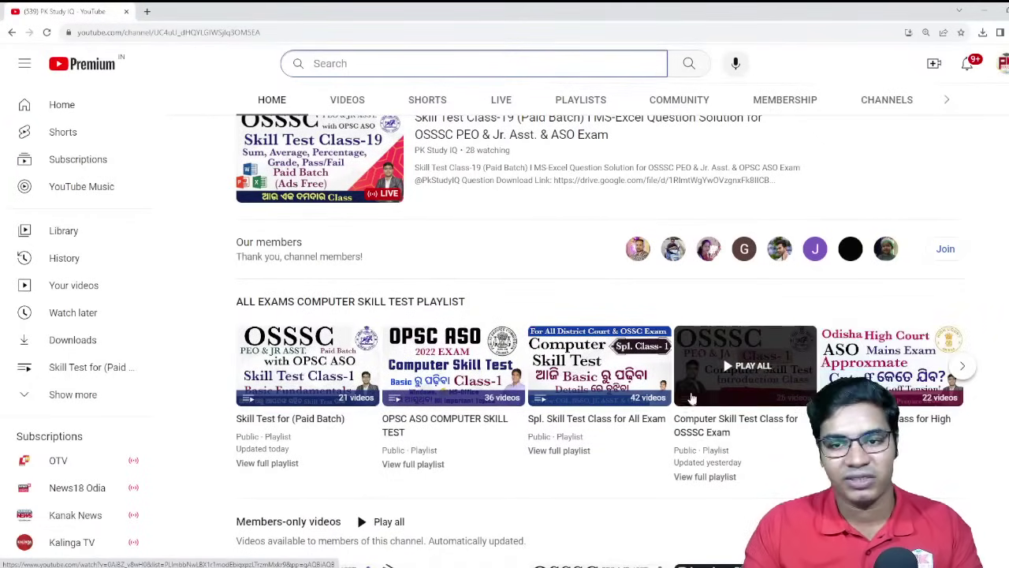
pyautogui.scroll(4, 724, 316)
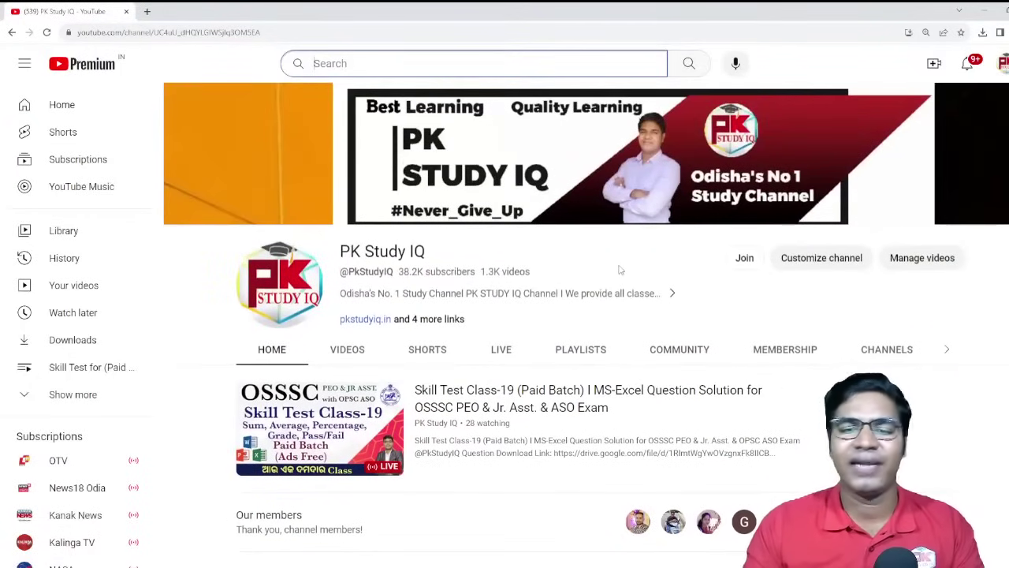
pyautogui.scroll(-1, 592, 244)
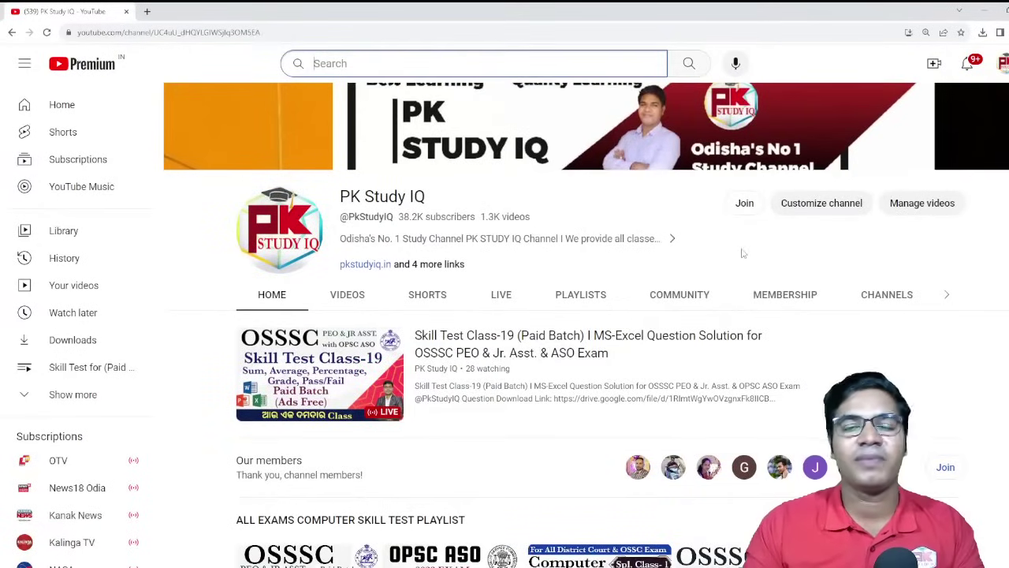
pyautogui.scroll(-1, 742, 253)
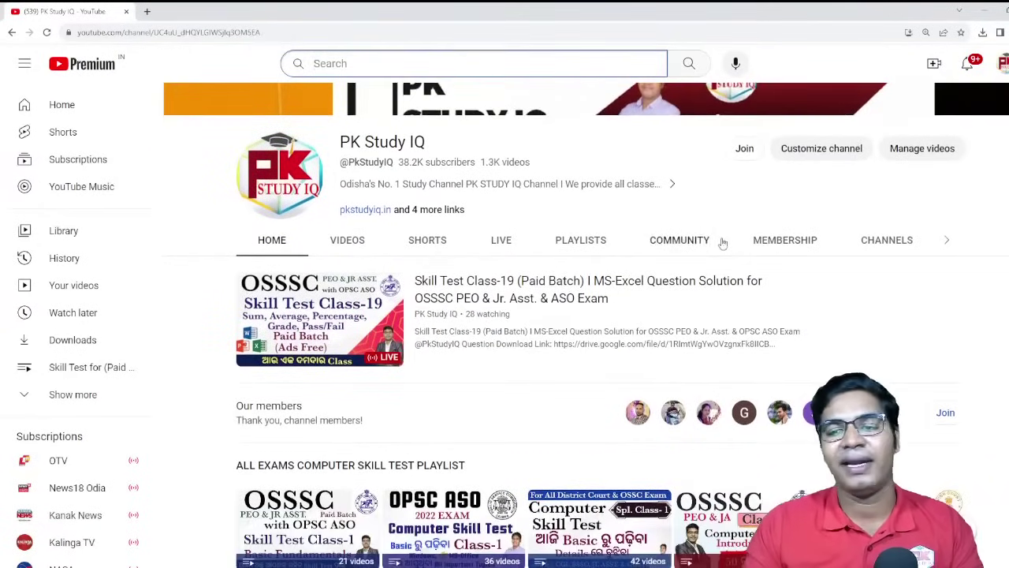
# Step: Browse the members-only posts on the channel's Membership tab, then jump back to the top
pyautogui.click(780, 245)
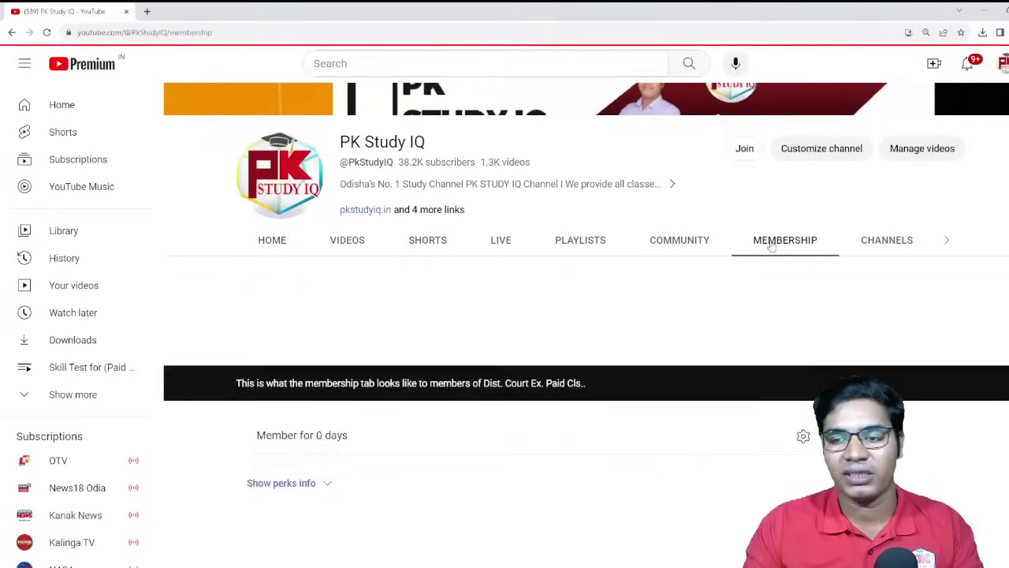
pyautogui.scroll(-3, 670, 266)
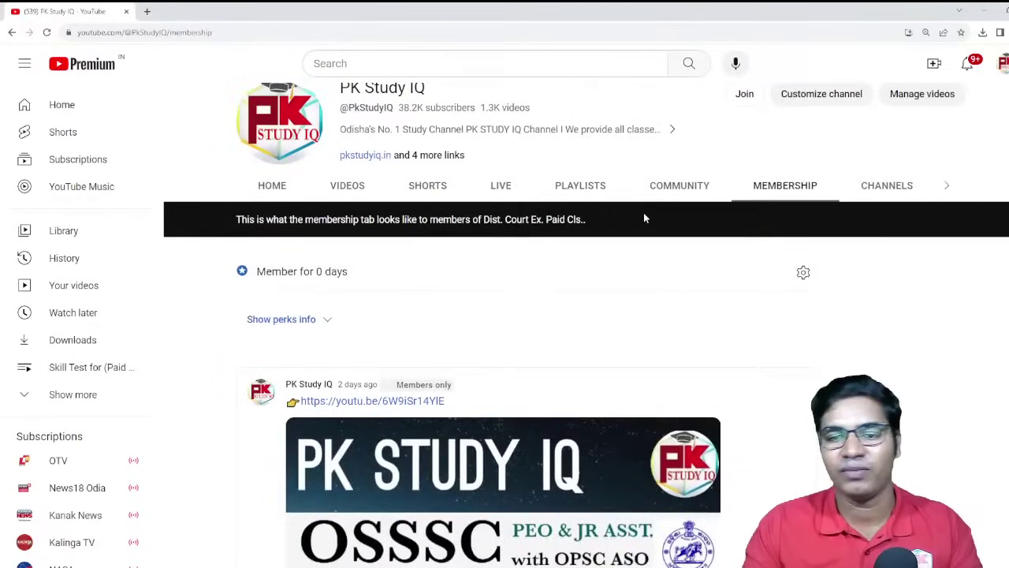
pyautogui.scroll(-1, 631, 245)
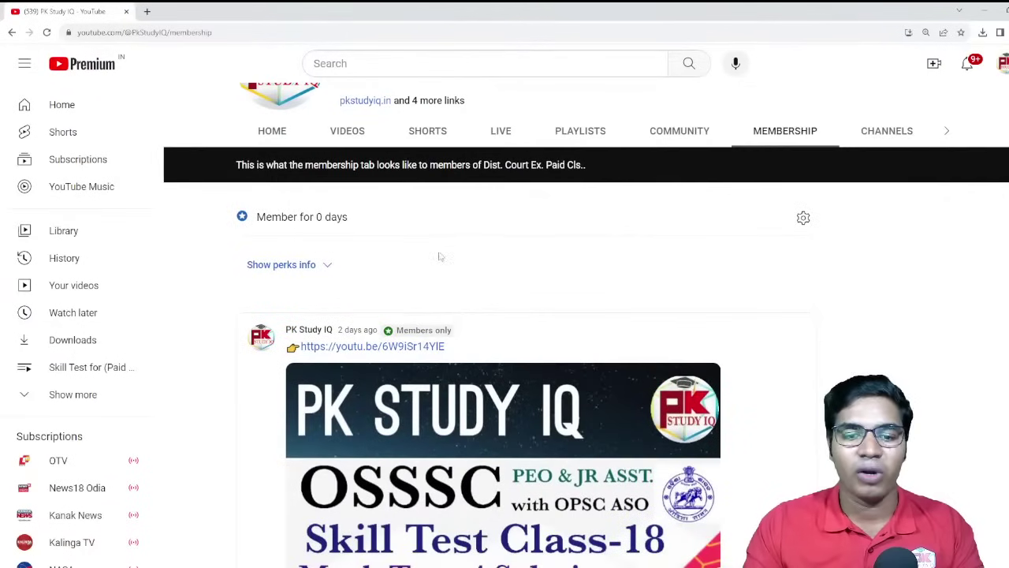
pyautogui.scroll(-2, 439, 257)
pyautogui.scroll(-6, 450, 276)
pyautogui.scroll(-4, 459, 297)
pyautogui.scroll(-3, 445, 284)
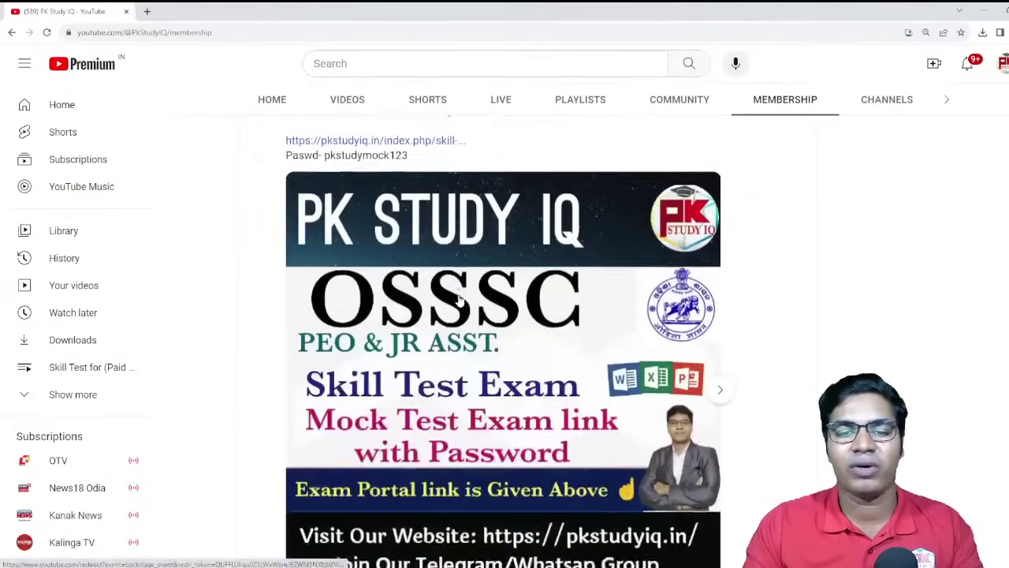
pyautogui.scroll(-3, 430, 268)
pyautogui.scroll(-3, 414, 252)
pyautogui.scroll(-2, 401, 241)
pyautogui.scroll(-4, 404, 248)
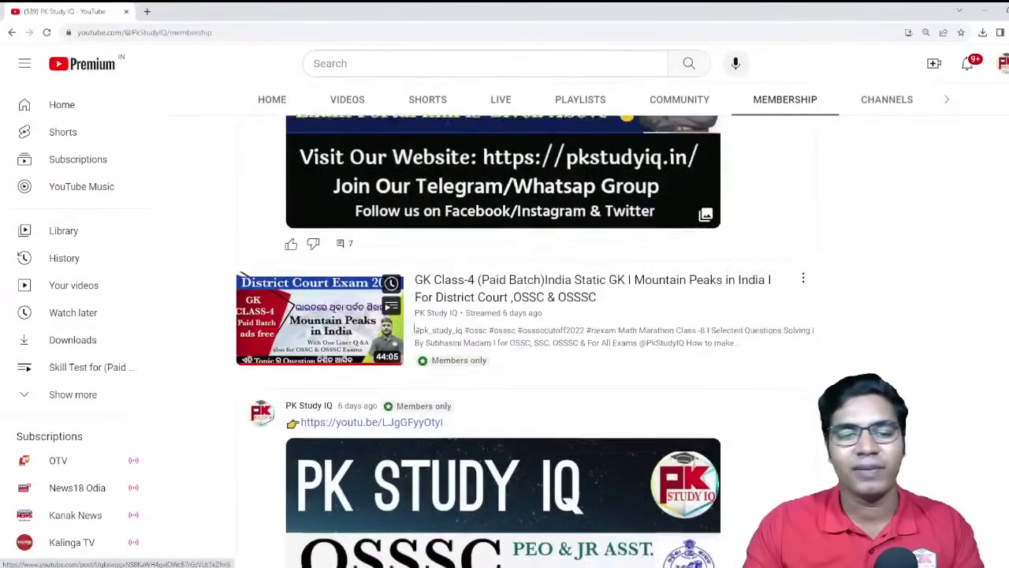
pyautogui.scroll(-4, 410, 272)
pyautogui.scroll(-3, 418, 299)
pyautogui.scroll(-3, 425, 329)
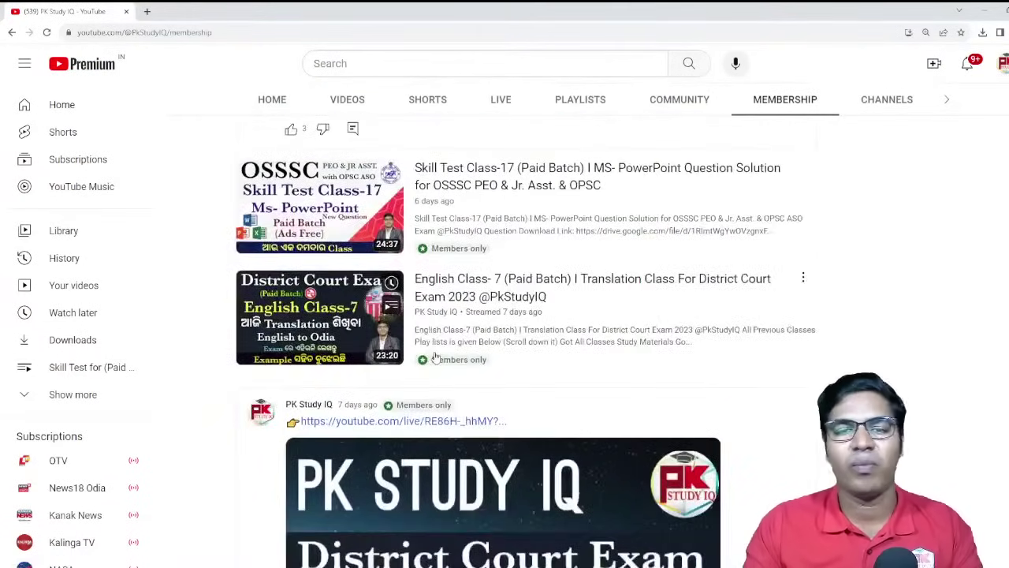
pyautogui.scroll(-4, 430, 332)
pyautogui.scroll(-5, 435, 336)
pyautogui.scroll(-2, 441, 339)
pyautogui.press('Home')
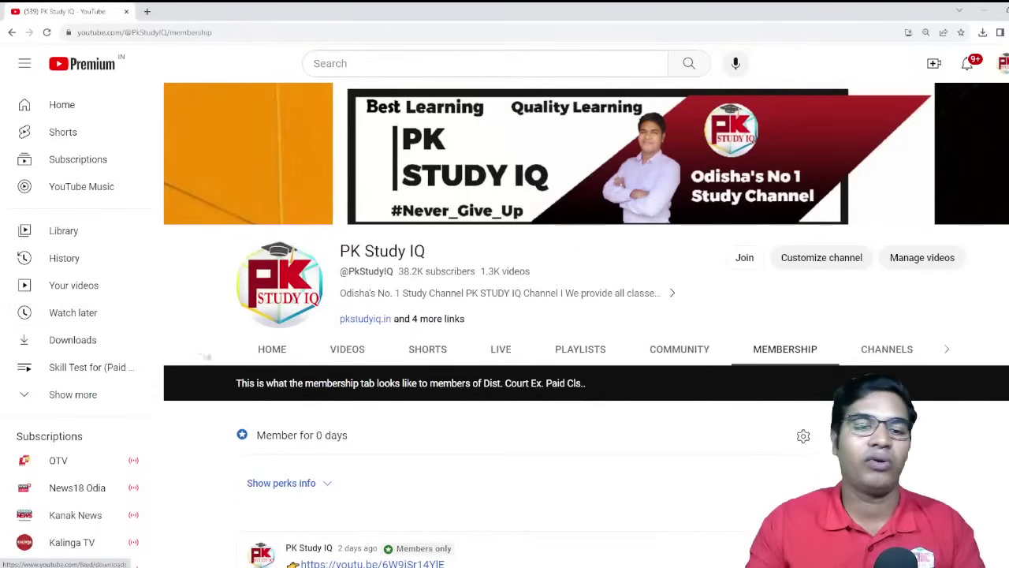
# Step: Go back to the channel's Home tab and scroll through its playlists and members-only videos
pyautogui.click(276, 350)
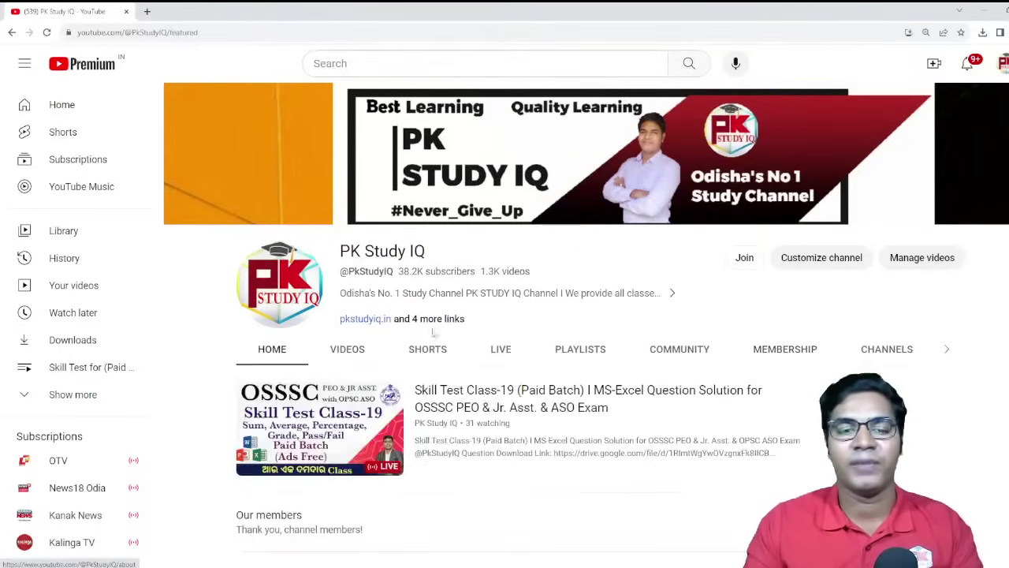
pyautogui.scroll(-1, 404, 314)
pyautogui.scroll(-2, 378, 323)
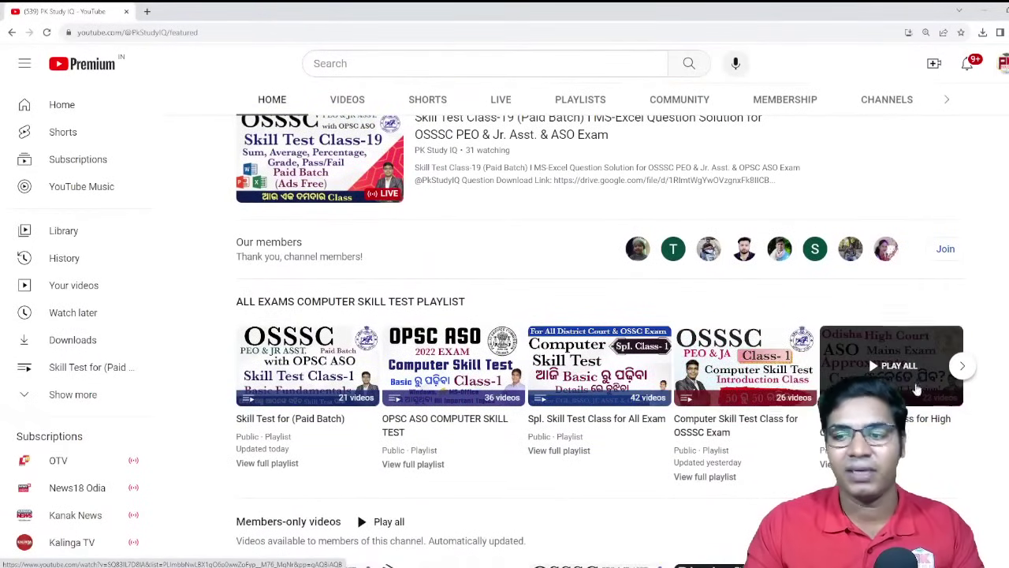
pyautogui.scroll(-2, 805, 472)
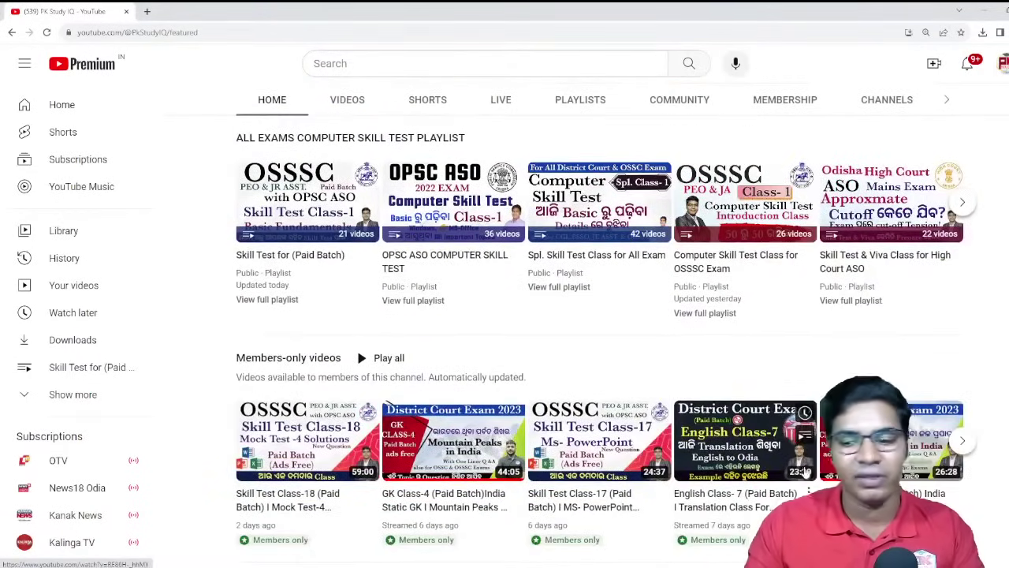
pyautogui.scroll(-1, 804, 472)
pyautogui.scroll(2, 495, 400)
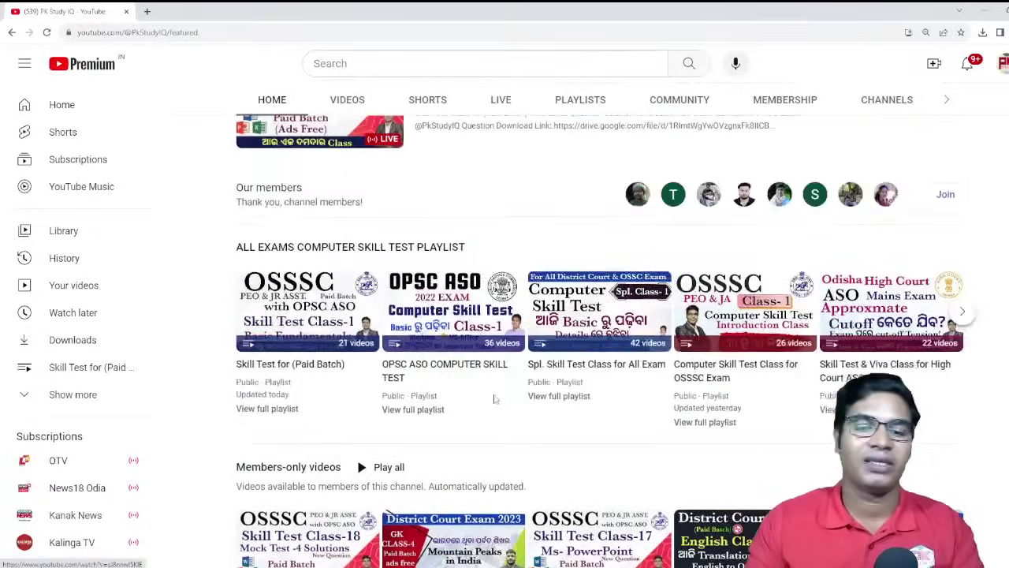
pyautogui.scroll(2, 495, 400)
pyautogui.scroll(2, 418, 386)
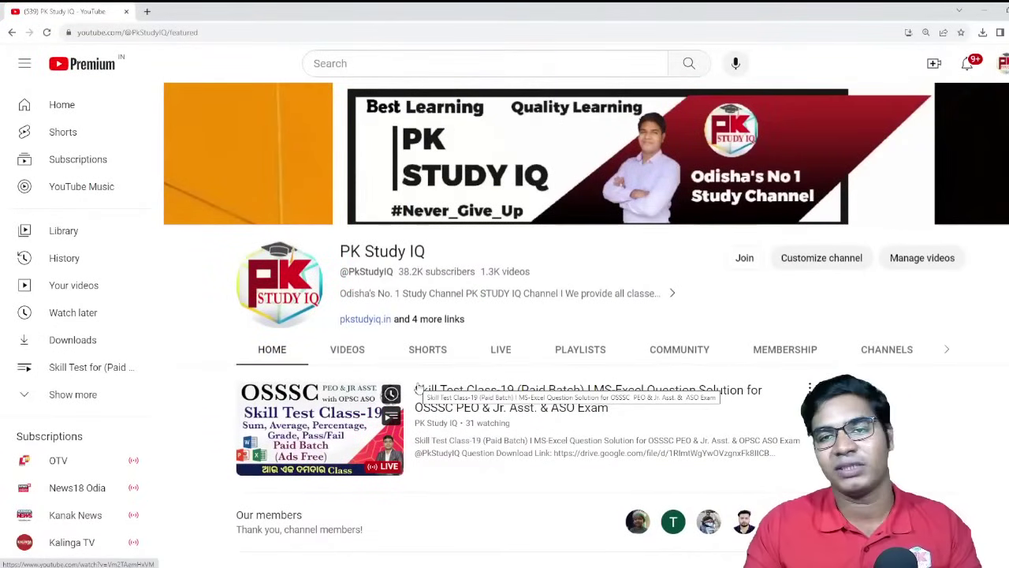
pyautogui.scroll(-1, 418, 388)
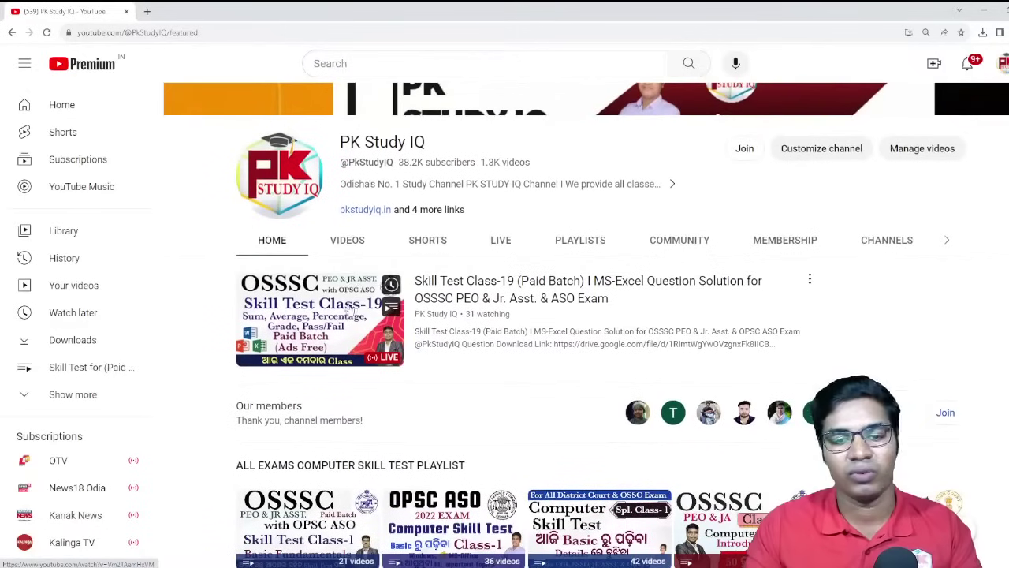
# Step: Browse the channel's Videos tab grid of latest uploads, then scroll back up
pyautogui.click(347, 243)
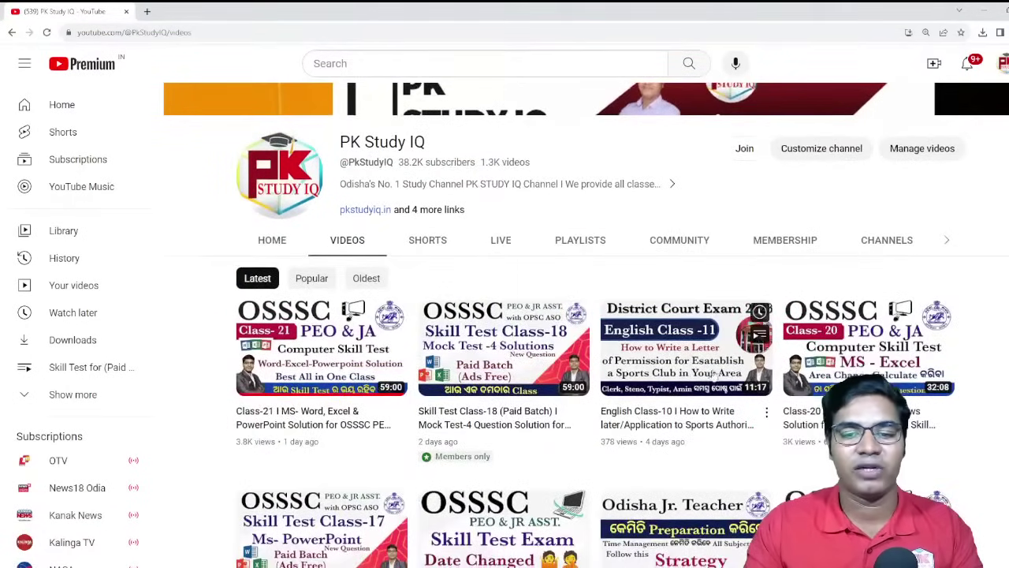
pyautogui.scroll(-1, 324, 402)
pyautogui.scroll(-2, 324, 402)
pyautogui.scroll(-1, 420, 339)
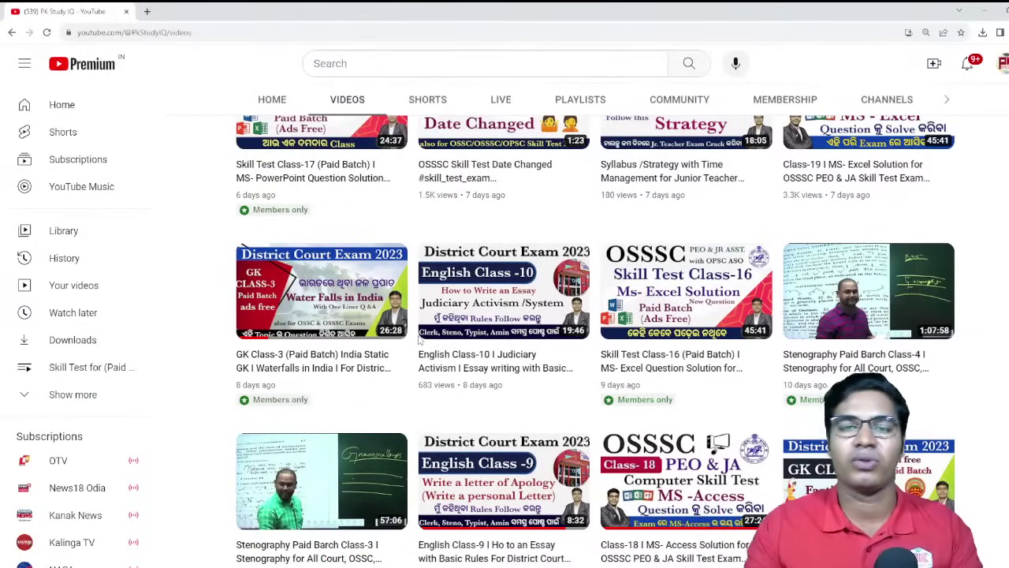
pyautogui.scroll(2, 420, 337)
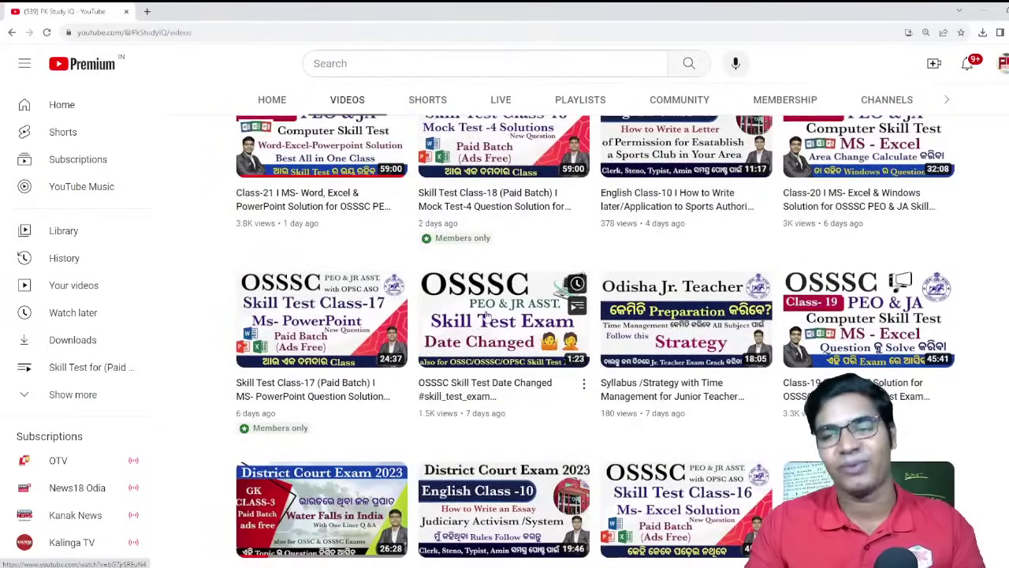
pyautogui.scroll(1, 487, 315)
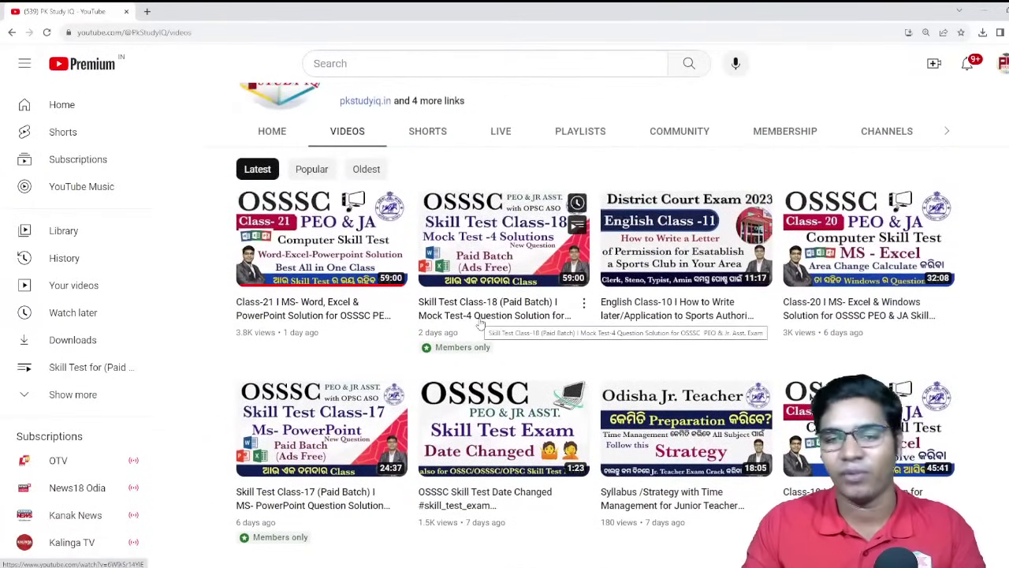
pyautogui.scroll(2, 480, 321)
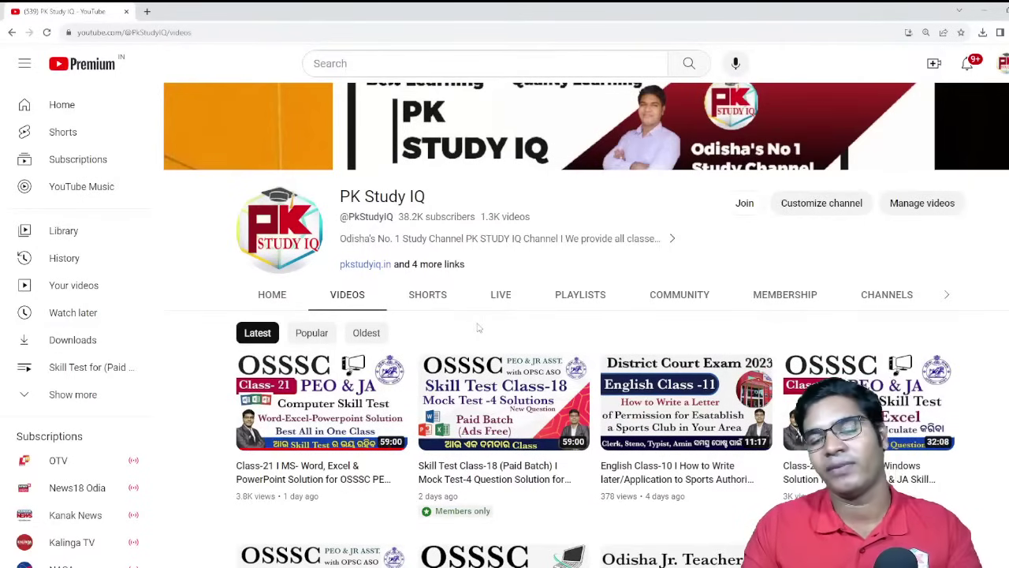
pyautogui.scroll(1, 402, 327)
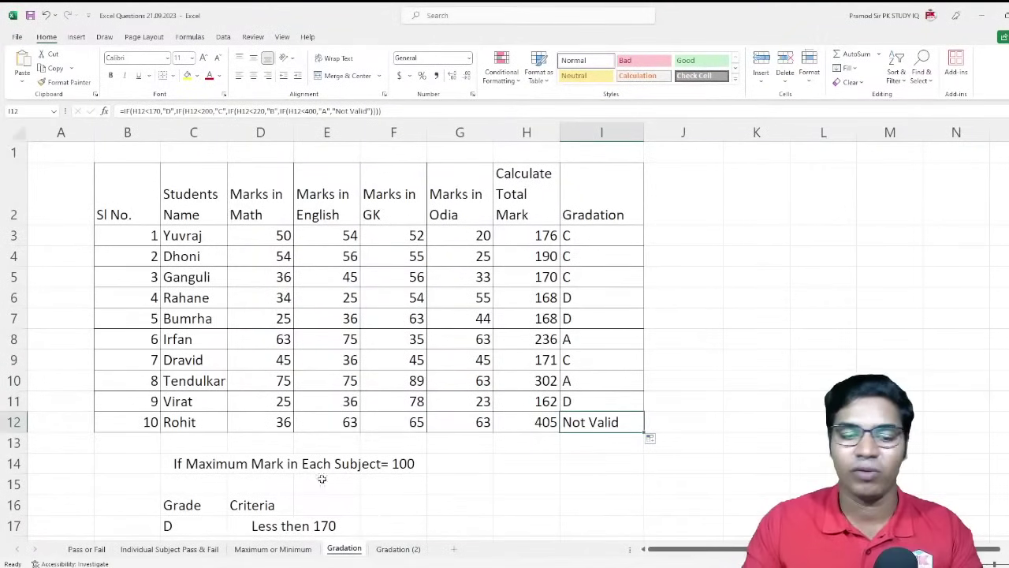
# Step: Move through the Maximum or Minimum and Individual Subject Pass & Fail sheets to reach Pass or Fail
pyautogui.click(297, 550)
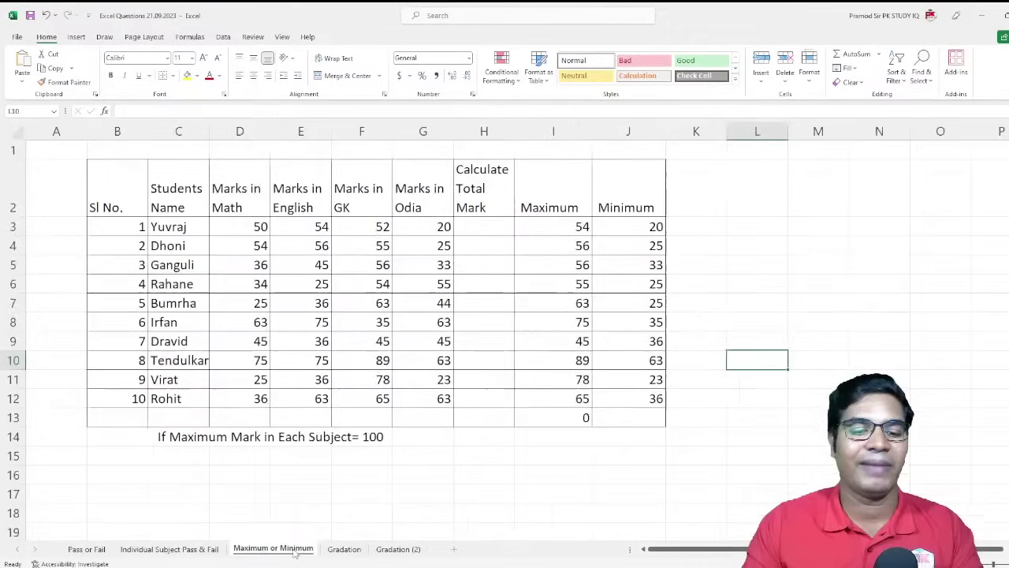
pyautogui.click(210, 550)
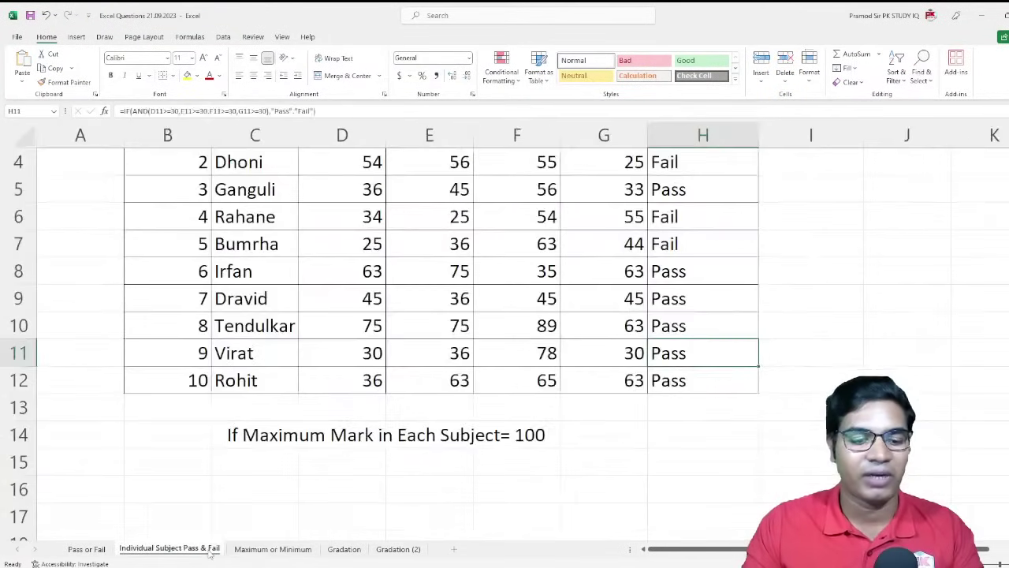
pyautogui.click(100, 550)
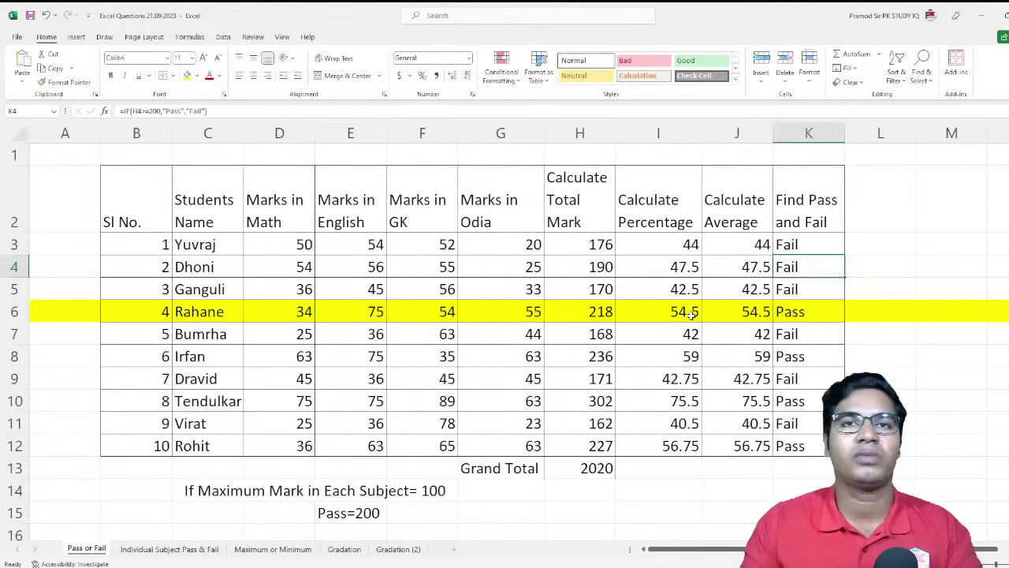